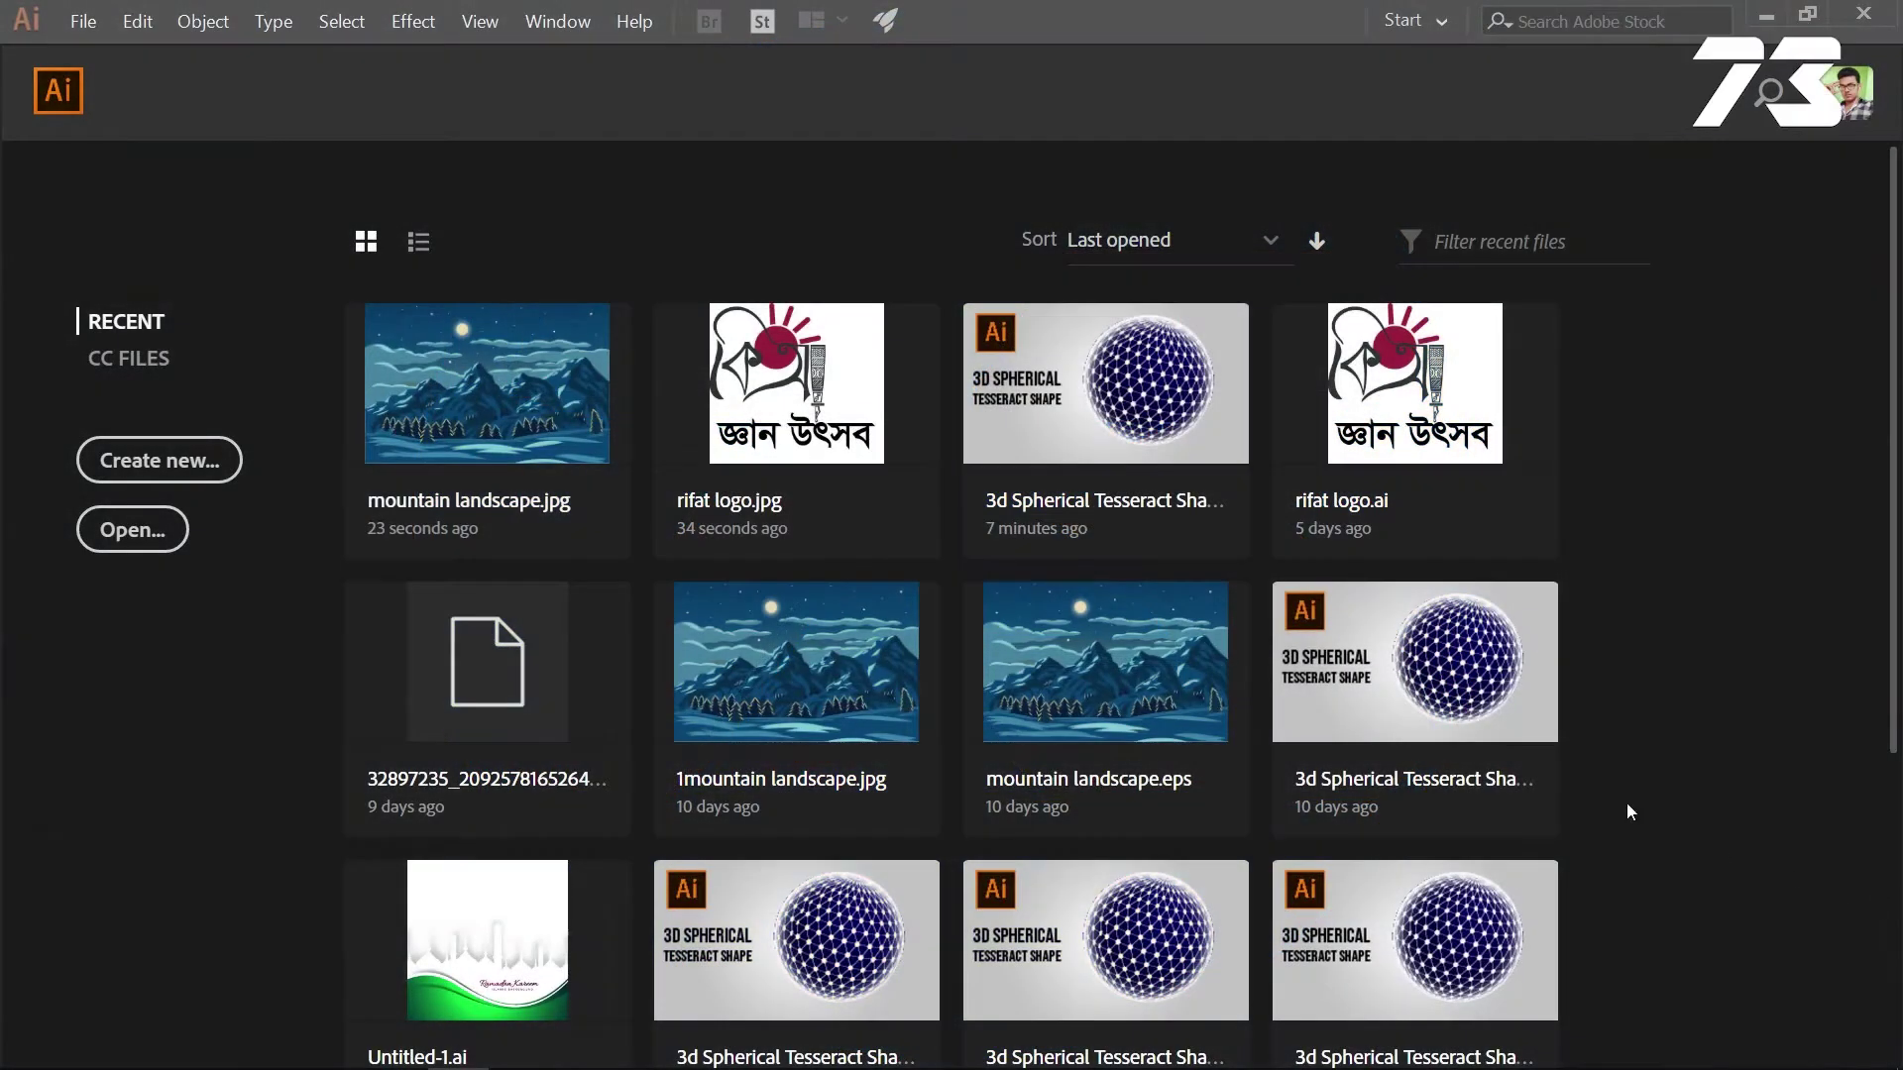
Create a new document with Width 1920 px and Height 1080 px
{"action": "left_click", "coordinate": [87, 22]}
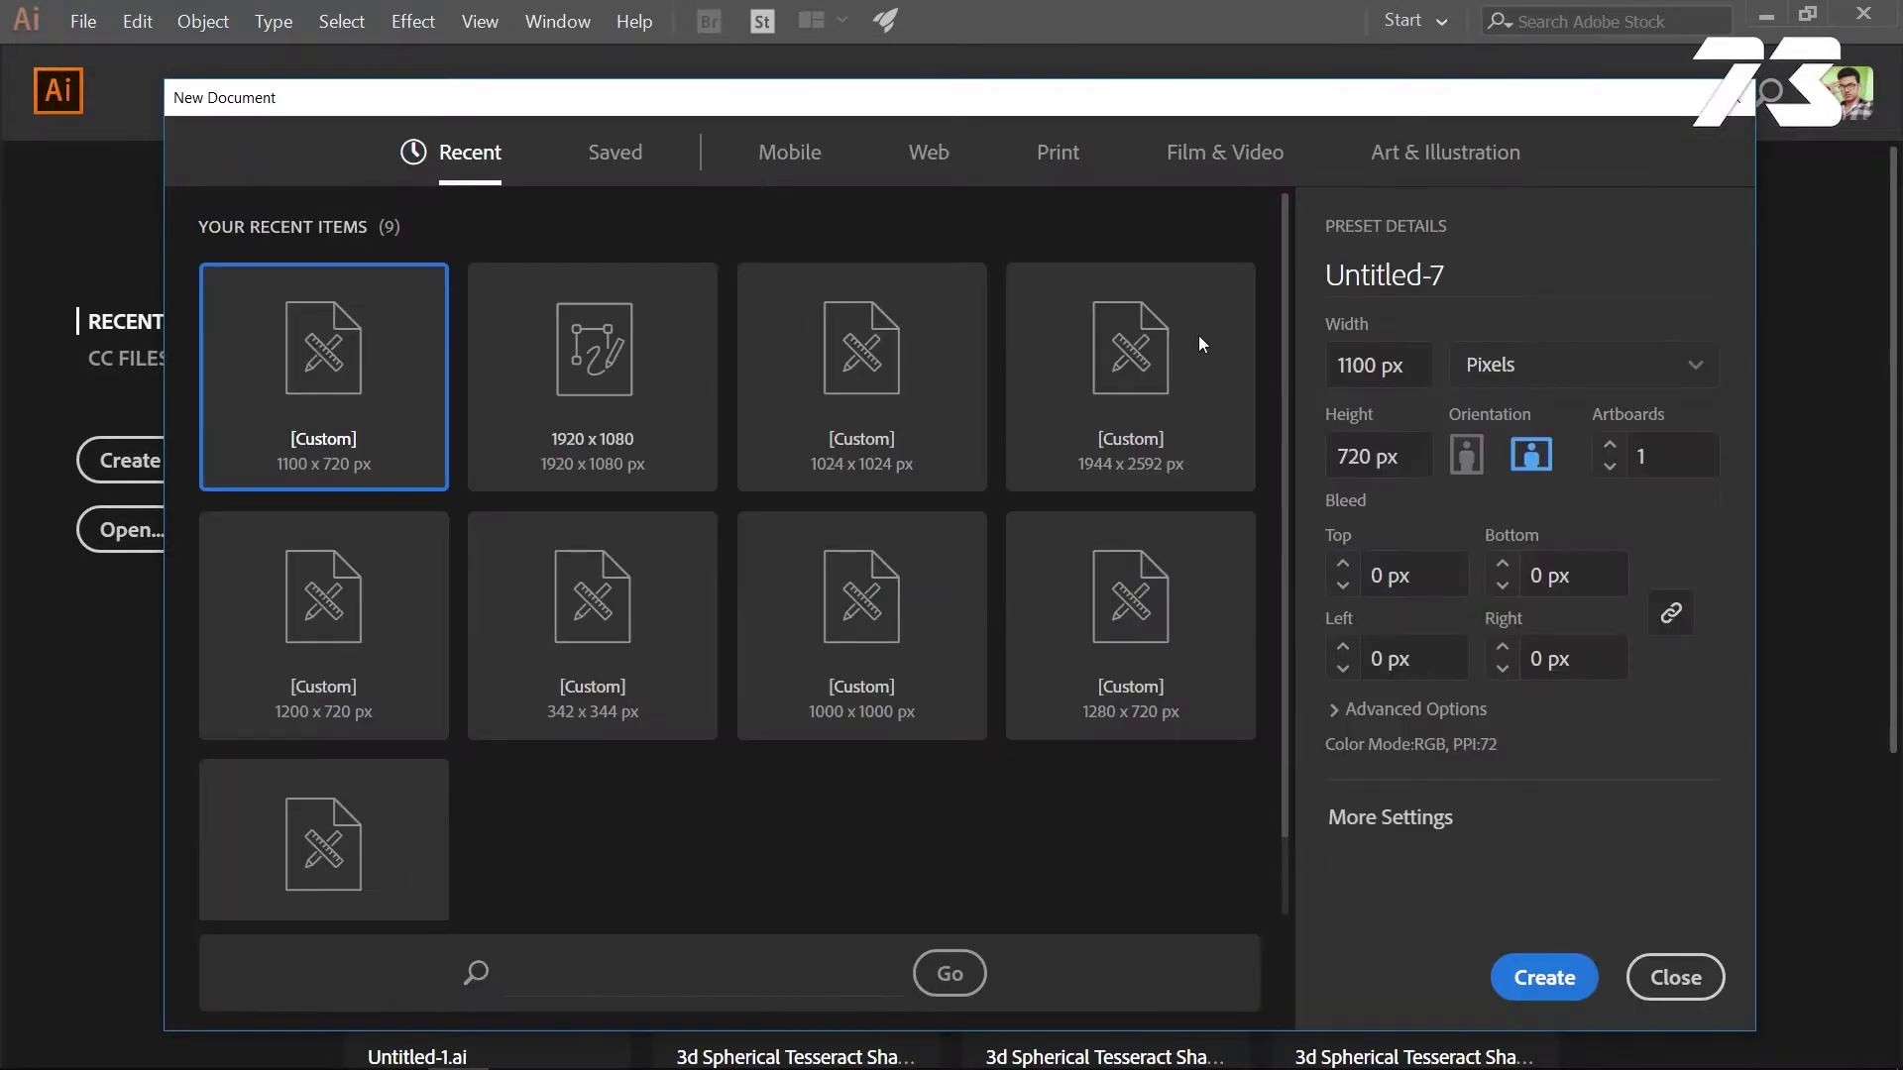
{"action": "key", "text": "ctrl+a"}
{"action": "type", "text": "19"}
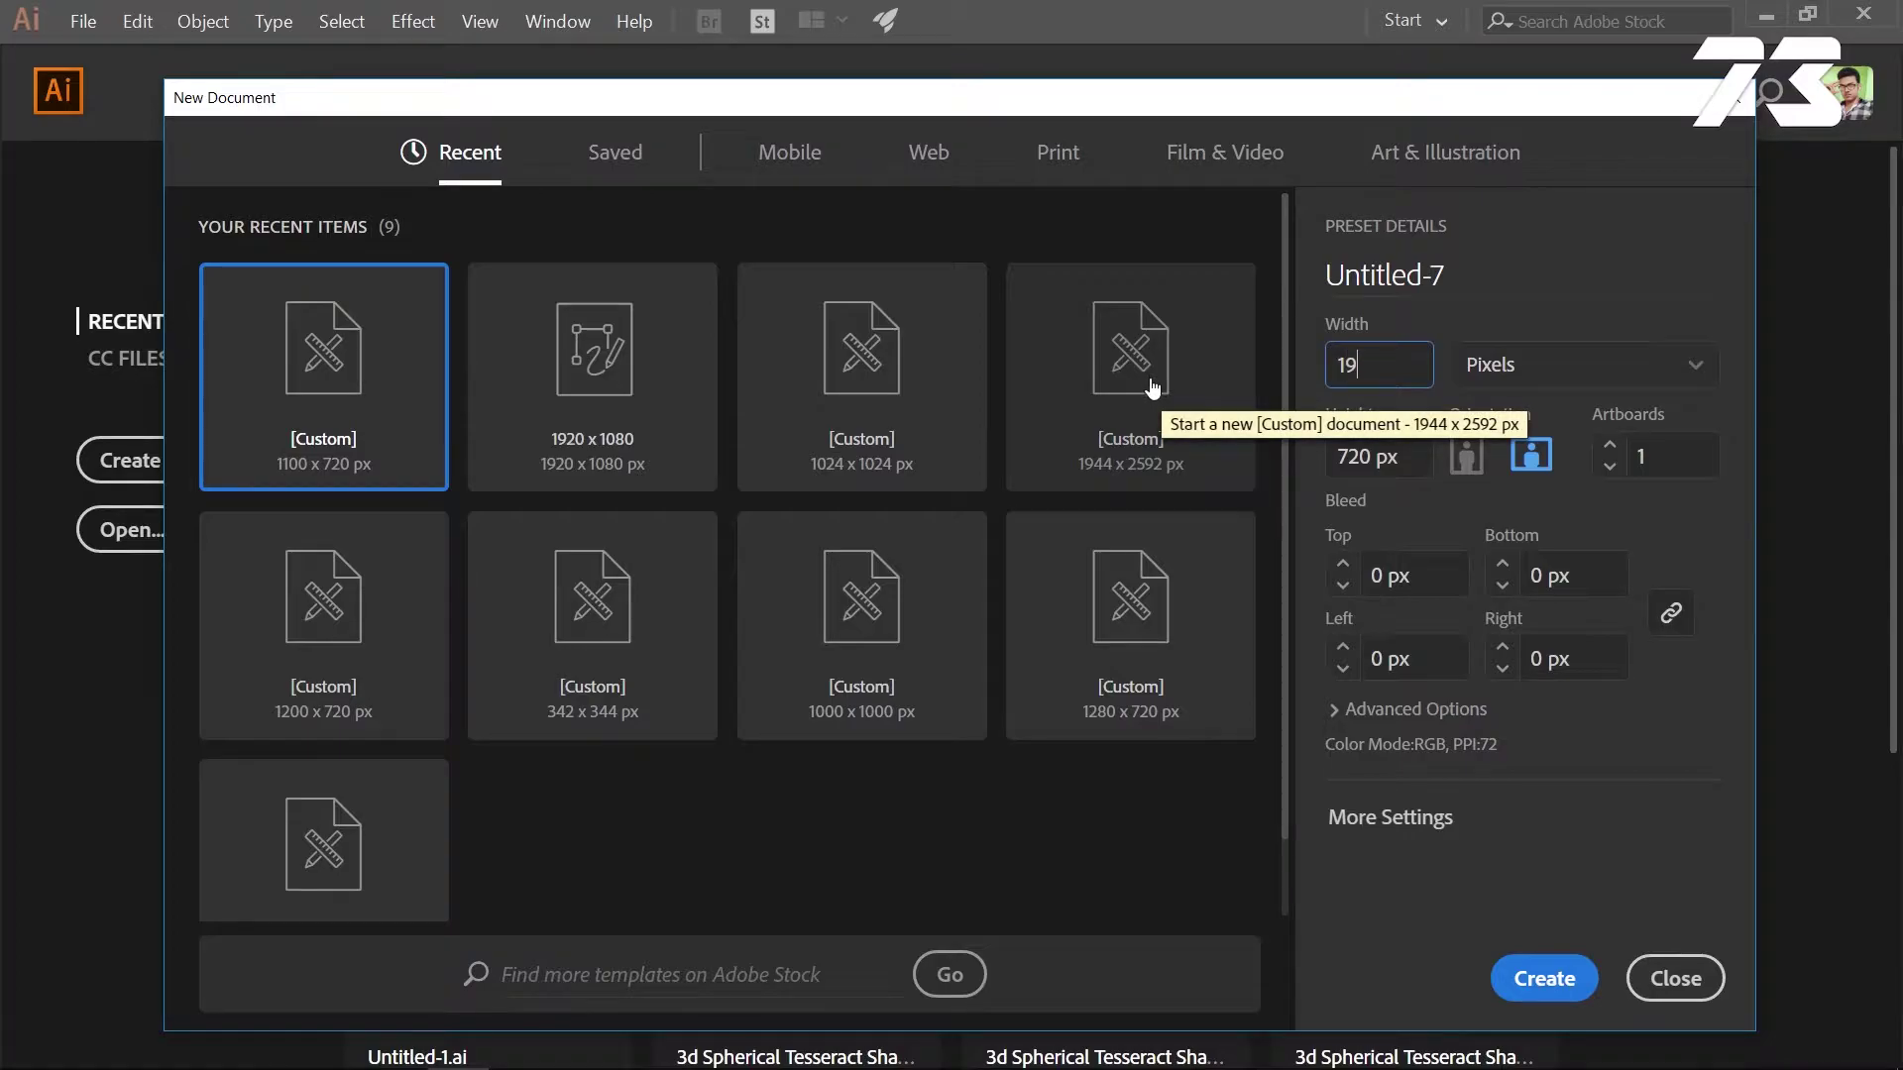
{"action": "type", "text": "20"}
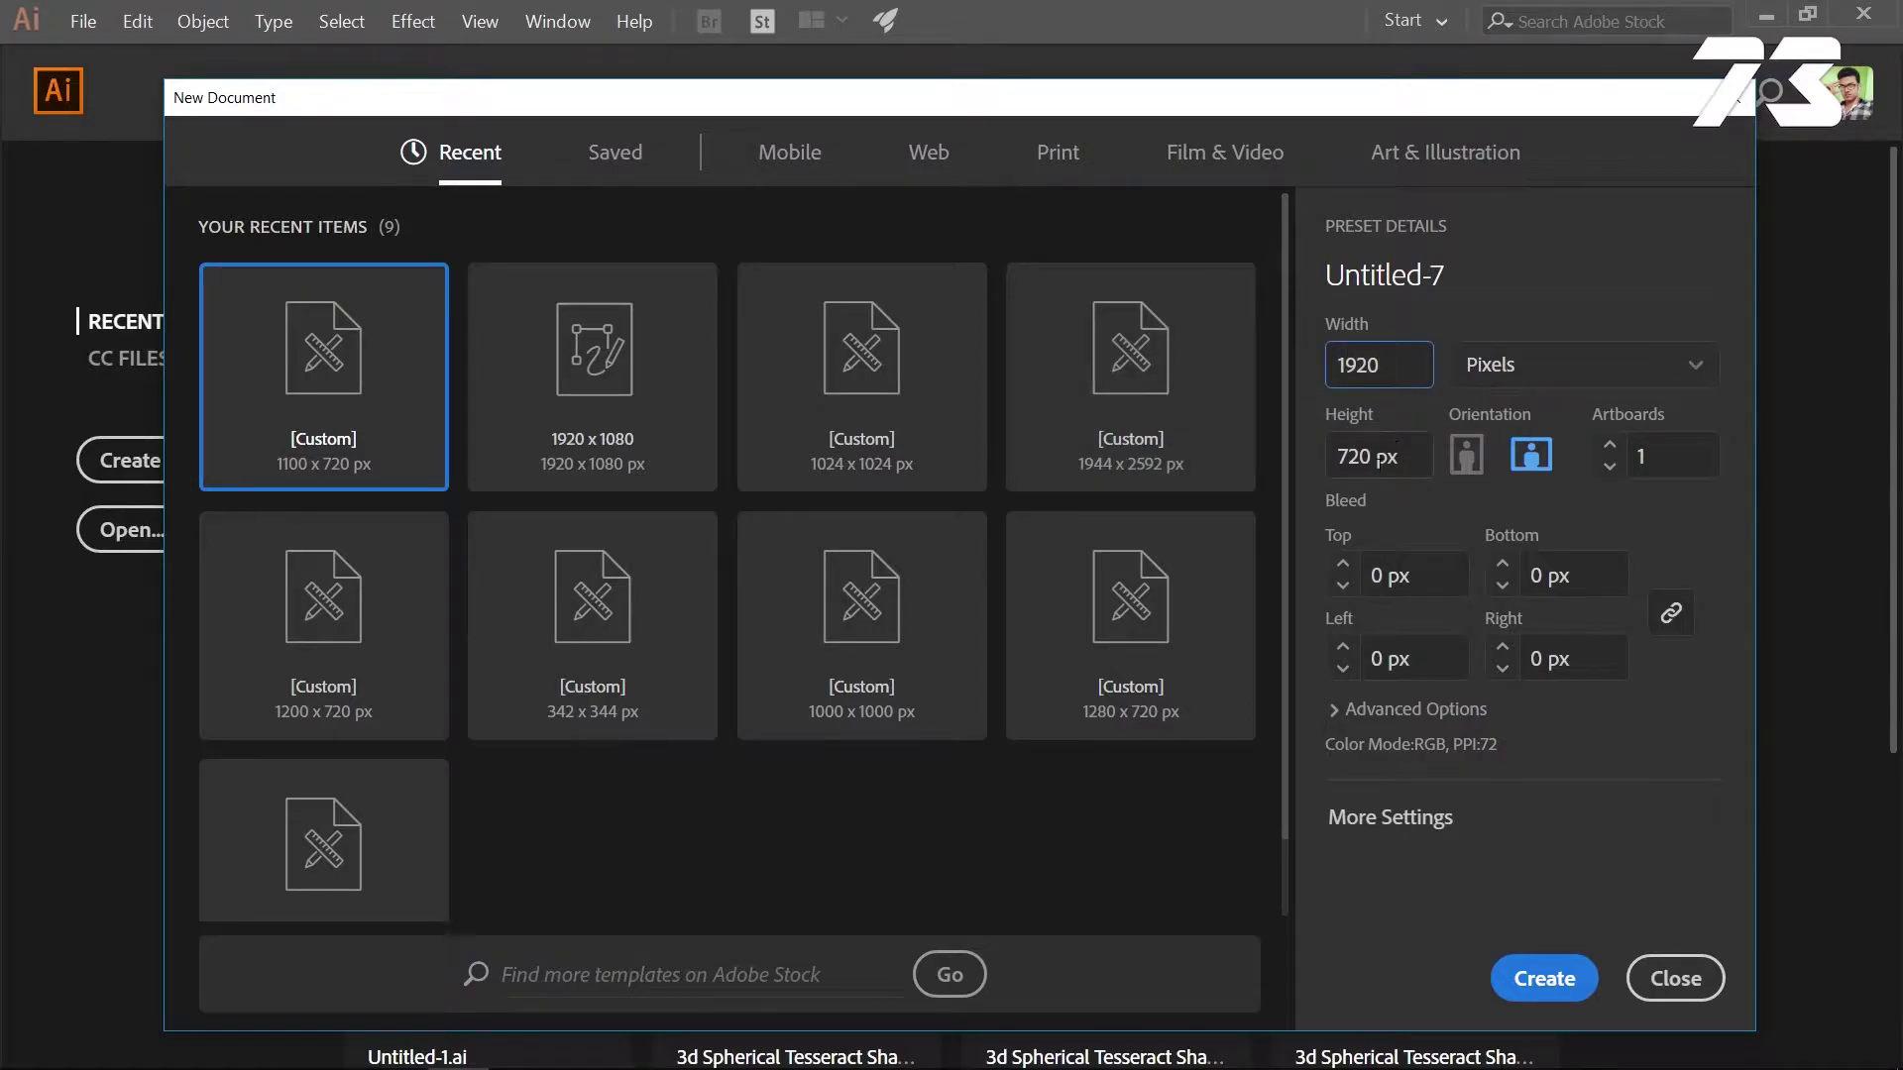
{"action": "key", "text": "Tab"}
{"action": "type", "text": "10"}
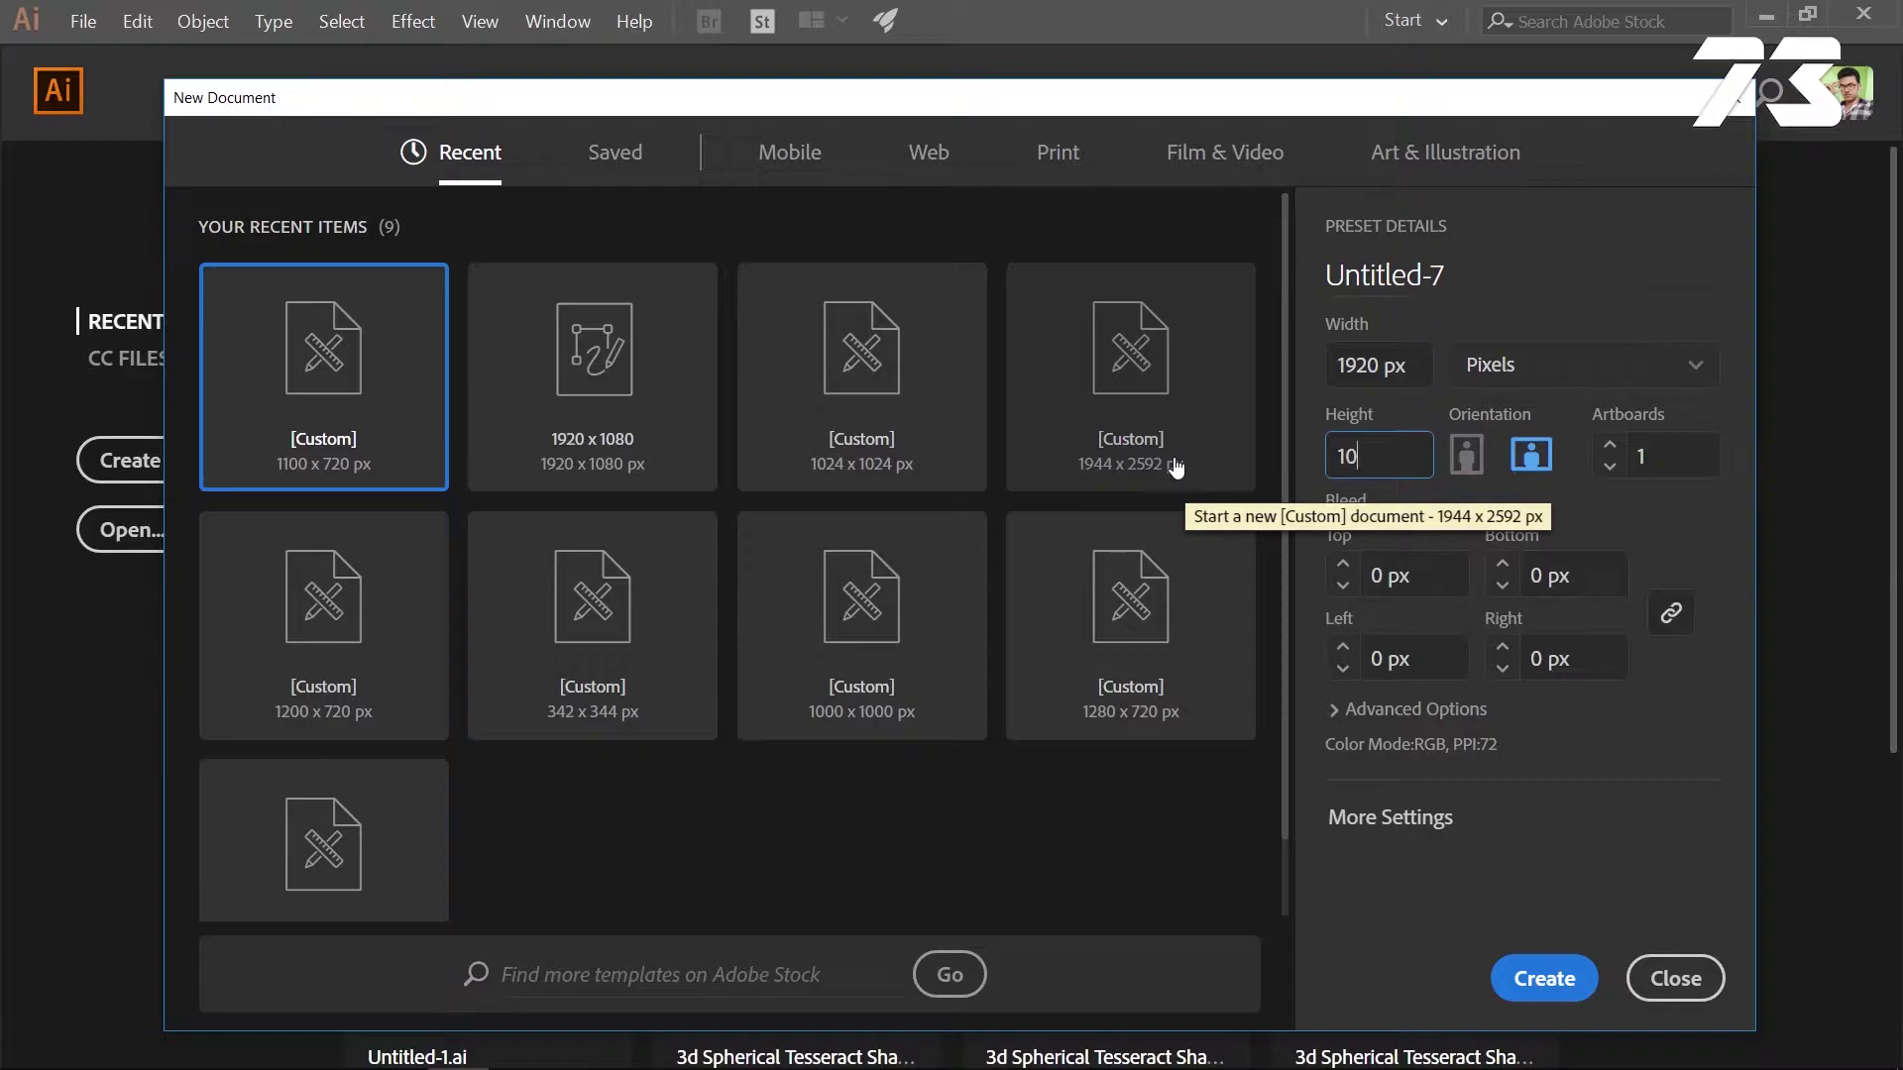
{"action": "type", "text": "80"}
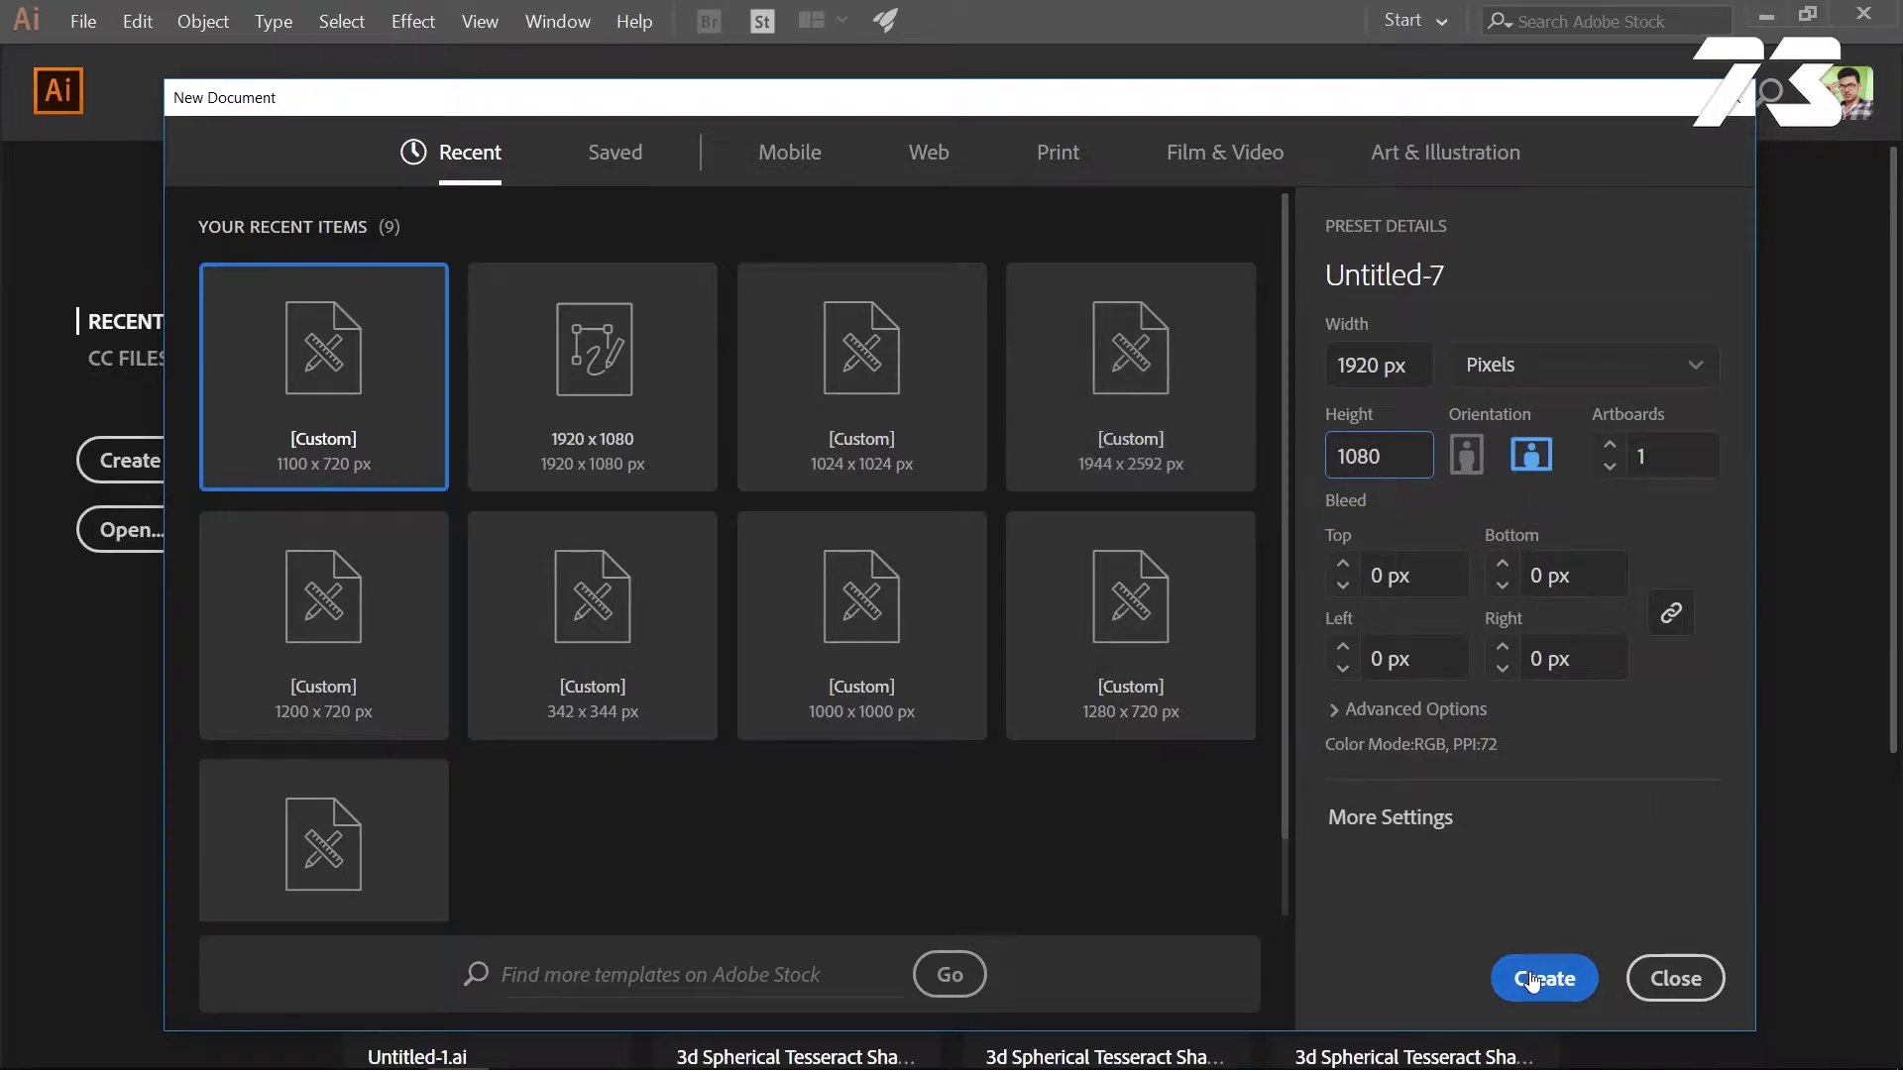
{"action": "left_click", "coordinate": [1531, 971]}
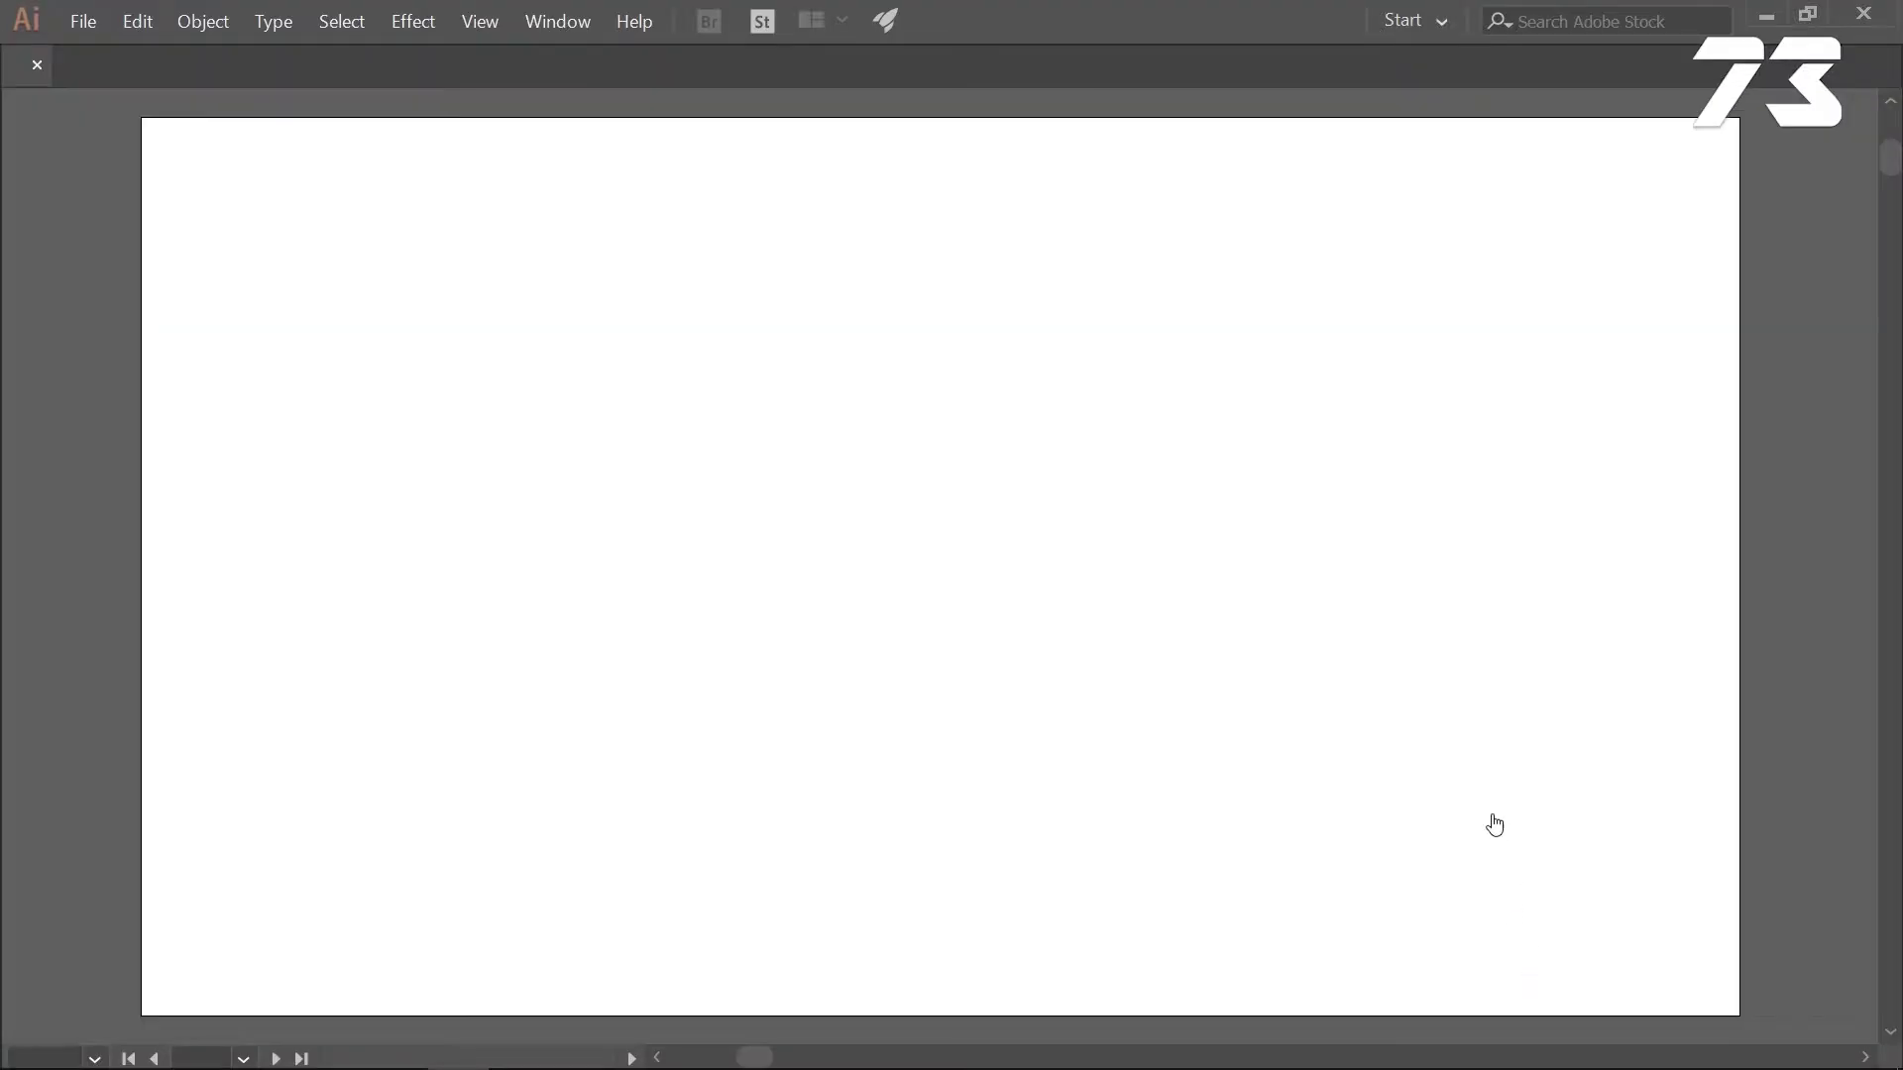
Create a 1920 × 1080 px rectangle with the Rectangle tool
{"action": "left_click_drag", "start_coordinate": [1301, 658], "coordinate": [1155, 631]}
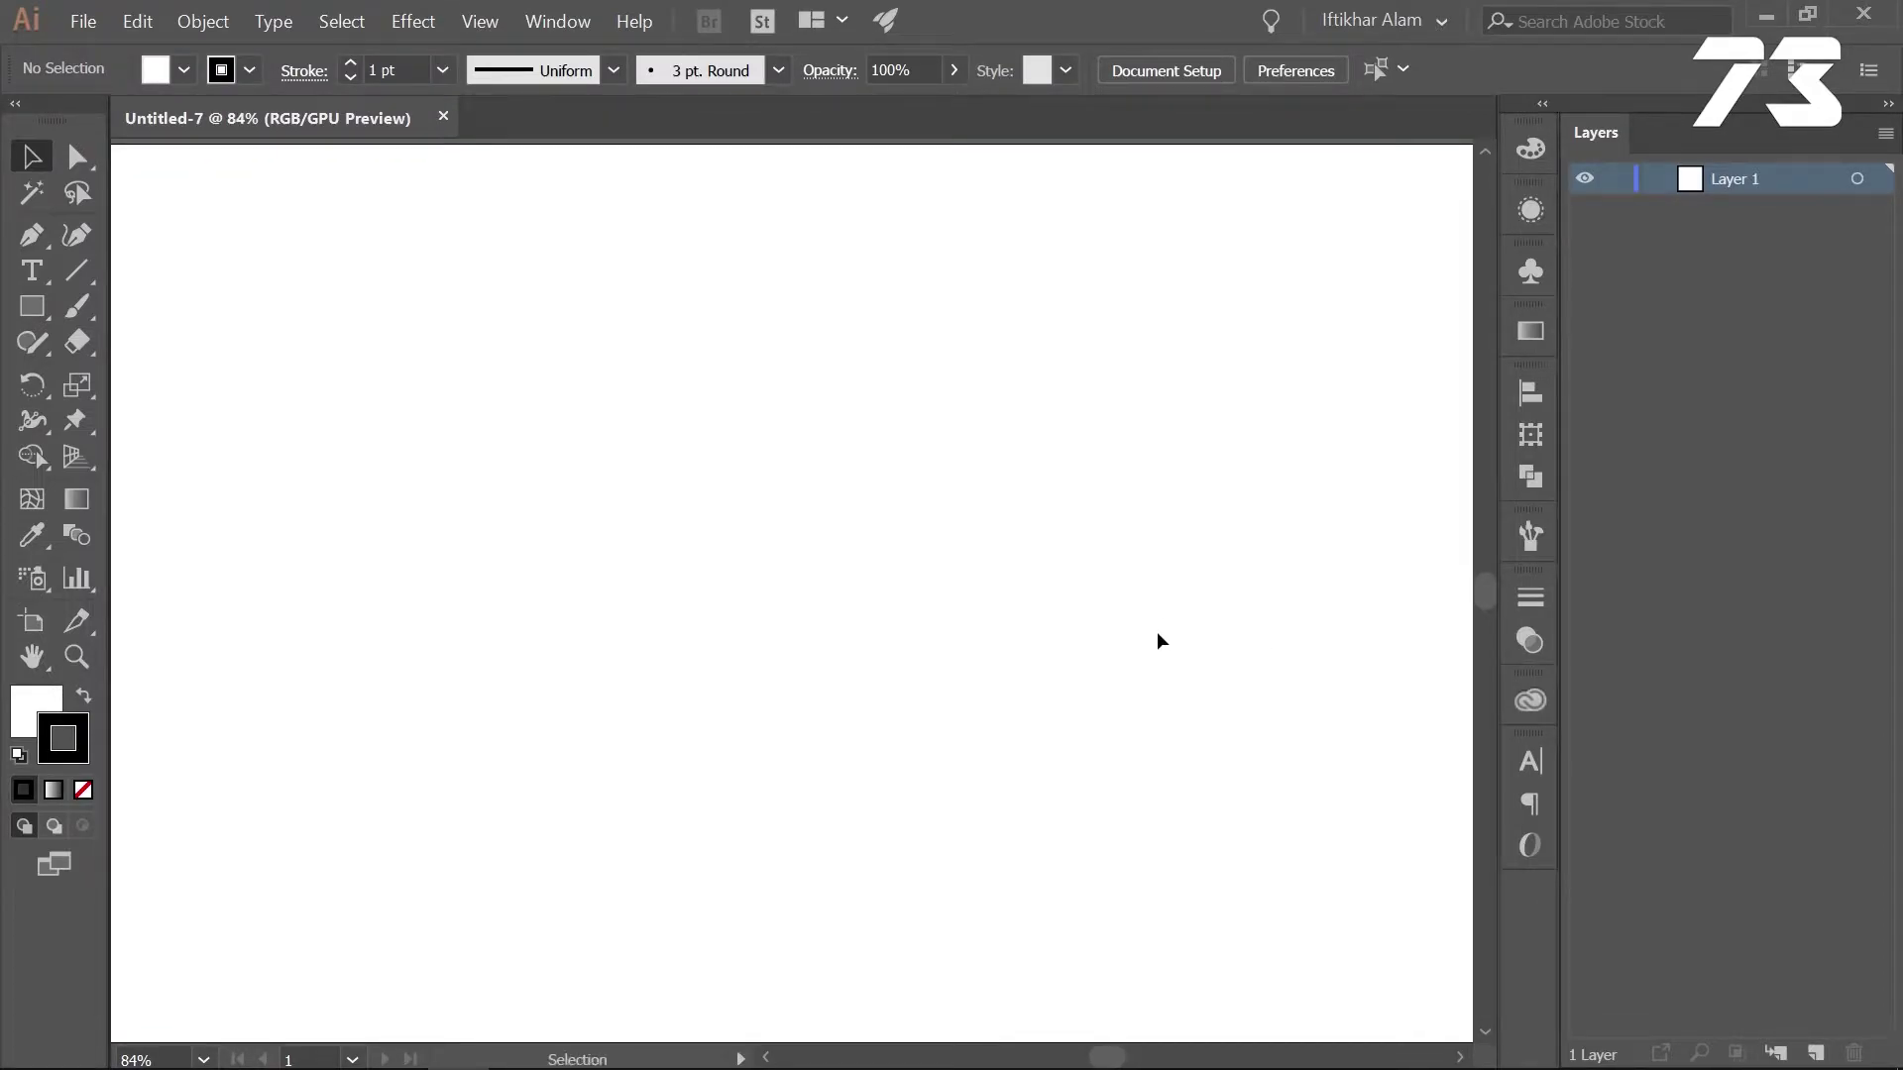
{"action": "right_click", "coordinate": [18, 313]}
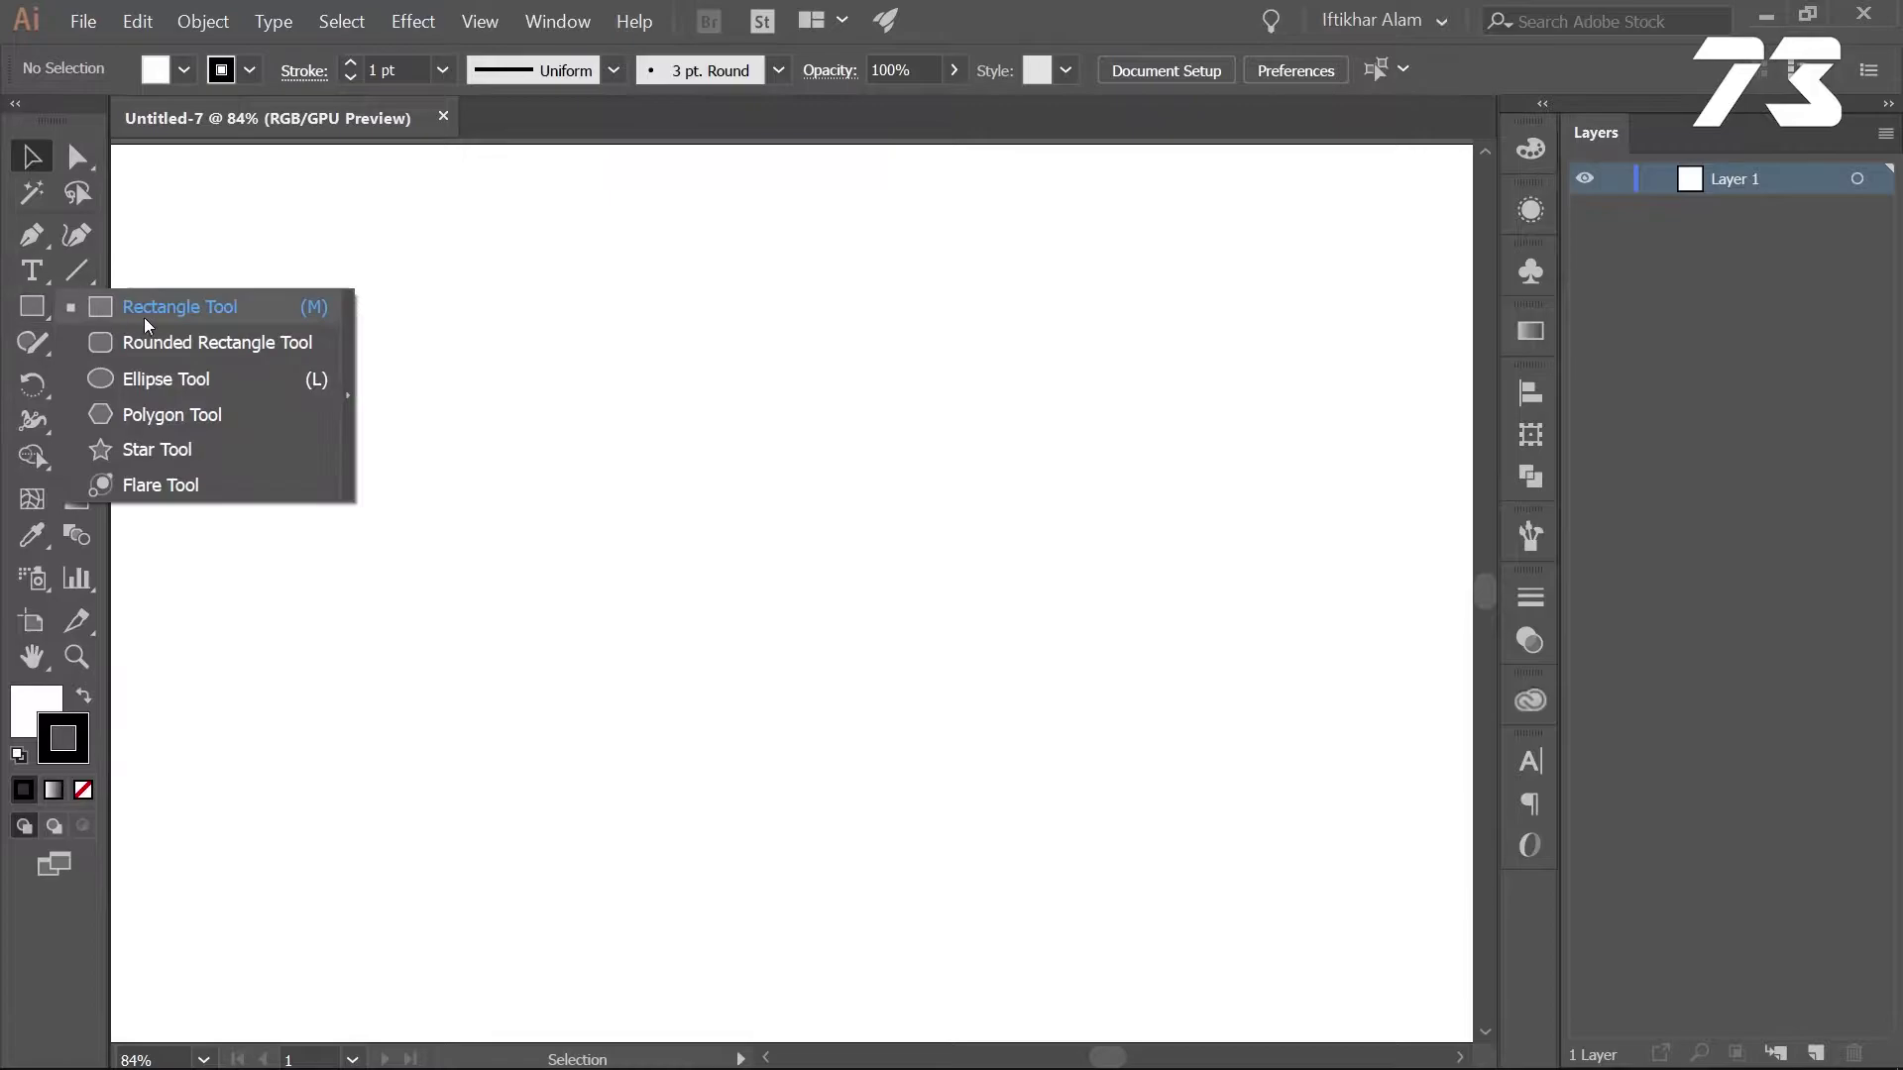
{"action": "left_click", "coordinate": [171, 314]}
{"action": "left_click", "coordinate": [481, 384]}
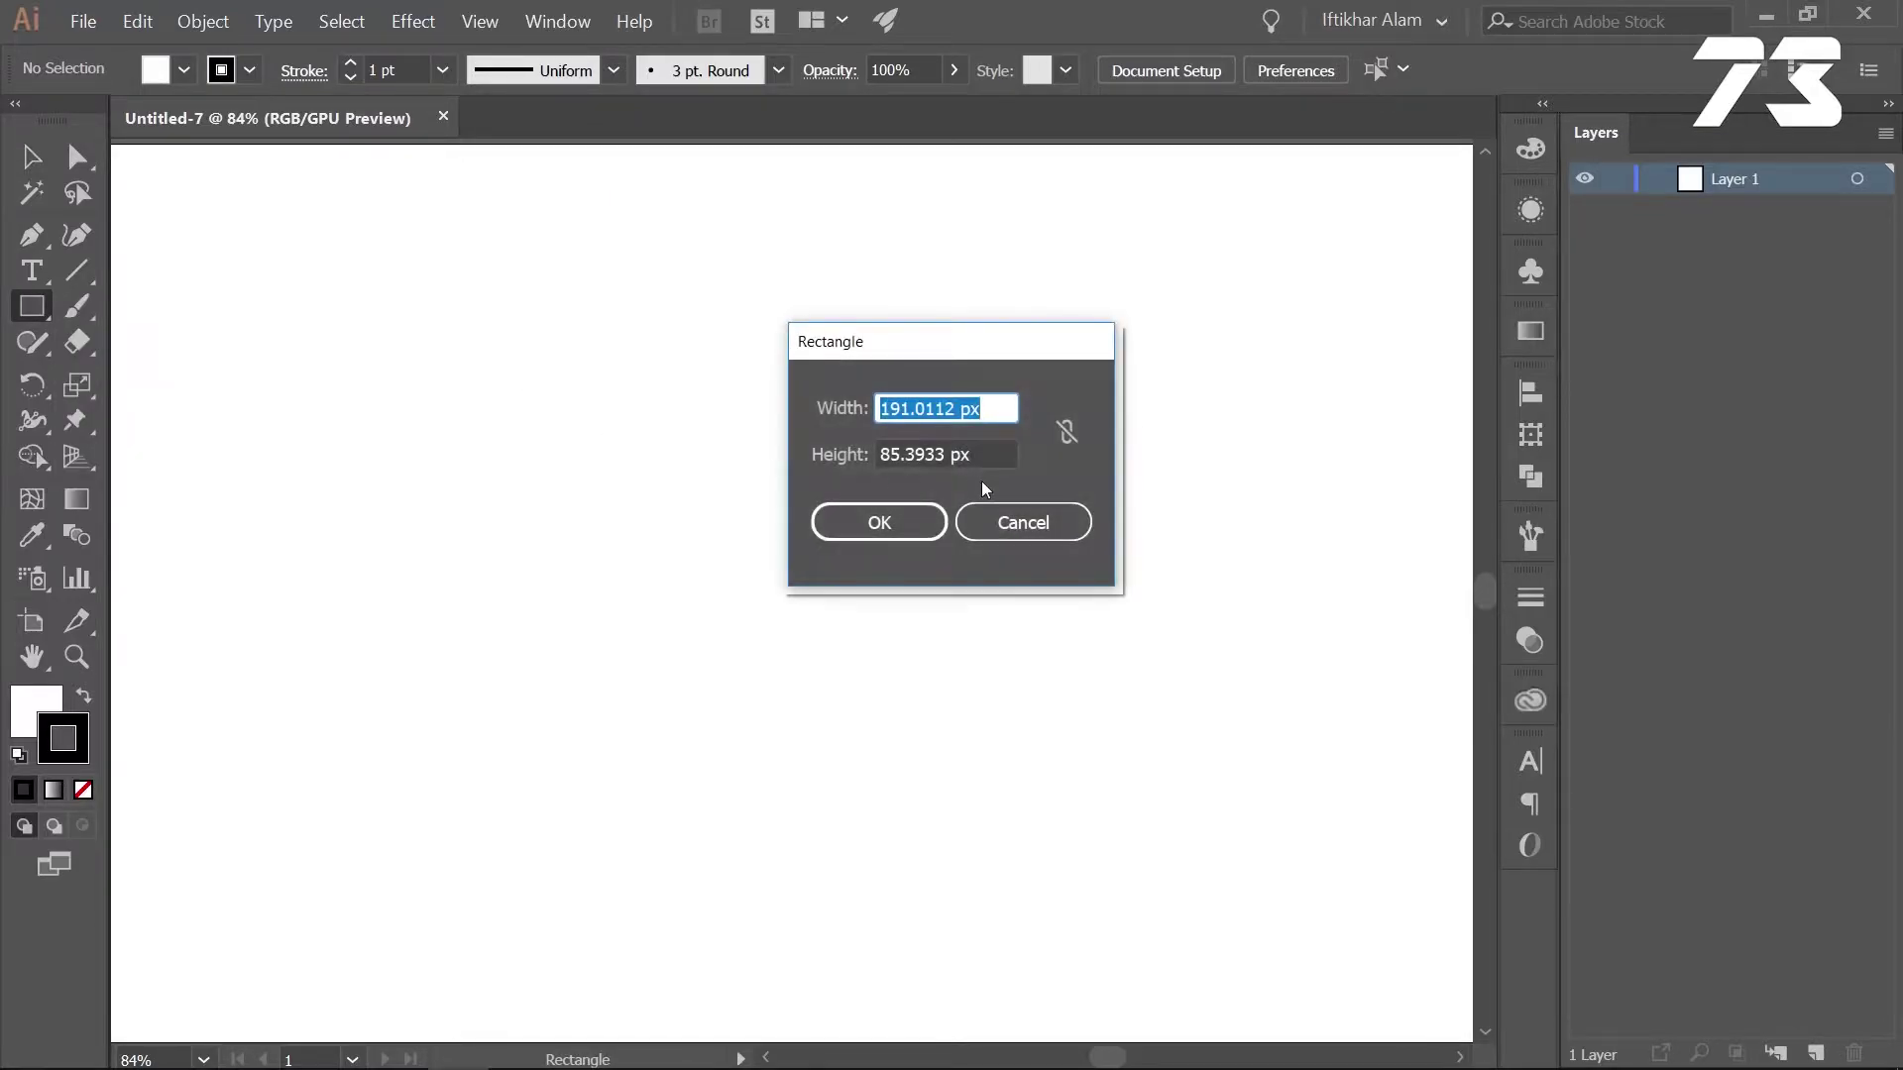
{"action": "type", "text": "1920"}
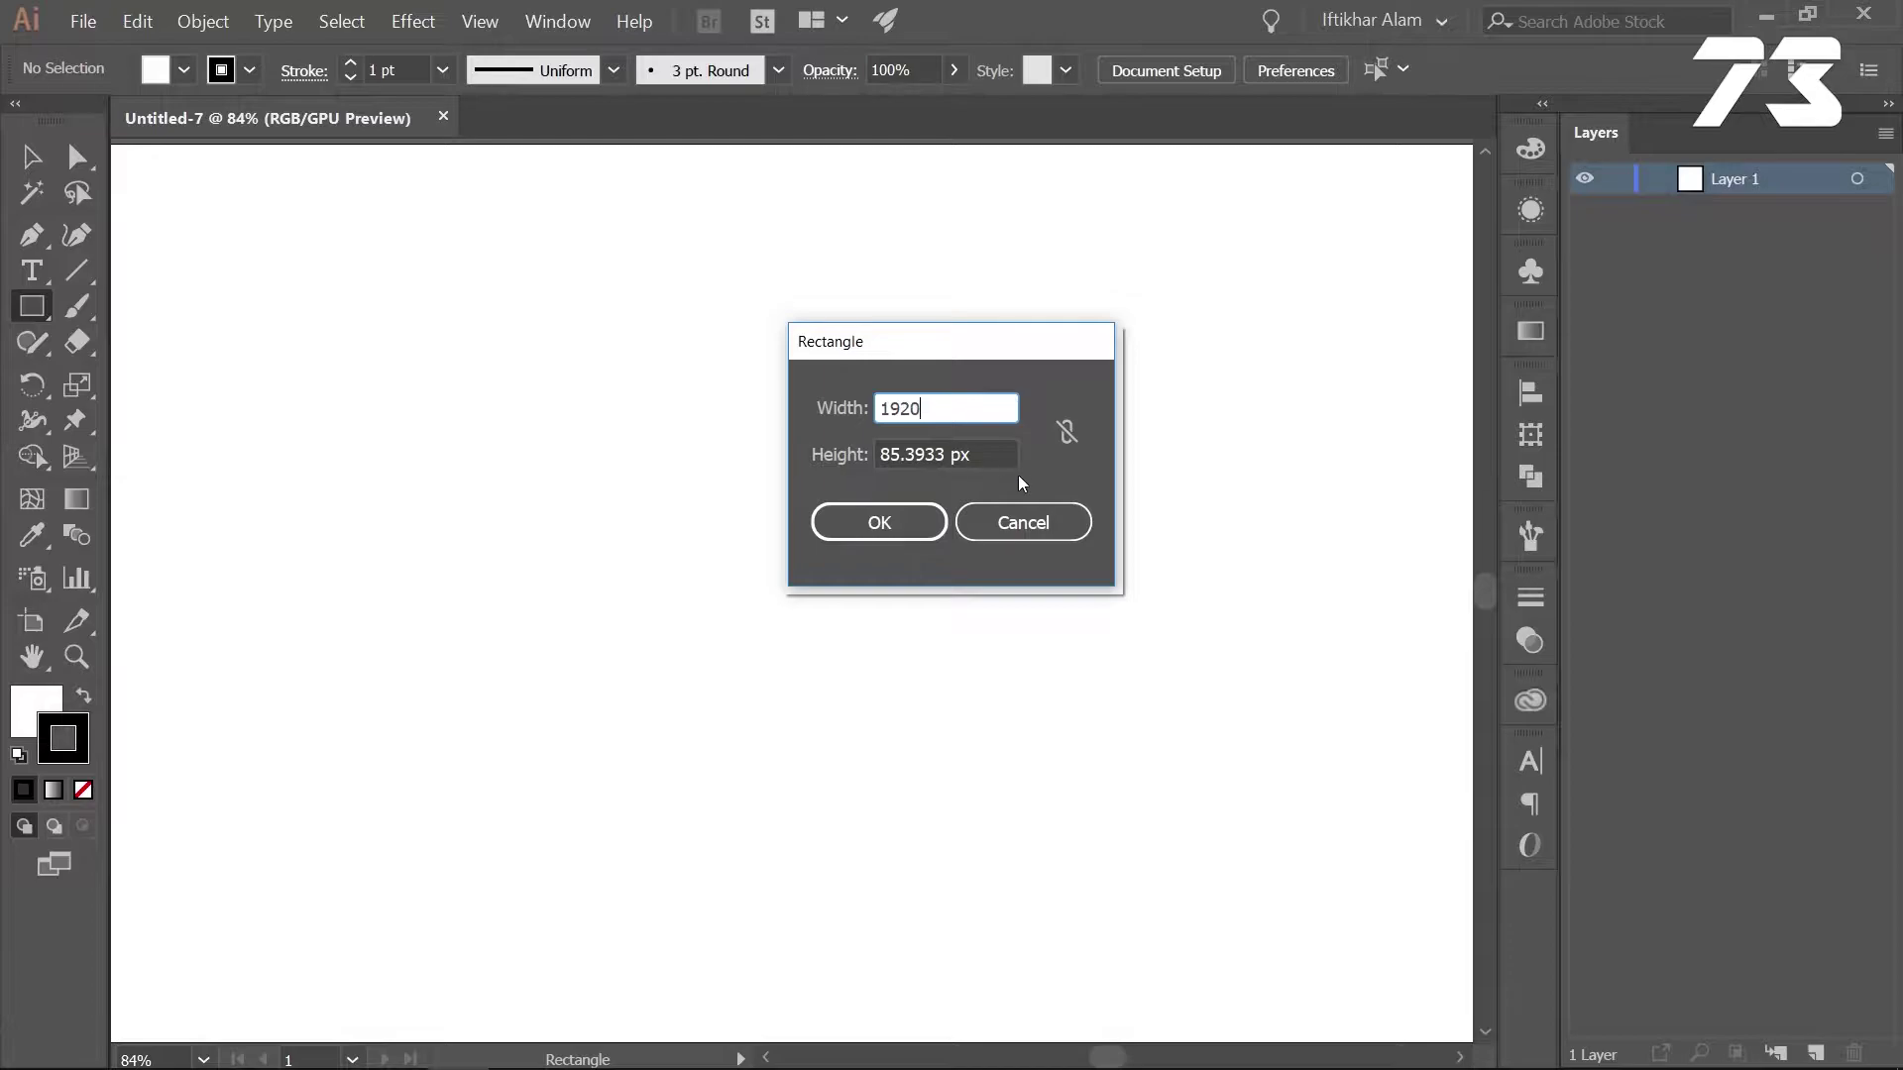
{"action": "key", "text": "Tab"}
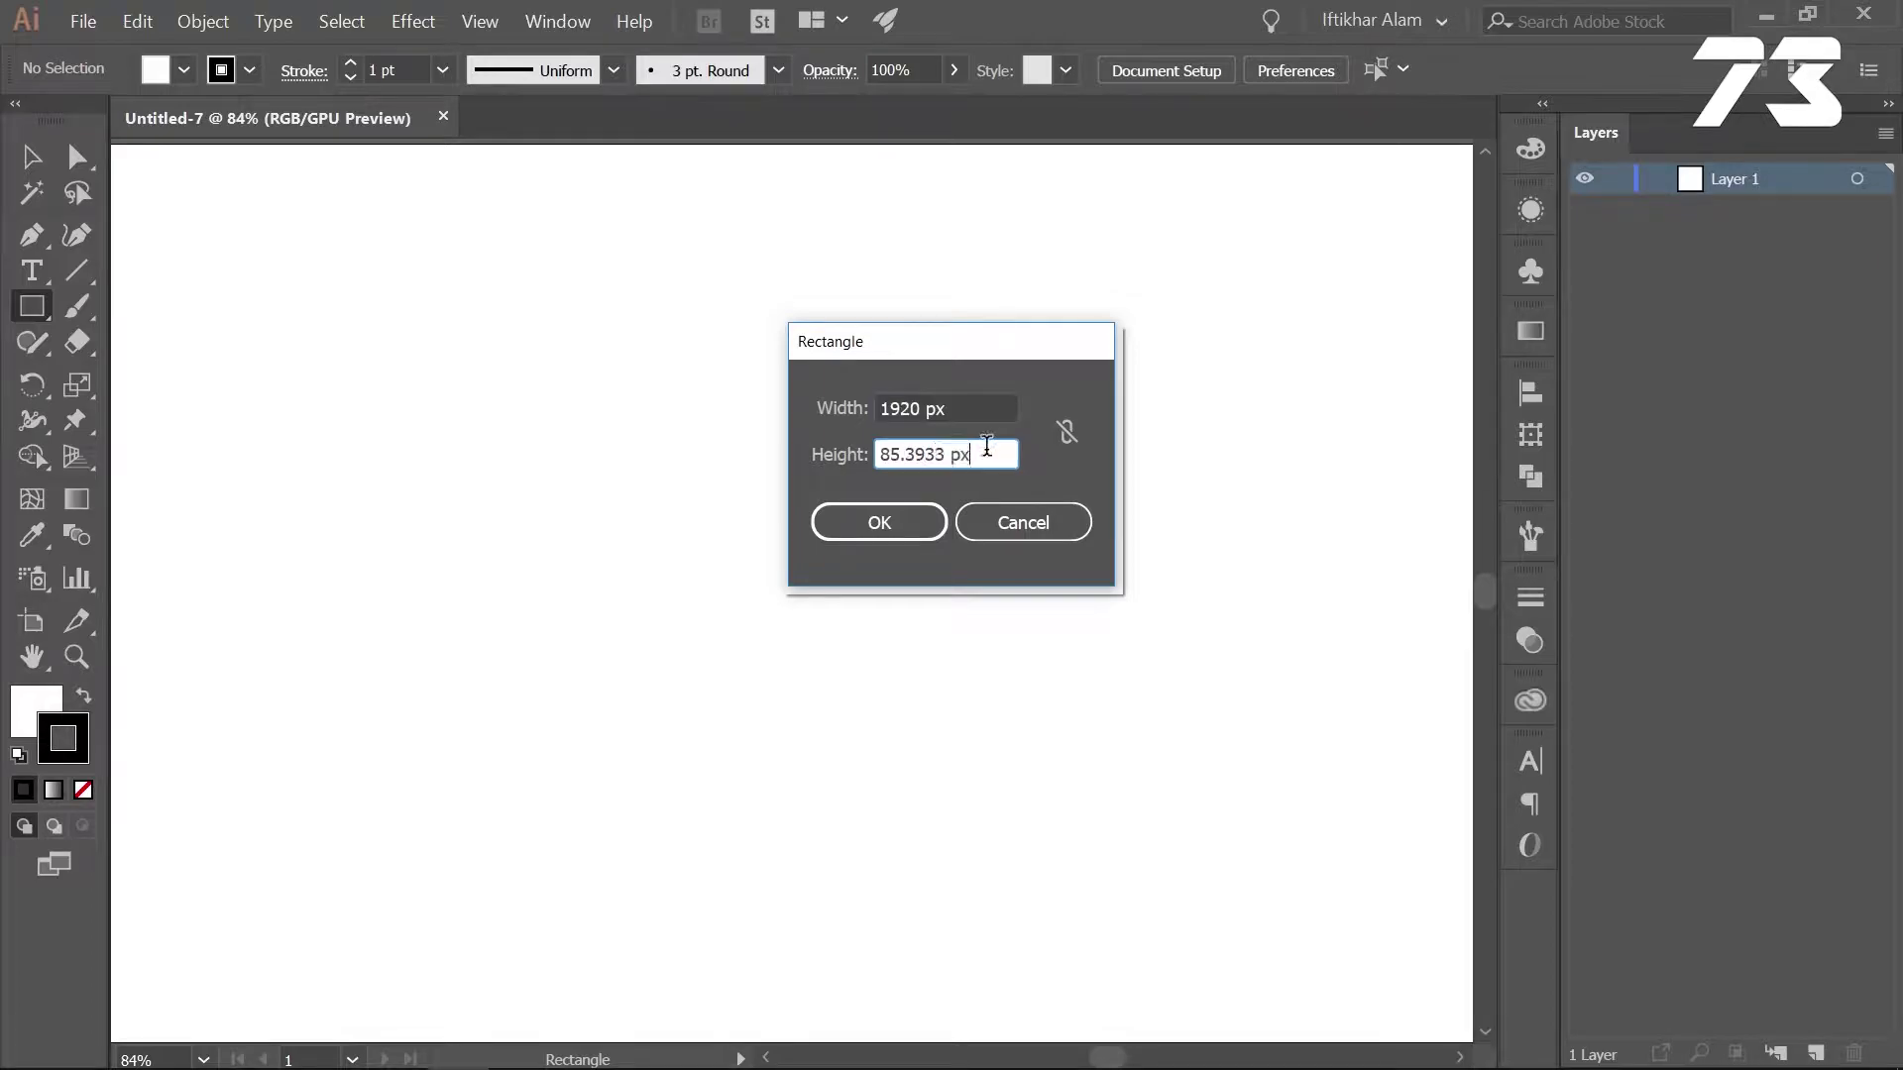
{"action": "type", "text": "1"}
{"action": "type", "text": "080"}
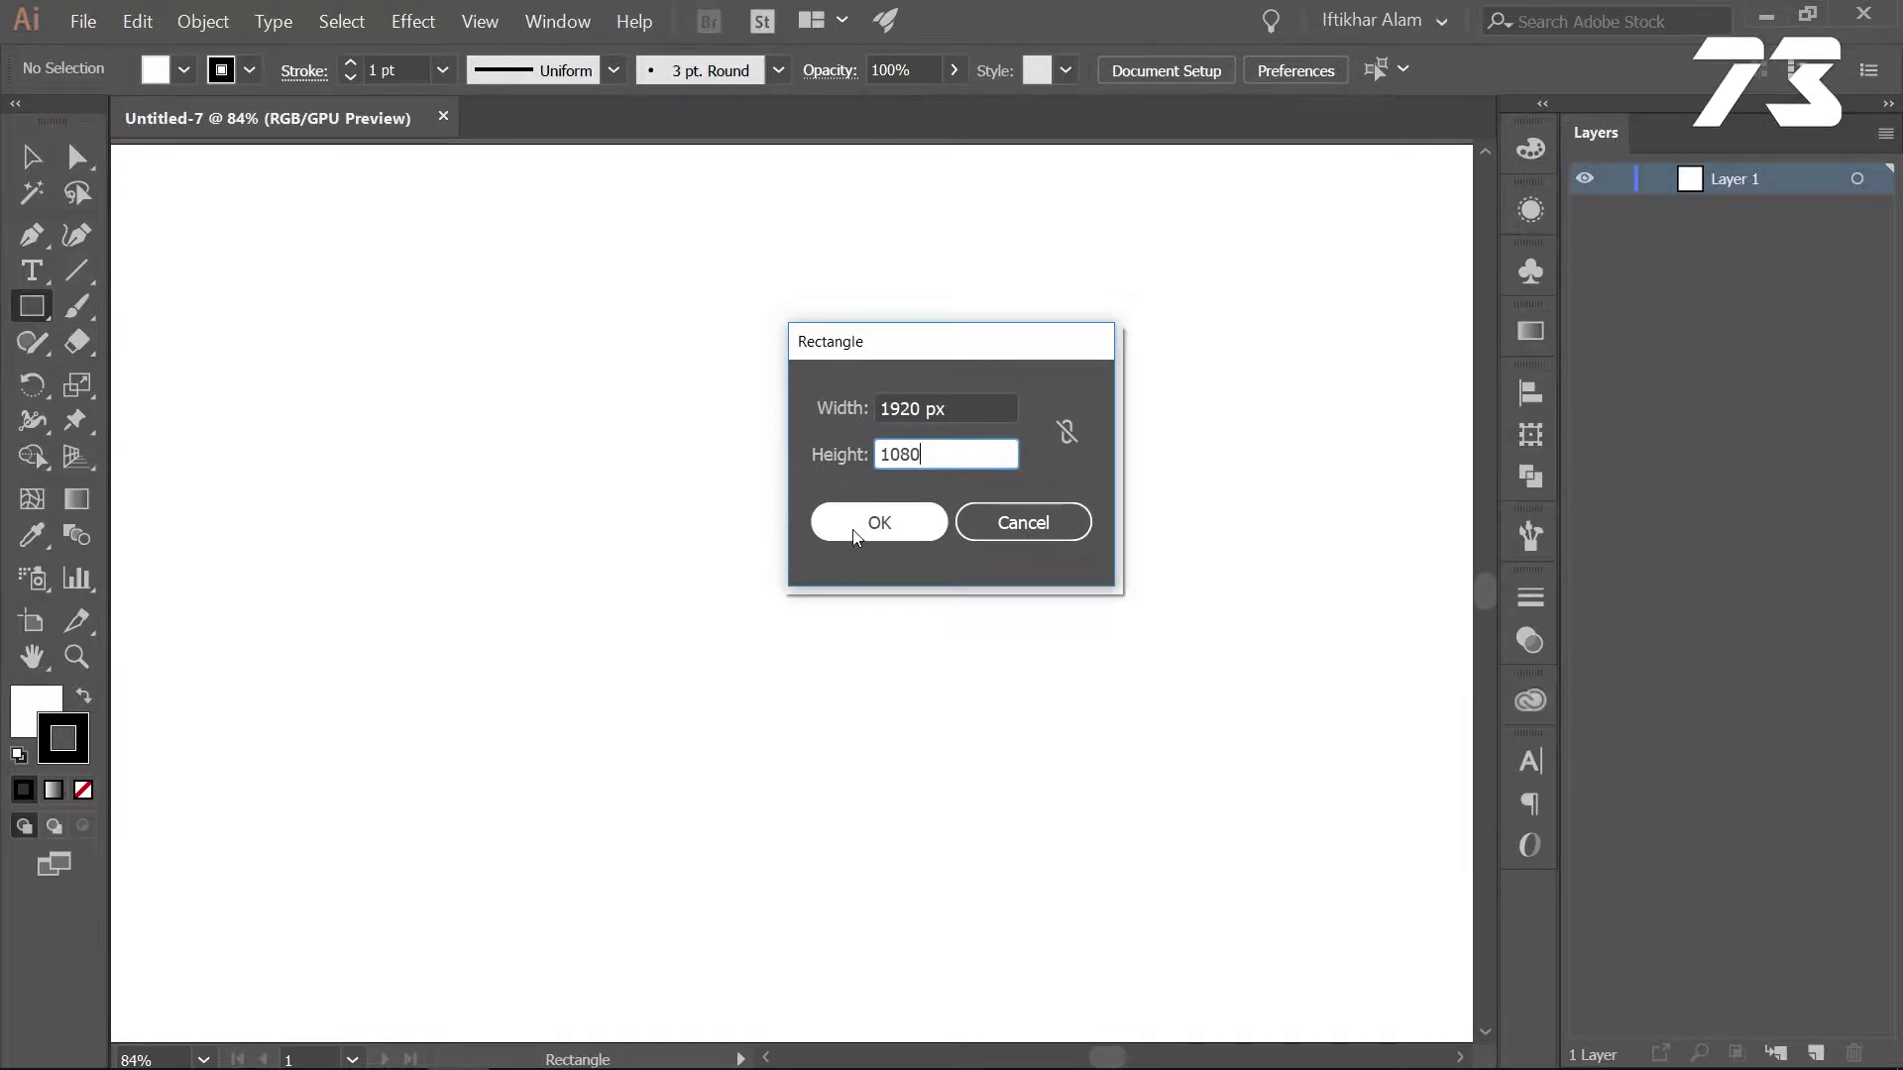
{"action": "left_click", "coordinate": [854, 536]}
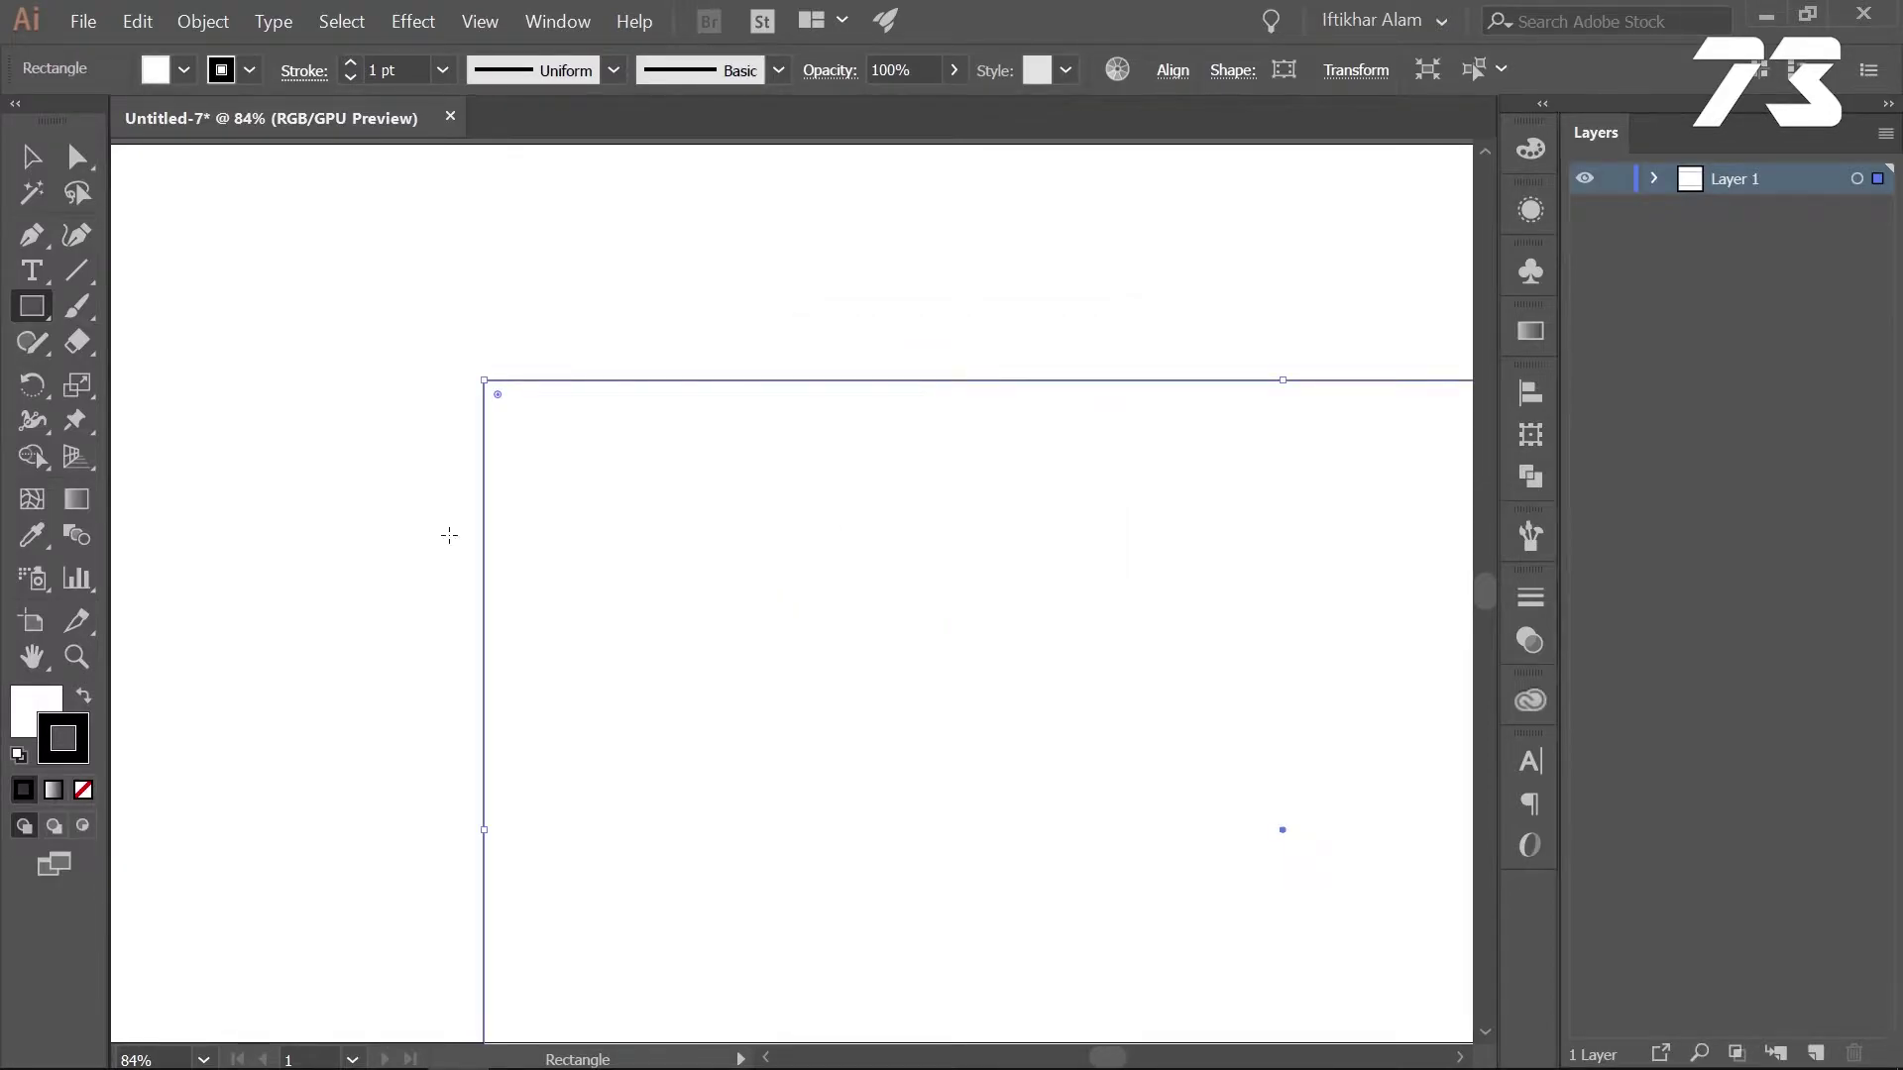
Make the rectangle black-filled with no outline
{"action": "left_click", "coordinate": [85, 695]}
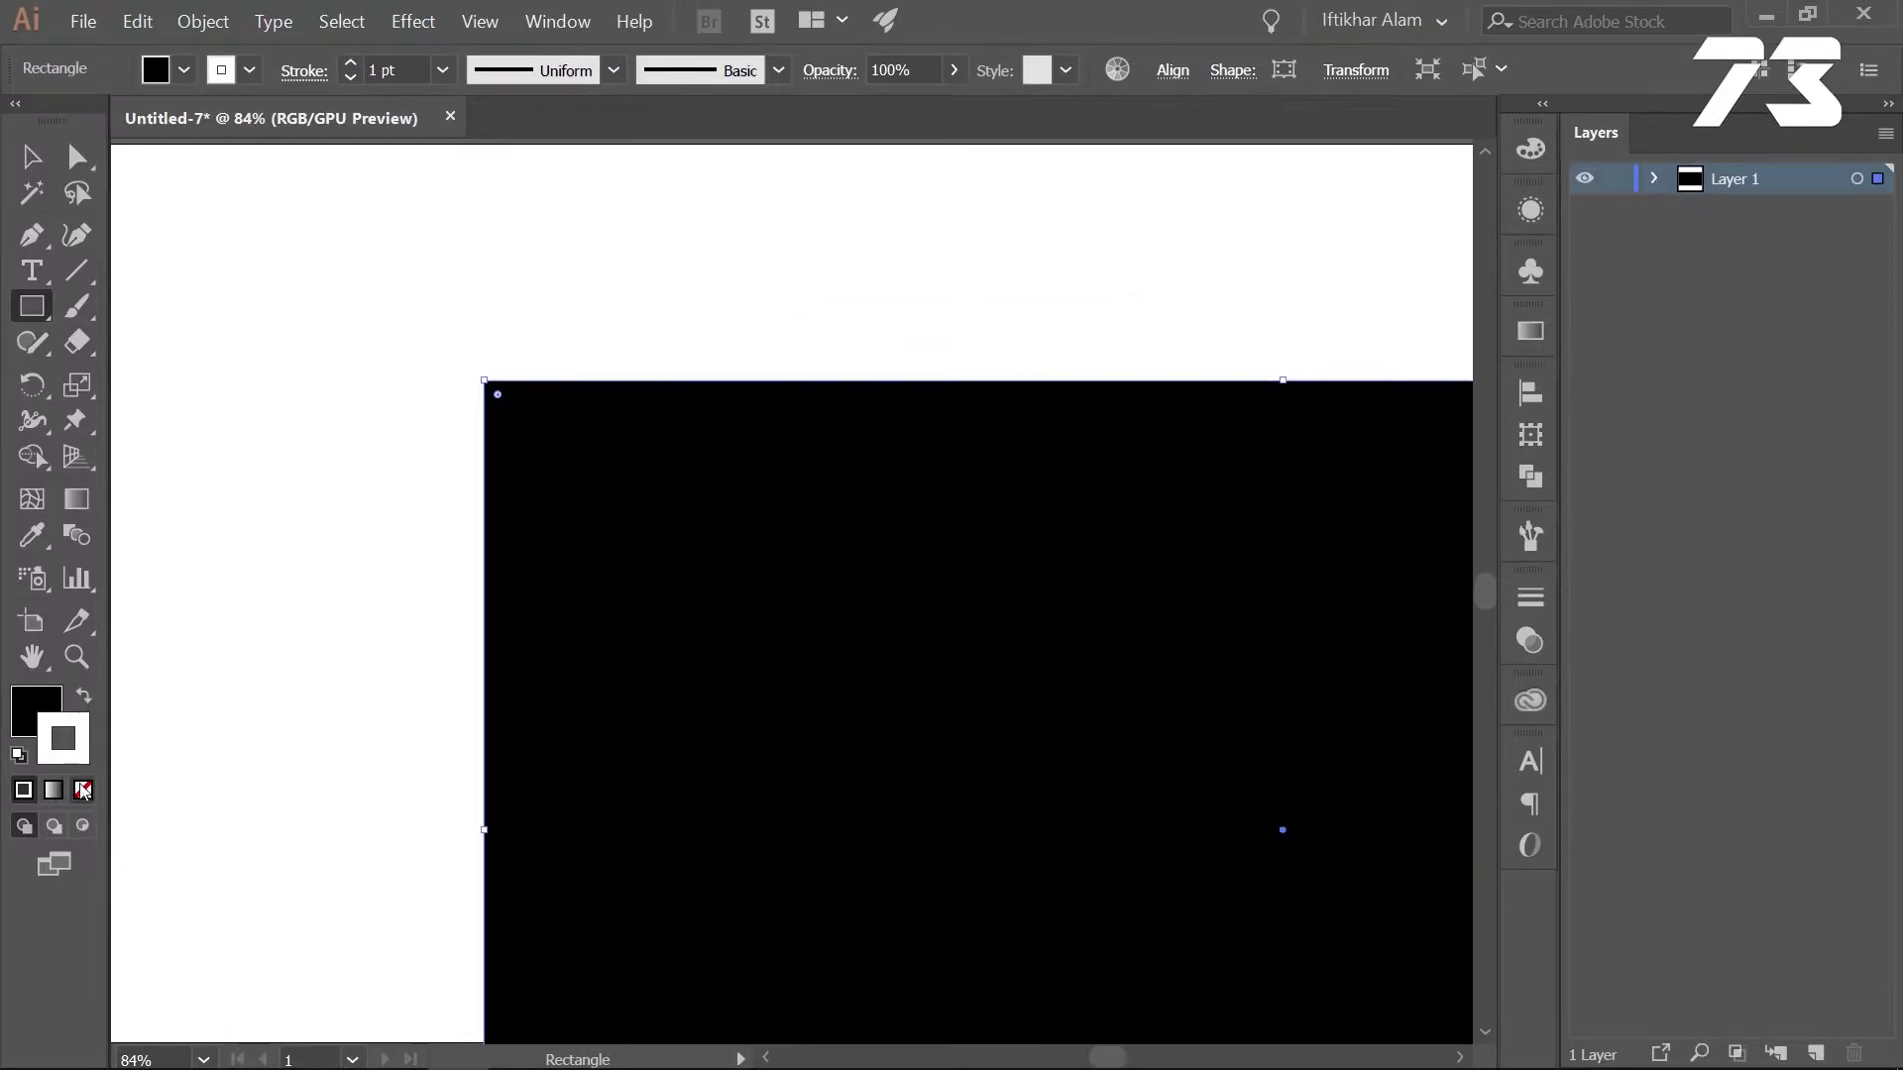
{"action": "left_click", "coordinate": [84, 790]}
{"action": "left_click", "coordinate": [32, 158]}
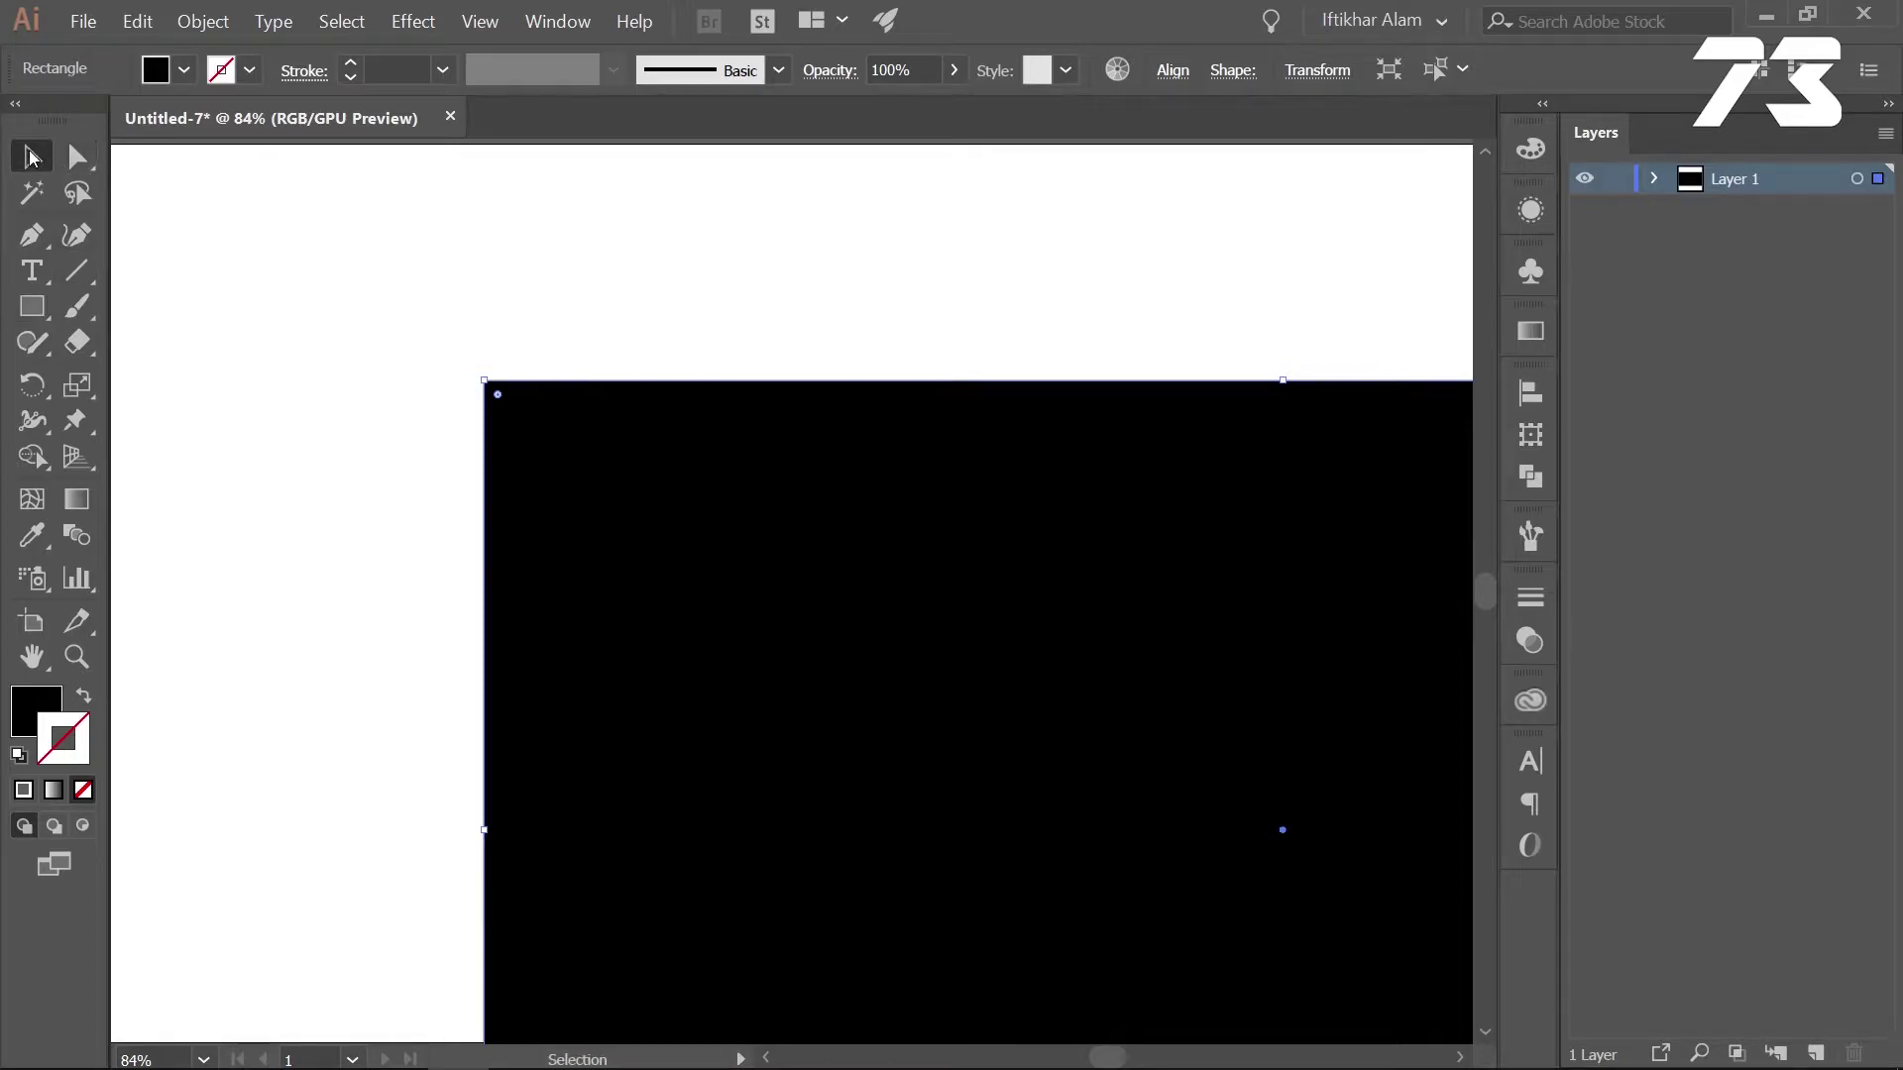
Align the rectangle to the artboard's horizontal centre and top, then lock it in Layers
{"action": "left_click", "coordinate": [1172, 70]}
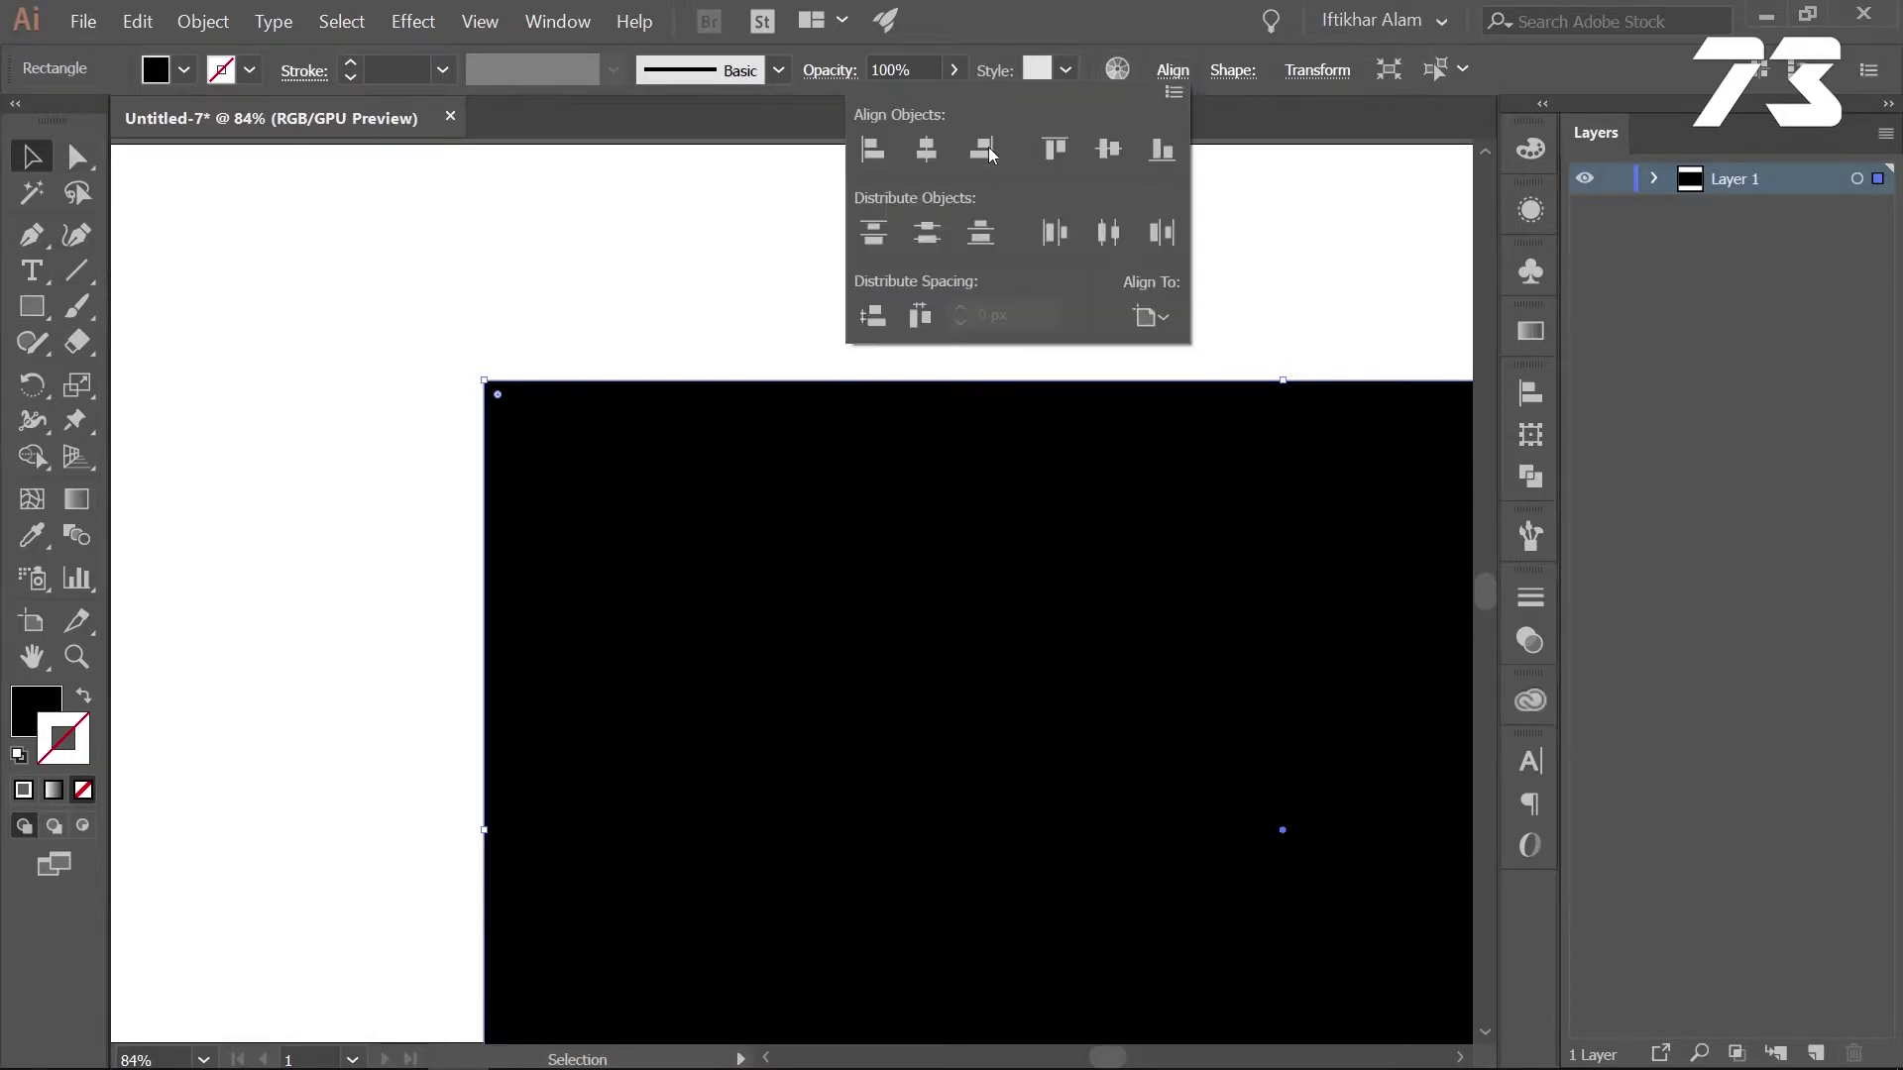
{"action": "left_click", "coordinate": [923, 151]}
{"action": "left_click", "coordinate": [1056, 158]}
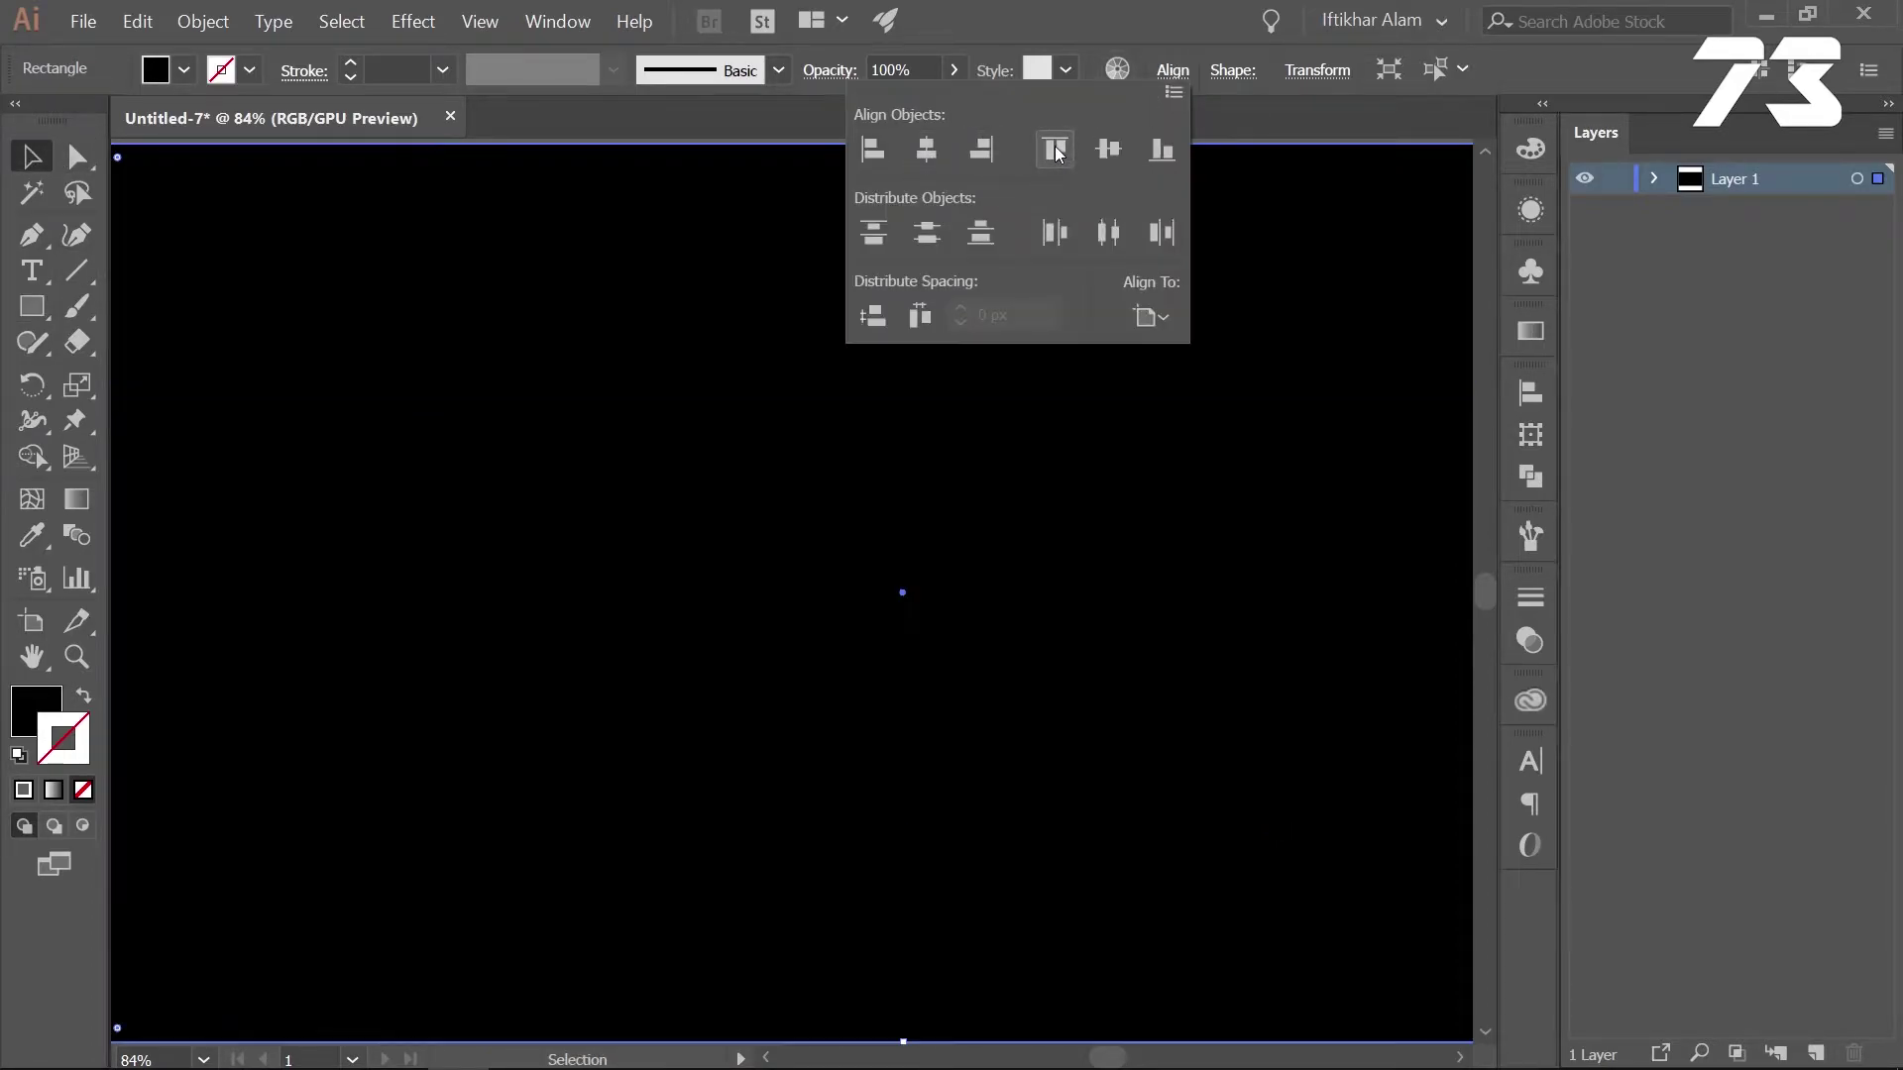
{"action": "left_click", "coordinate": [1169, 71]}
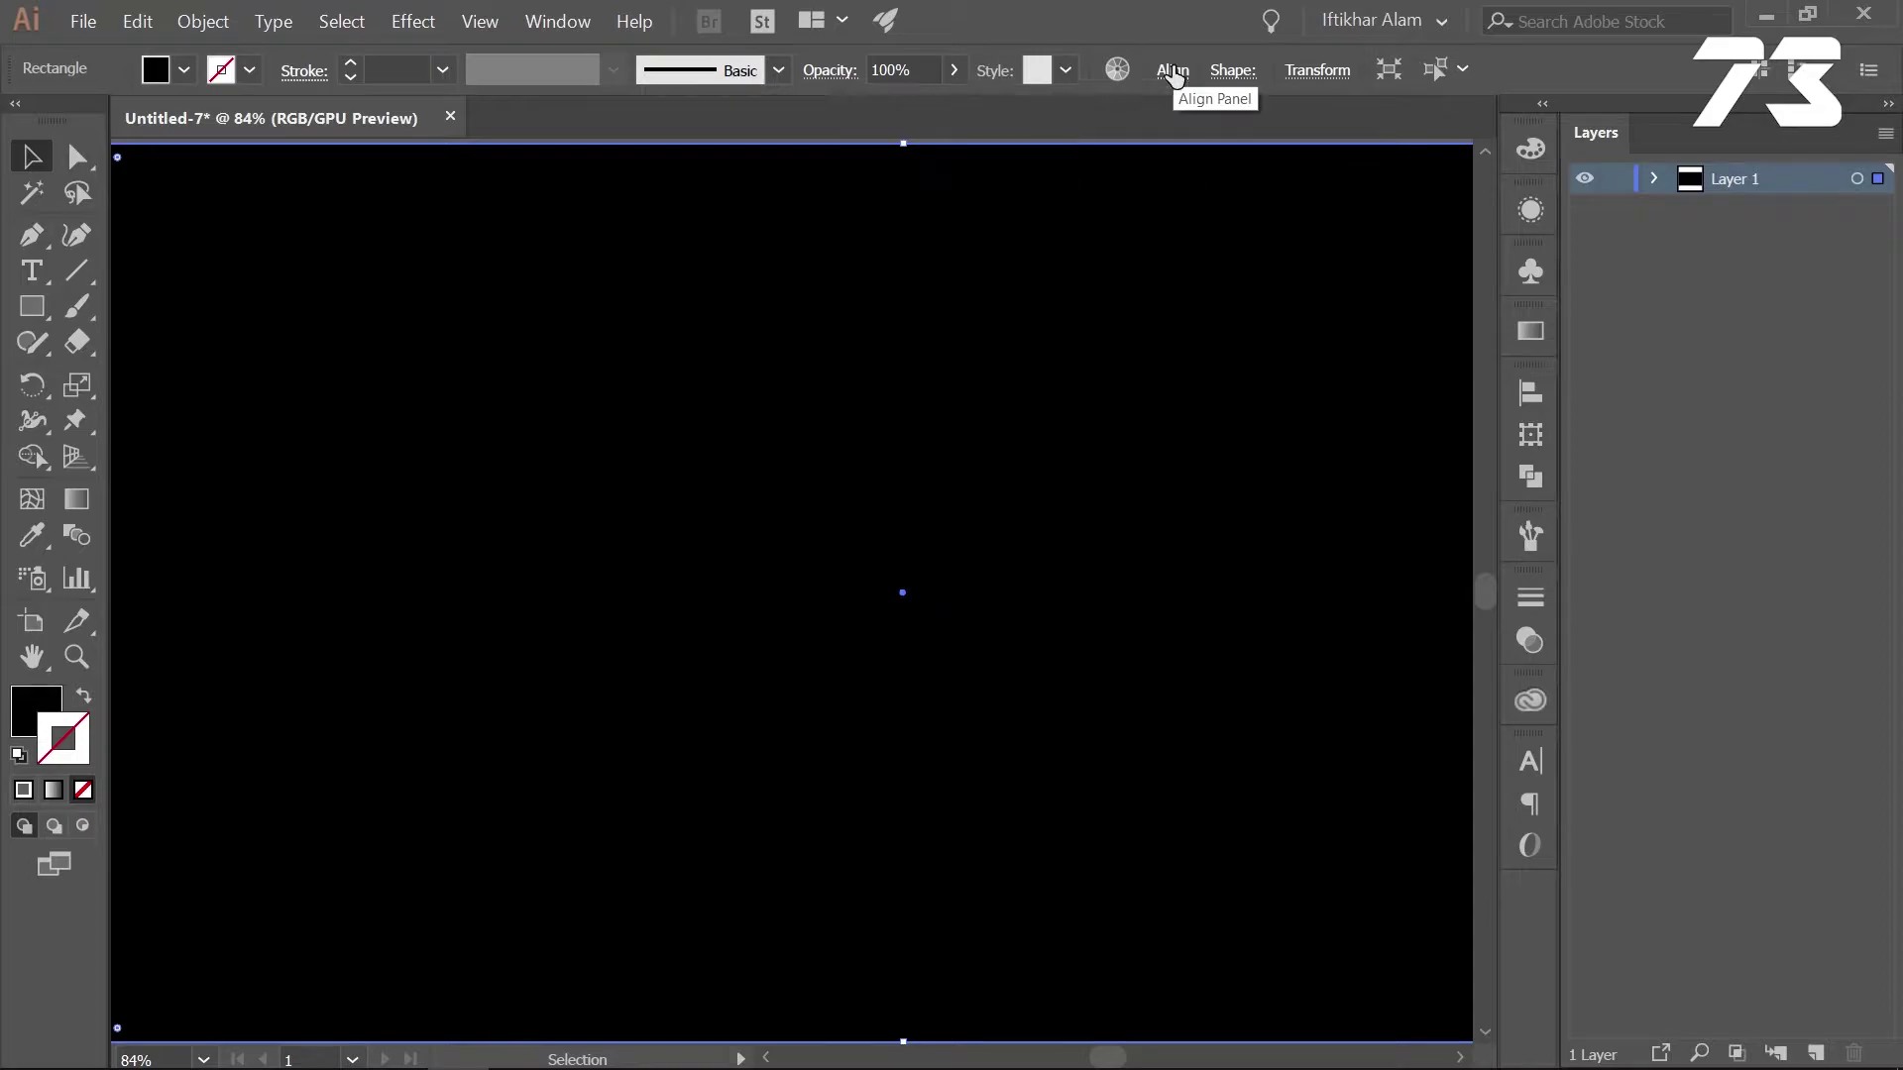
{"action": "left_click", "coordinate": [1652, 179]}
{"action": "left_click", "coordinate": [1616, 210]}
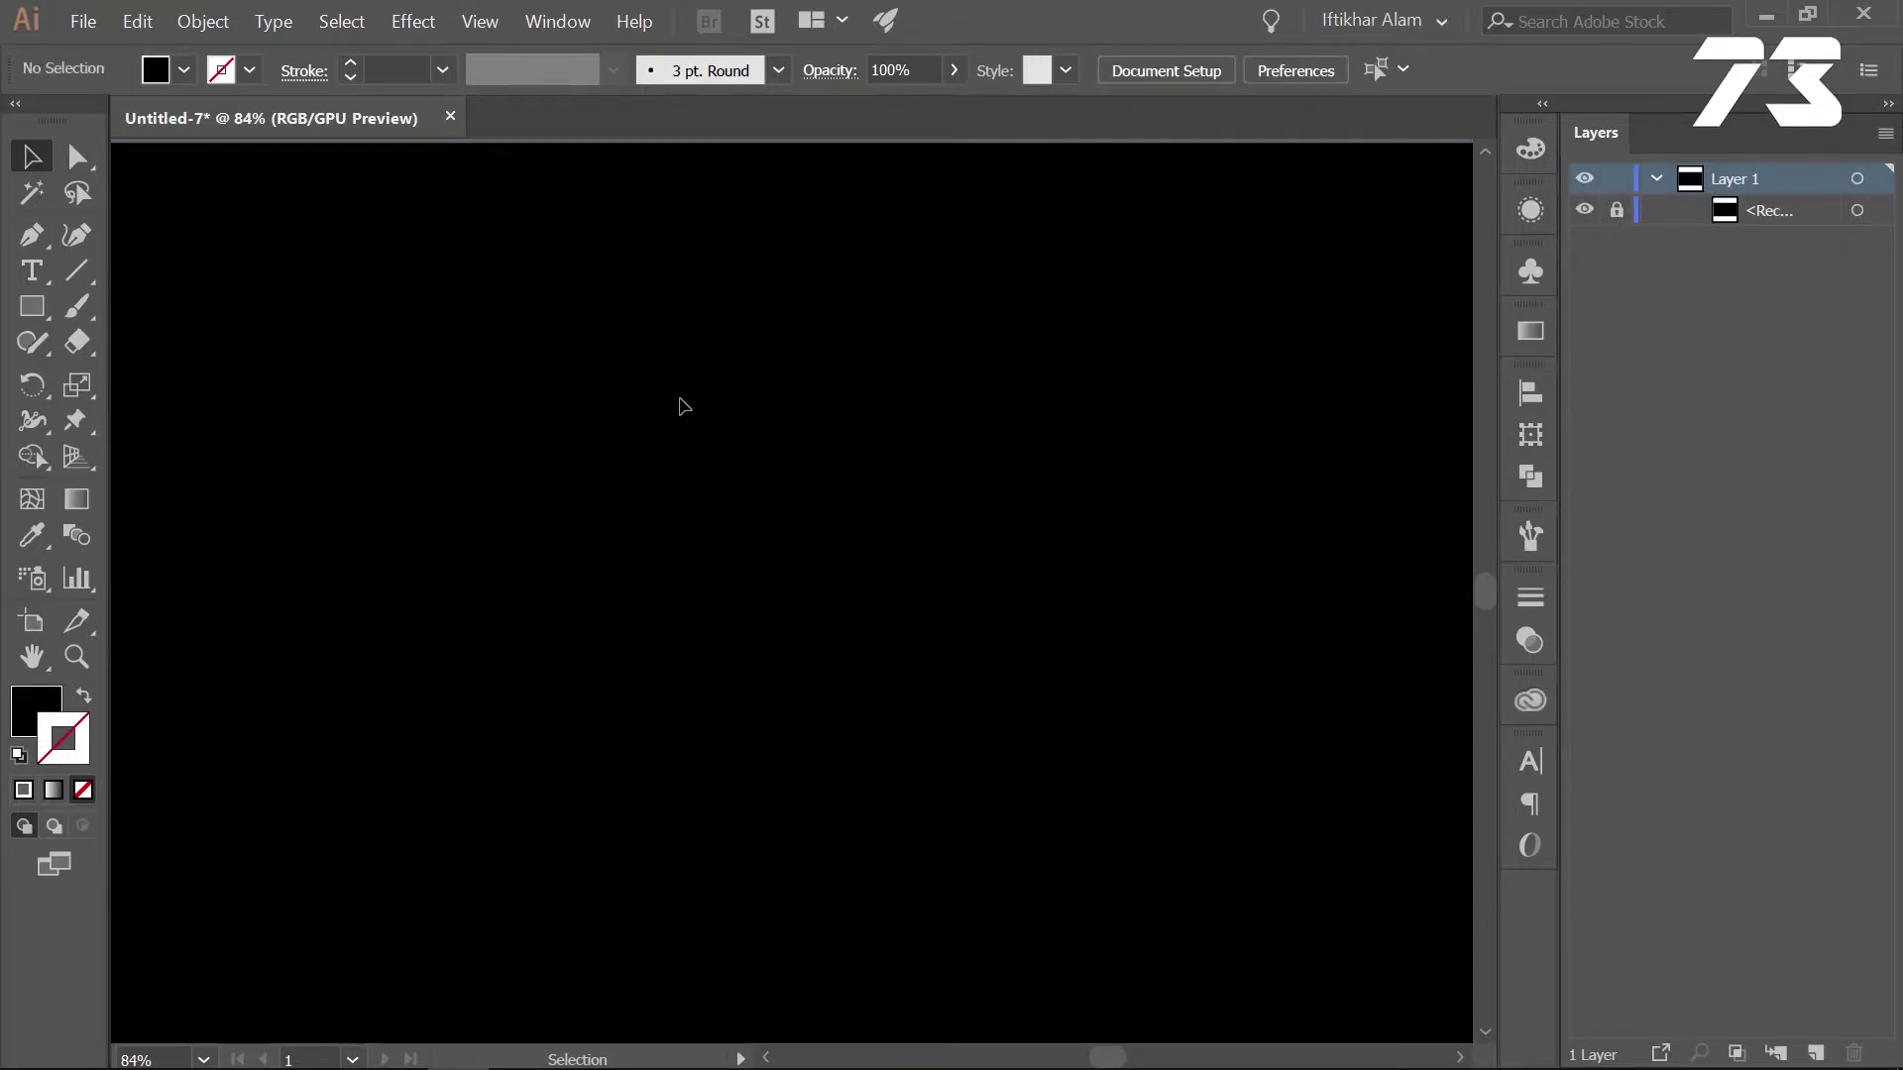
Draw a small rectangle near the top-left with a gradient fill and no outline
{"action": "left_click", "coordinate": [1655, 180]}
{"action": "left_click_drag", "start_coordinate": [32, 306], "coordinate": [109, 309]}
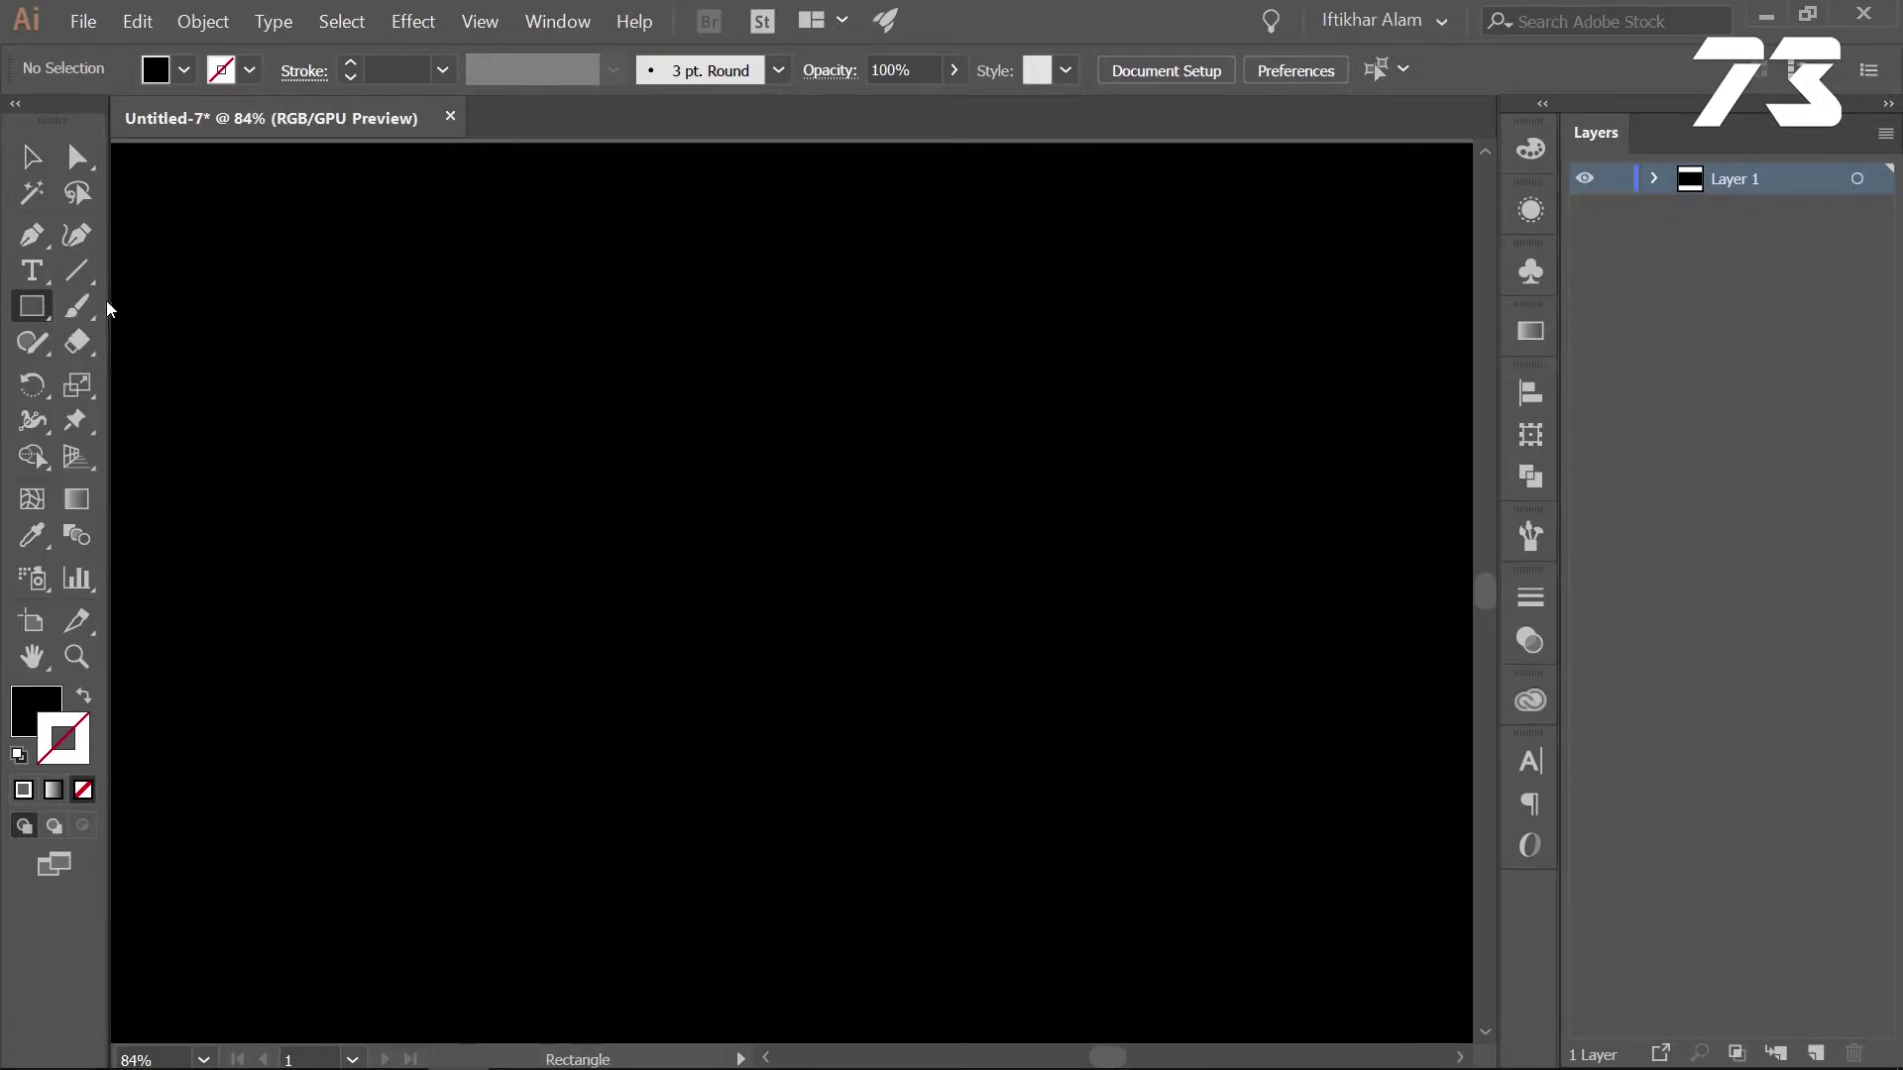
{"action": "left_click_drag", "start_coordinate": [131, 202], "coordinate": [302, 269]}
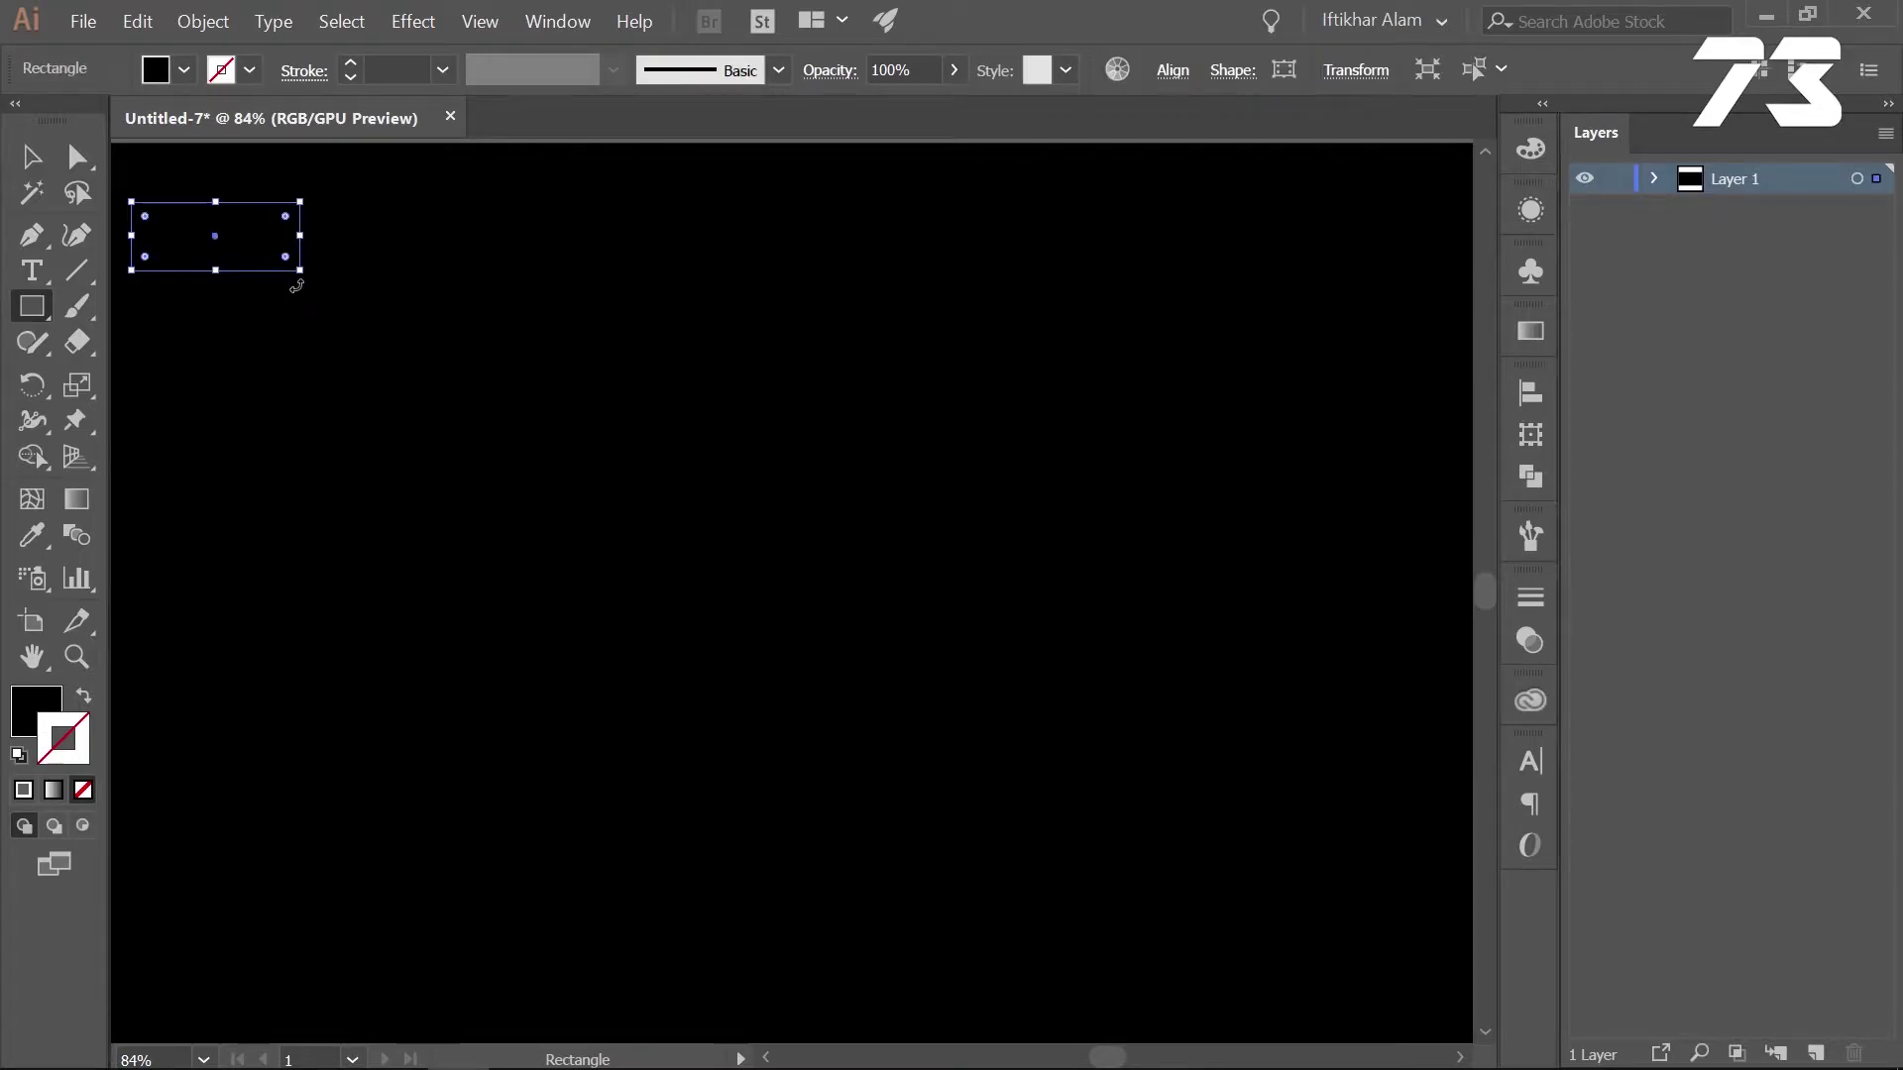
{"action": "left_click", "coordinate": [54, 789]}
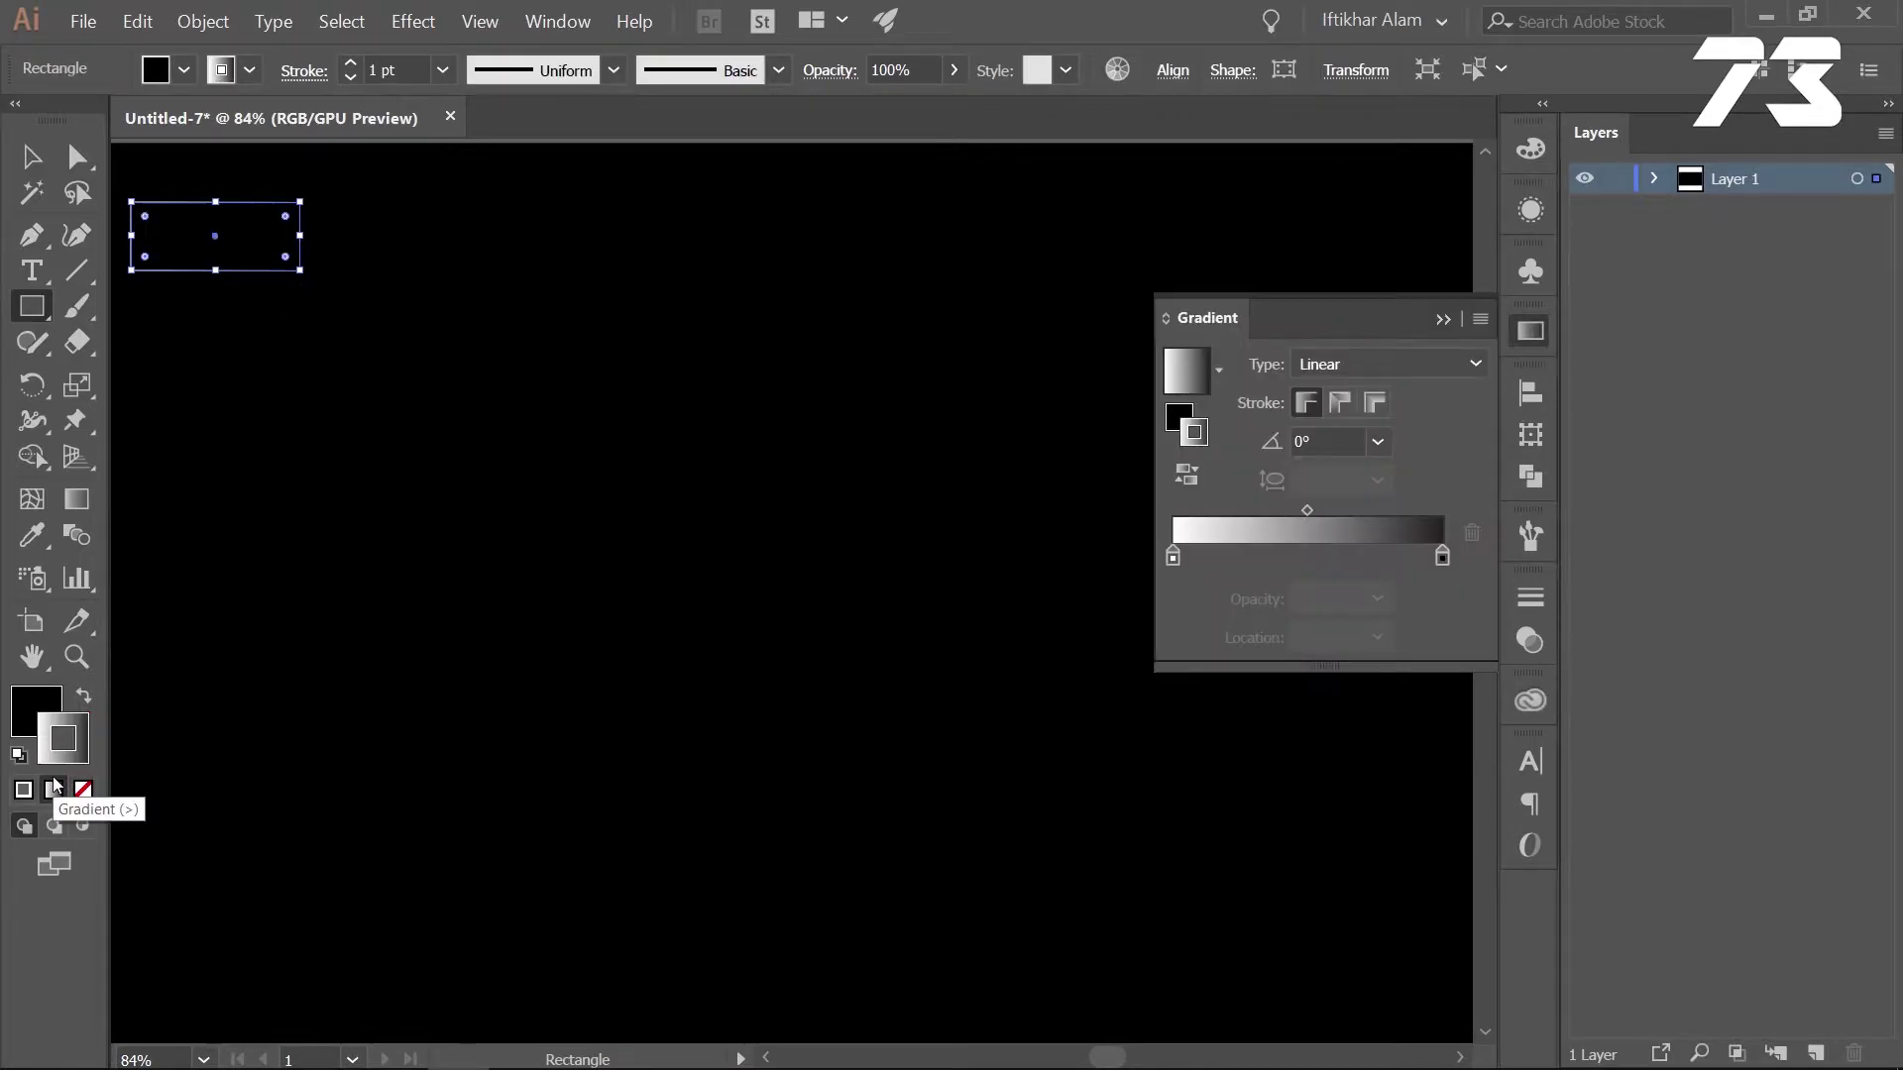
{"action": "left_click", "coordinate": [84, 696]}
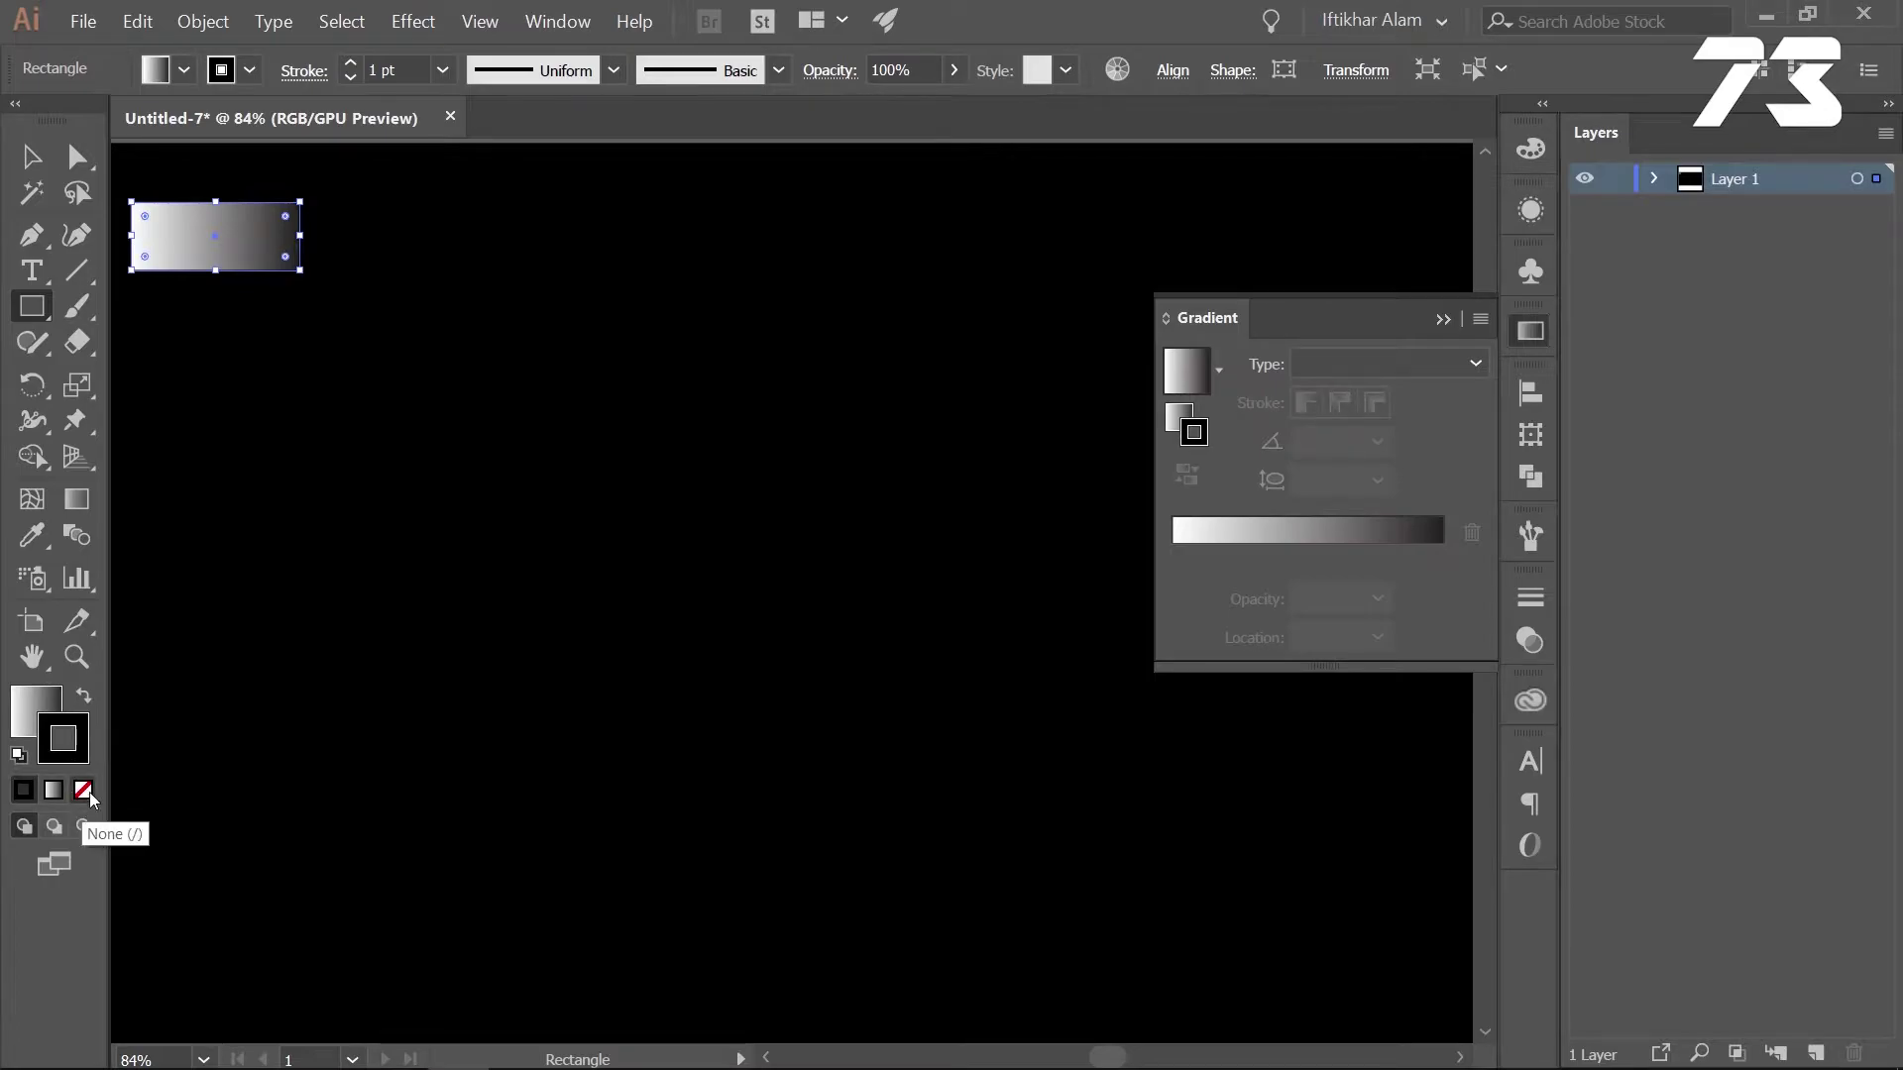
{"action": "left_click", "coordinate": [83, 790]}
{"action": "left_click", "coordinate": [24, 713]}
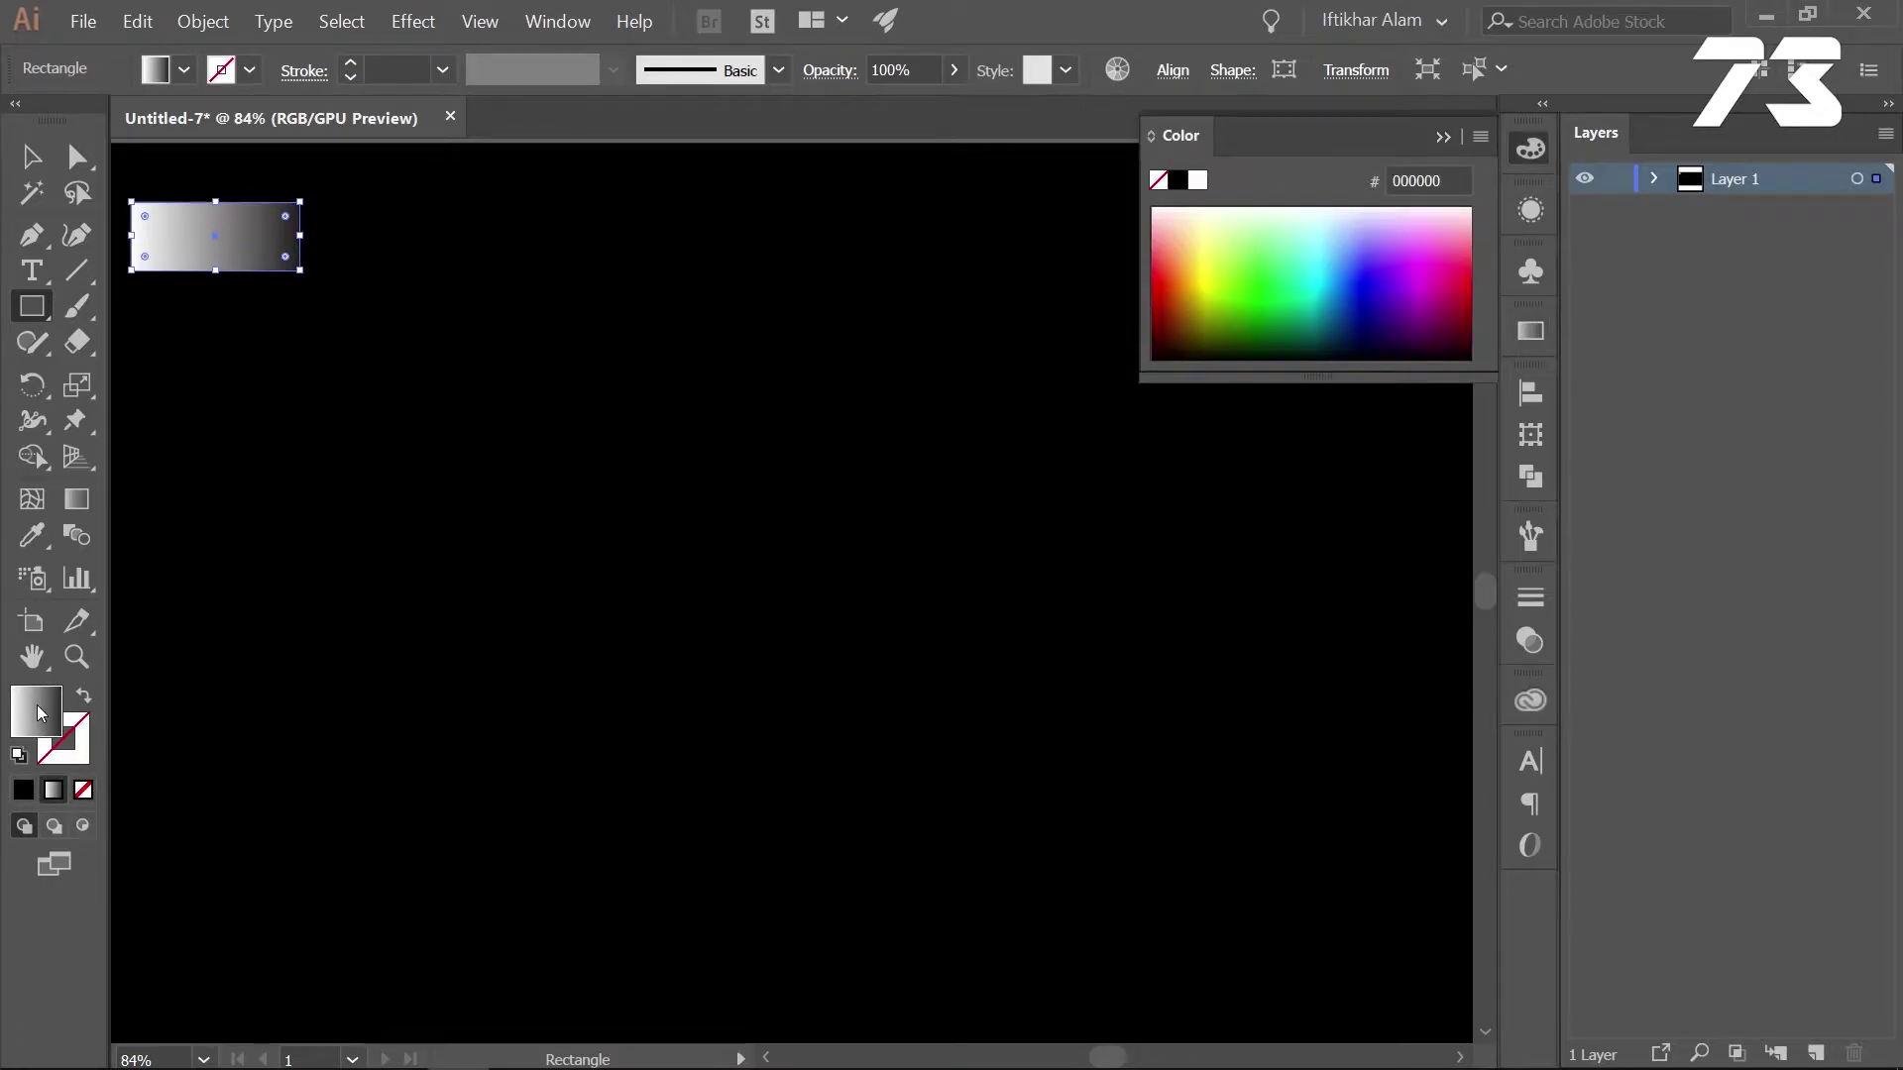
{"action": "left_click", "coordinate": [1444, 138]}
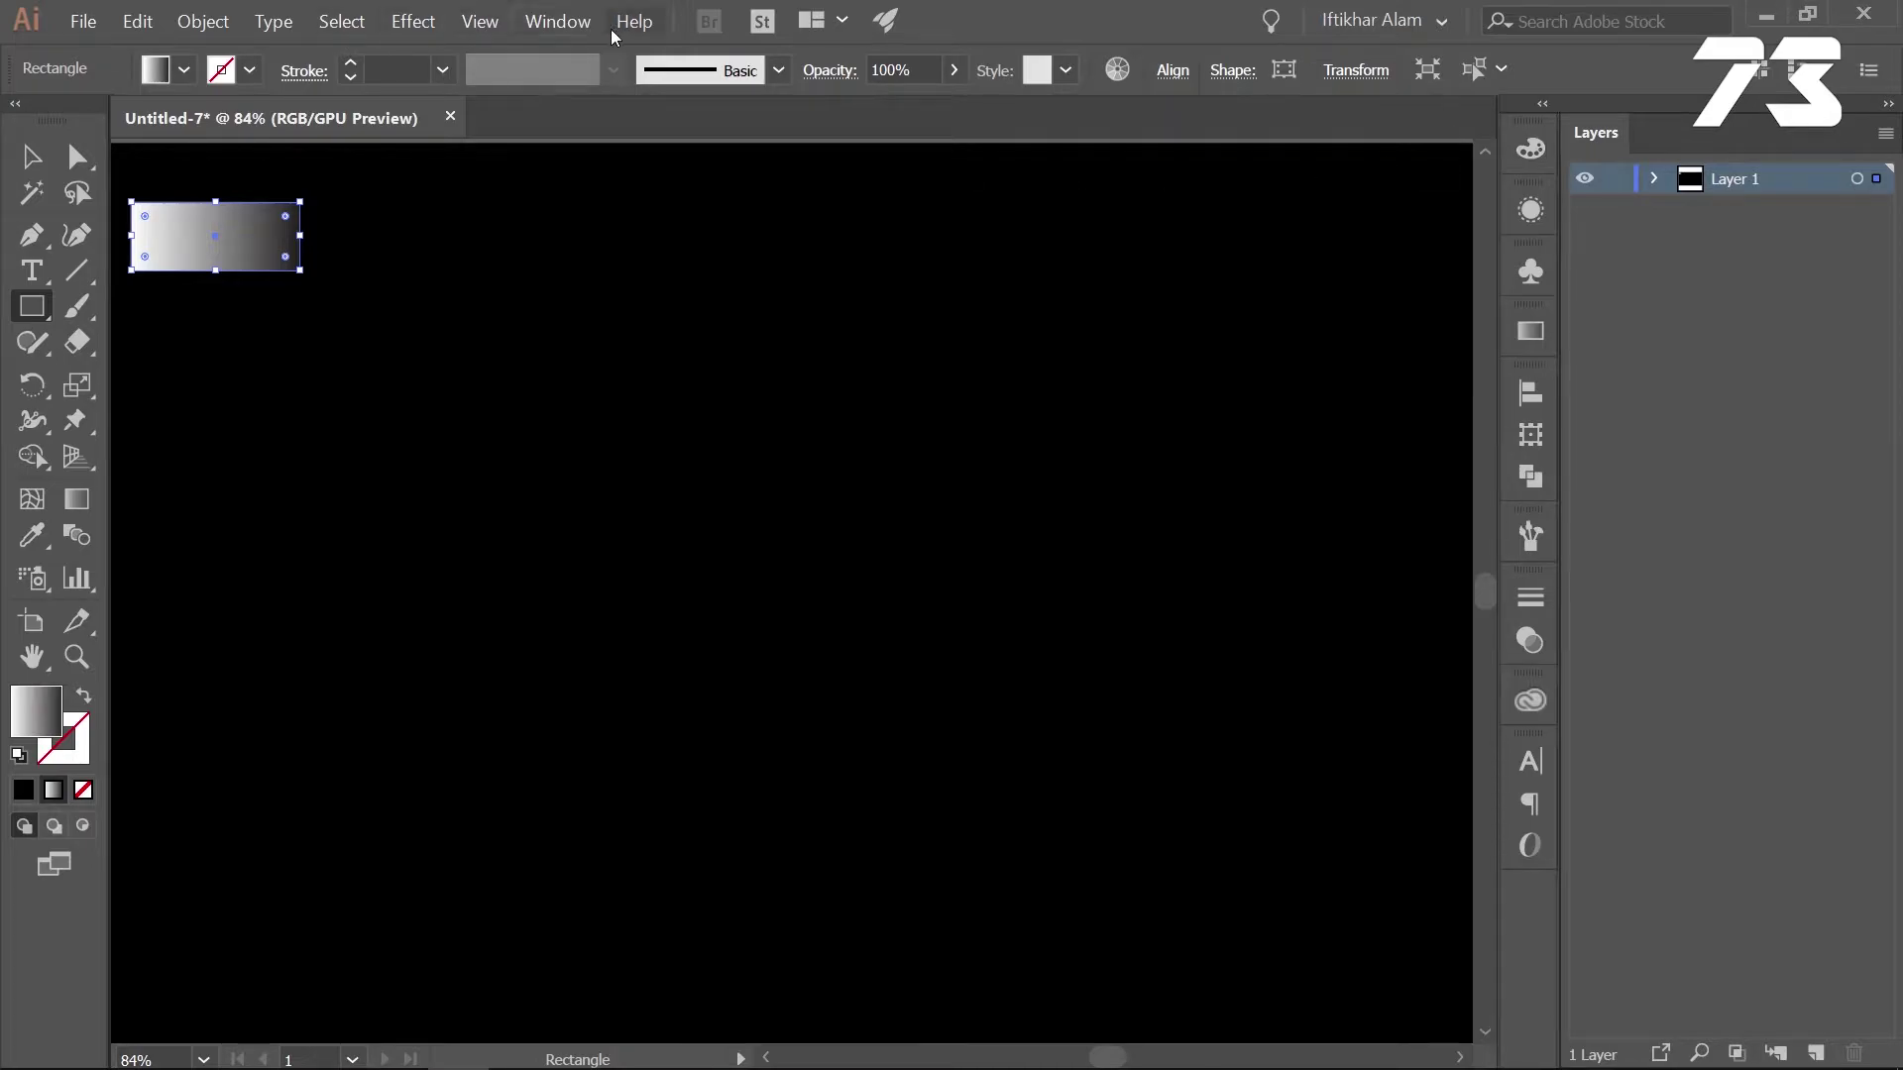
Set the gradient's left stop to magenta in the Gradient panel
{"action": "left_click", "coordinate": [575, 26]}
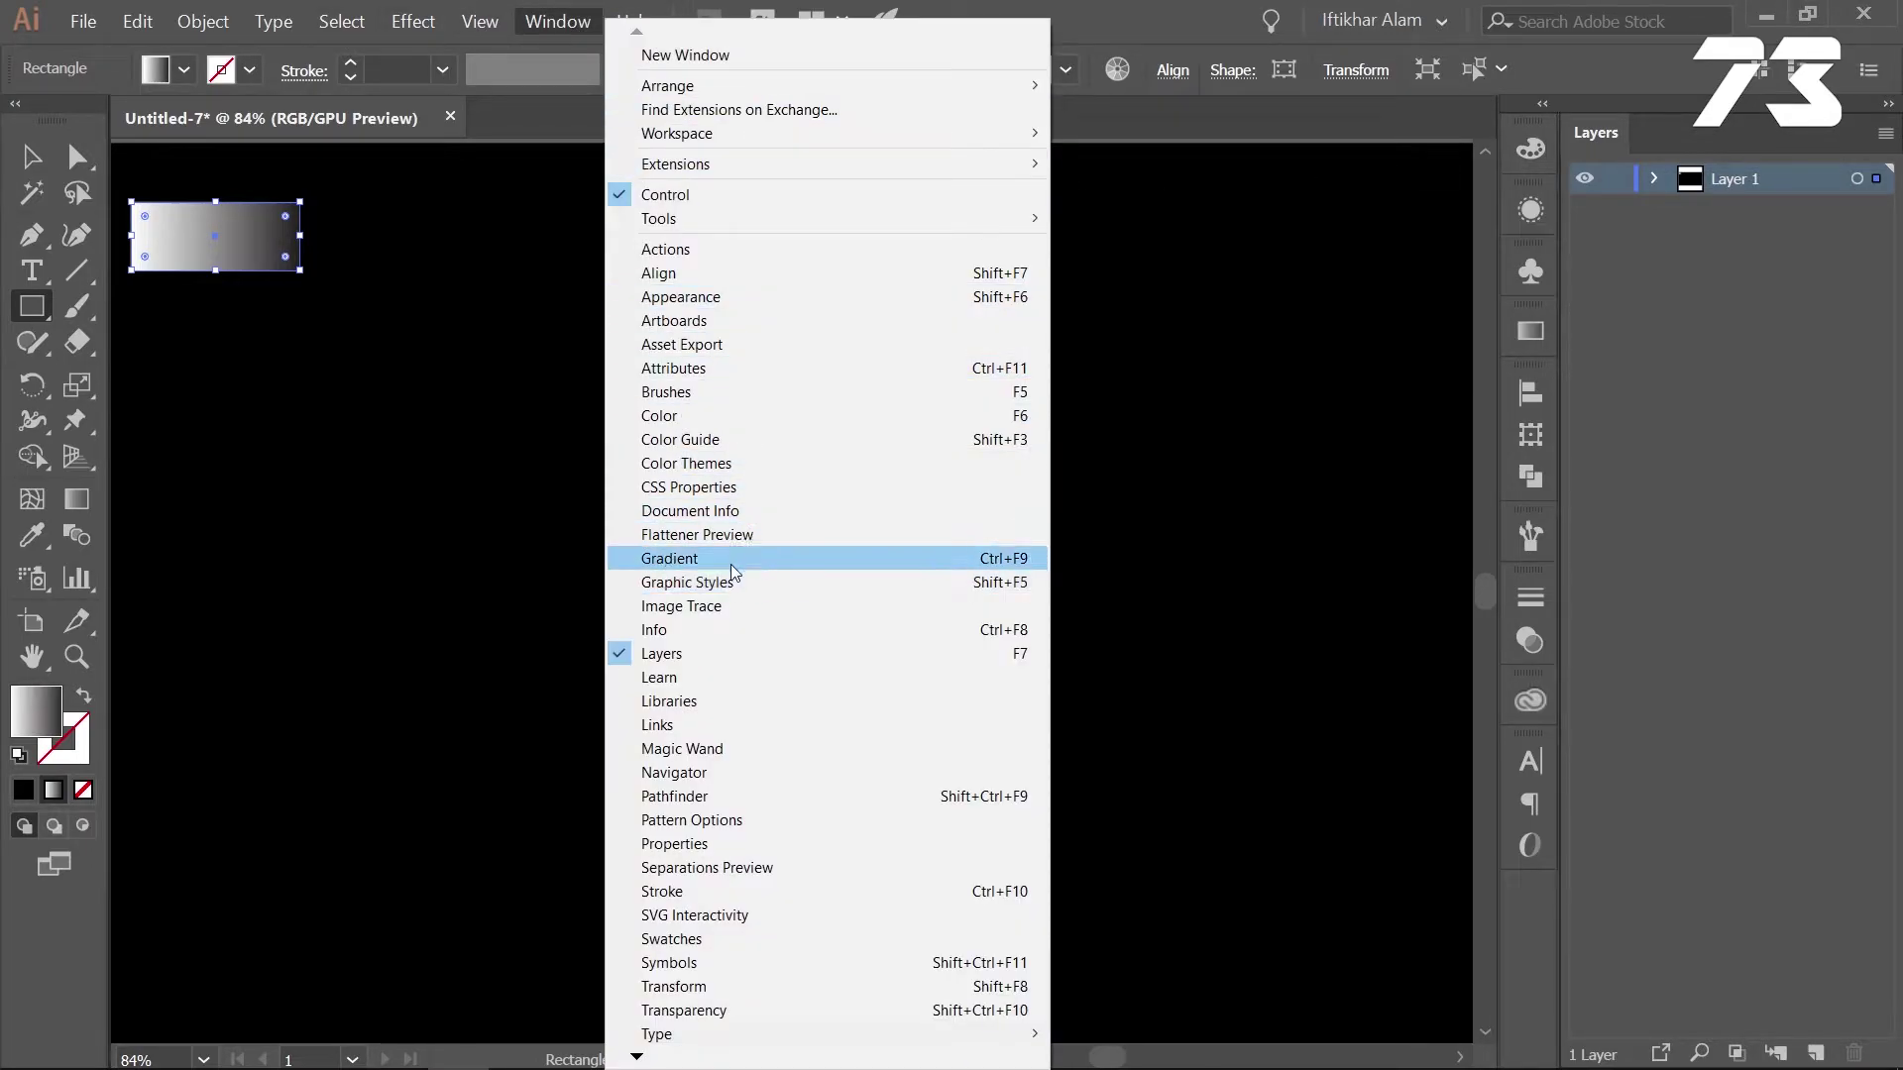
{"action": "left_click", "coordinate": [730, 562]}
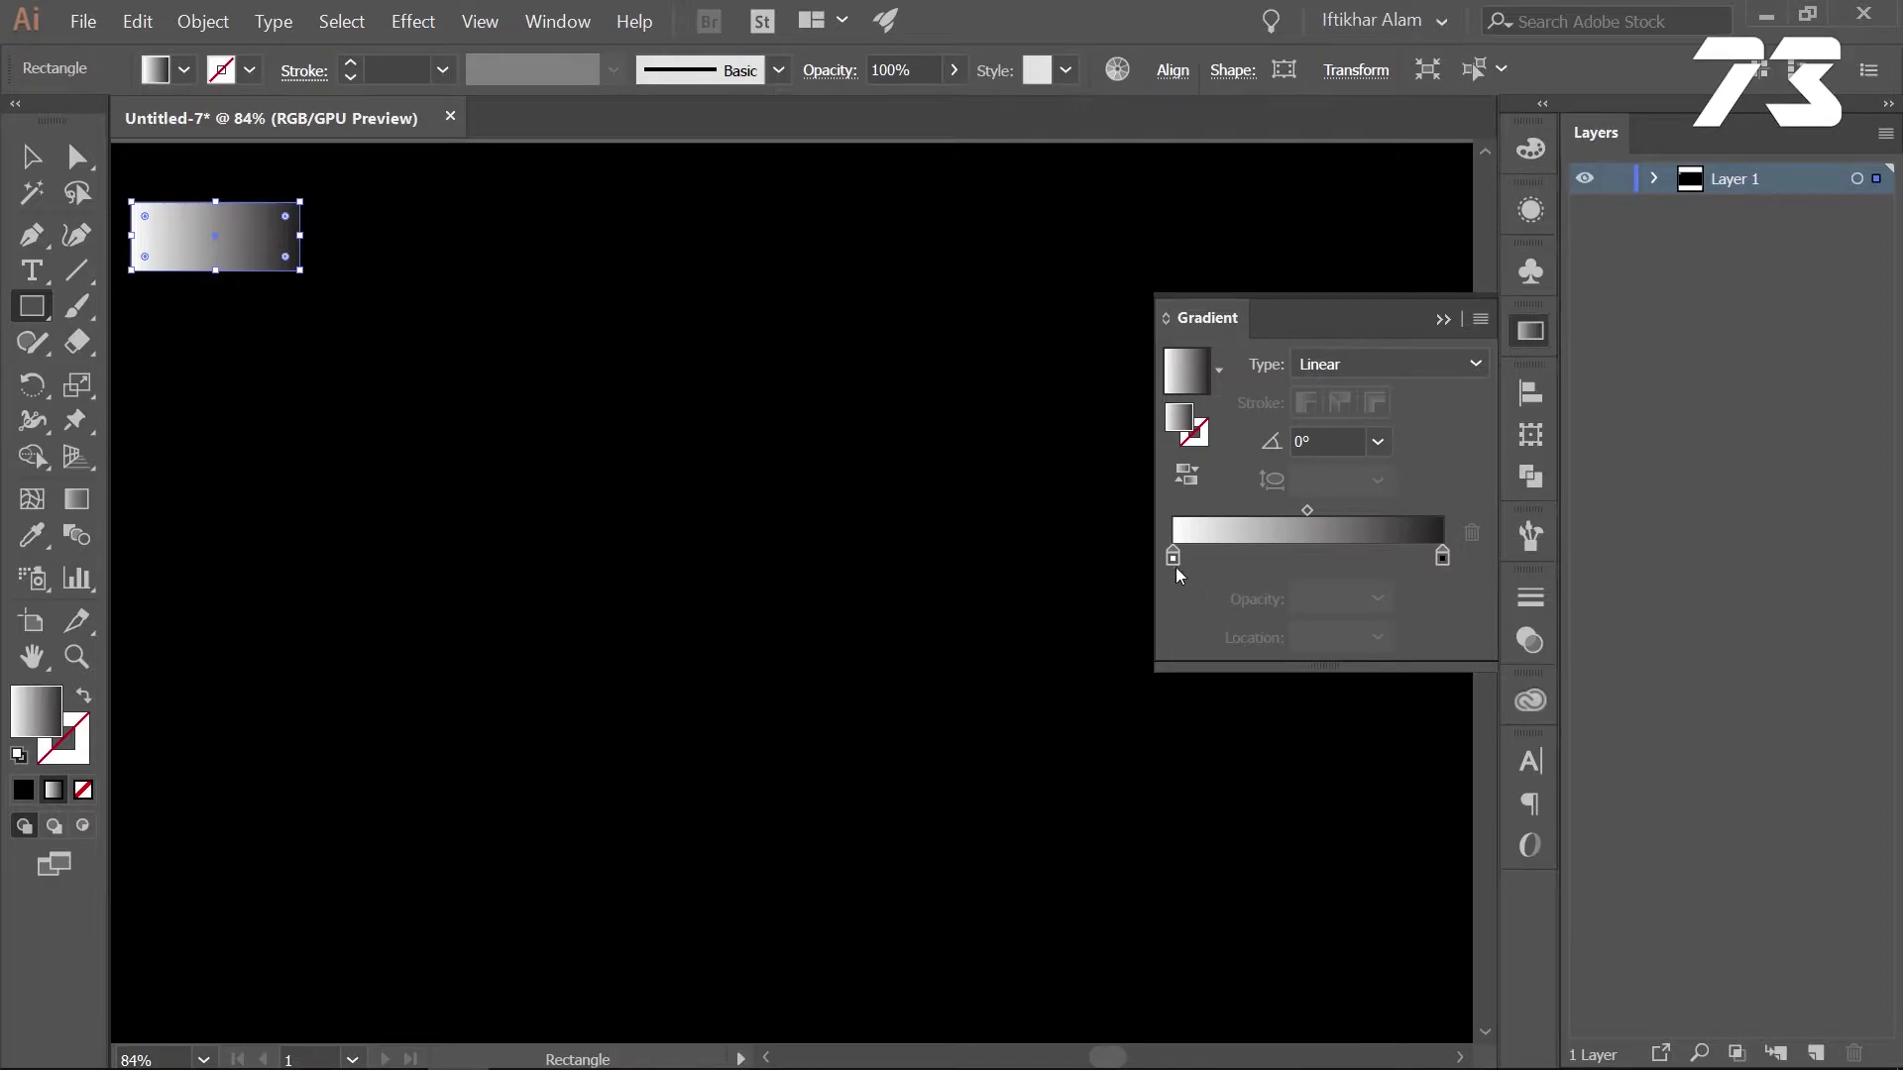
{"action": "left_click", "coordinate": [1174, 559]}
{"action": "double_click", "coordinate": [1174, 559]}
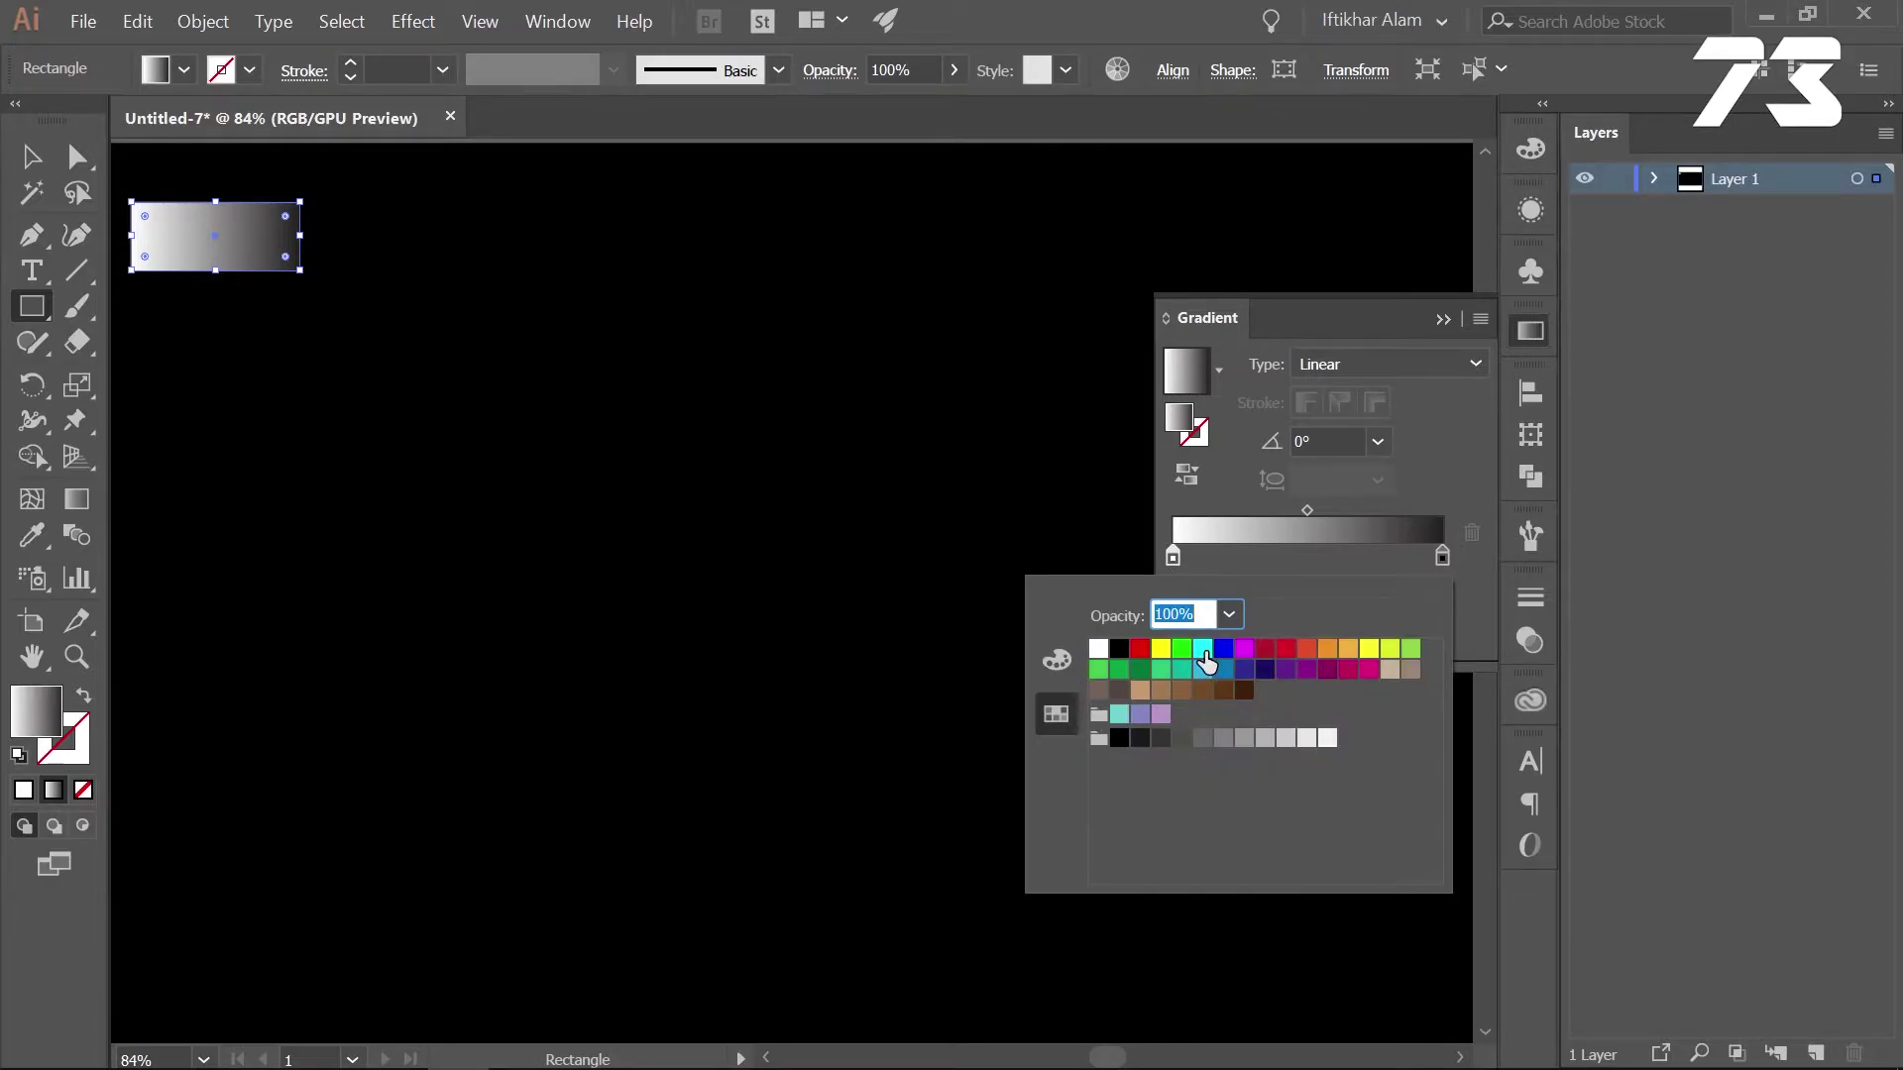
{"action": "left_click", "coordinate": [1244, 650]}
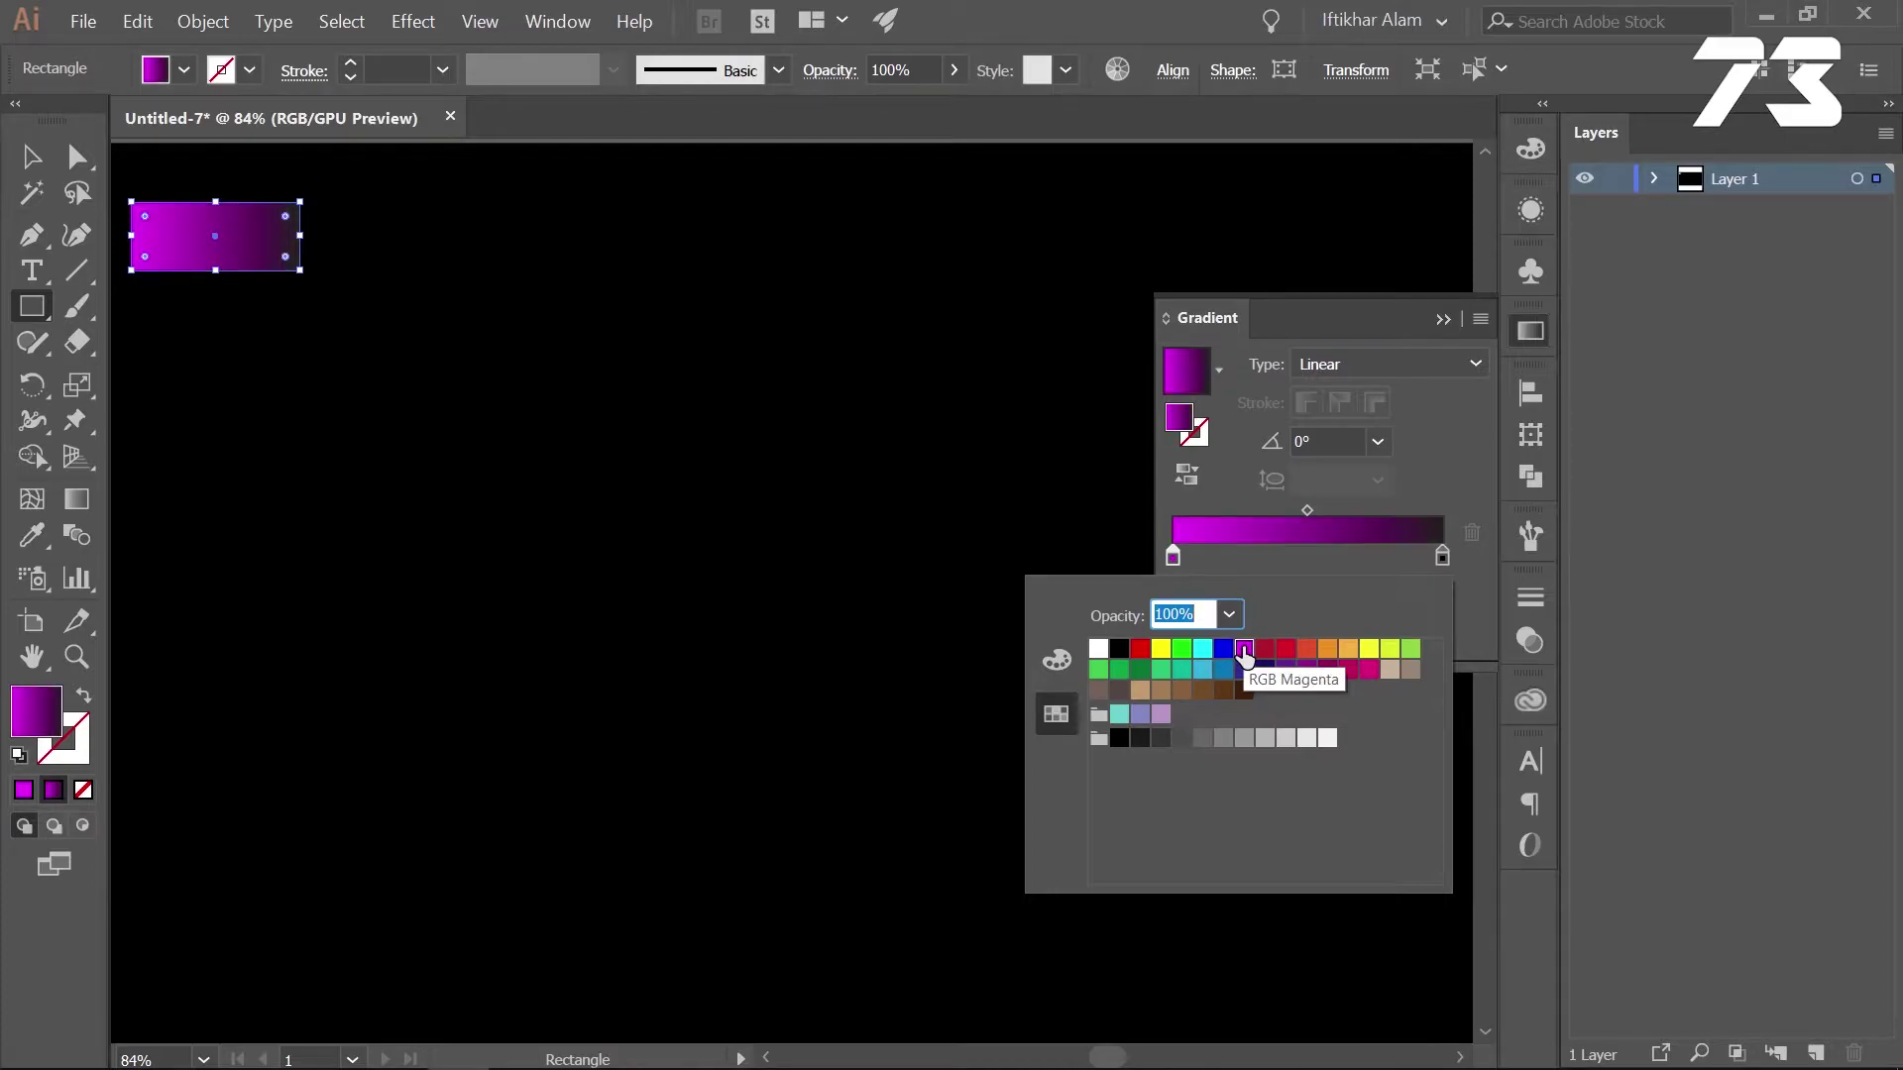
Set the right gradient stop to dark indigo and move the rectangle toward the top-left corner
{"action": "left_click", "coordinate": [1443, 557]}
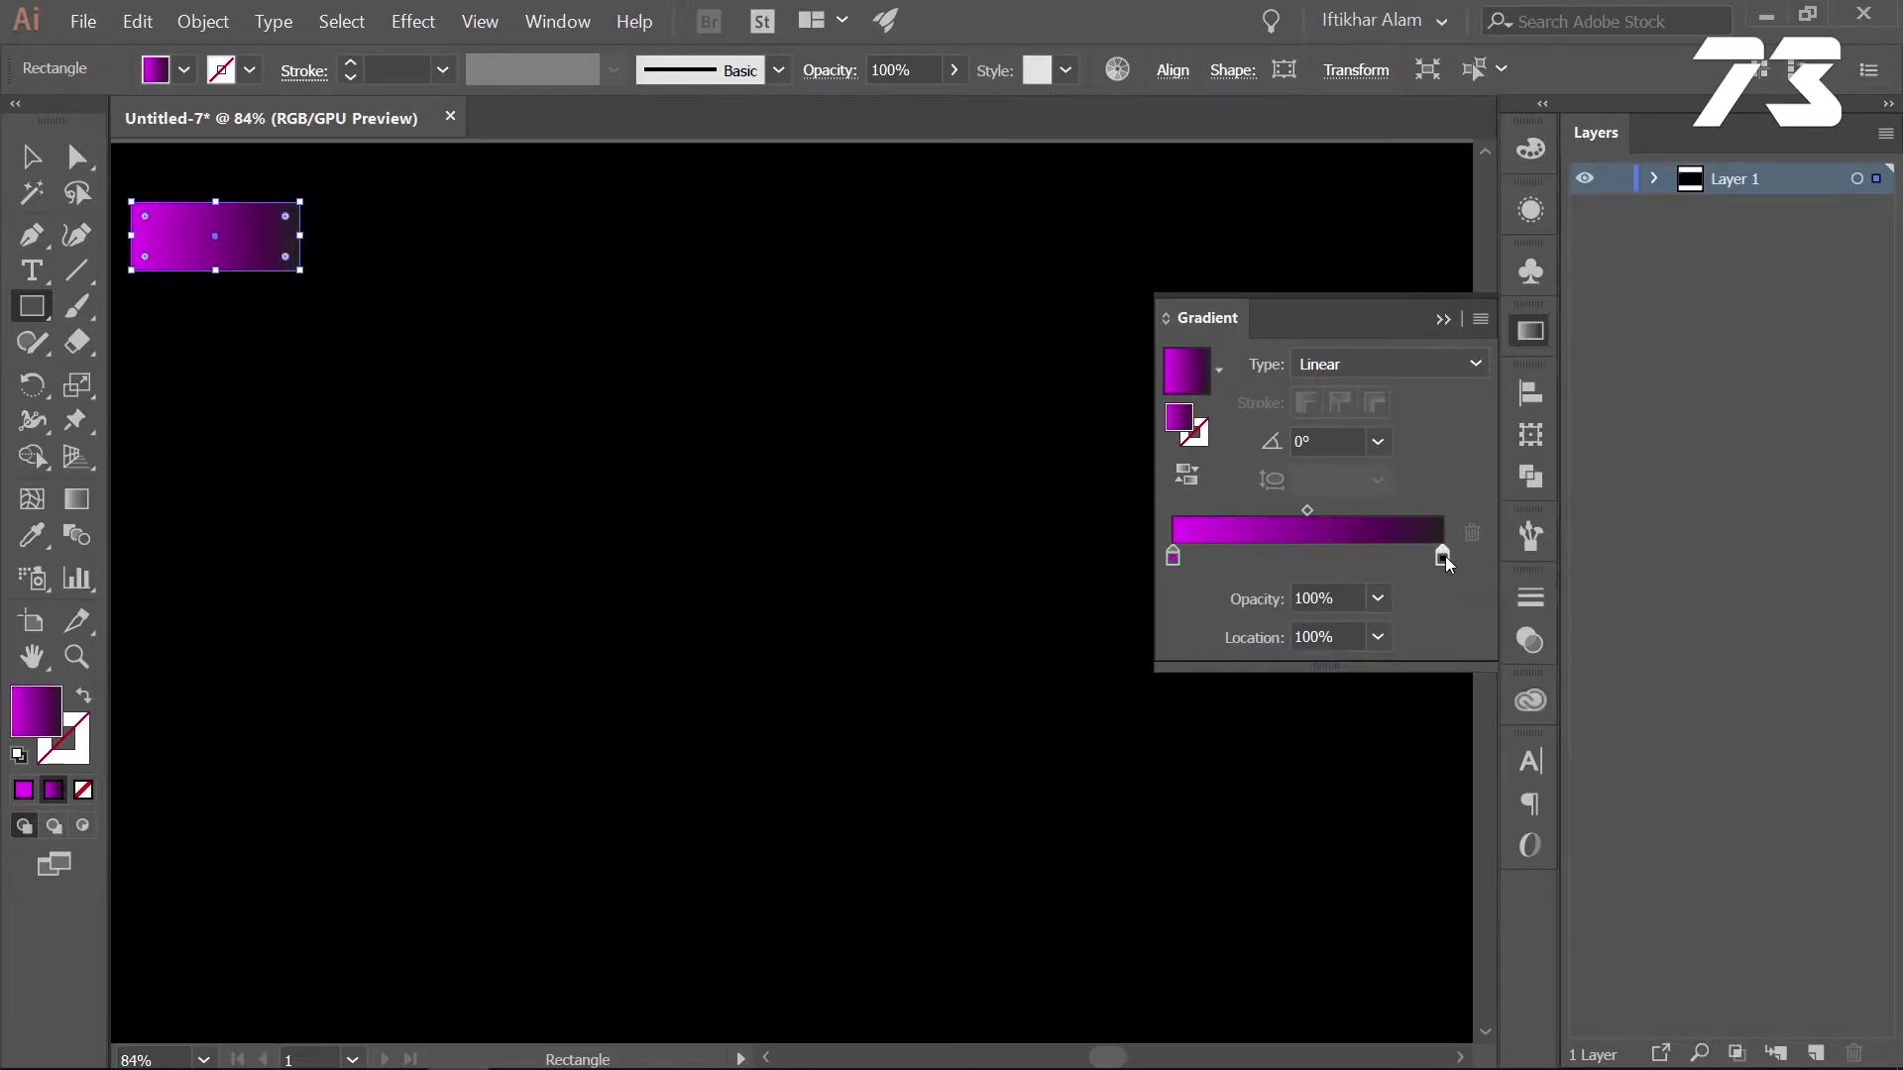
{"action": "double_click", "coordinate": [1443, 557]}
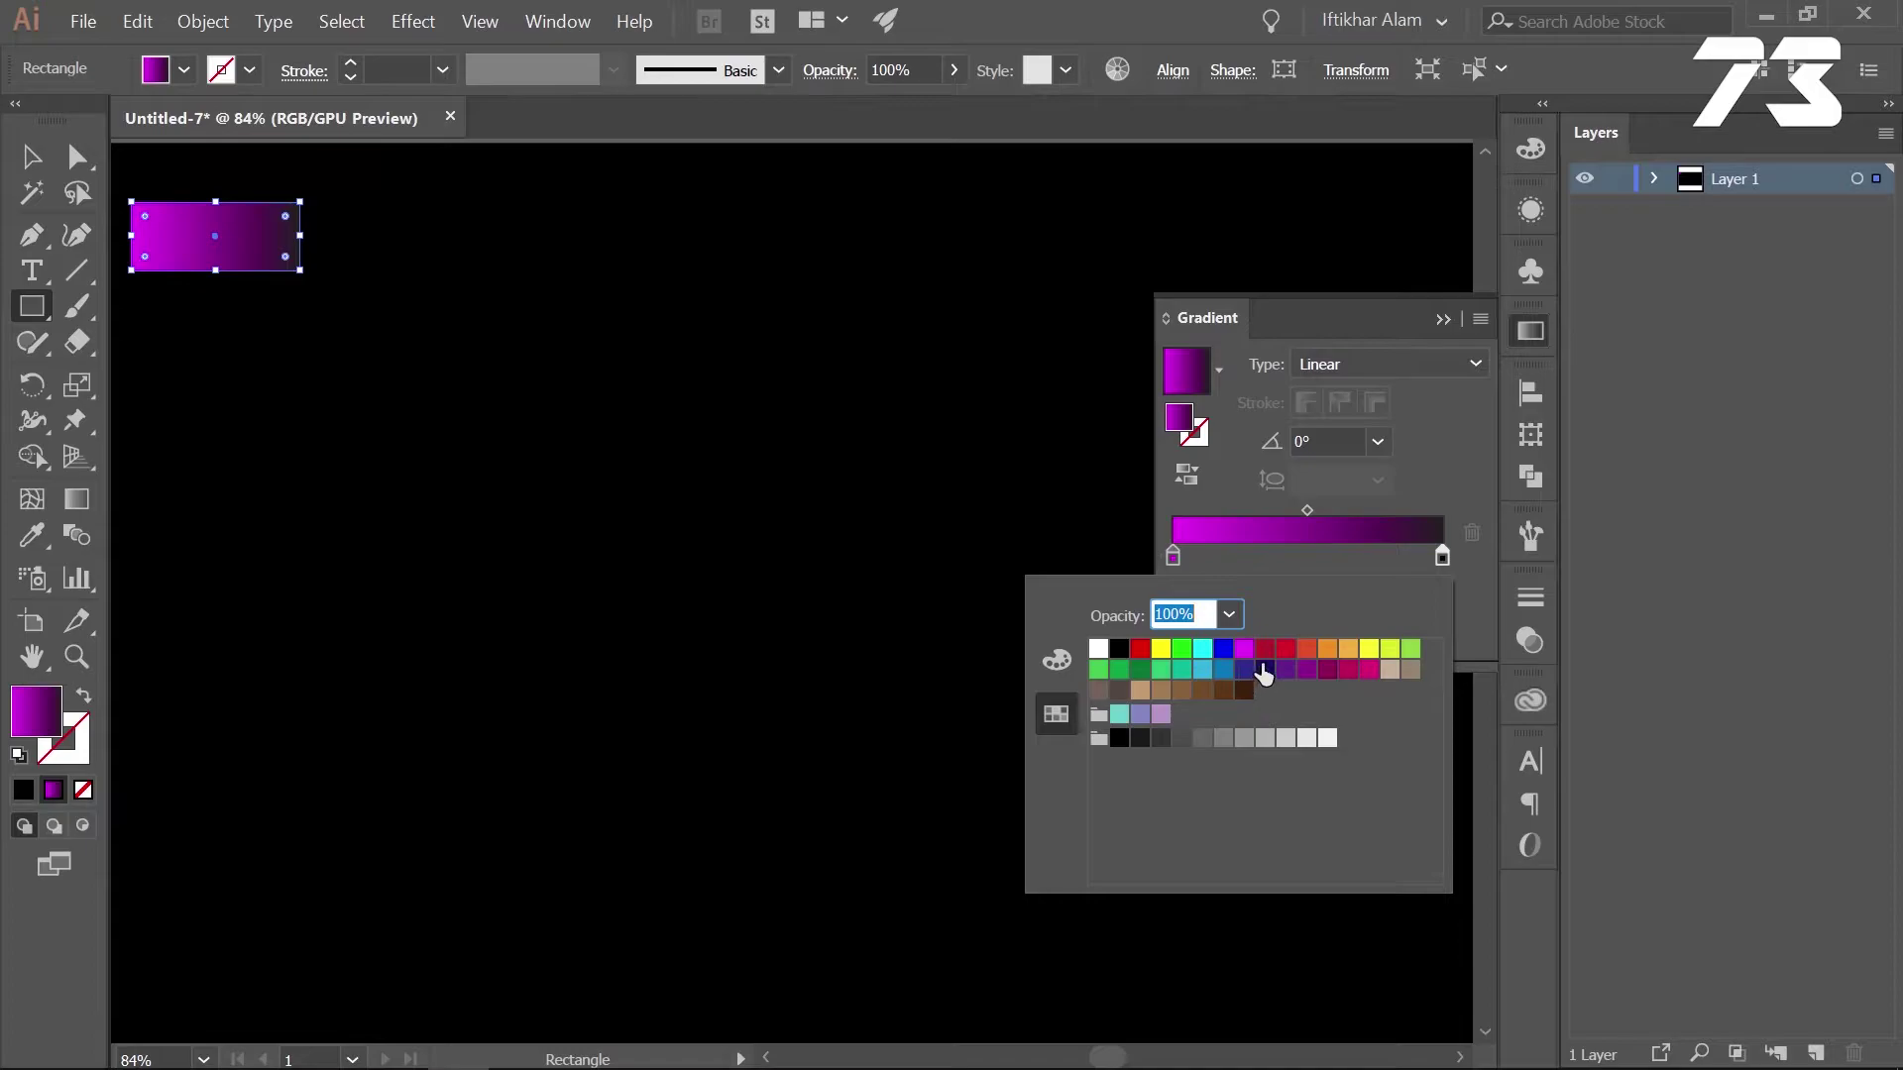
{"action": "left_click", "coordinate": [1224, 669]}
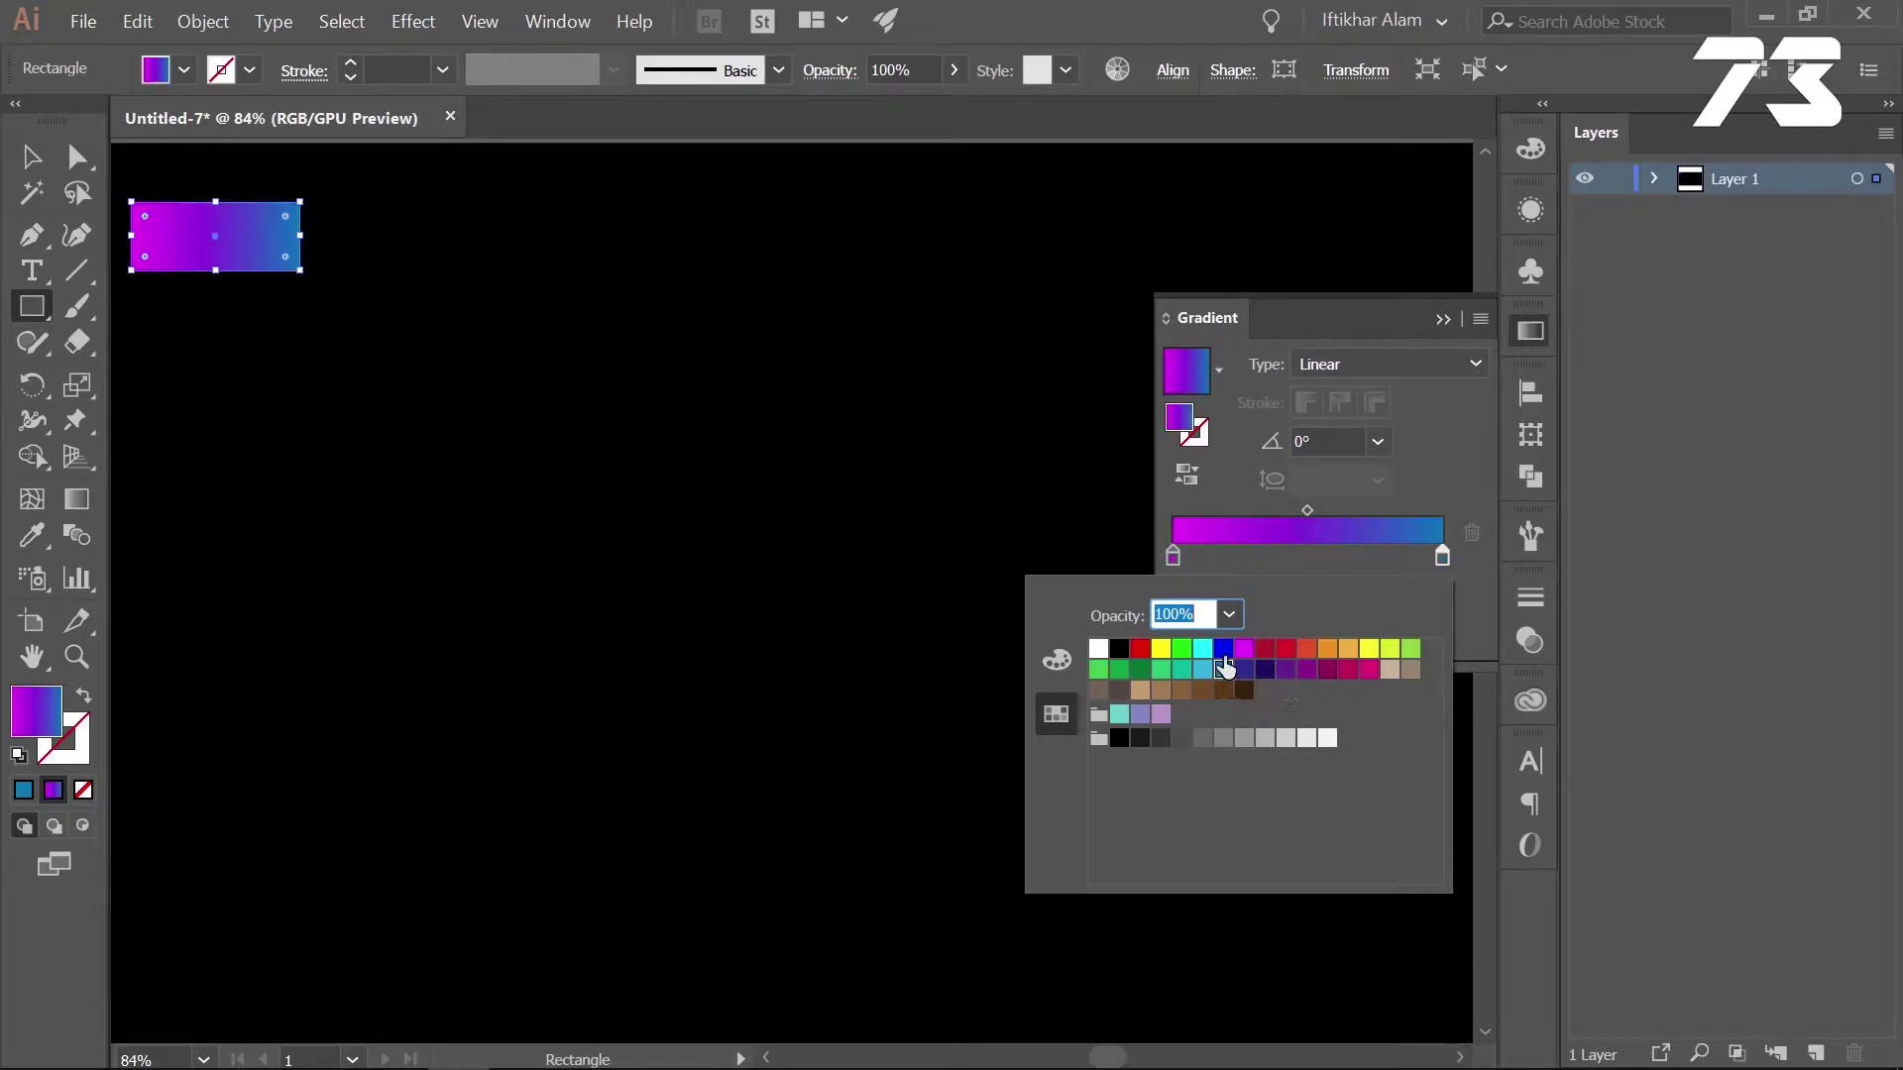
{"action": "left_click", "coordinate": [1224, 650]}
{"action": "left_click", "coordinate": [1245, 672]}
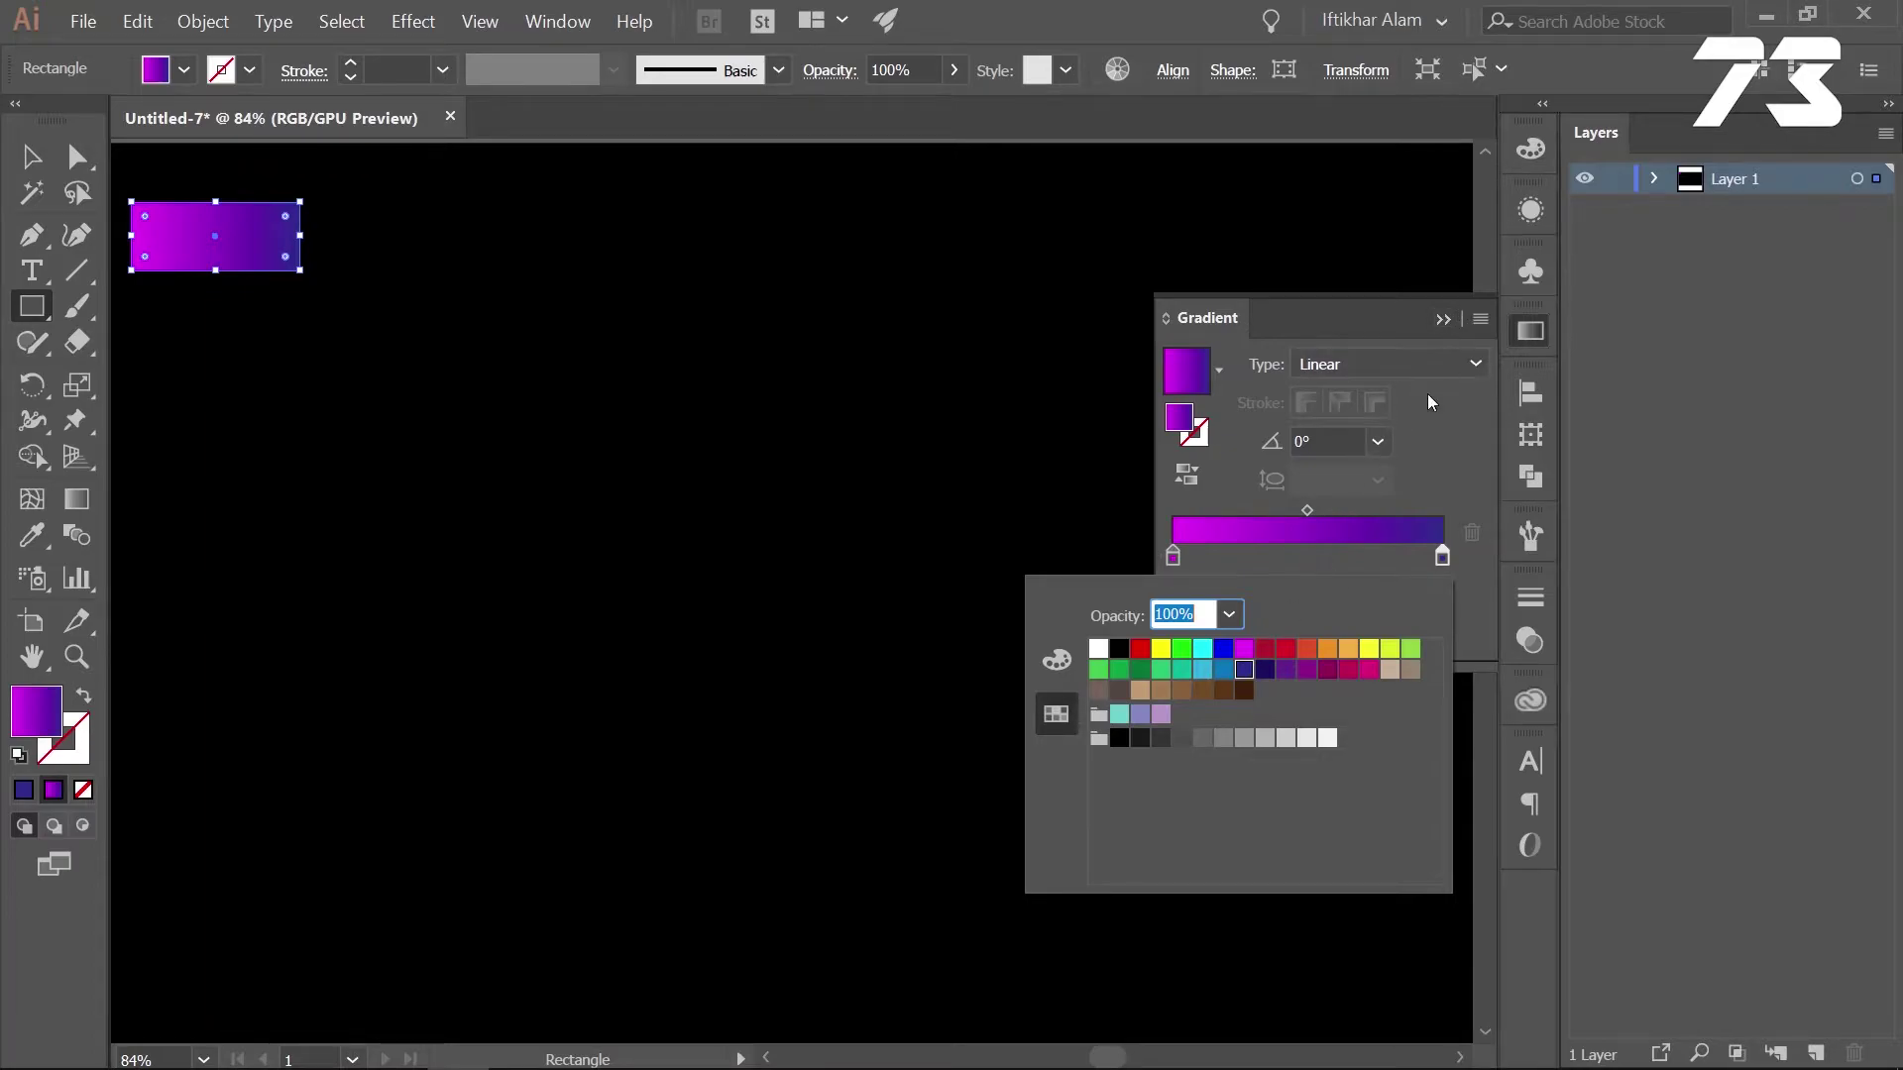
{"action": "left_click", "coordinate": [1440, 486]}
{"action": "left_click", "coordinate": [1442, 320]}
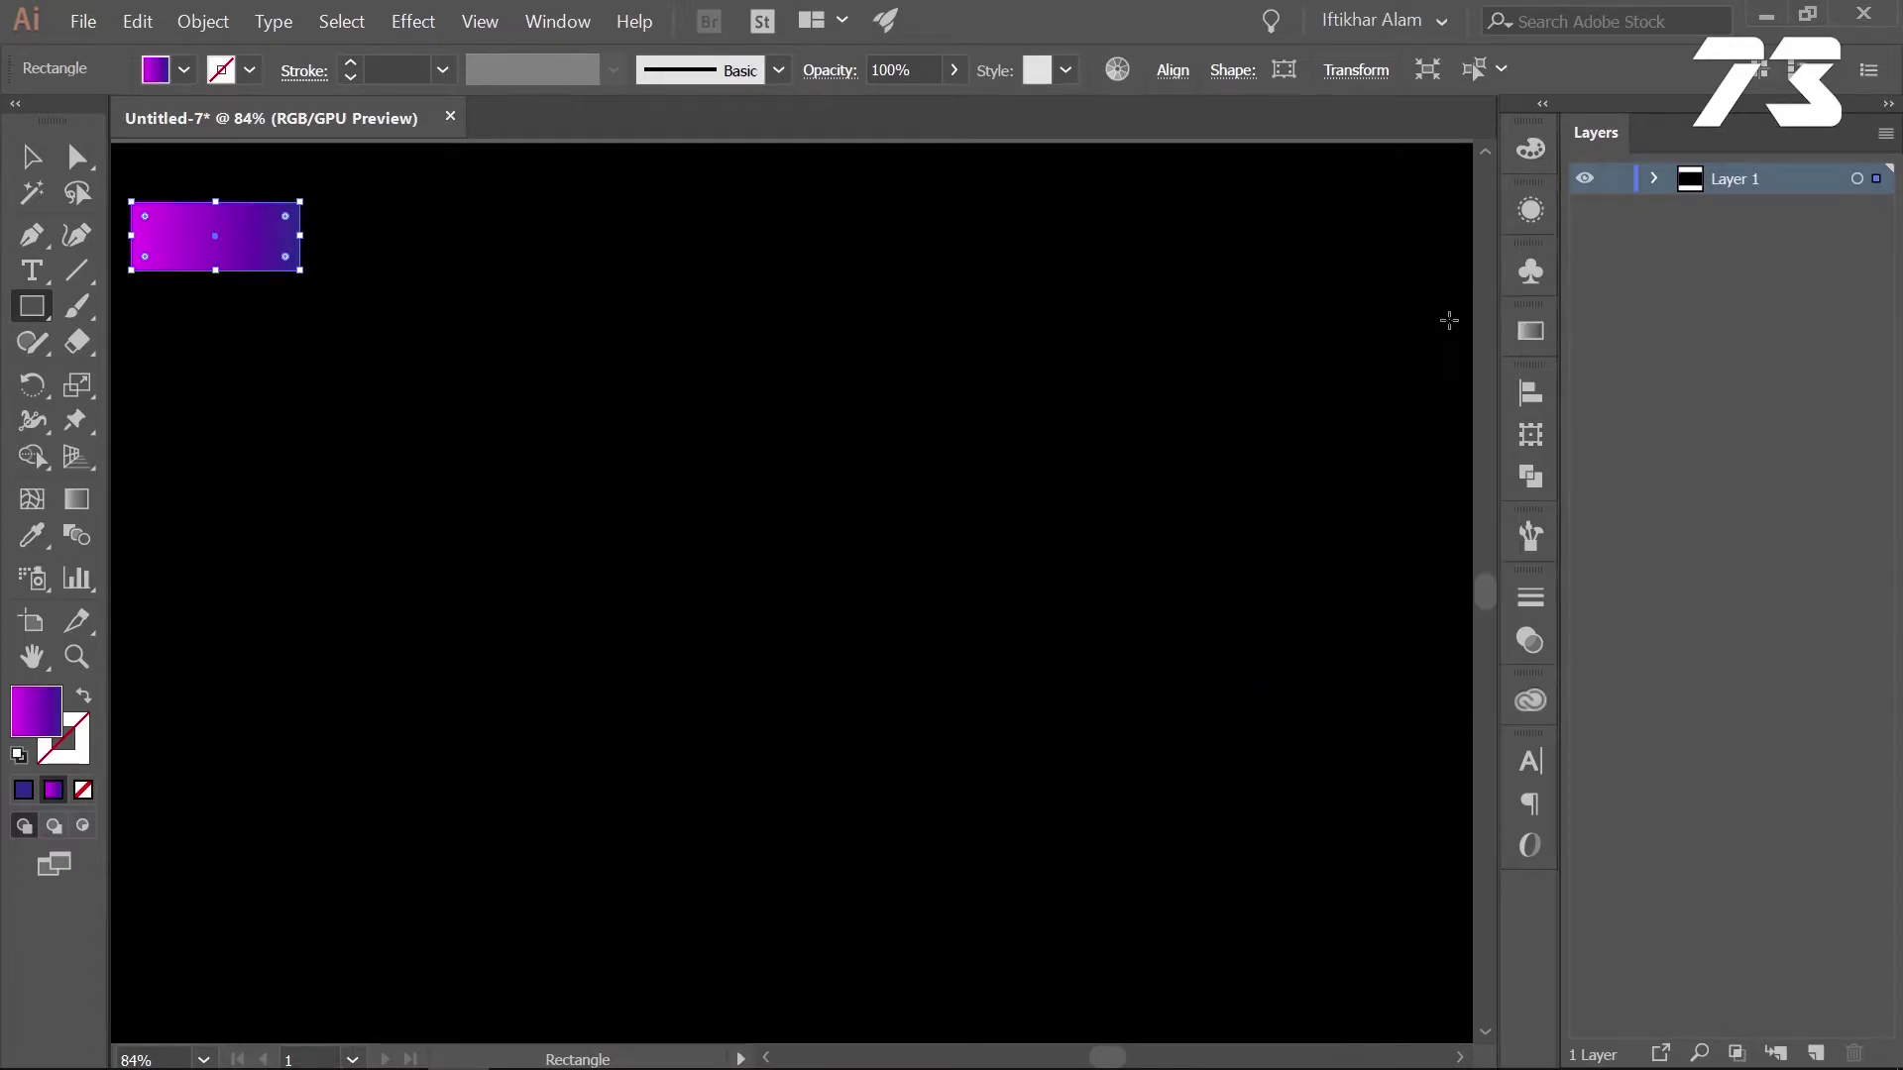
{"action": "left_click", "coordinate": [32, 160]}
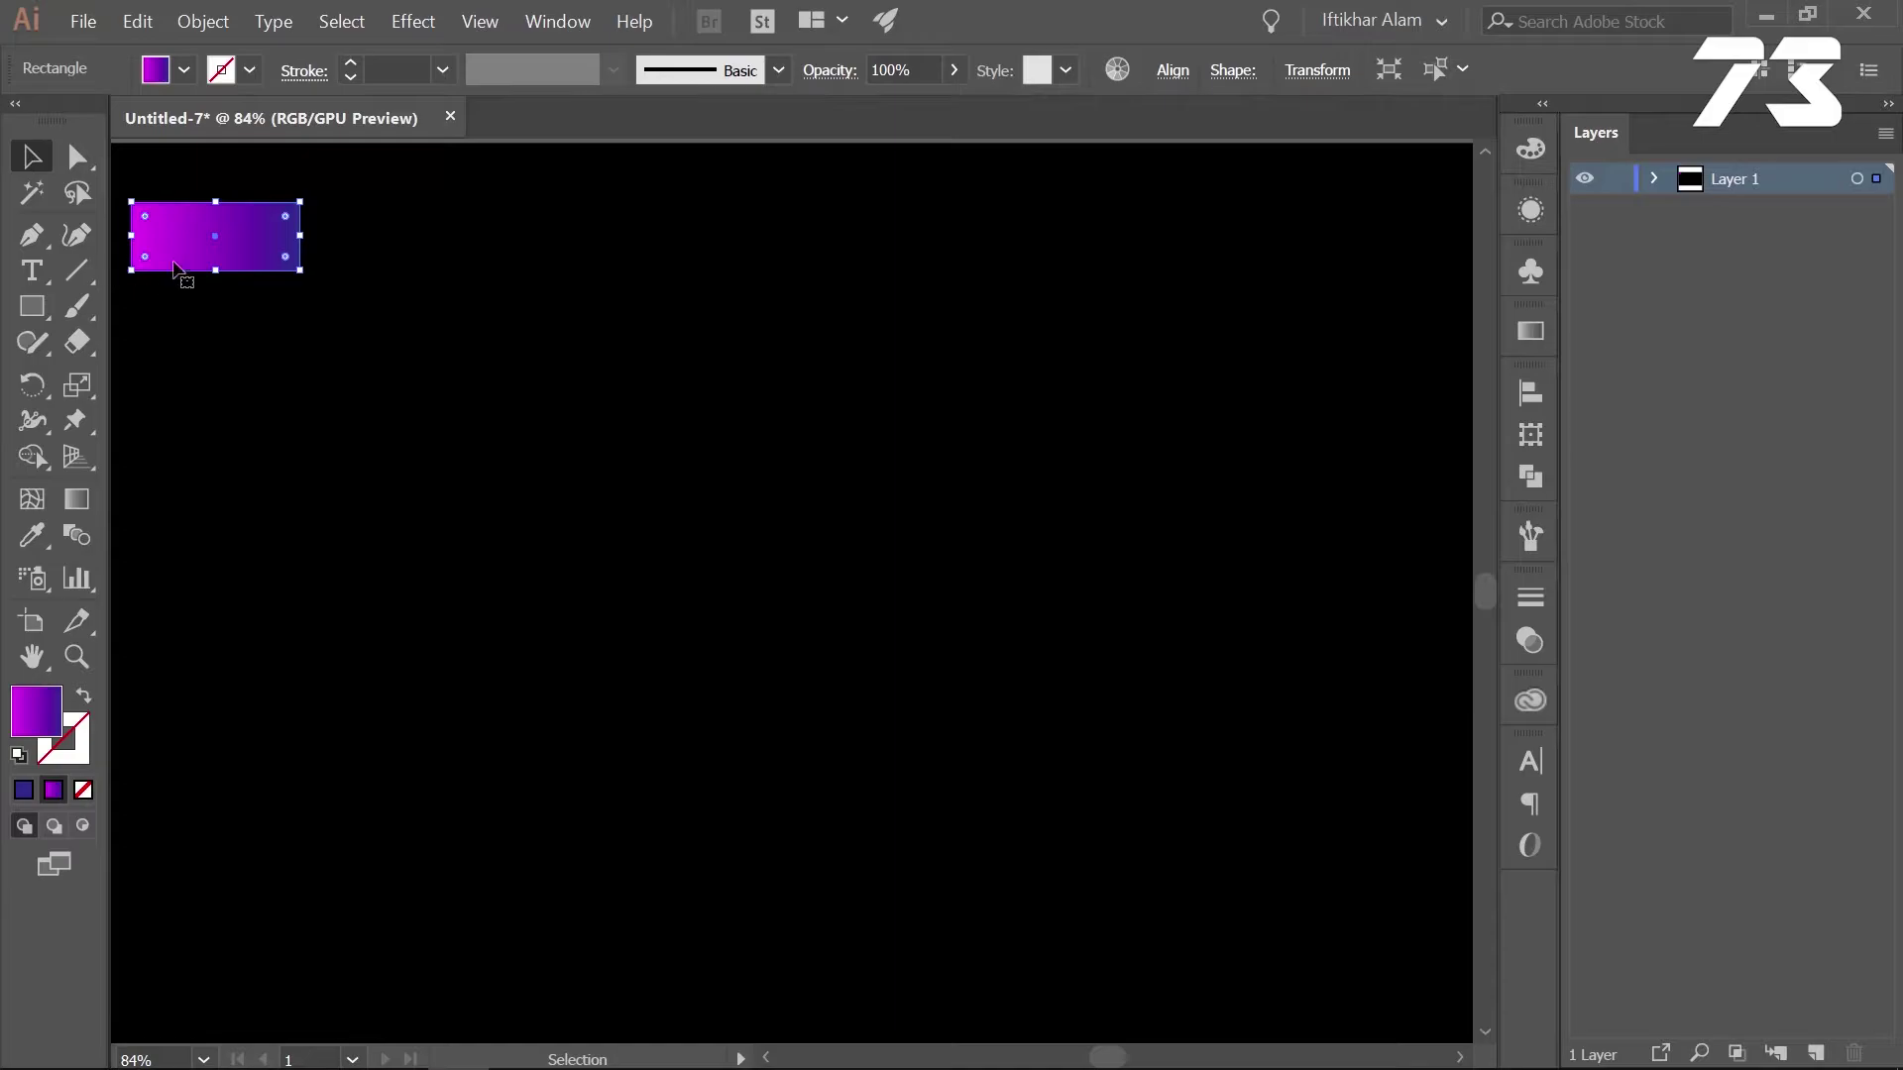
{"action": "left_click_drag", "start_coordinate": [184, 224], "coordinate": [177, 199]}
Draw a circle near the canvas centre, enlarge it, and shift it slightly left
{"action": "left_click", "coordinate": [330, 396]}
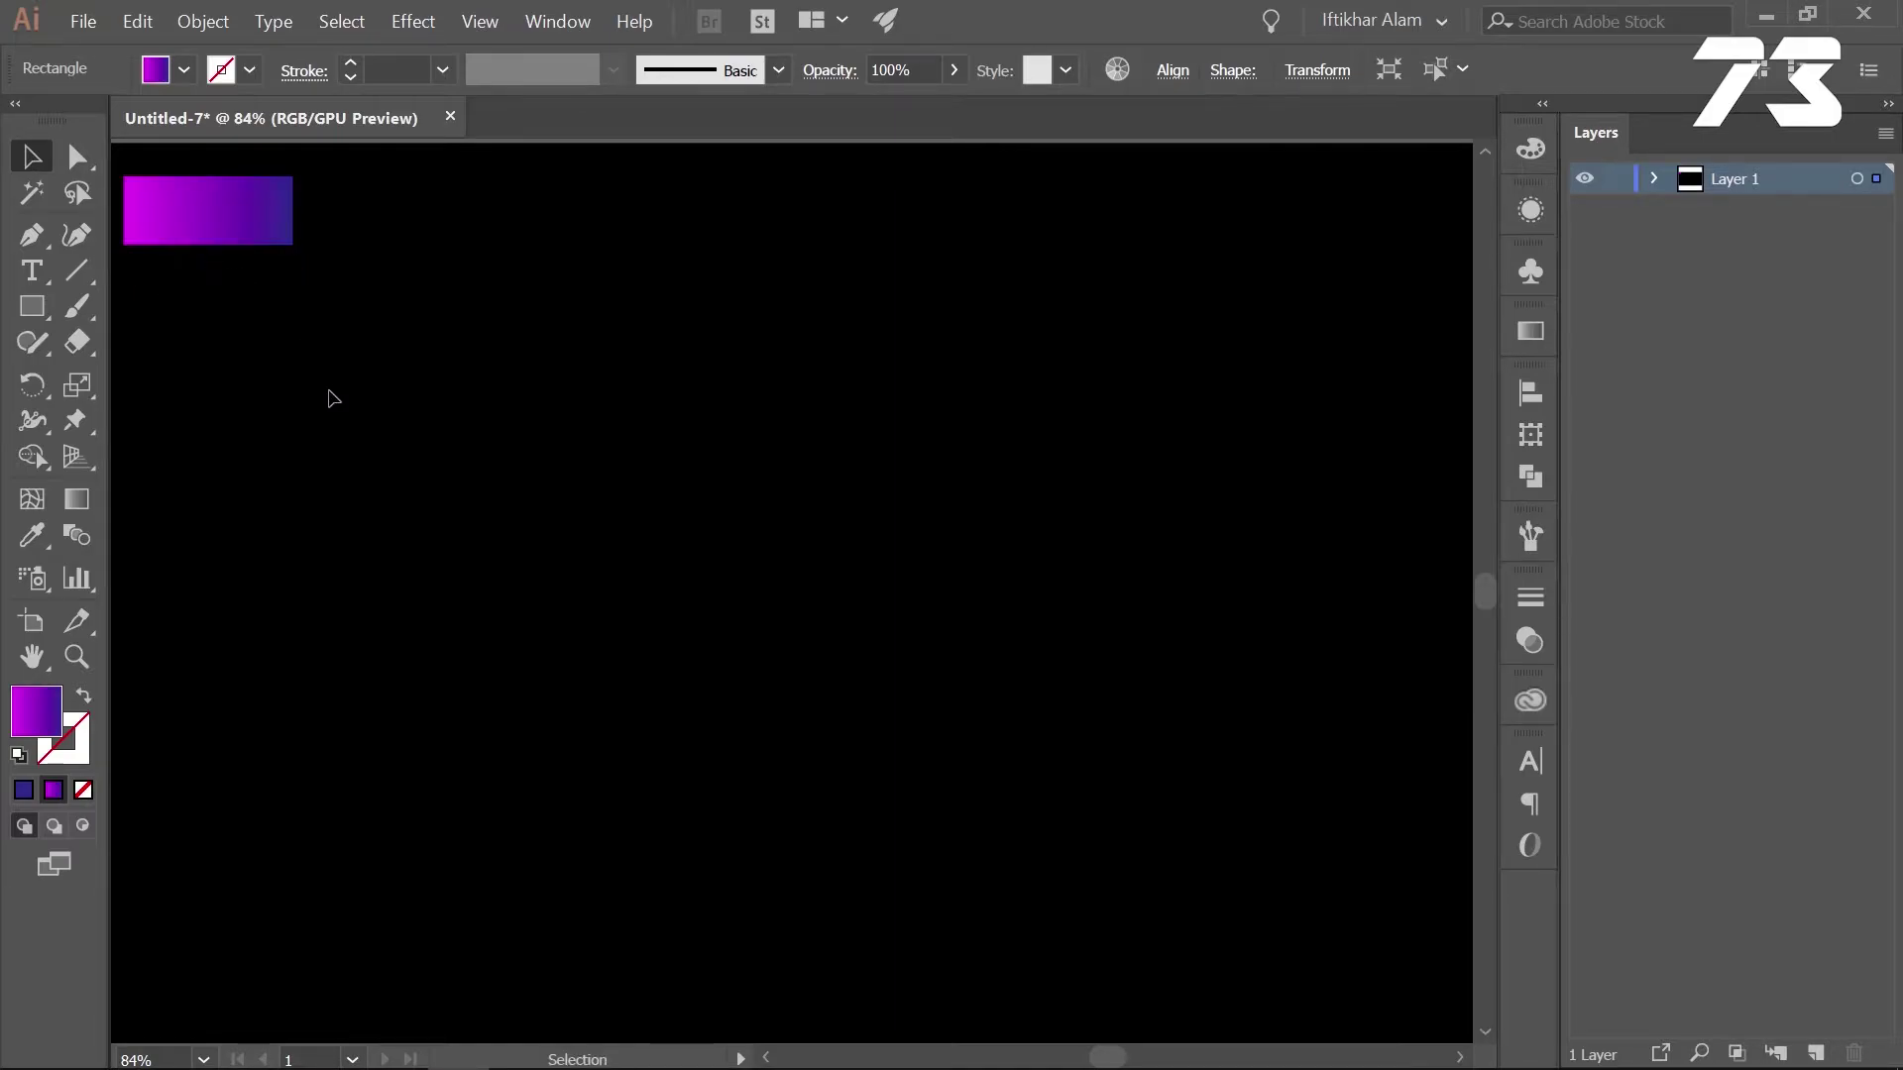
{"action": "left_click_drag", "start_coordinate": [32, 306], "coordinate": [150, 377]}
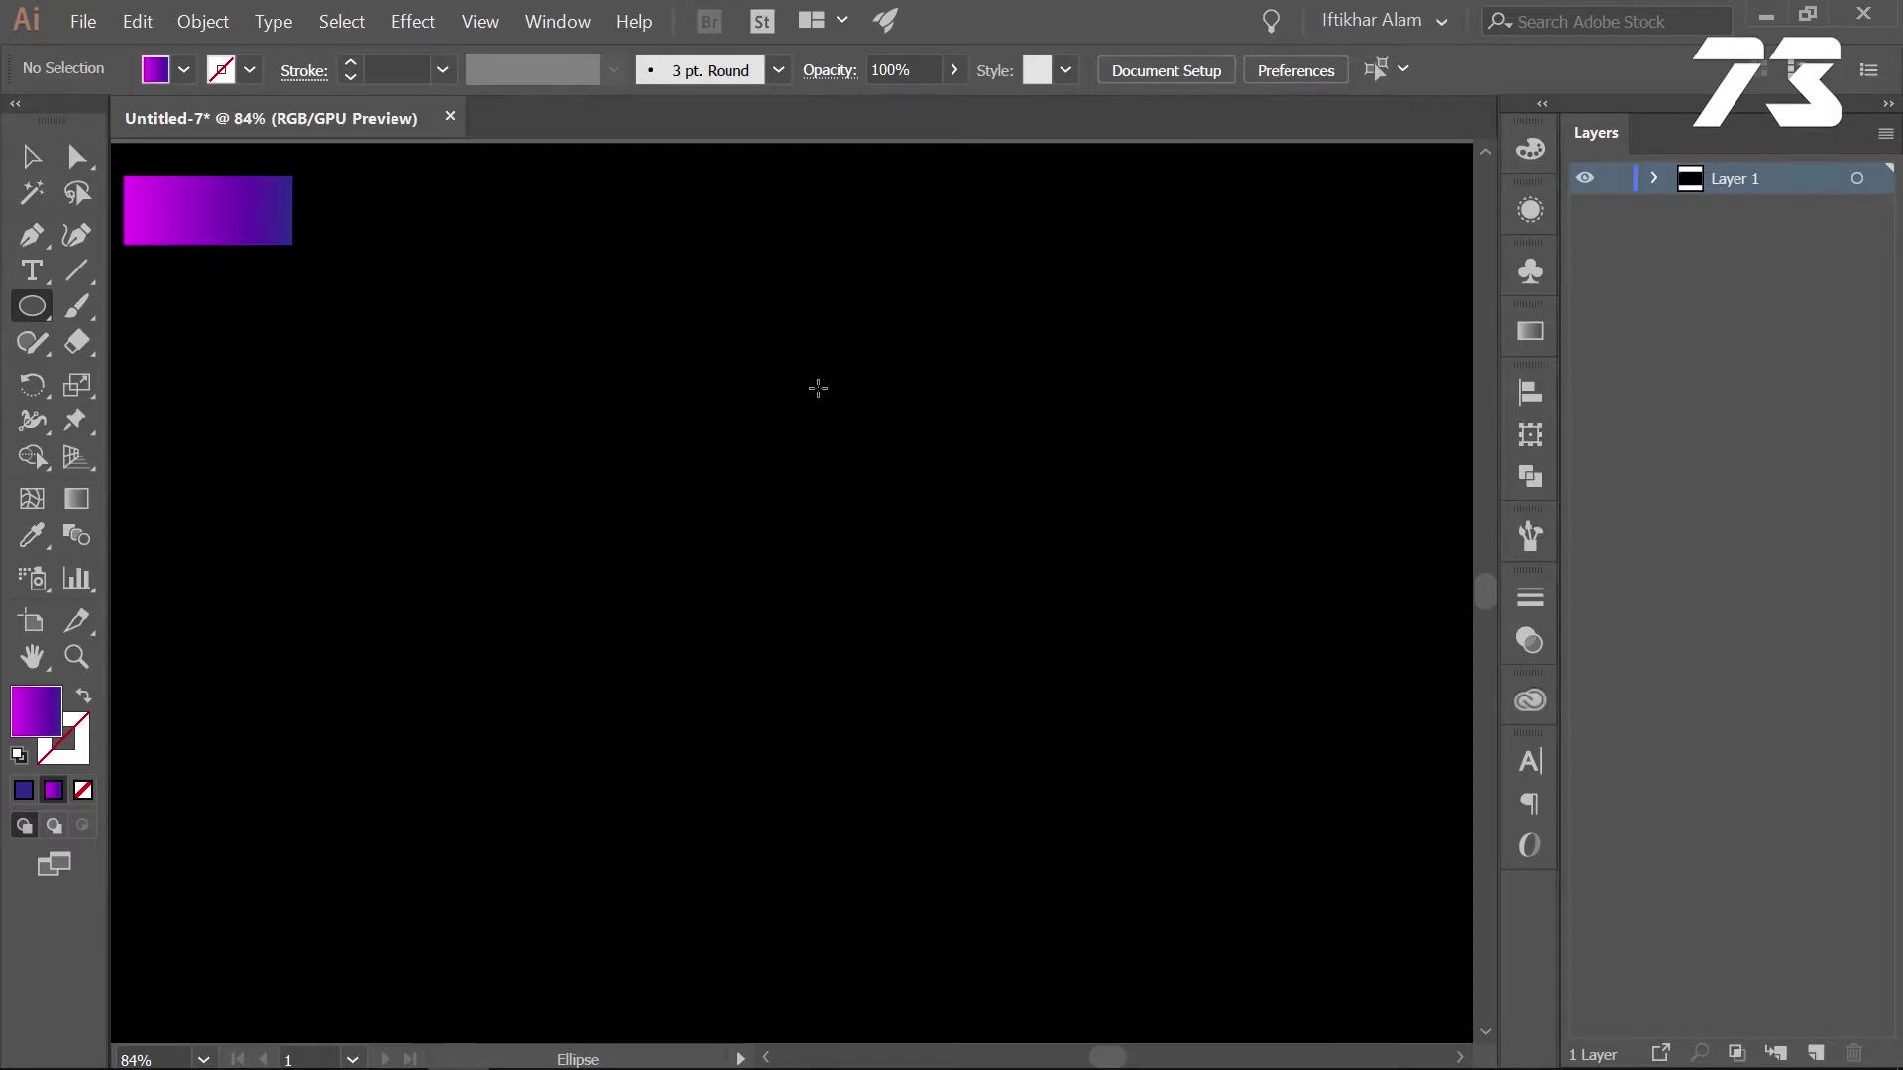
{"action": "left_click_drag", "start_coordinate": [796, 472], "coordinate": [961, 604]}
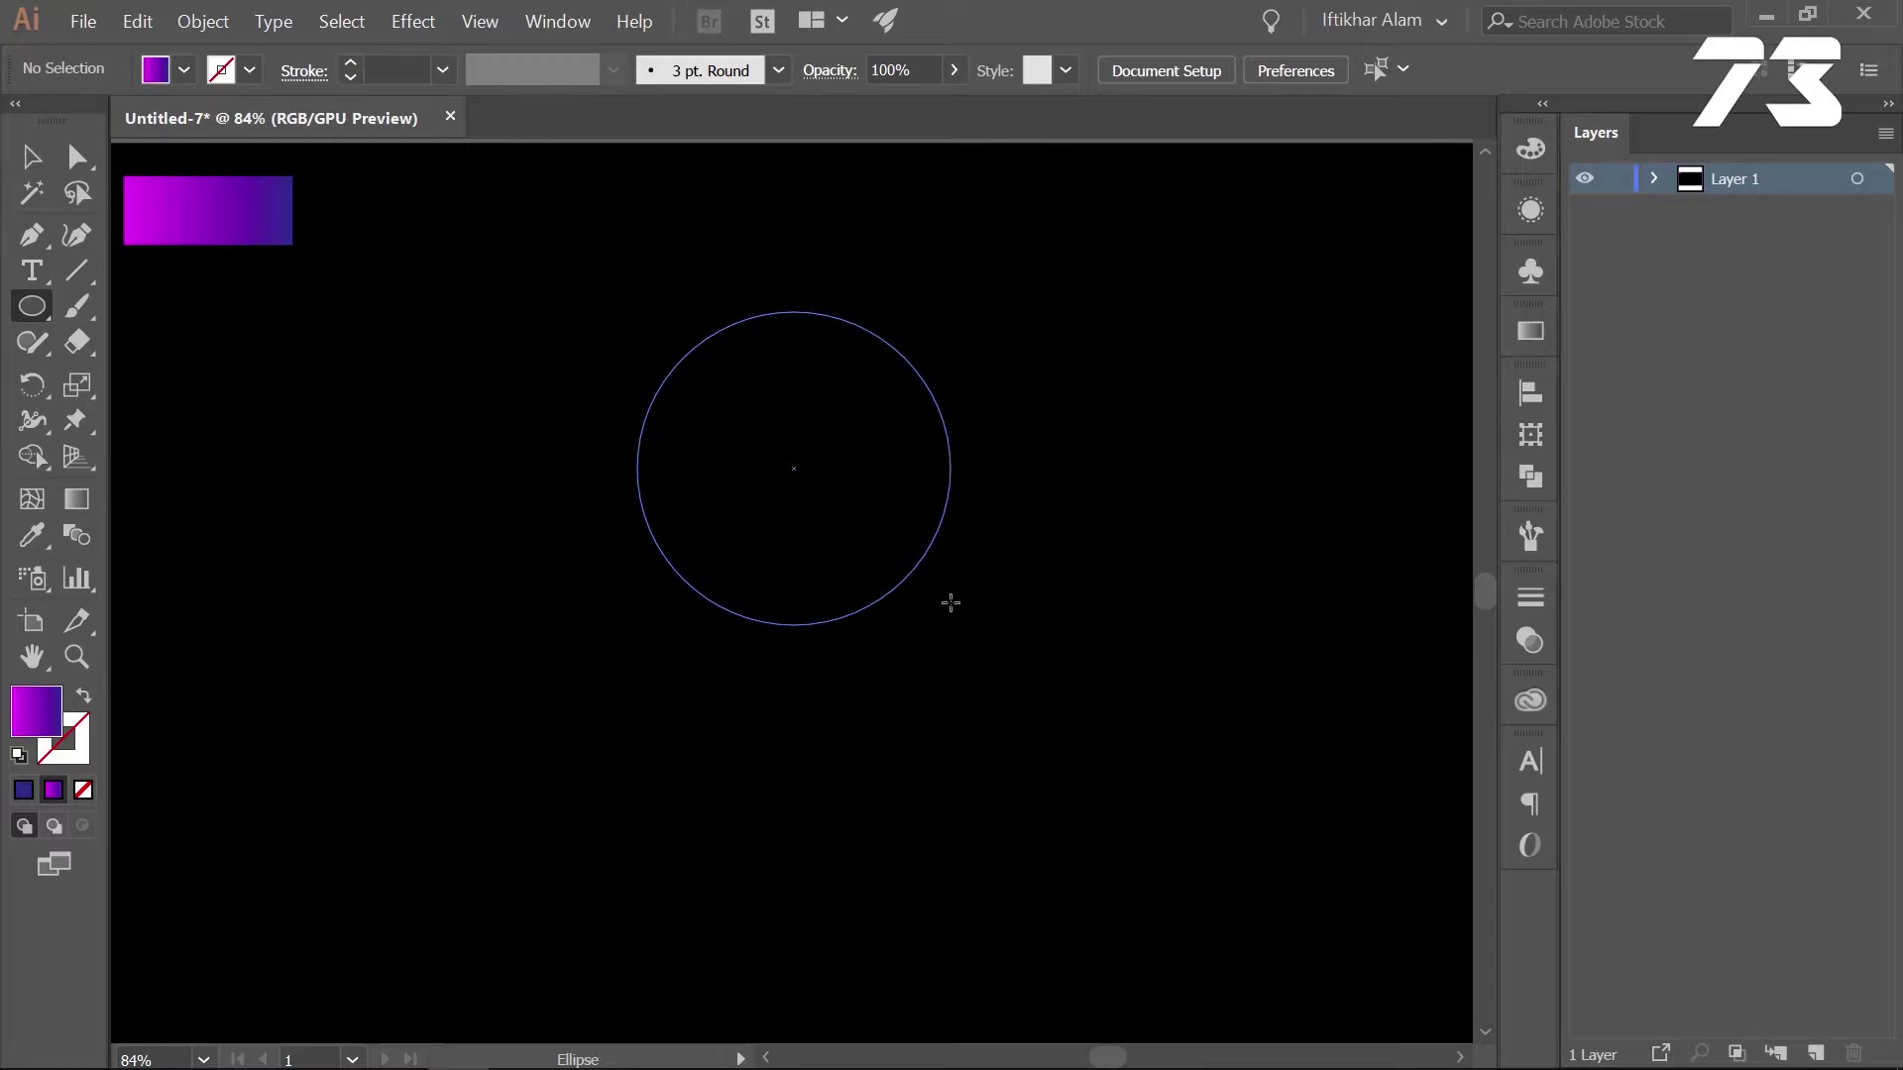
{"action": "left_click_drag", "start_coordinate": [961, 604], "coordinate": [948, 600]}
{"action": "left_click", "coordinate": [31, 159]}
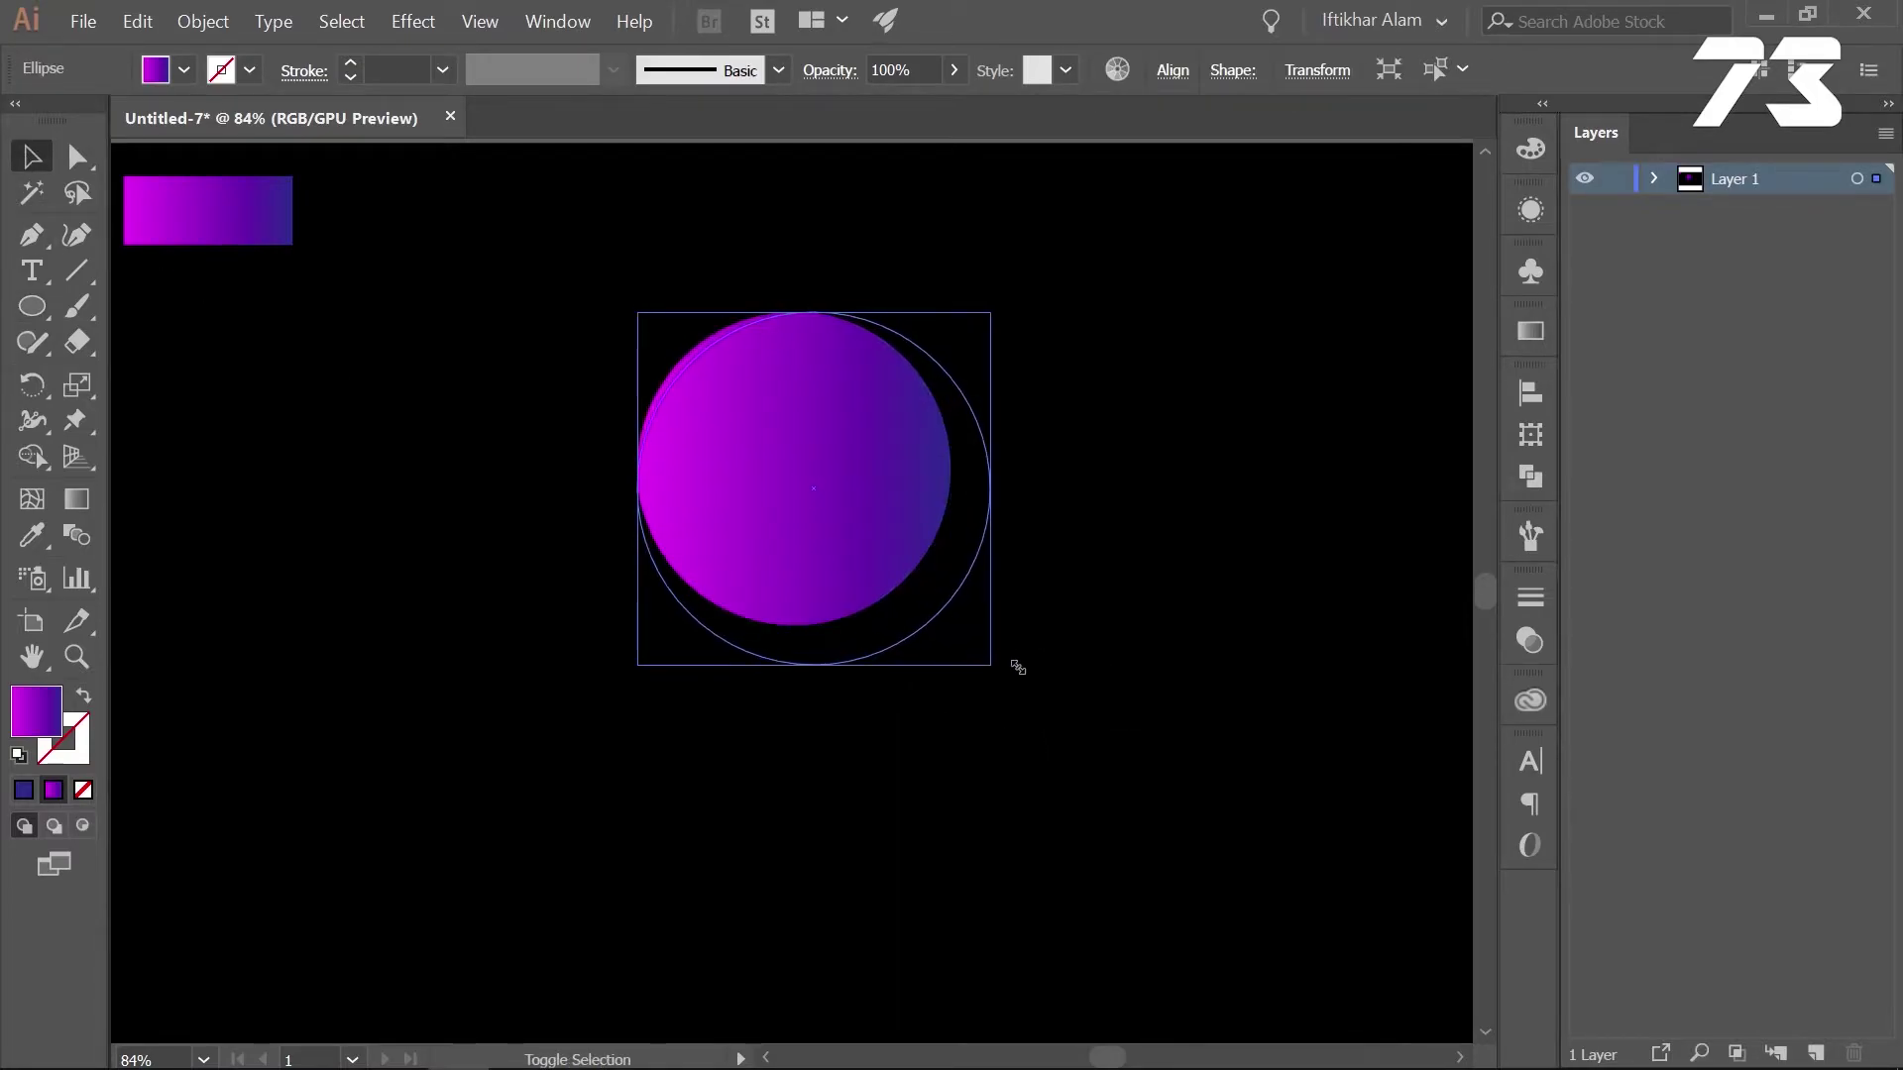
{"action": "left_click_drag", "start_coordinate": [954, 627], "coordinate": [998, 667]}
{"action": "left_click_drag", "start_coordinate": [808, 544], "coordinate": [778, 533]}
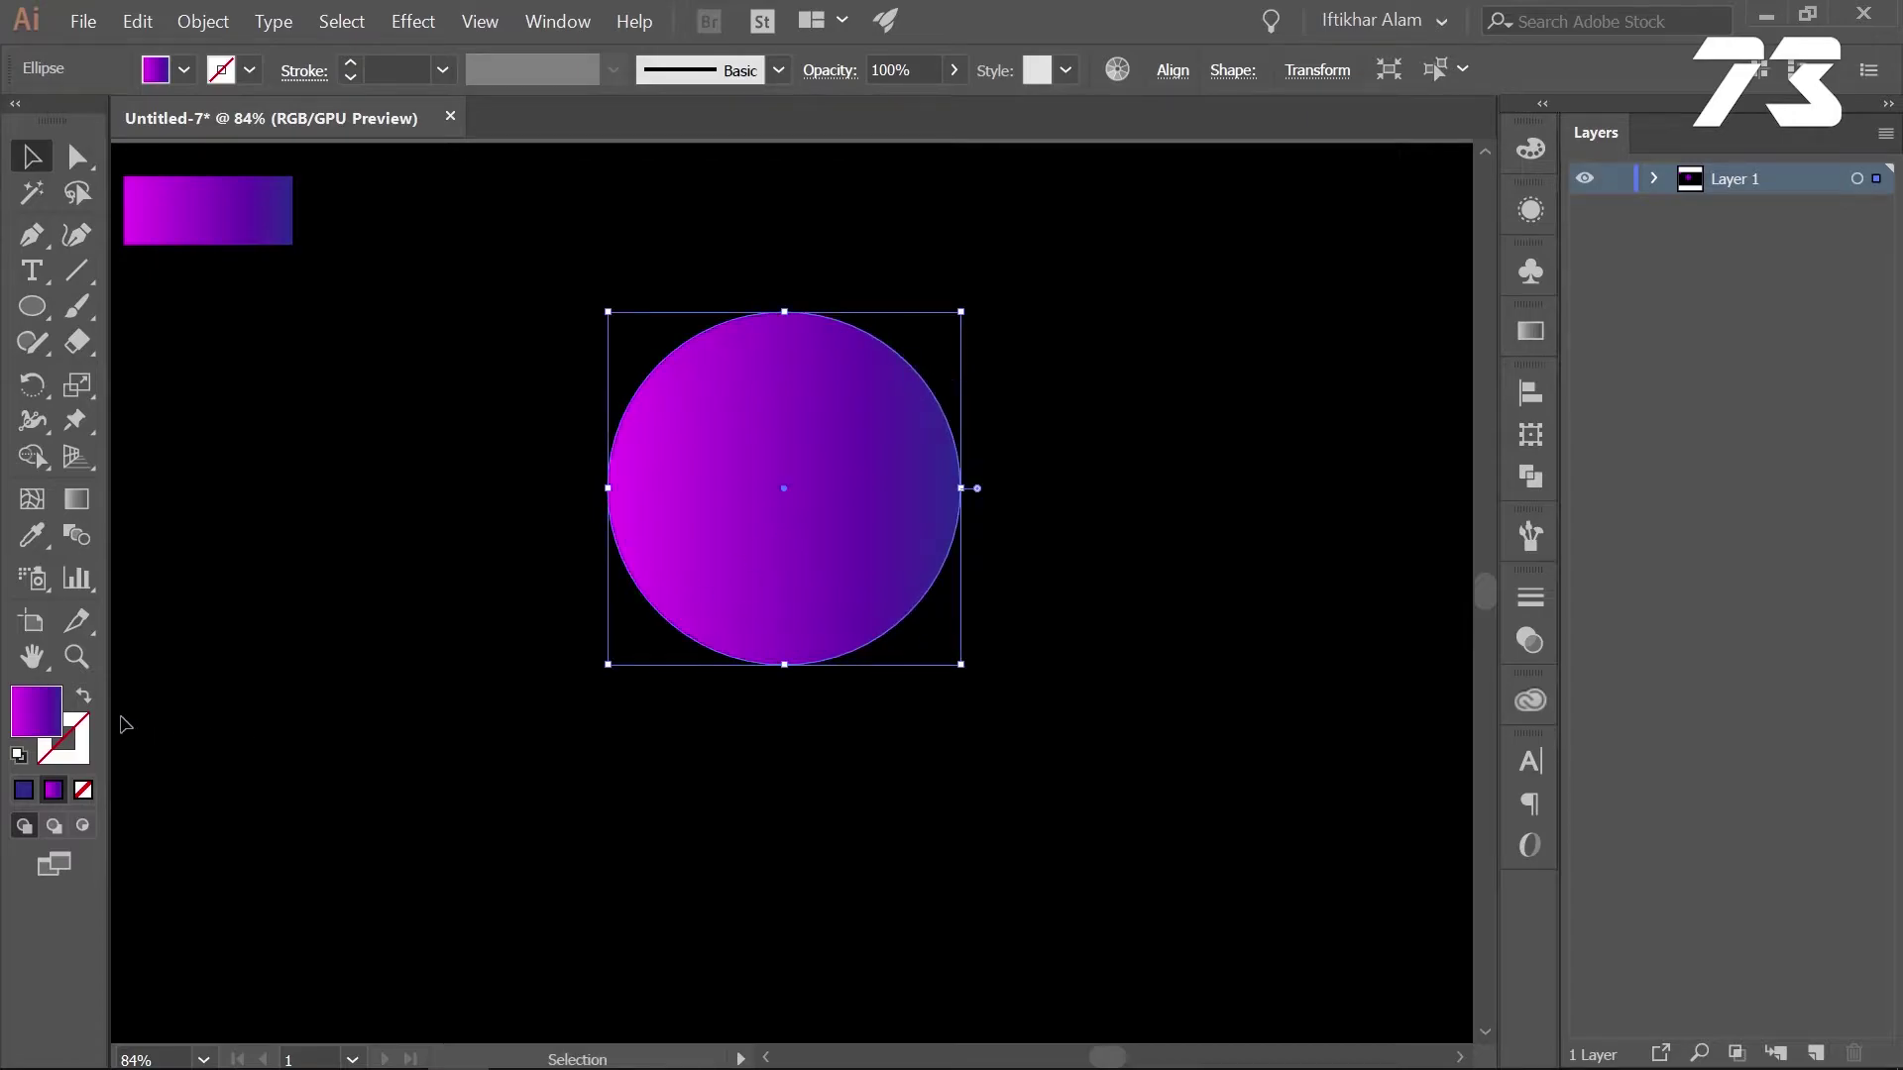
Move the gradient to the circle's outline with a 3 pt stroke weight
{"action": "left_click", "coordinate": [84, 698]}
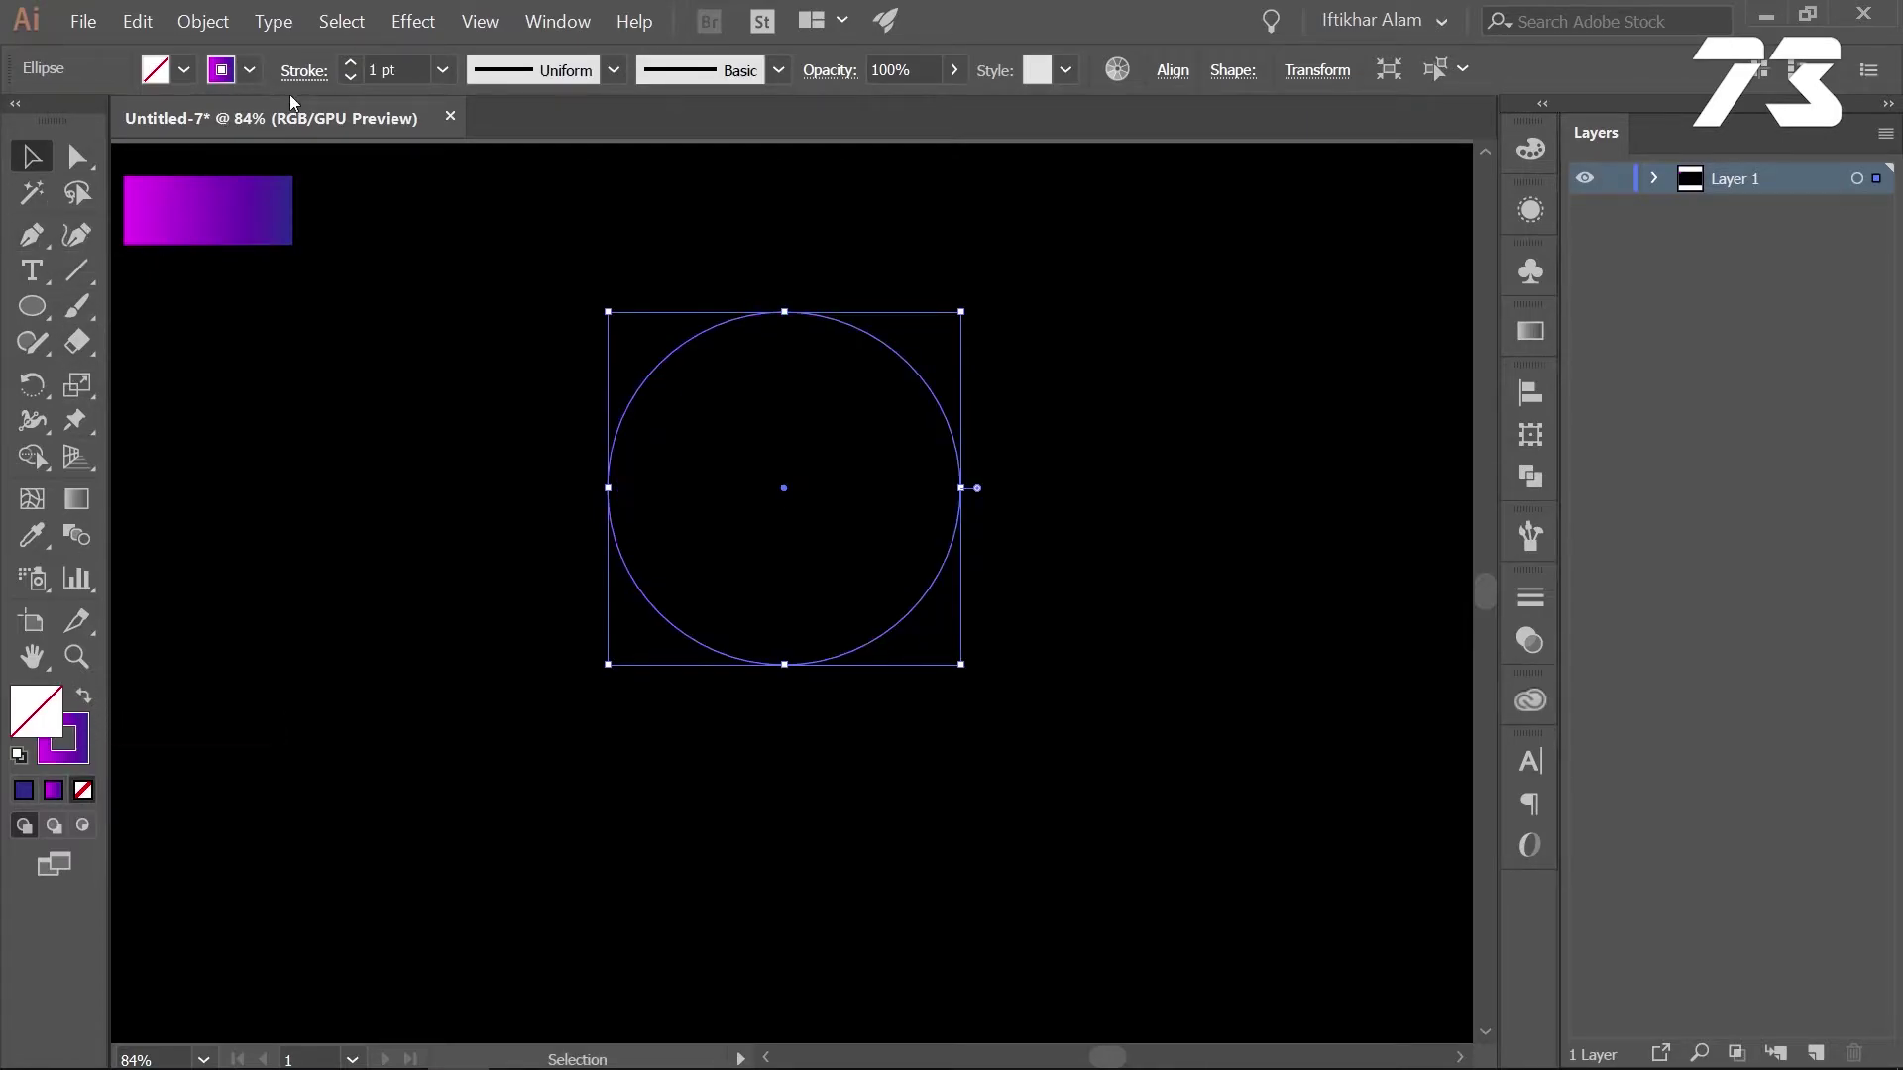
{"action": "left_click", "coordinate": [352, 62]}
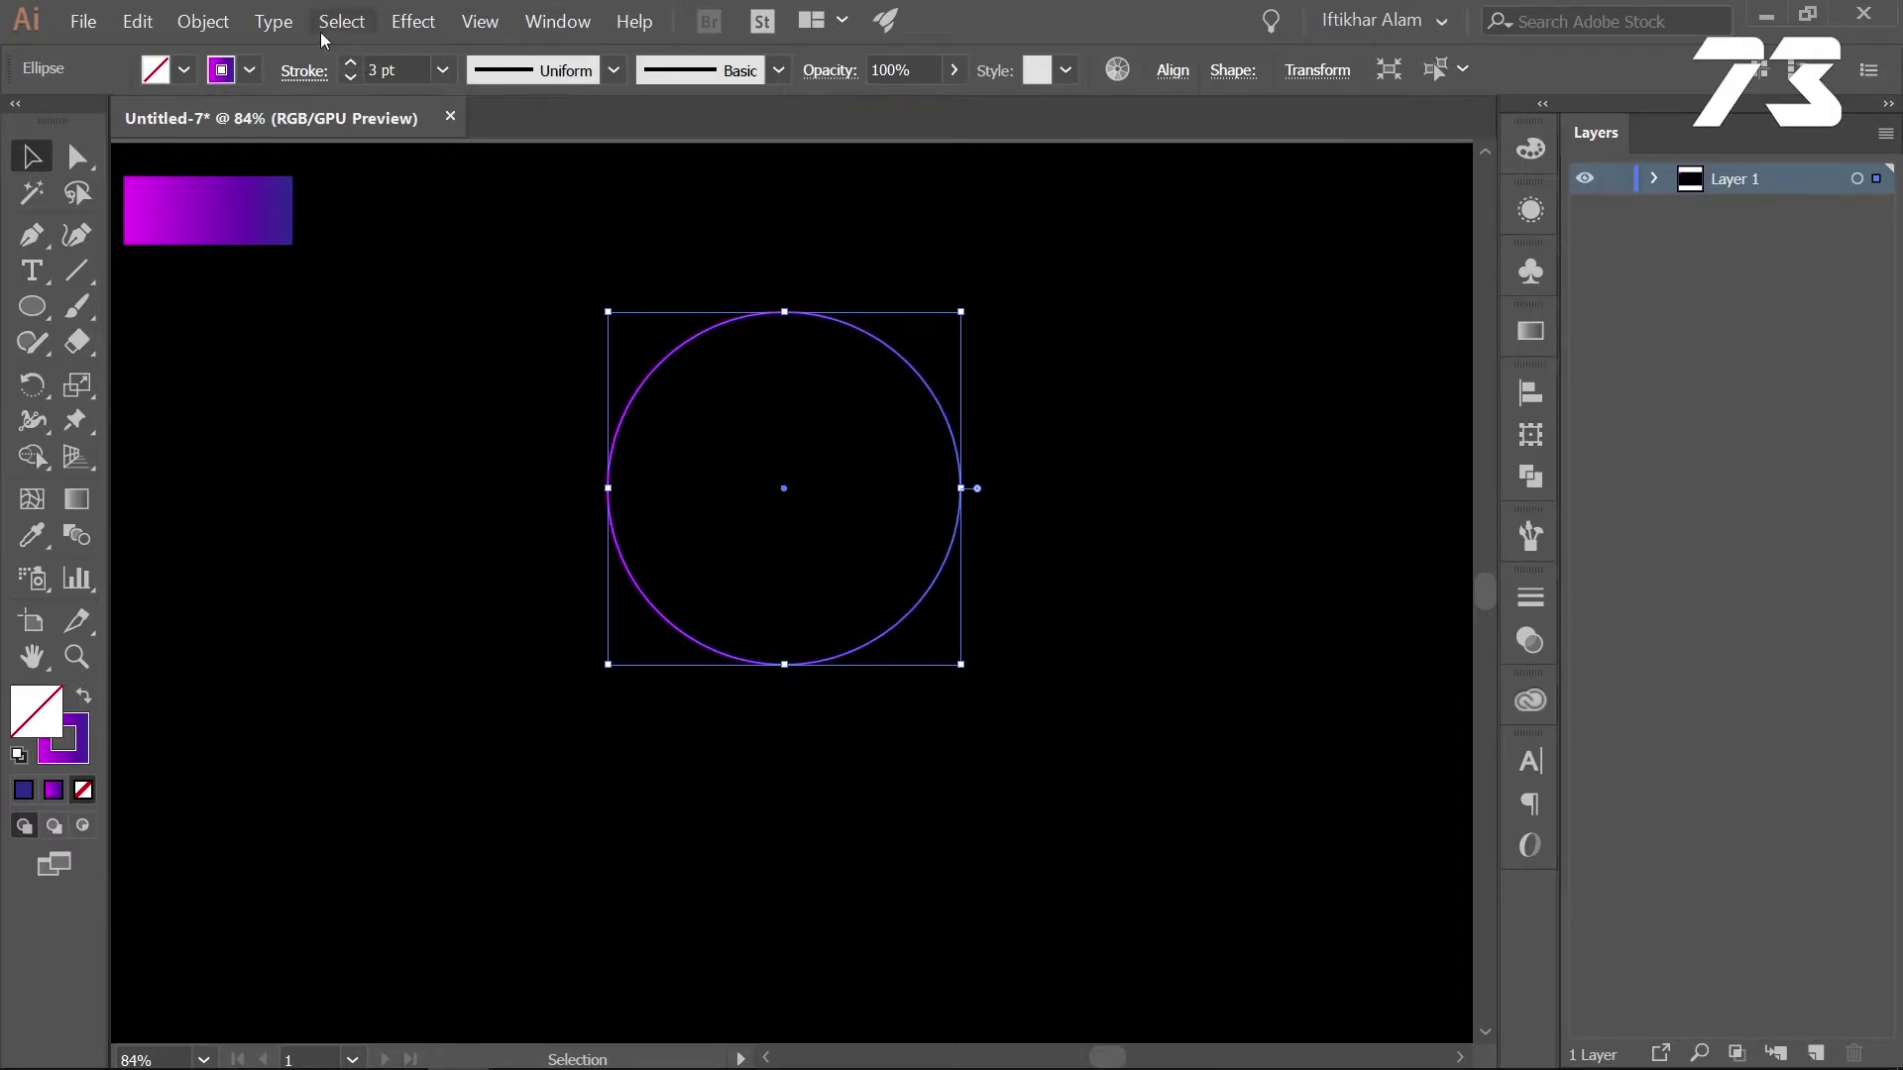
{"action": "left_click", "coordinate": [412, 20]}
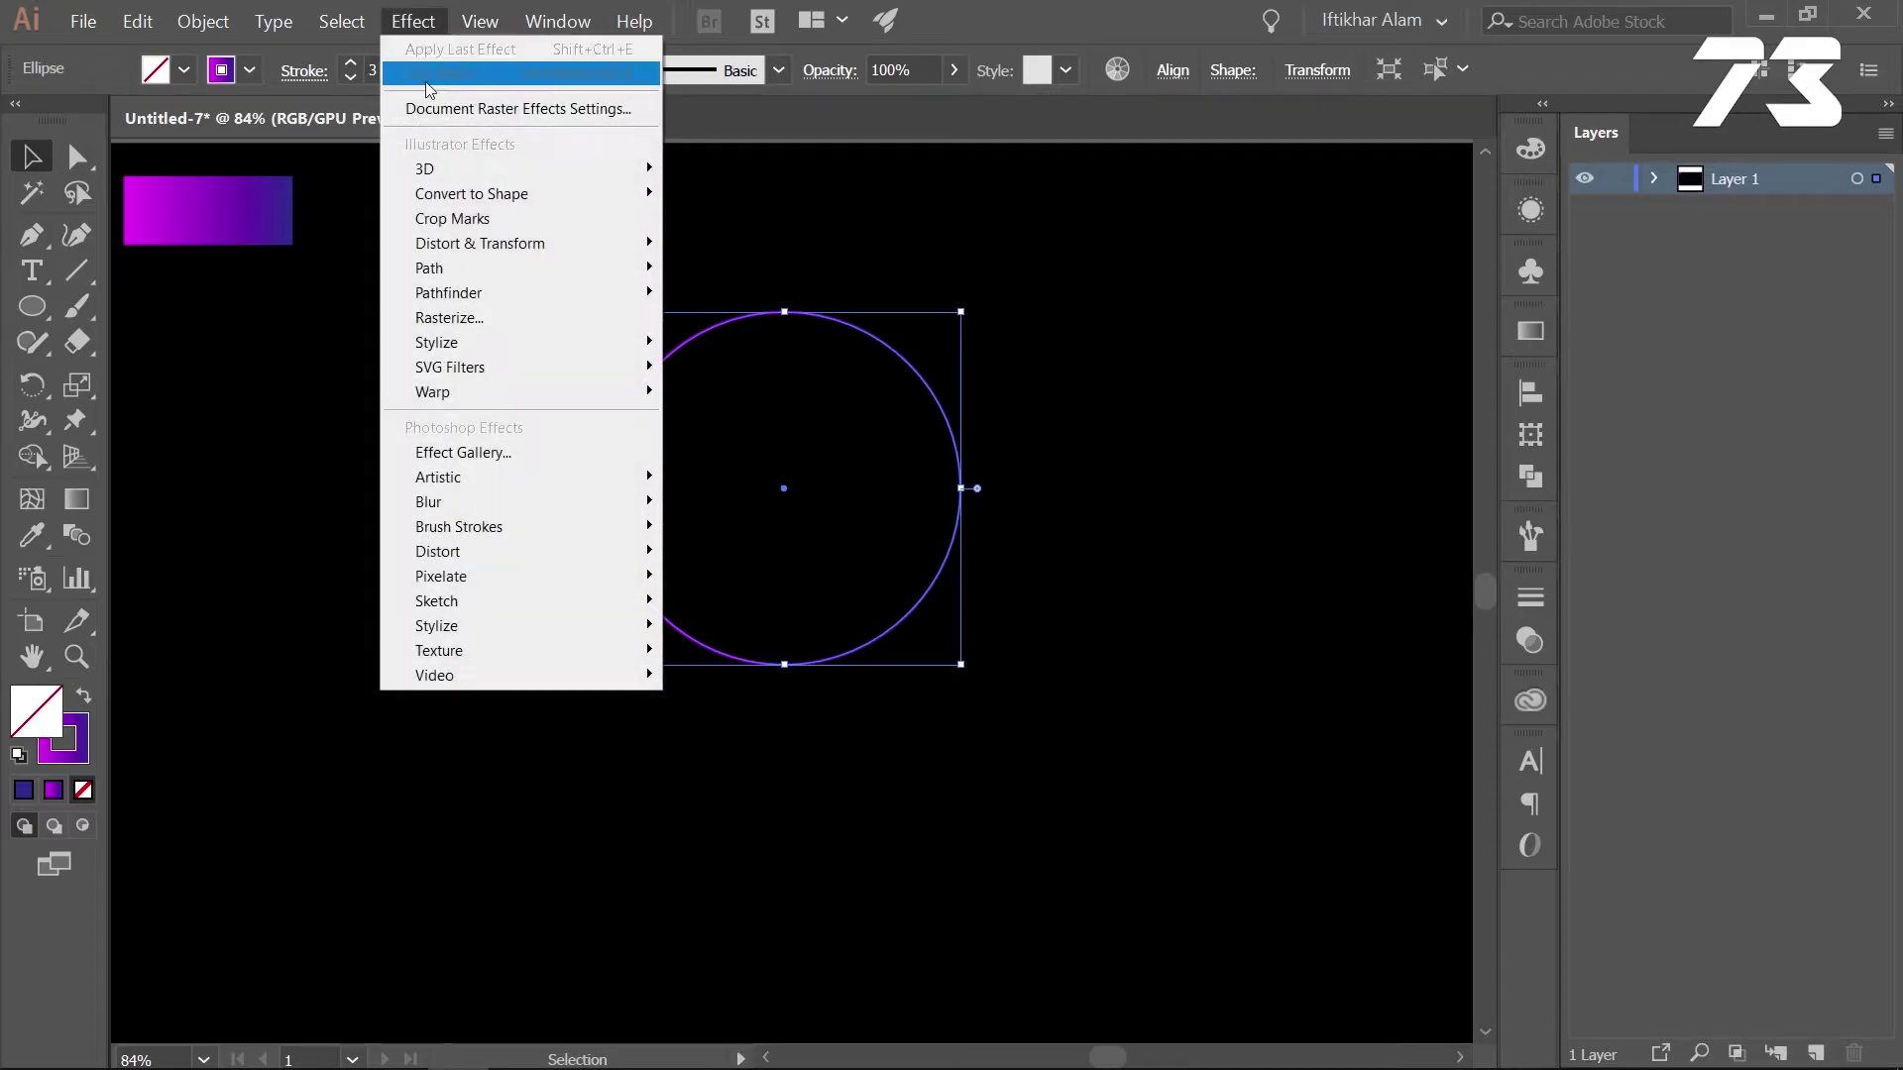
{"action": "mouse_move", "coordinate": [479, 244]}
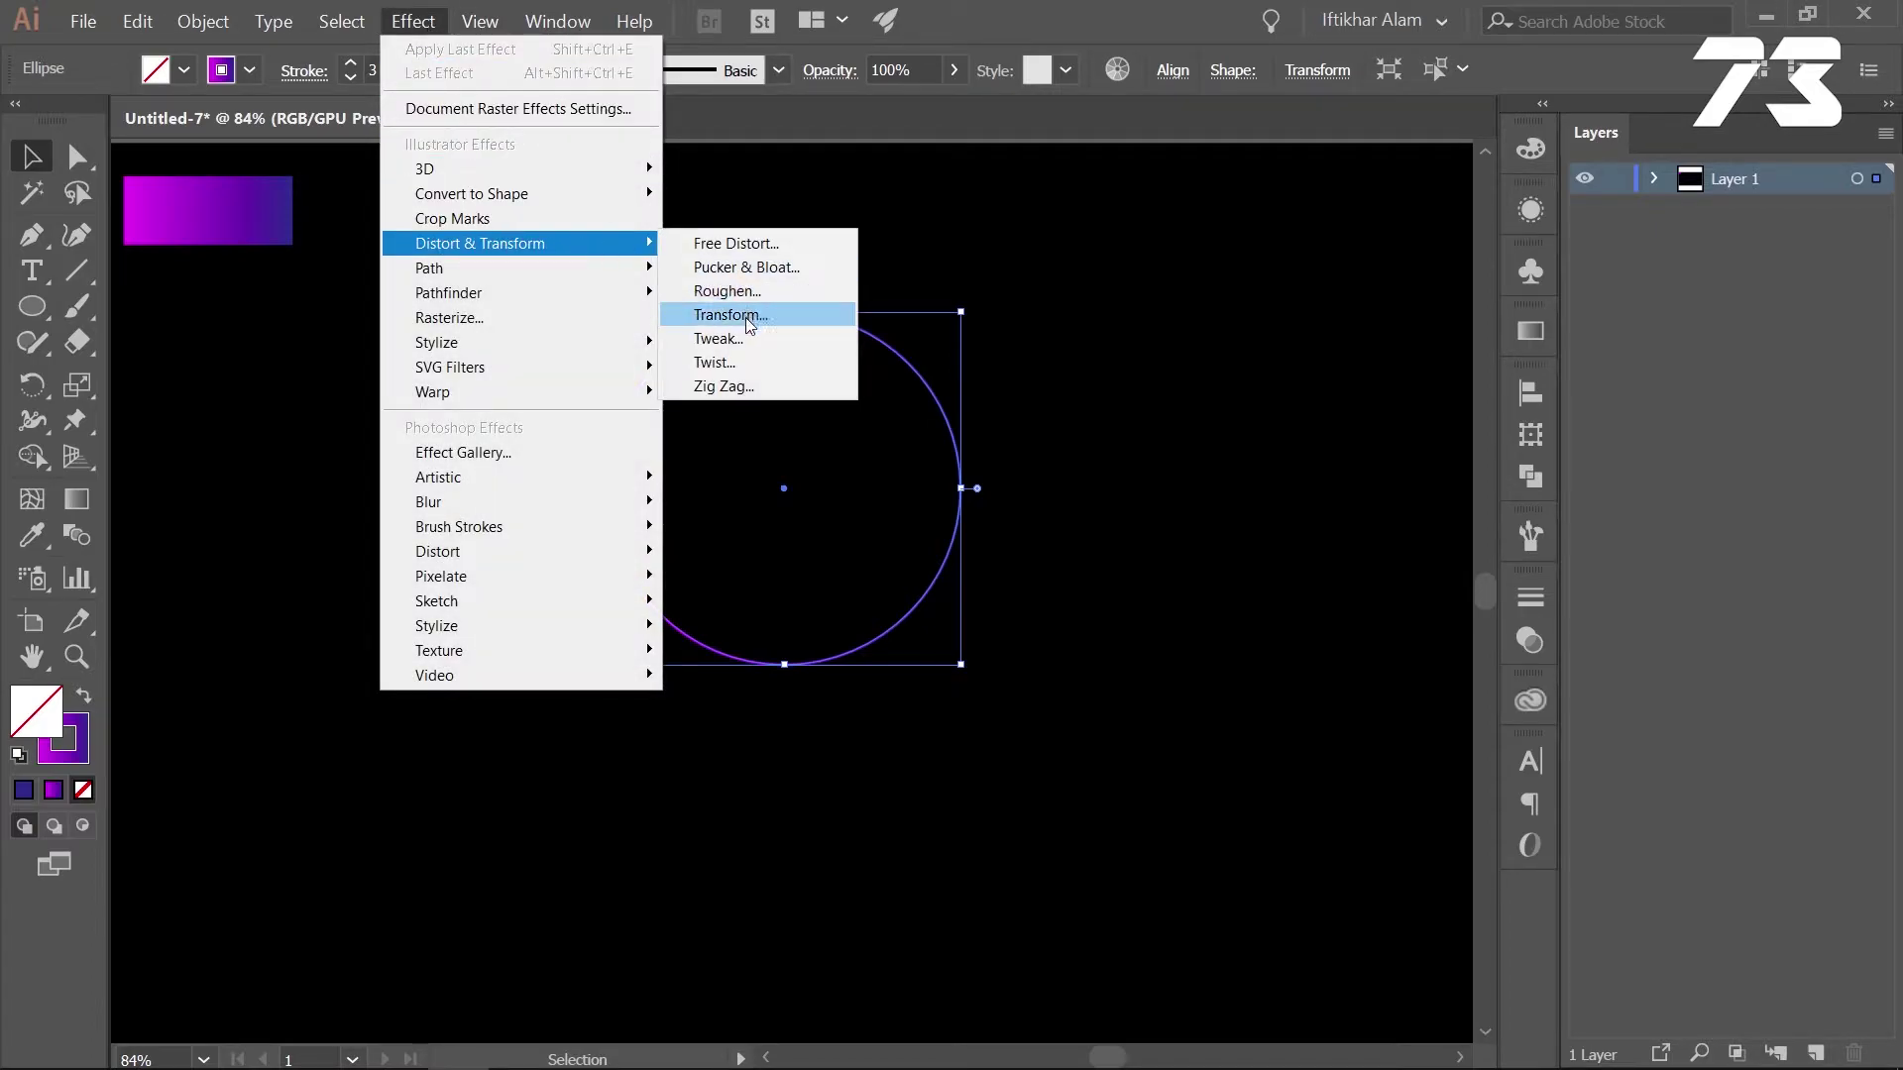
Preview a Transform effect on the circle, reducing horizontal scale and setting copies and rotation
{"action": "left_click", "coordinate": [746, 317]}
{"action": "left_click_drag", "start_coordinate": [1397, 71], "coordinate": [1286, 65]}
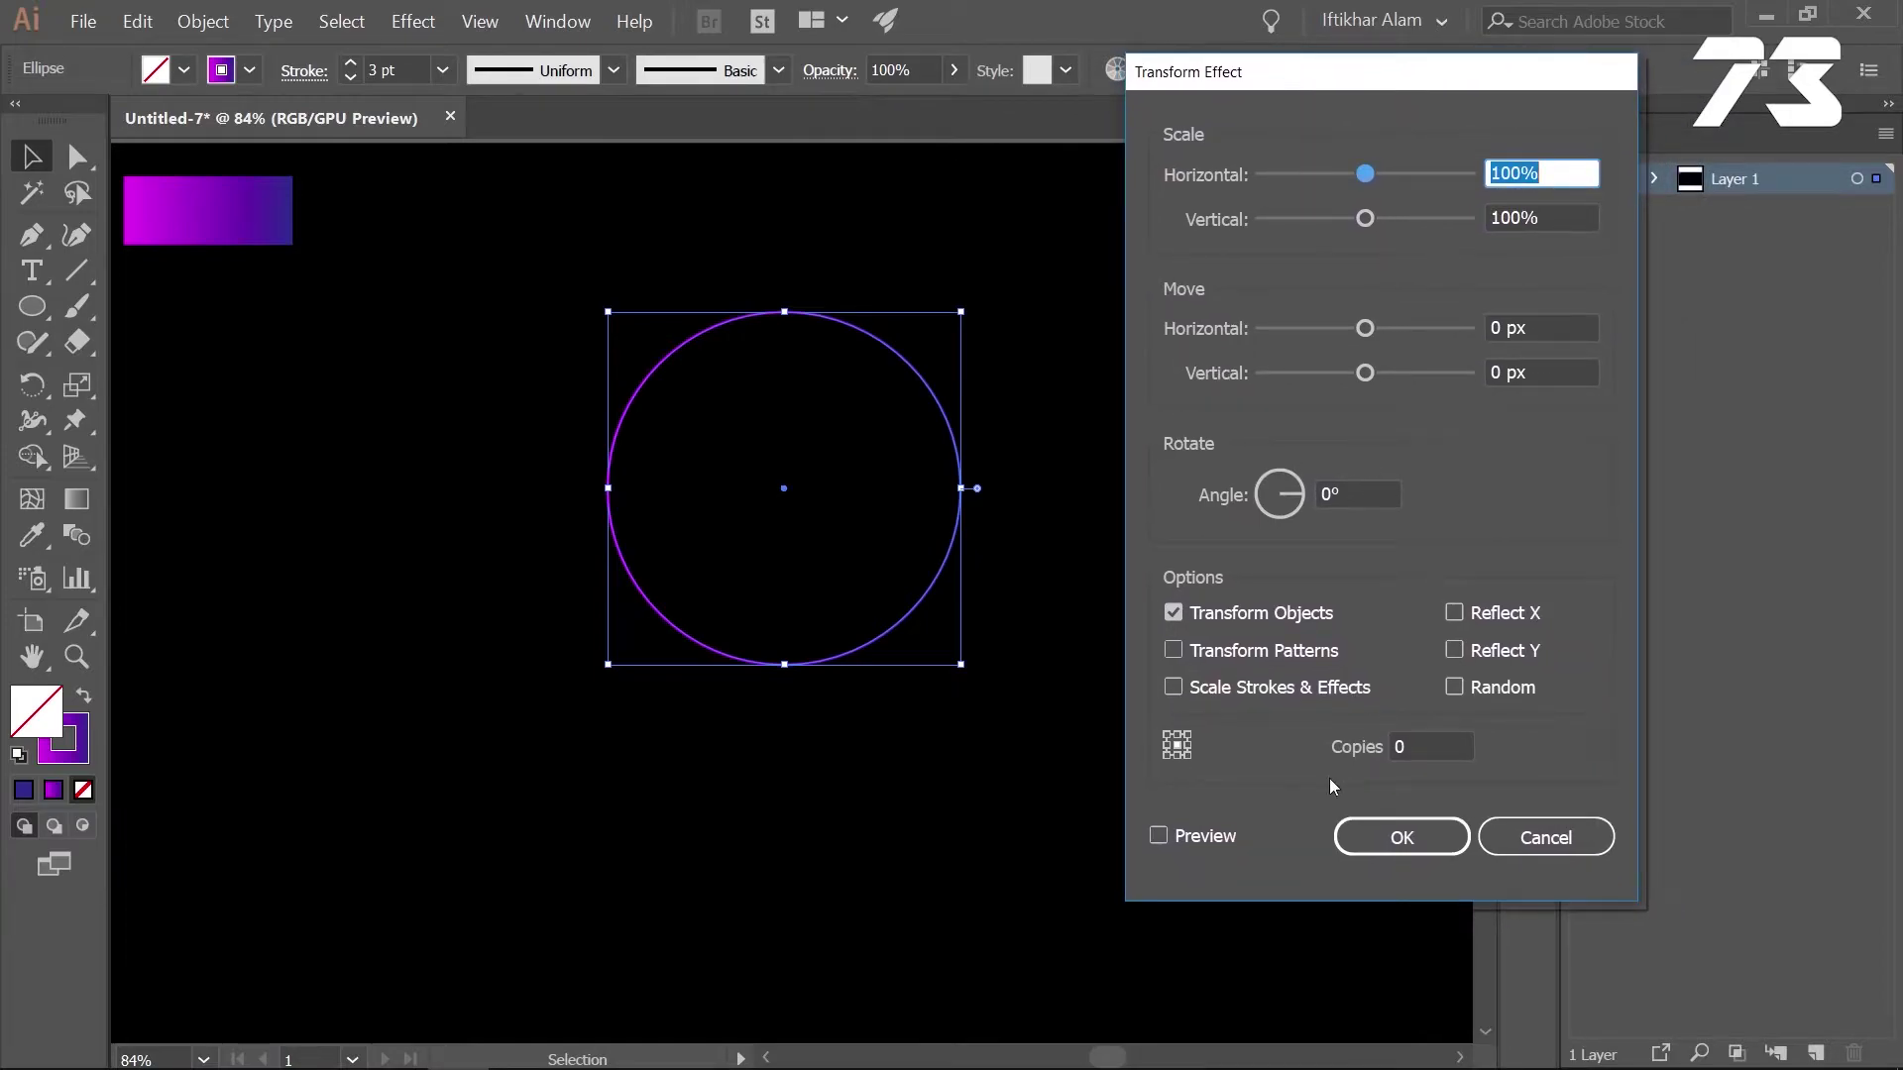
{"action": "left_click", "coordinate": [1215, 836]}
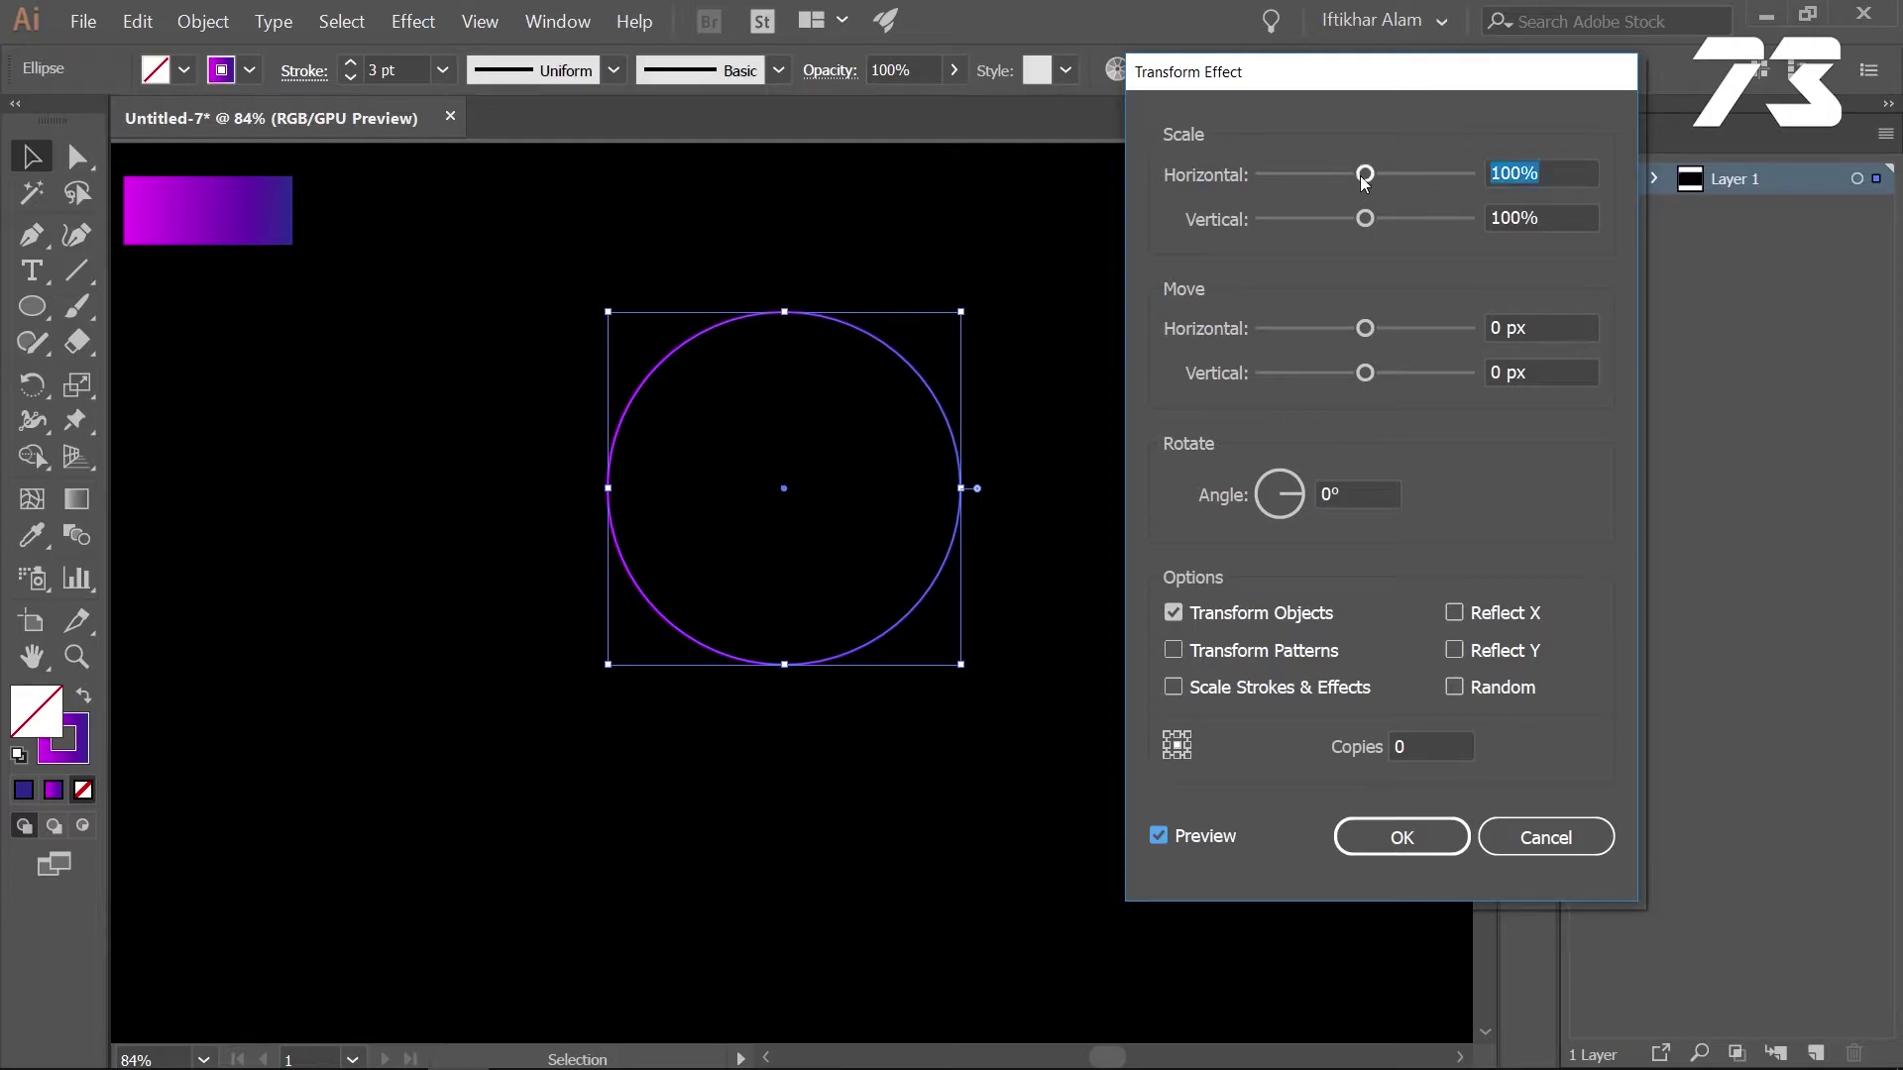
{"action": "left_click_drag", "start_coordinate": [1364, 174], "coordinate": [1356, 185]}
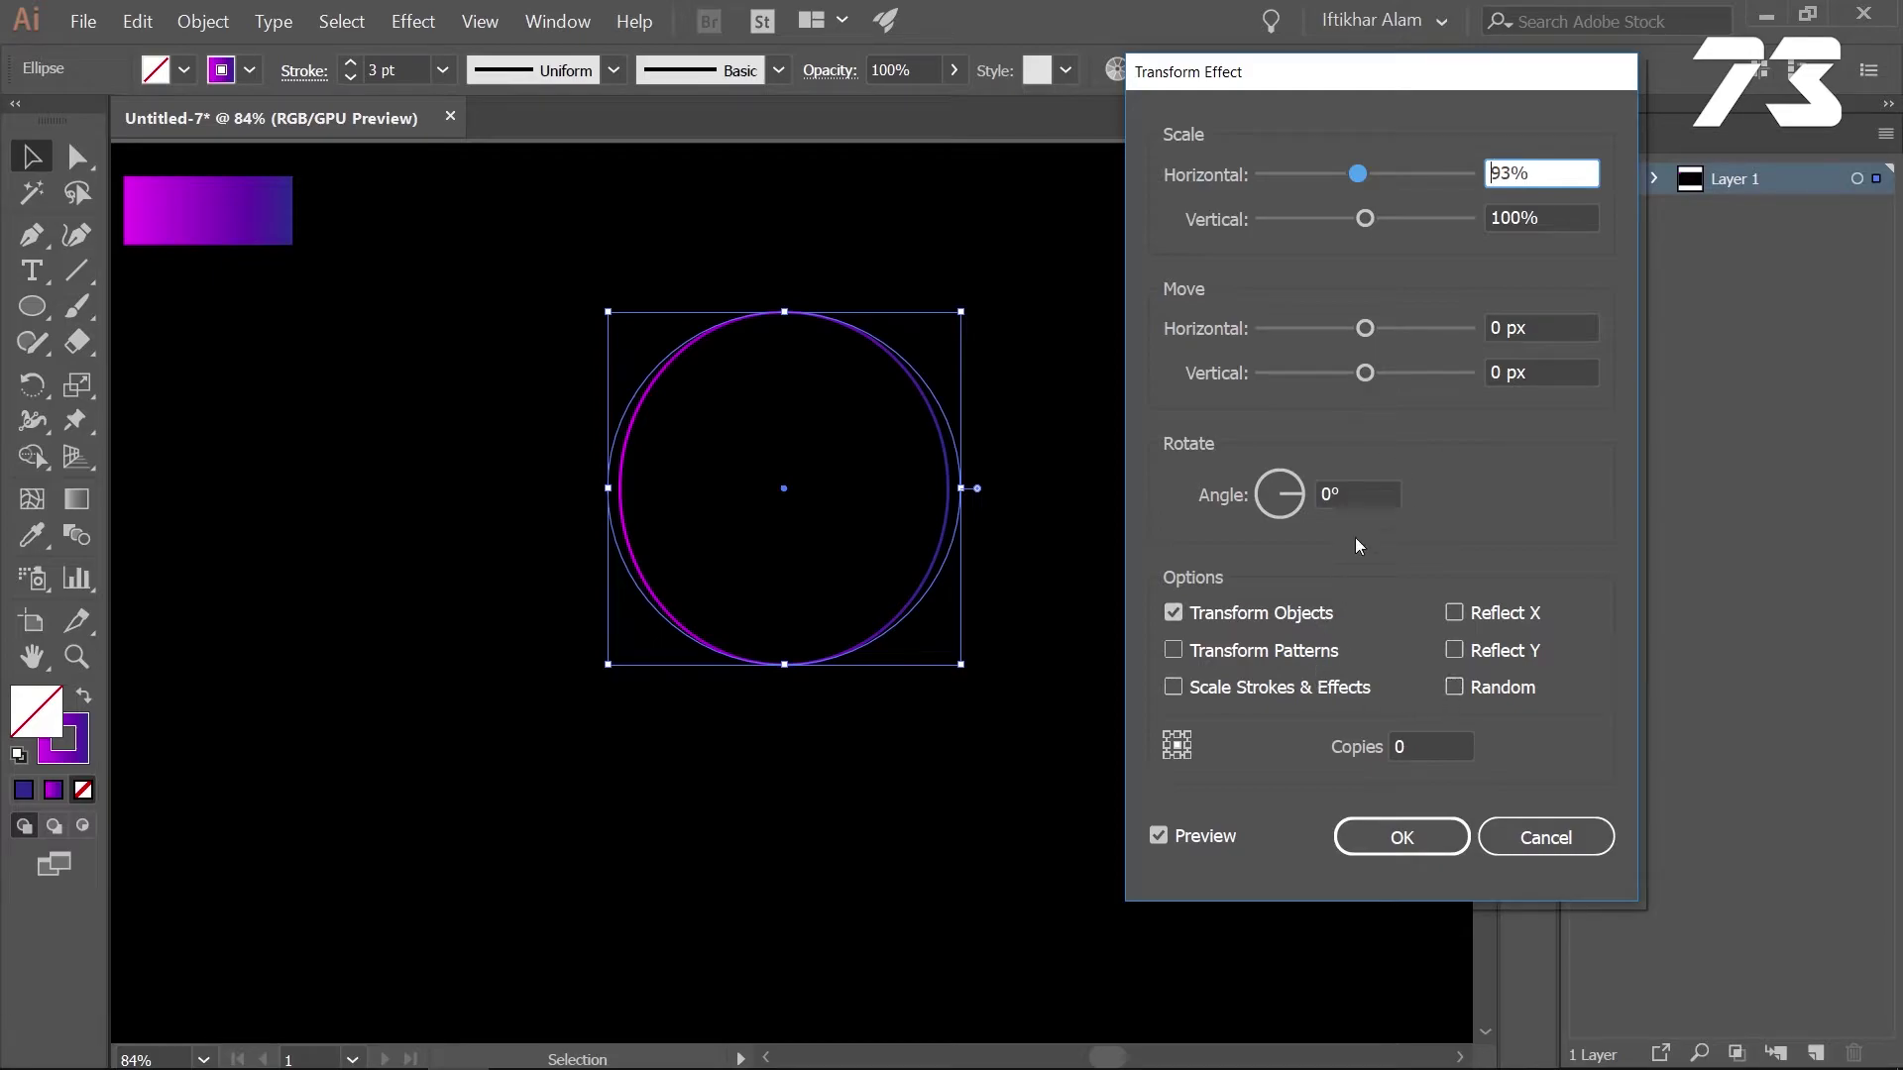
{"action": "left_click", "coordinate": [1427, 746]}
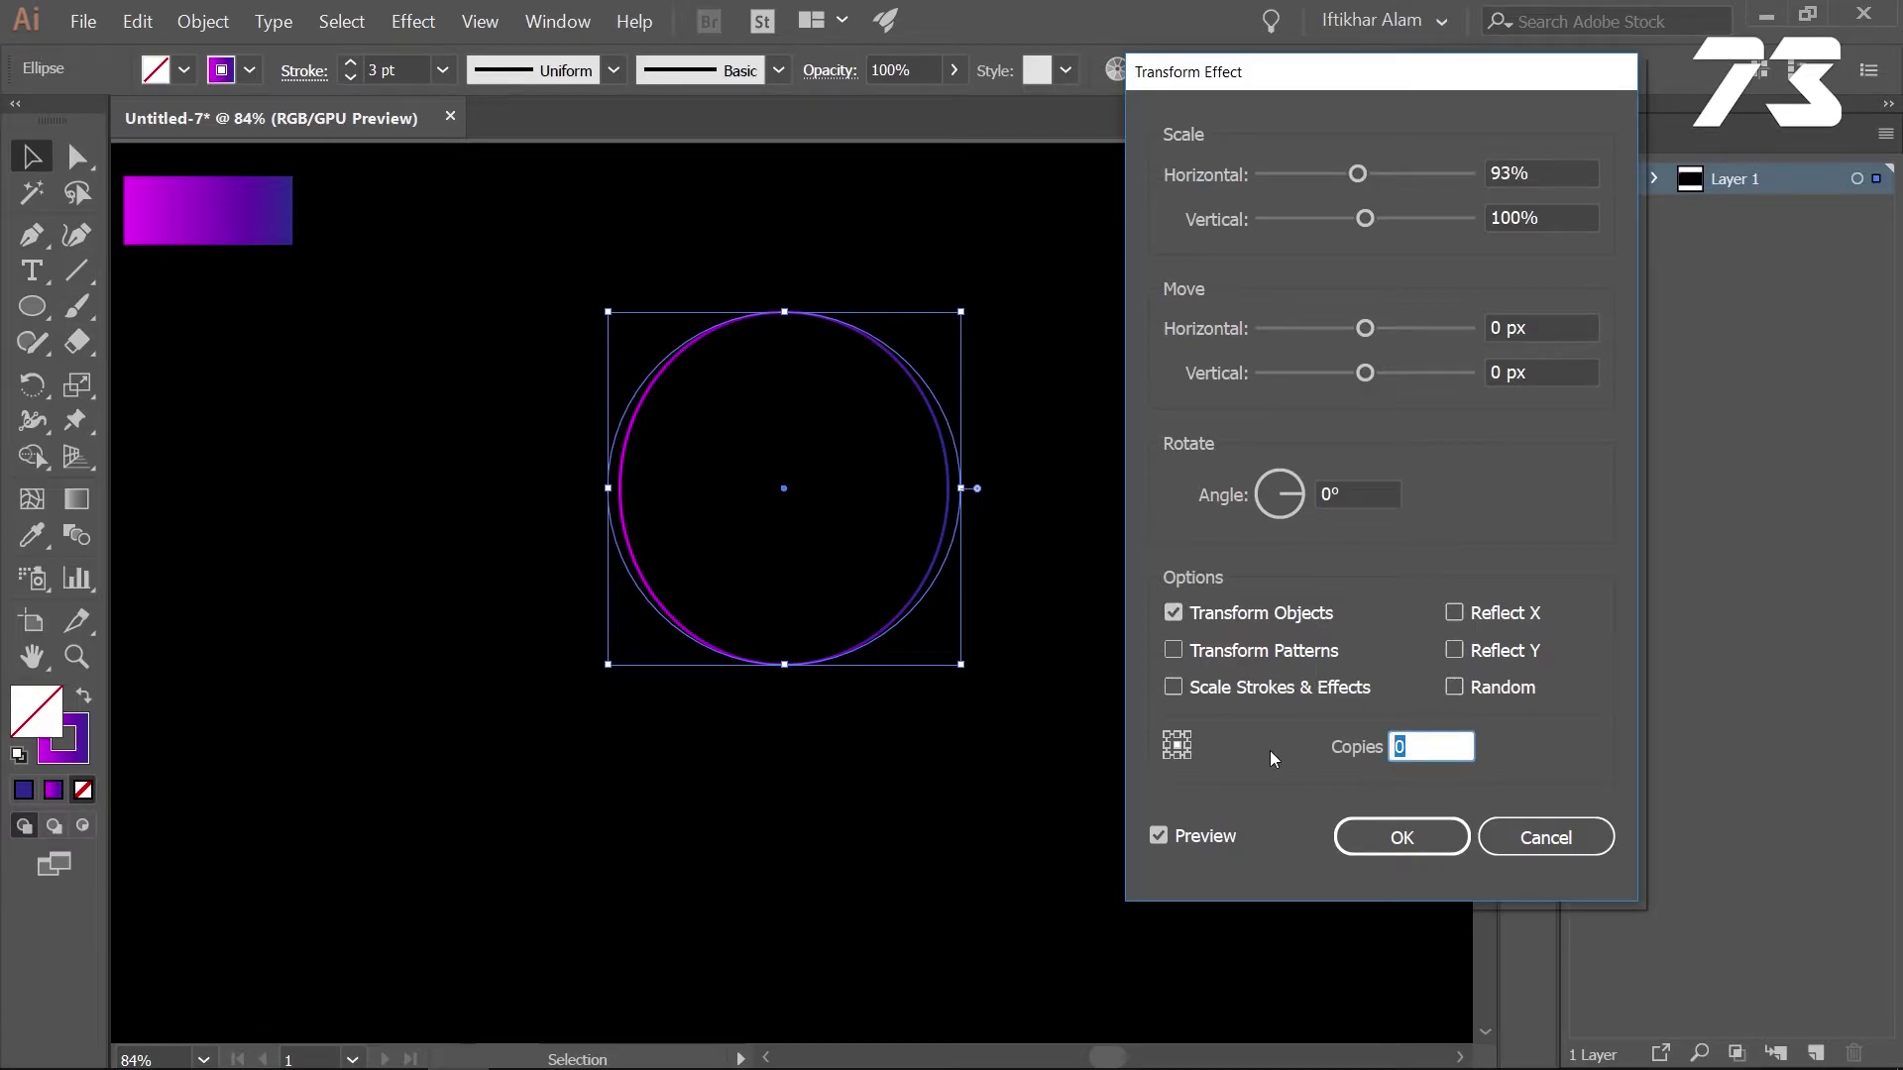
{"action": "type", "text": "4"}
{"action": "type", "text": "3"}
{"action": "left_click", "coordinate": [1357, 495]}
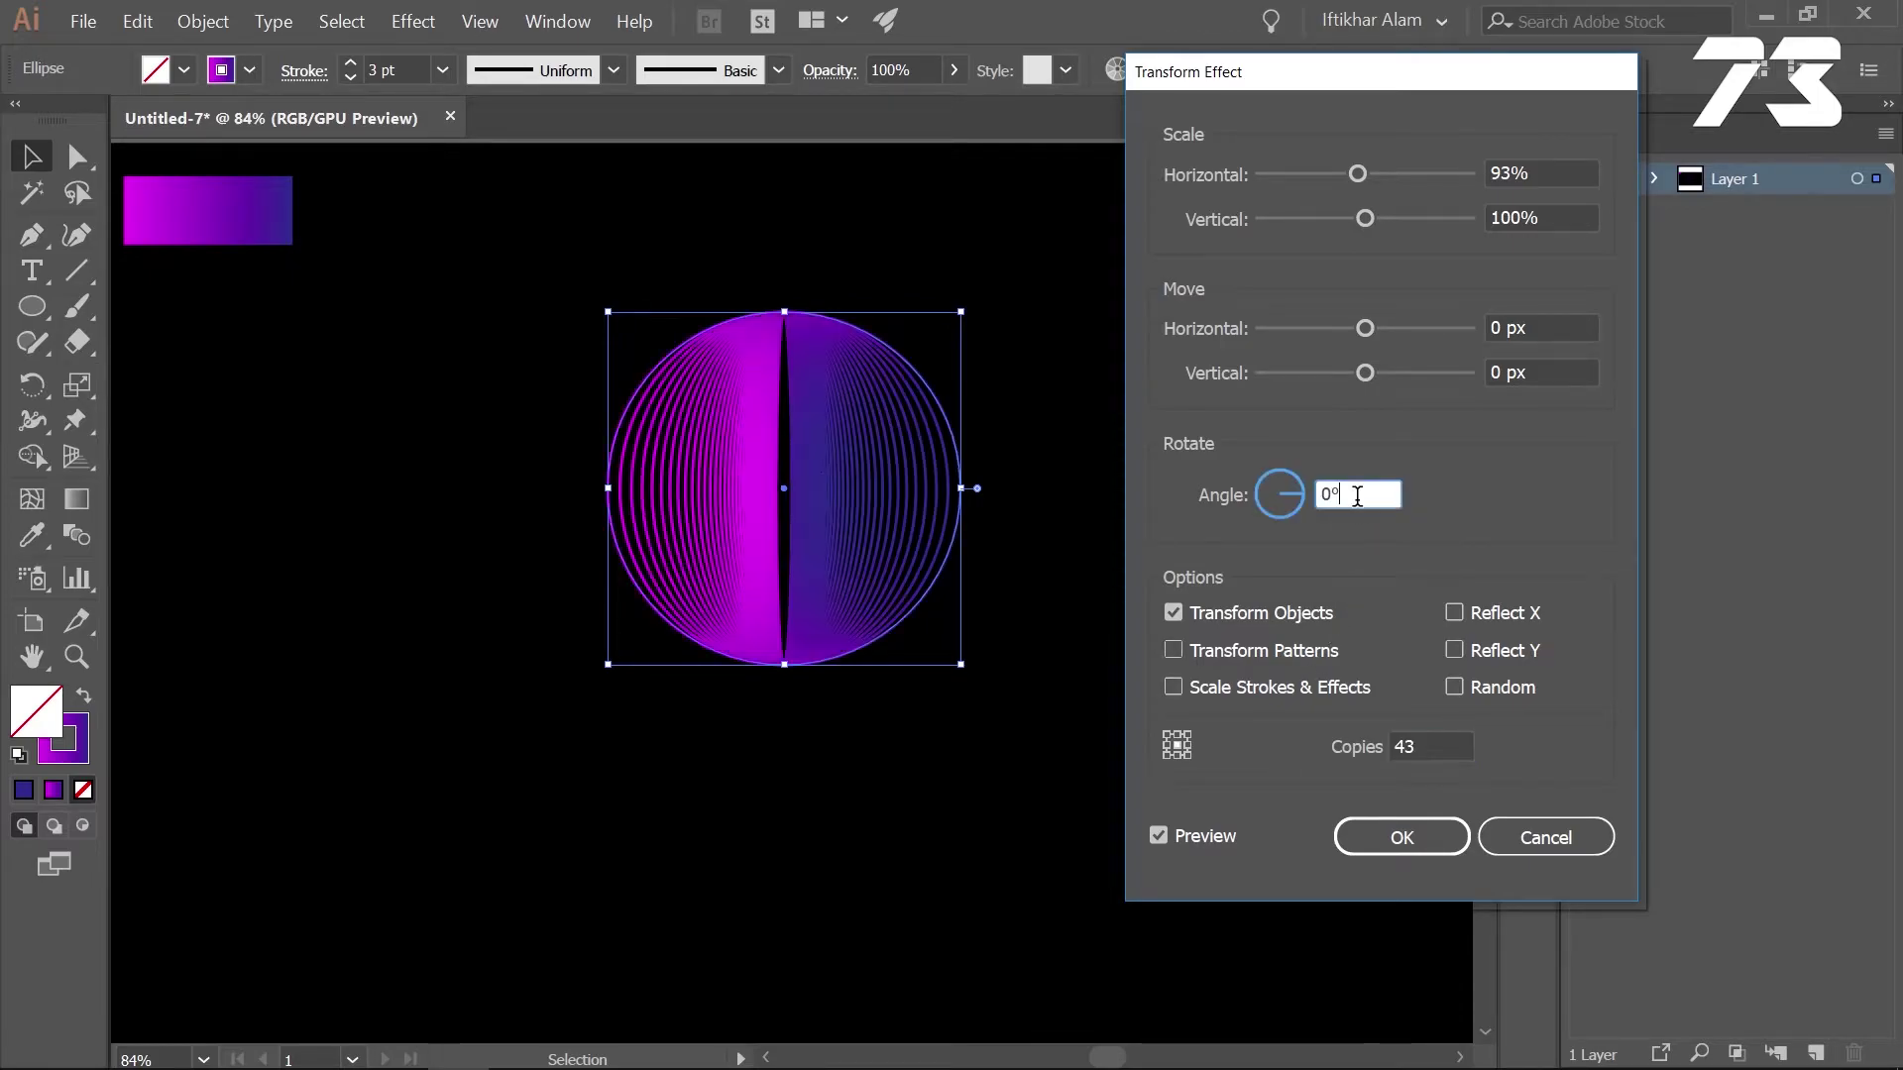
{"action": "key", "text": "Up"}
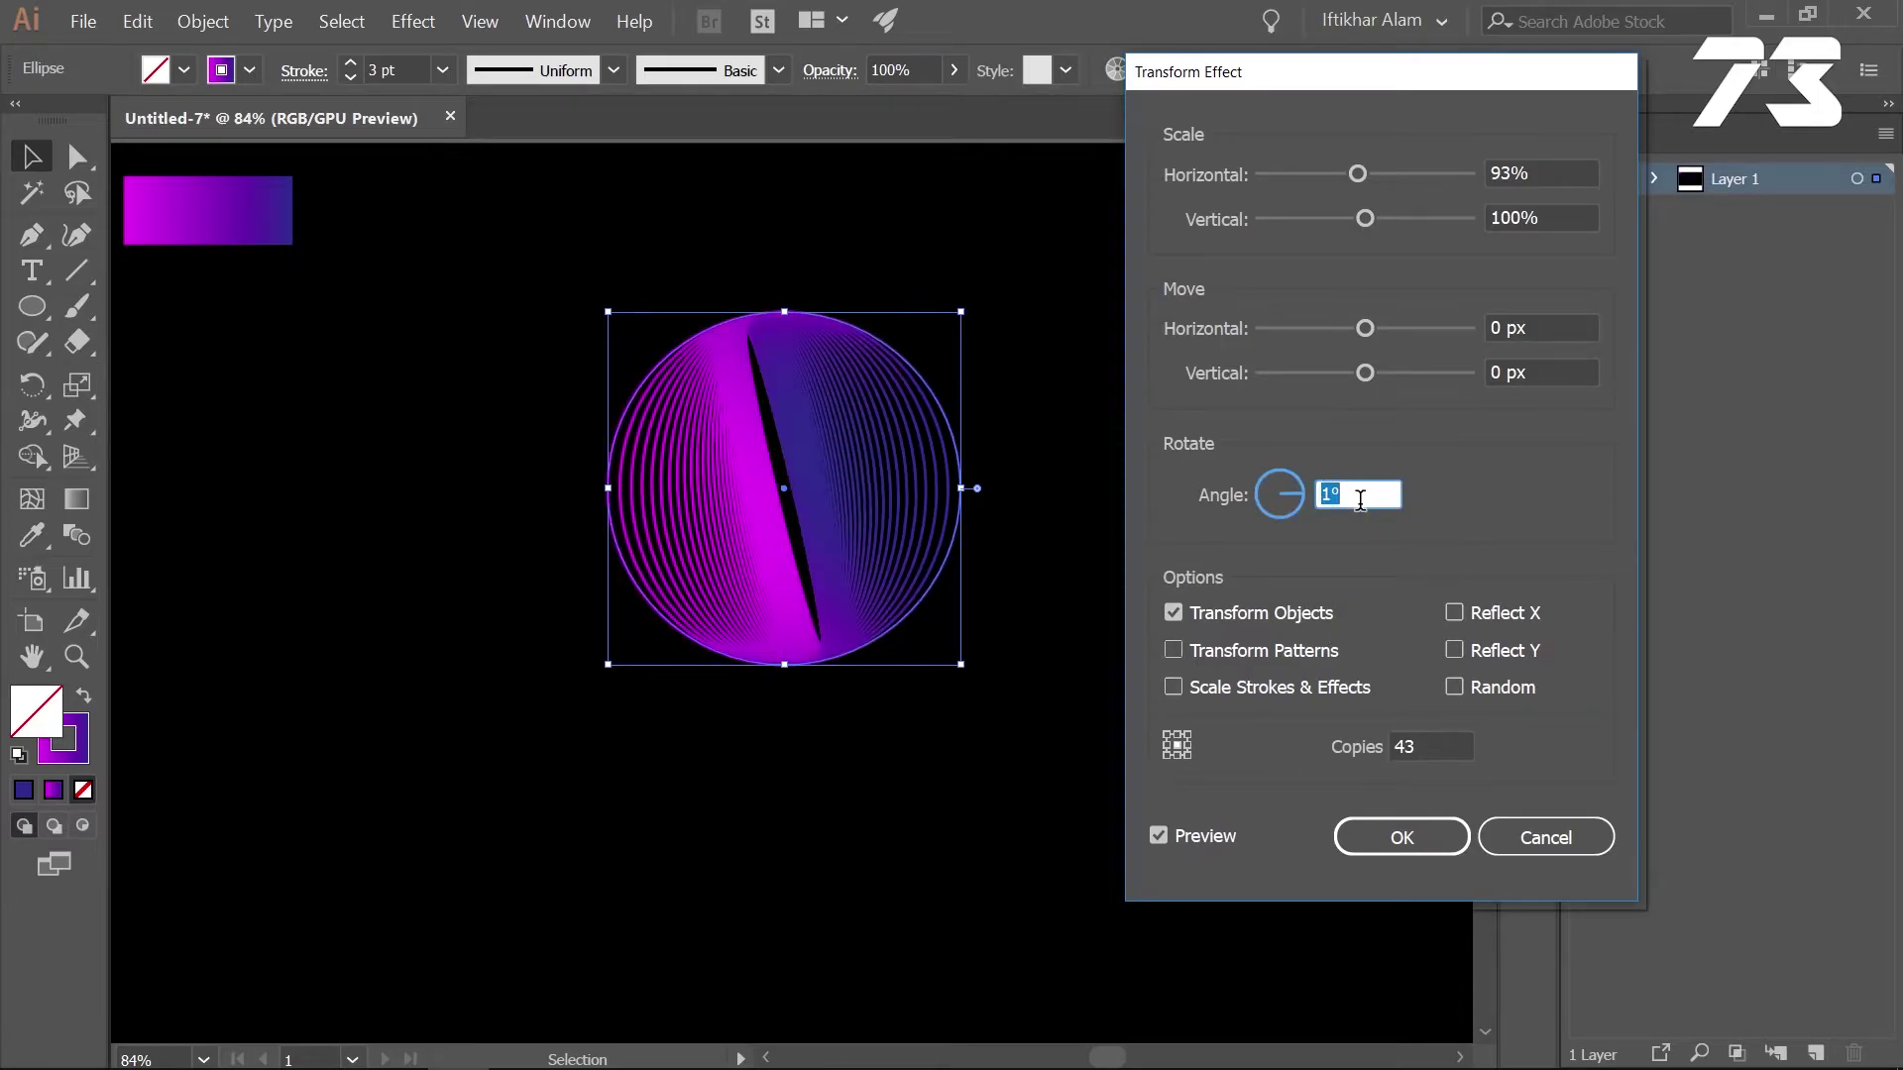
{"action": "key", "text": "Up"}
{"action": "key", "text": "Up"}
{"action": "key", "text": "Up"}
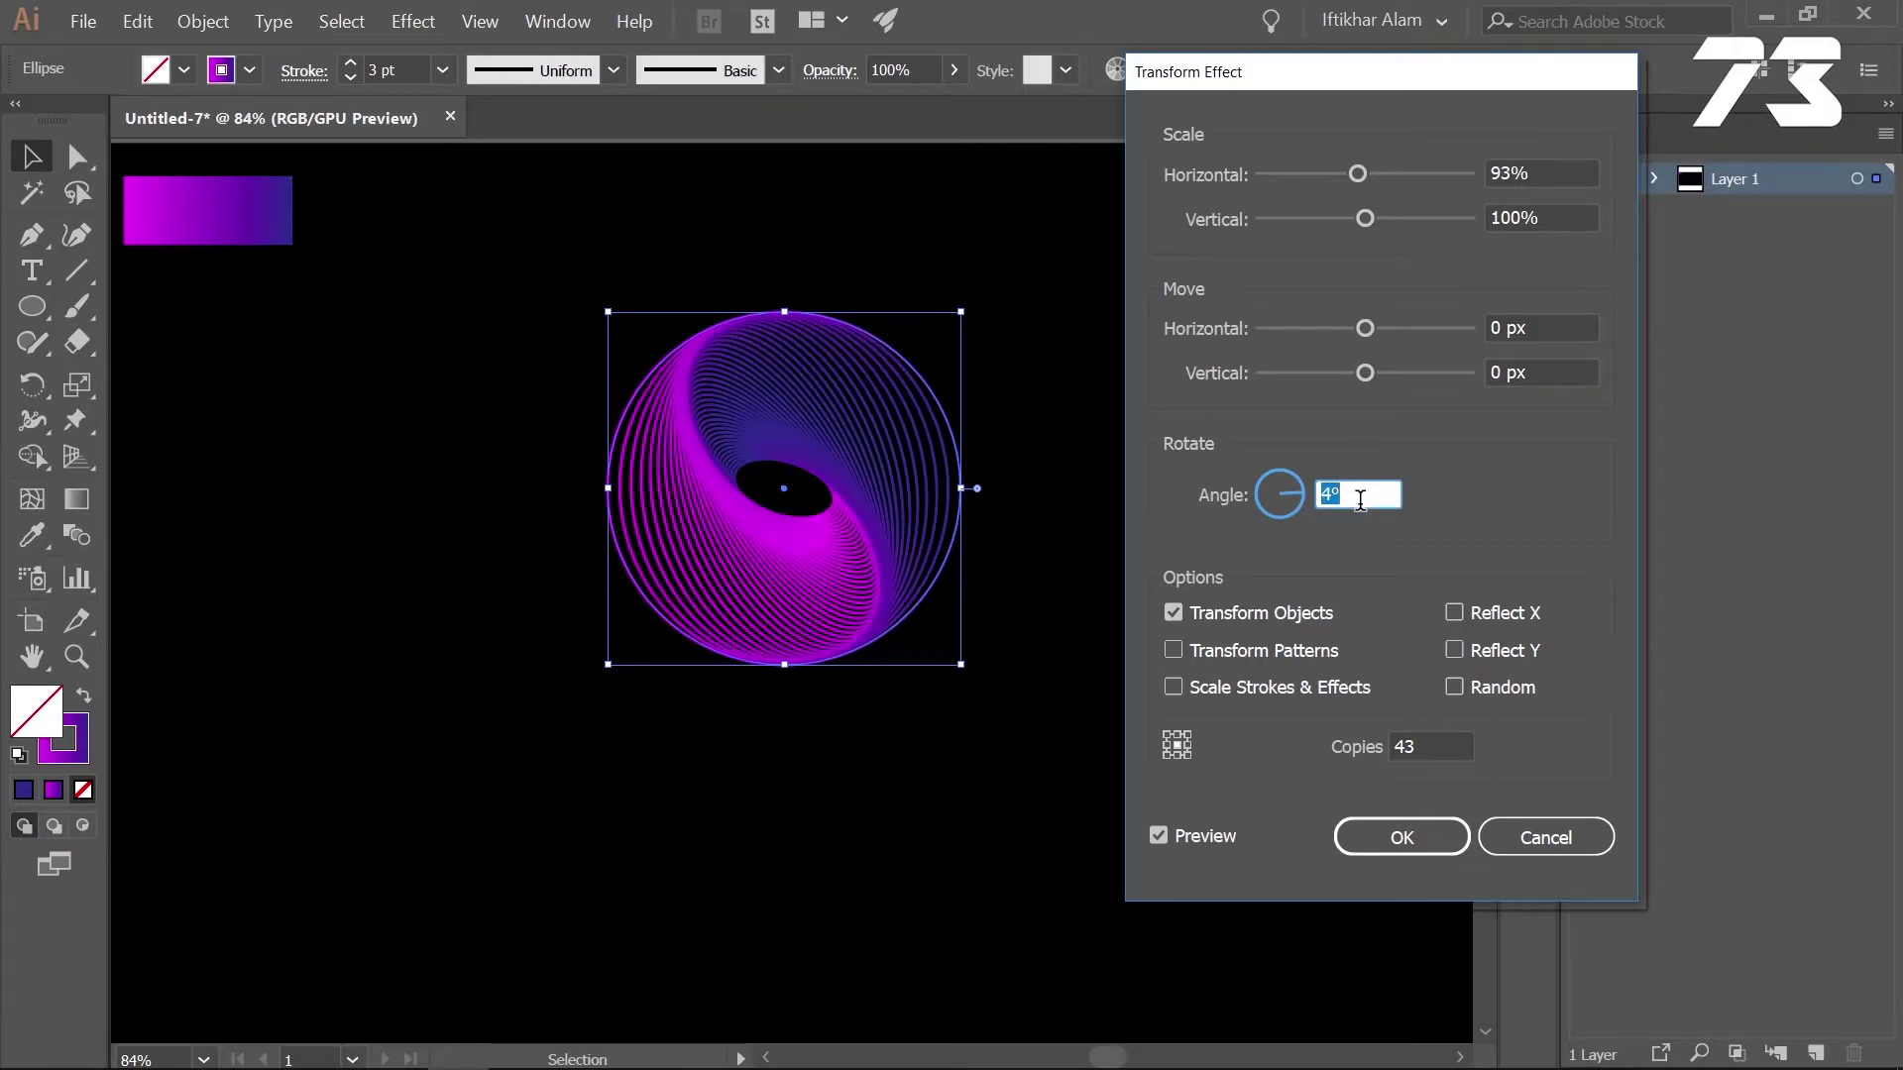
Fine-tune the Transform to 51 copies at 94% horizontal scale and 4° rotation
{"action": "left_click", "coordinate": [1419, 745]}
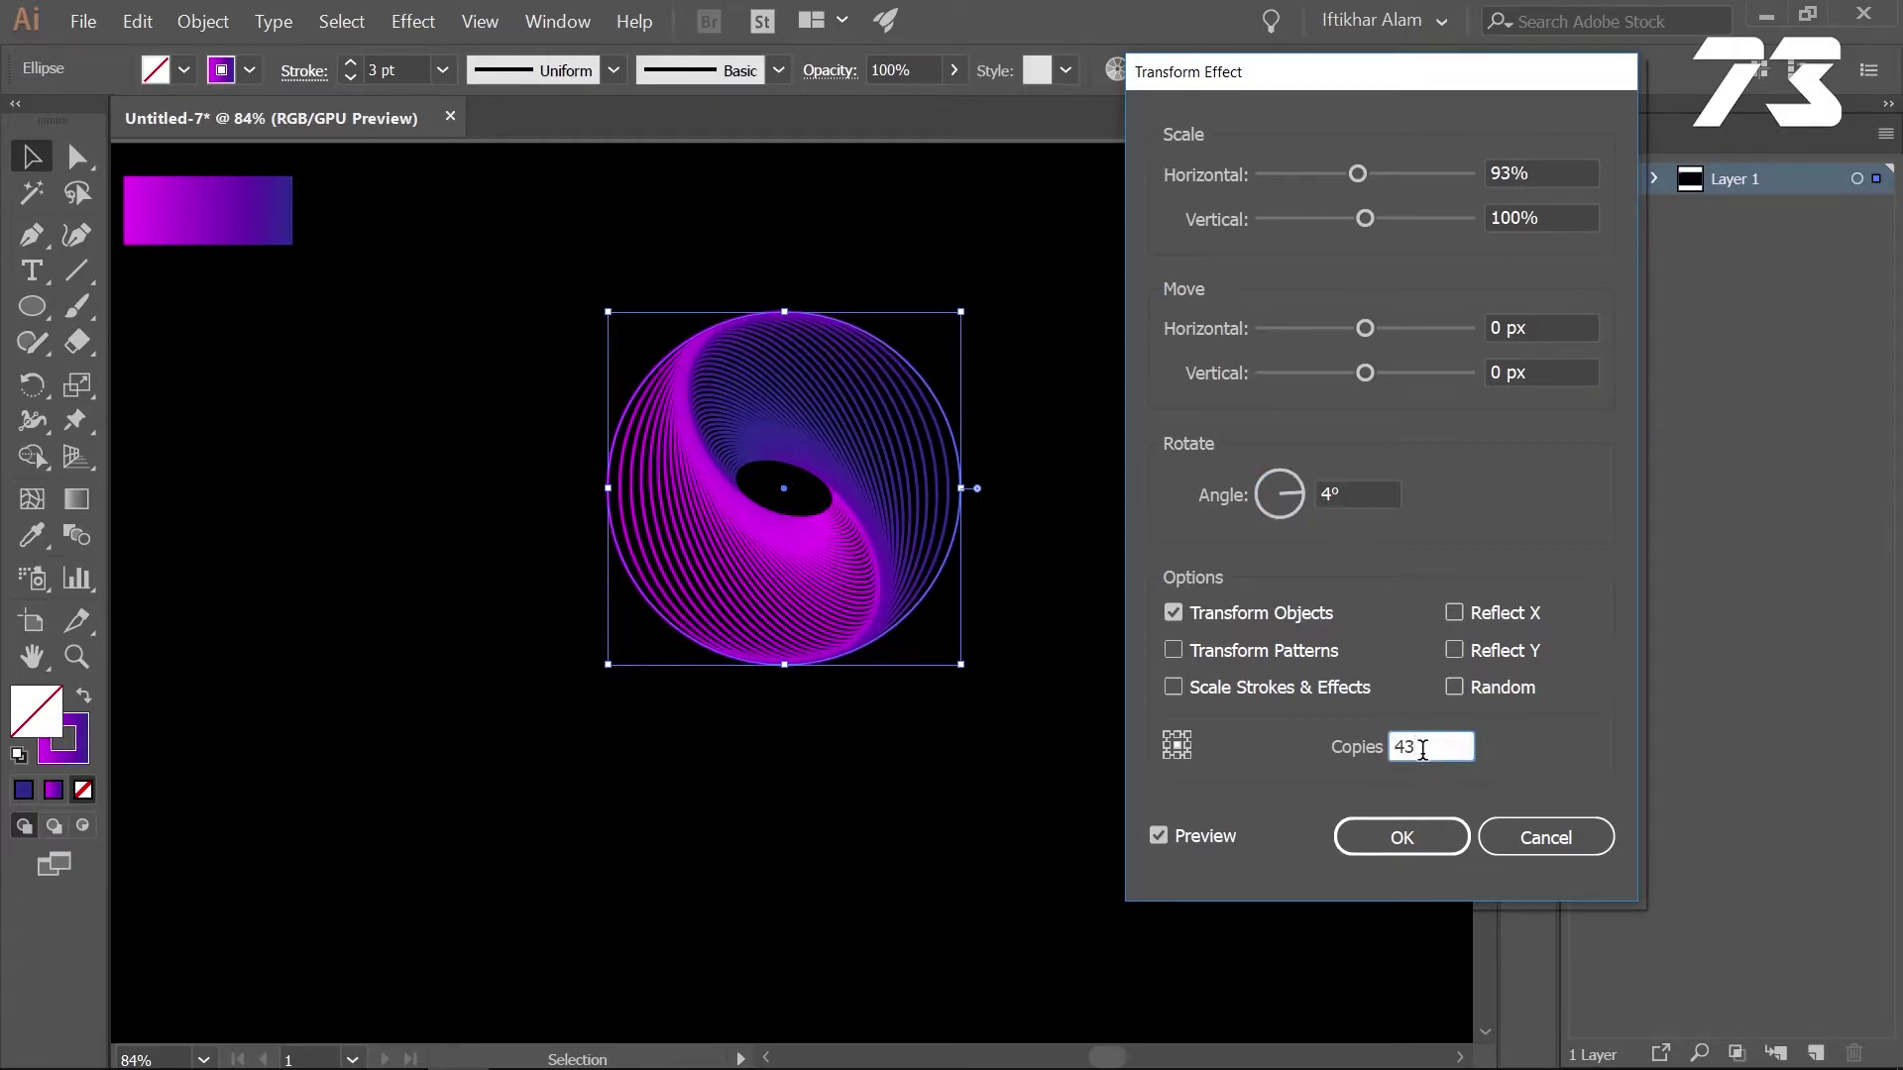
{"action": "key", "text": "Up"}
{"action": "key", "text": "Up"}
{"action": "key", "text": "Up"}
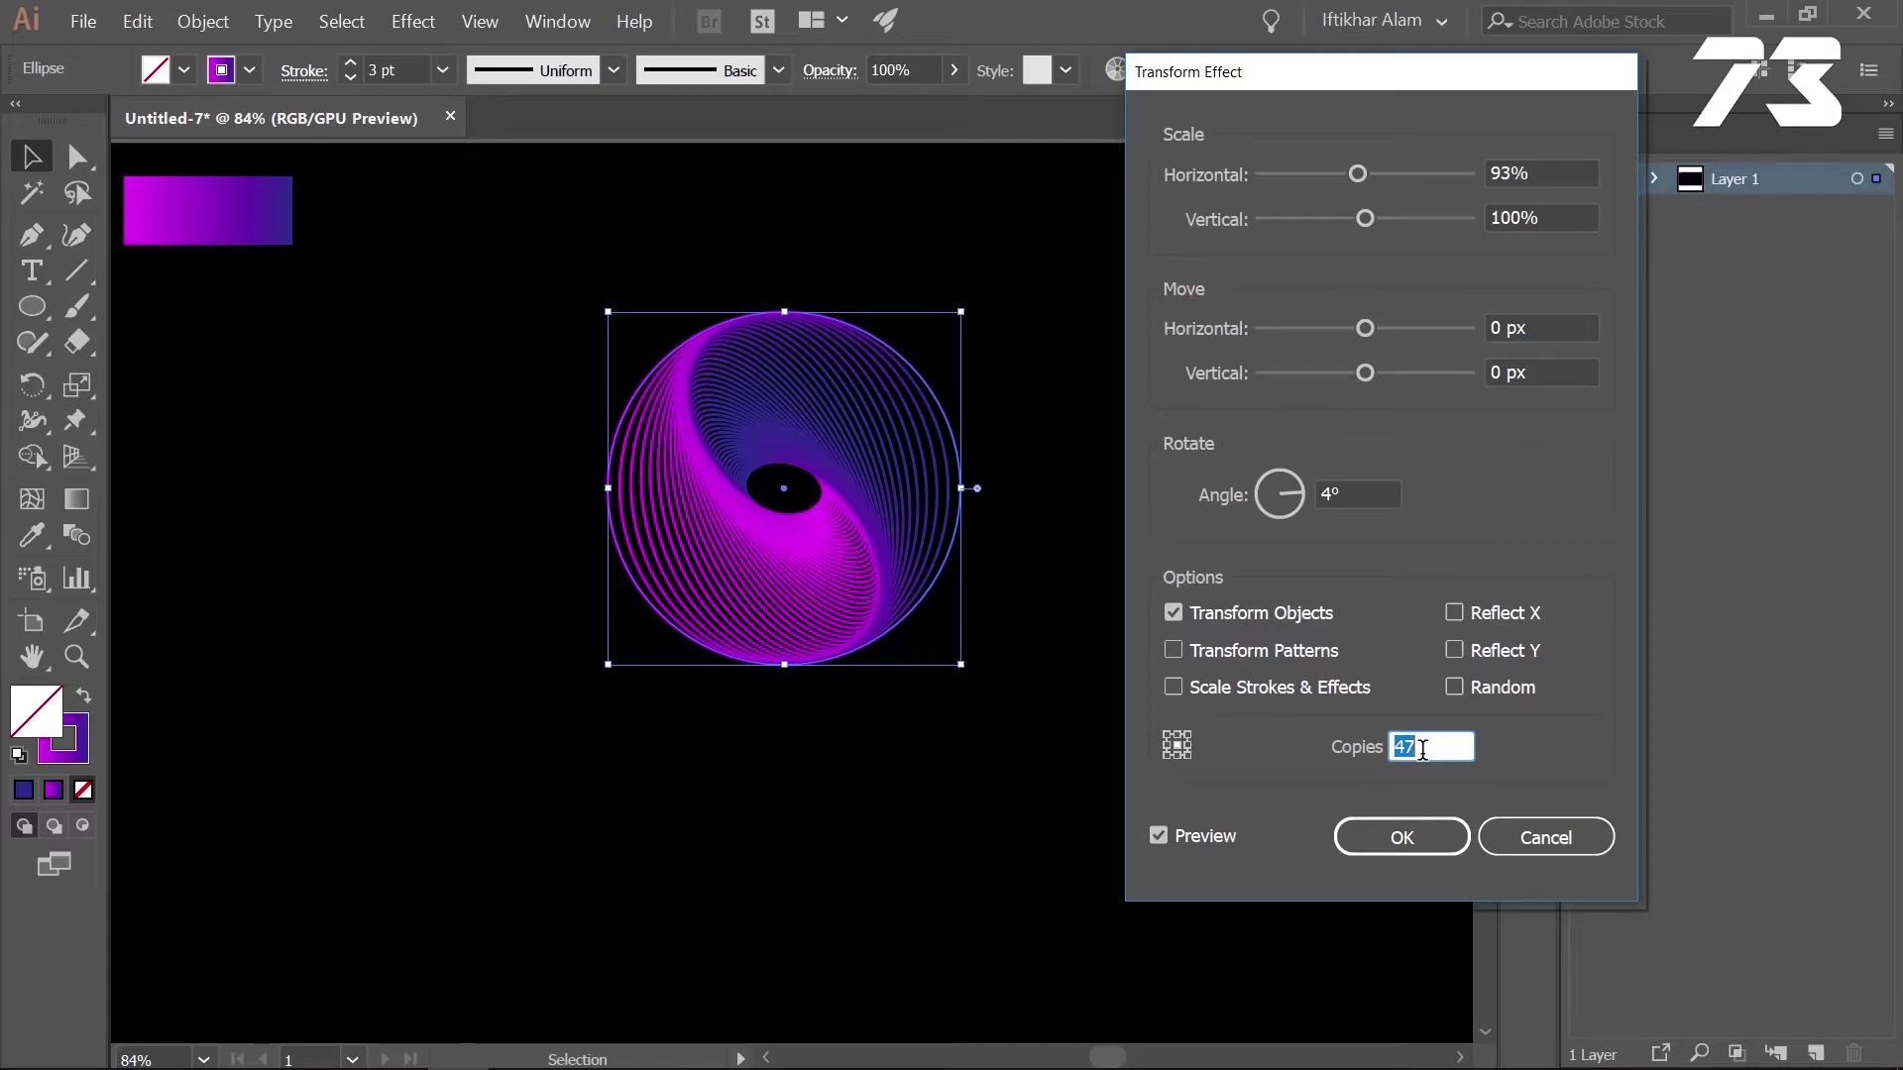
{"action": "key", "text": "Up"}
{"action": "key", "text": "Up"}
{"action": "key", "text": "Up"}
{"action": "key", "text": "Up"}
{"action": "left_click", "coordinate": [1546, 173]}
{"action": "key", "text": "Up"}
{"action": "key", "text": "Up"}
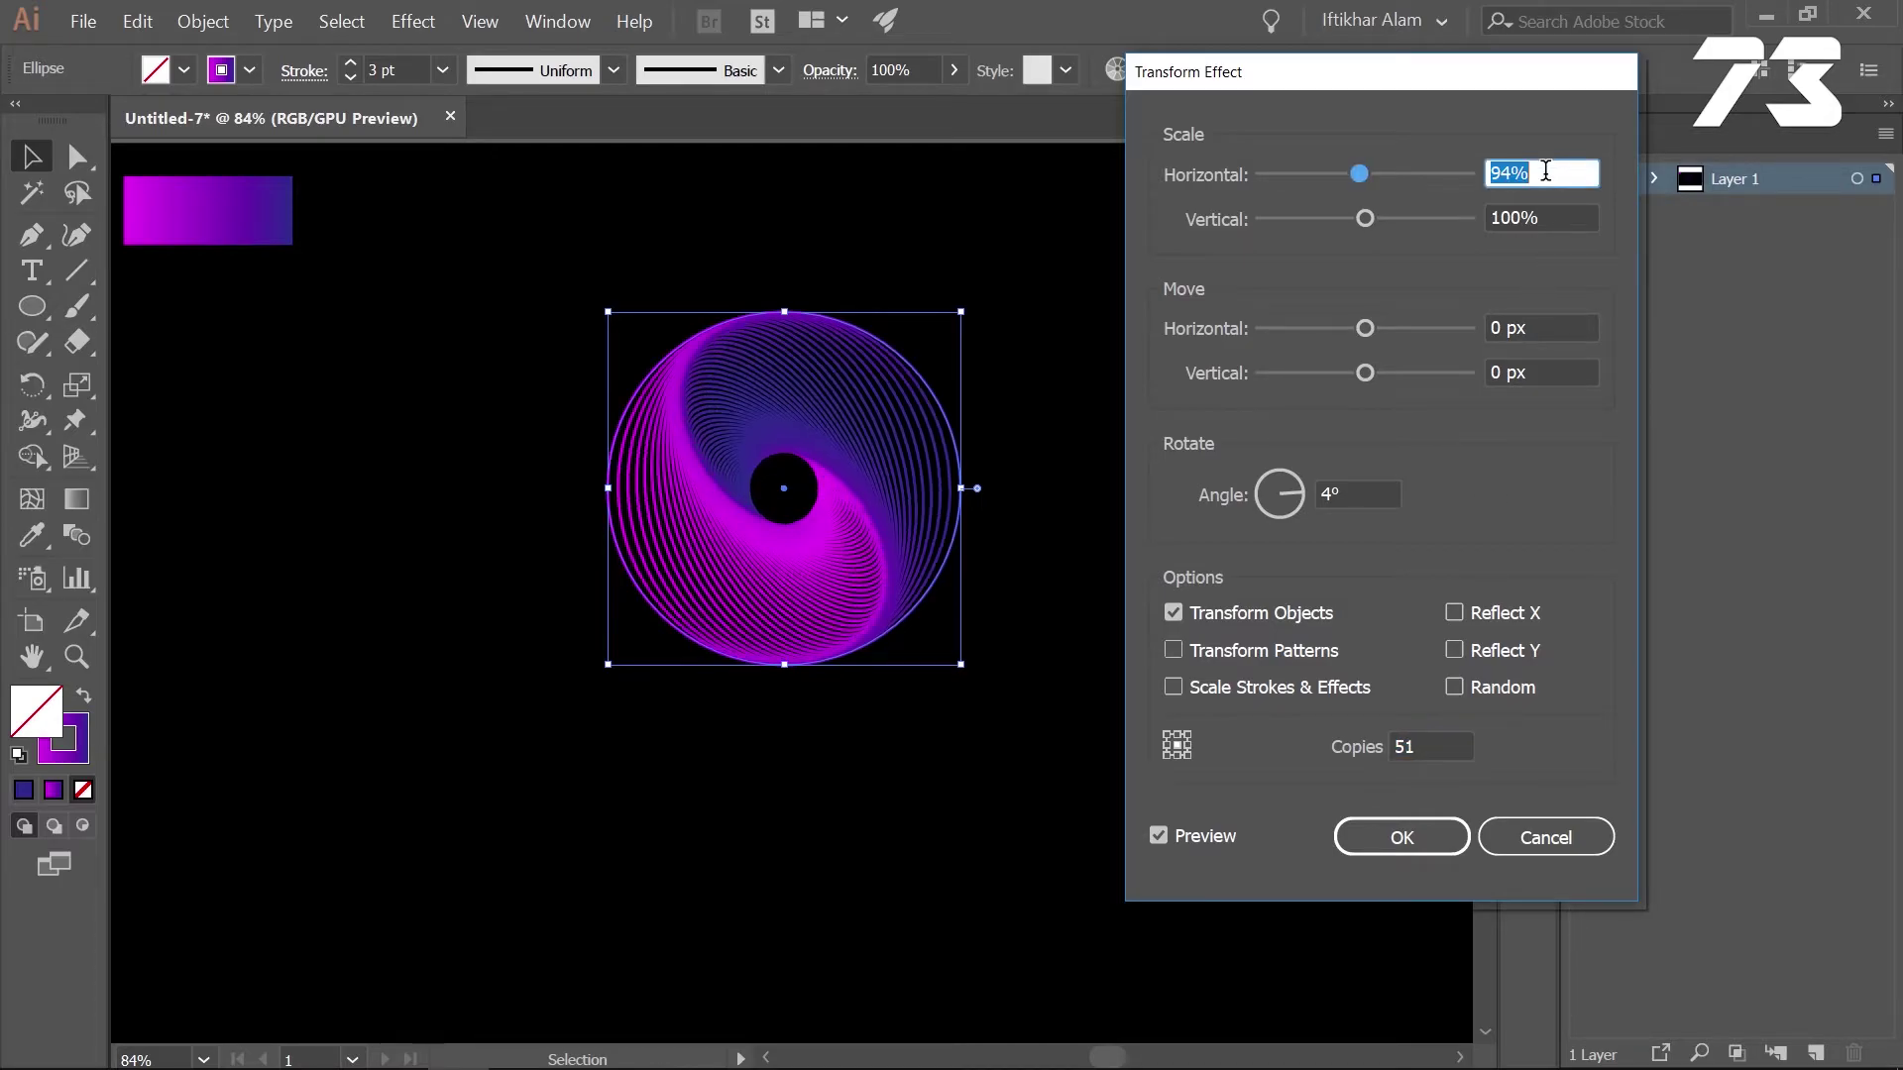
{"action": "key", "text": "Up"}
{"action": "key", "text": "Down"}
{"action": "key", "text": "Down"}
{"action": "key", "text": "Down"}
{"action": "key", "text": "Down"}
{"action": "key", "text": "Up"}
{"action": "key", "text": "Up"}
Apply the Transform effect and move the spiral circle to the bottom-left corner
{"action": "left_click", "coordinate": [1407, 838]}
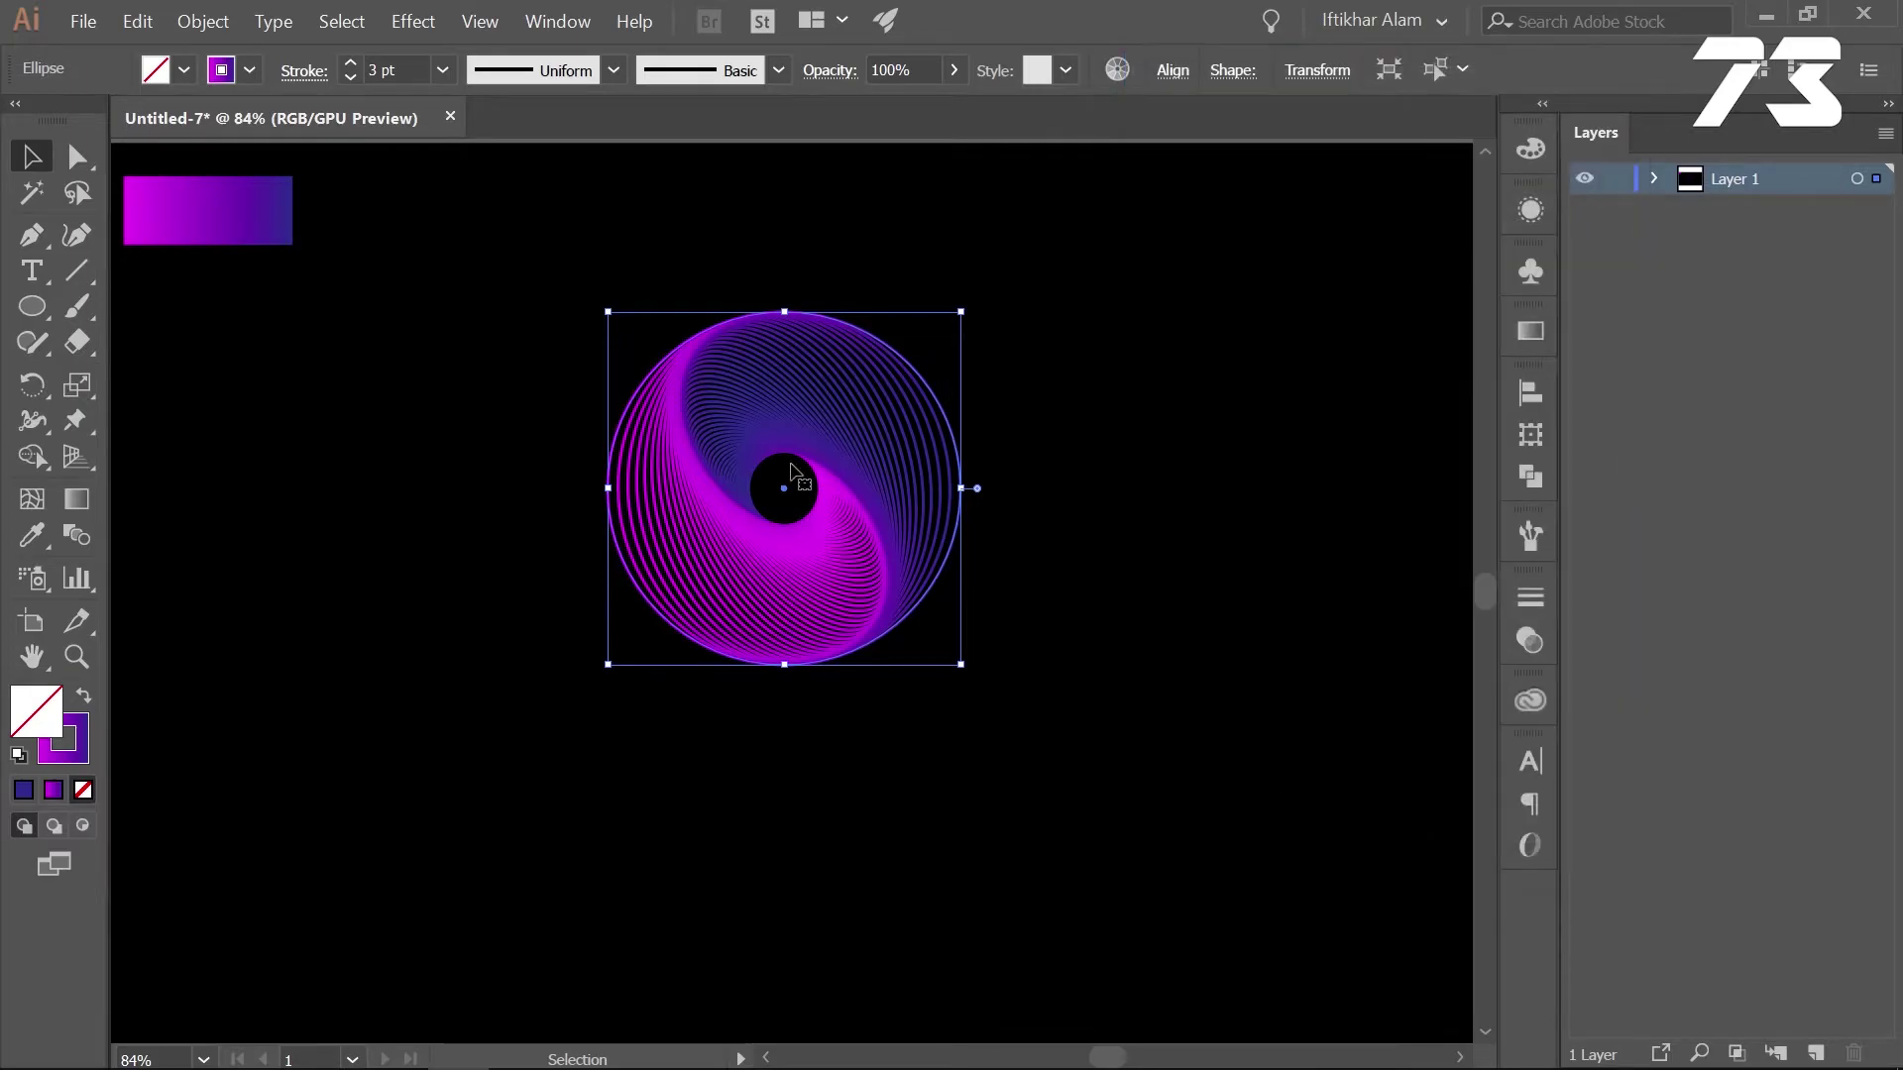
{"action": "left_click", "coordinate": [536, 552]}
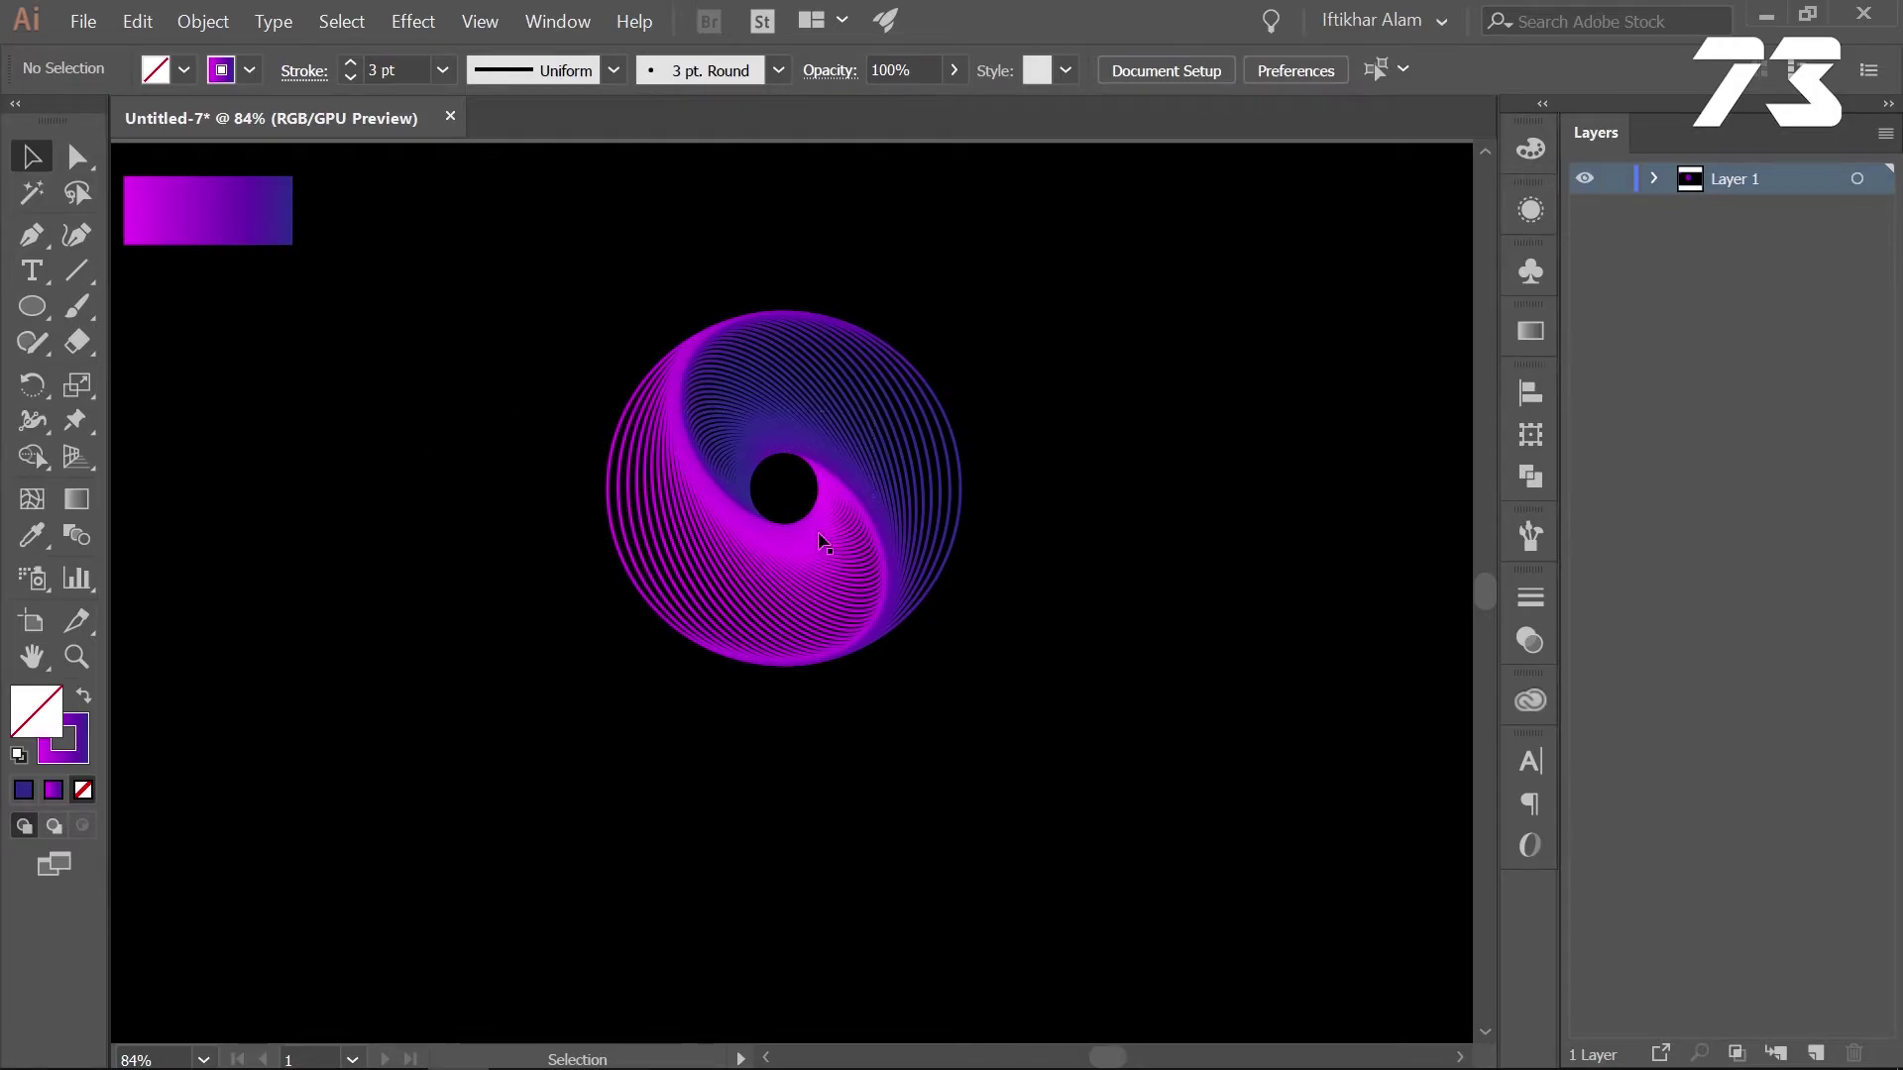
{"action": "mouse_move", "coordinate": [857, 429]}
{"action": "left_mouse_down"}
{"action": "mouse_move", "coordinate": [418, 770]}
{"action": "mouse_move", "coordinate": [377, 773]}
{"action": "left_mouse_up"}
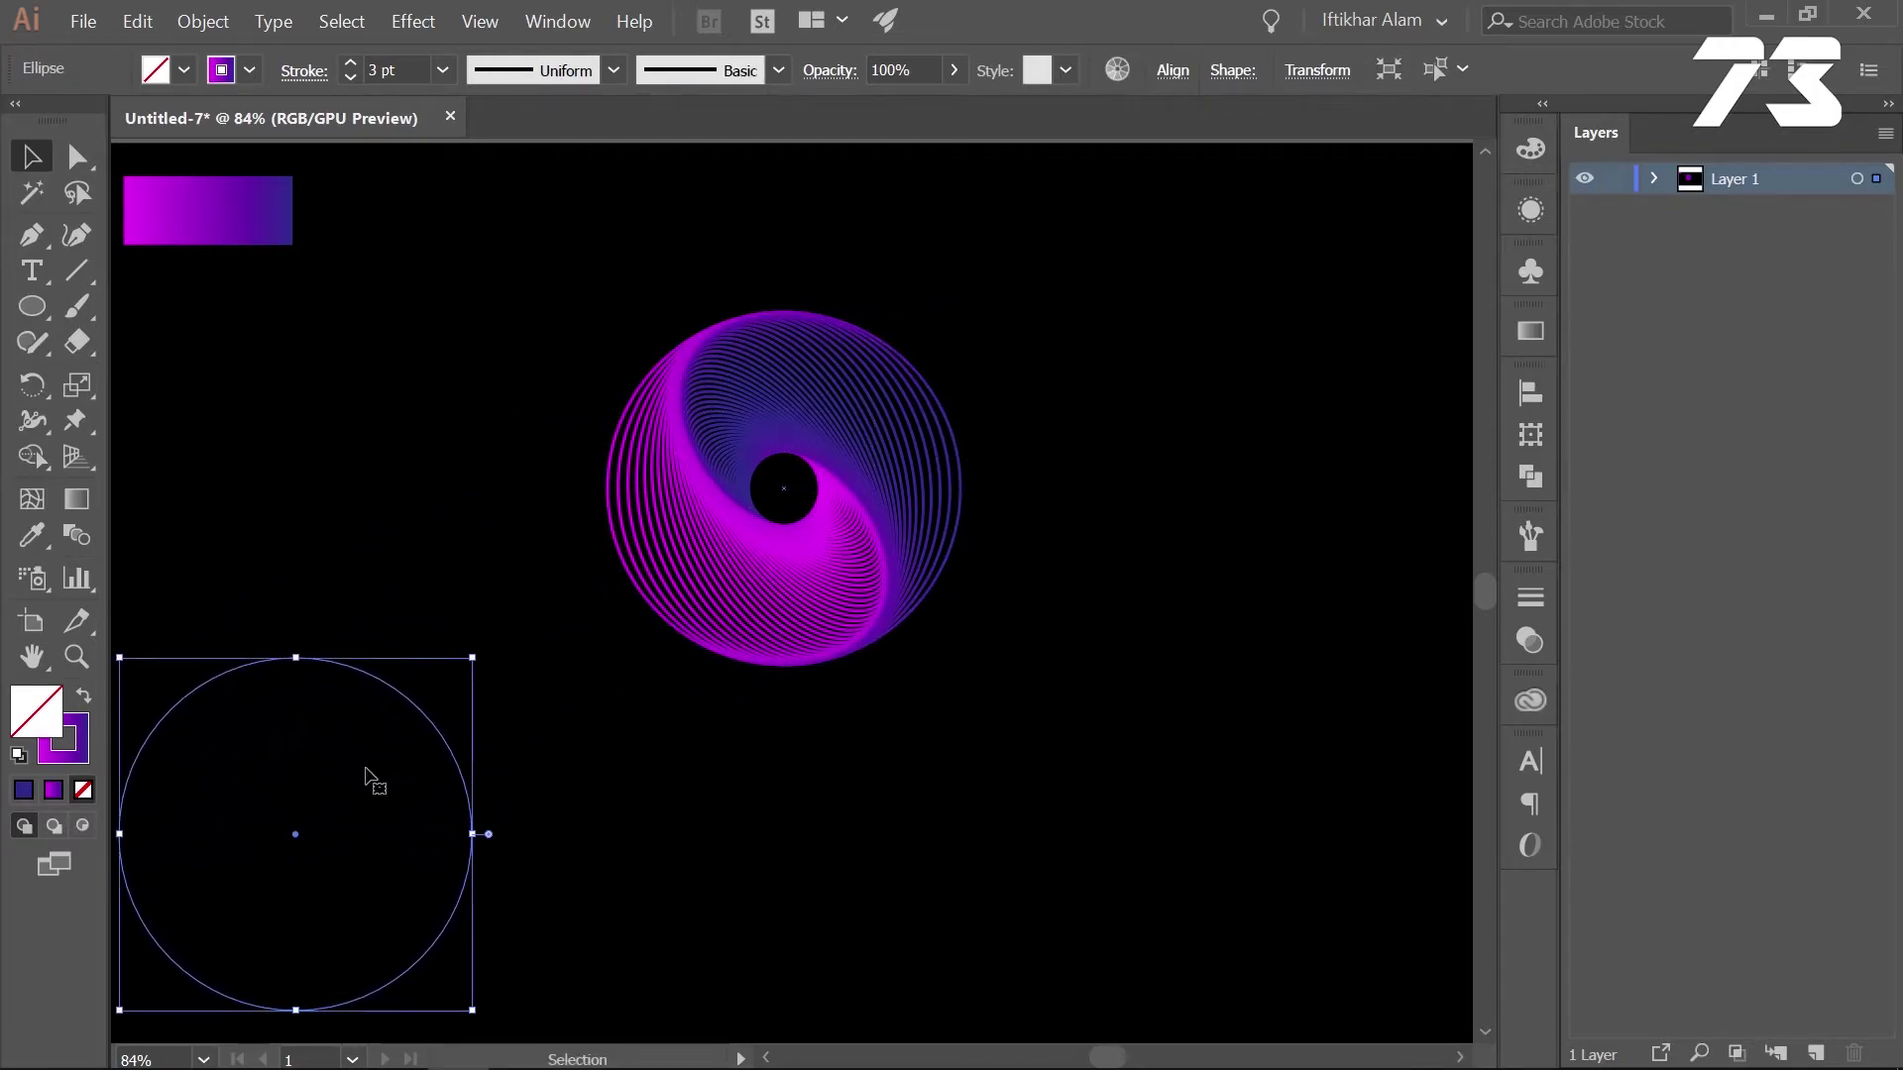
Create a 3-sided polygon, enlarge it, and position it near the top centre
{"action": "left_click", "coordinate": [485, 528]}
{"action": "mouse_move", "coordinate": [33, 306]}
{"action": "left_mouse_down"}
{"action": "mouse_move", "coordinate": [190, 342]}
{"action": "mouse_move", "coordinate": [167, 422]}
{"action": "left_mouse_up"}
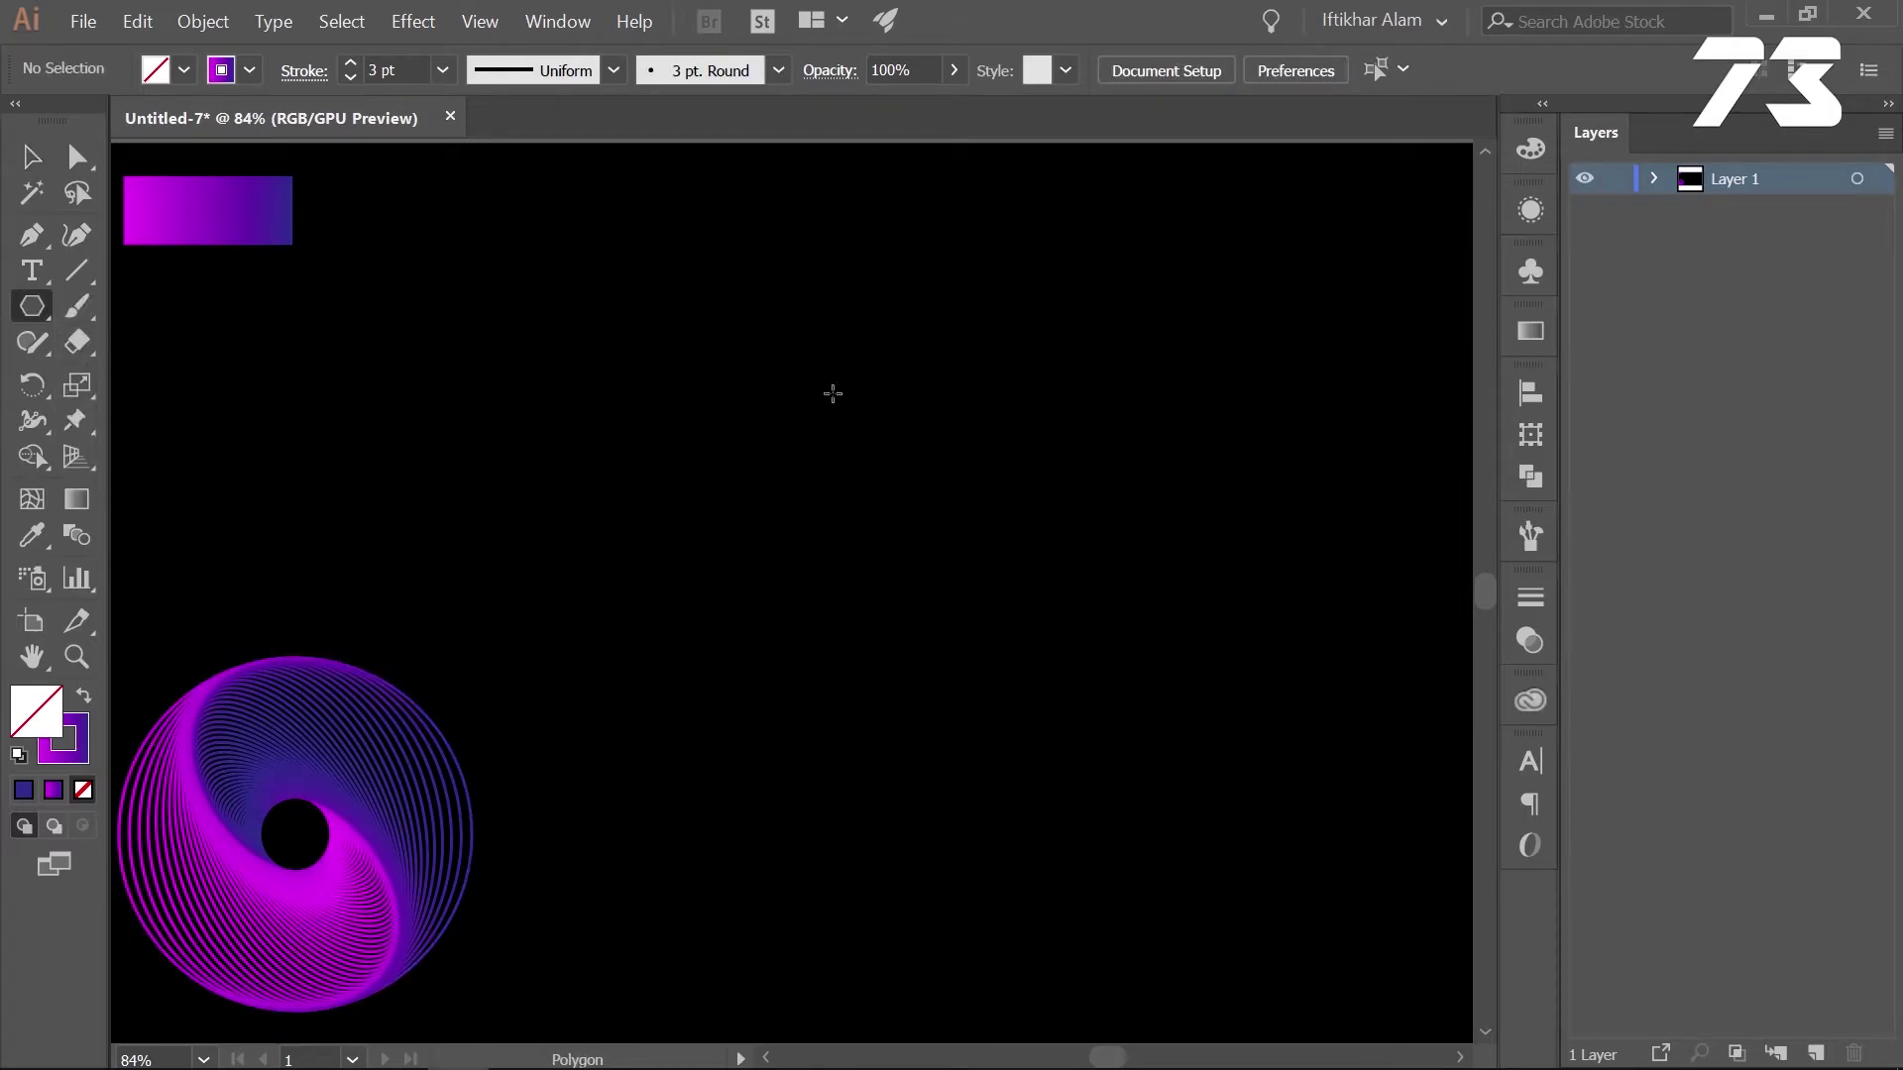
{"action": "left_click", "coordinate": [836, 431]}
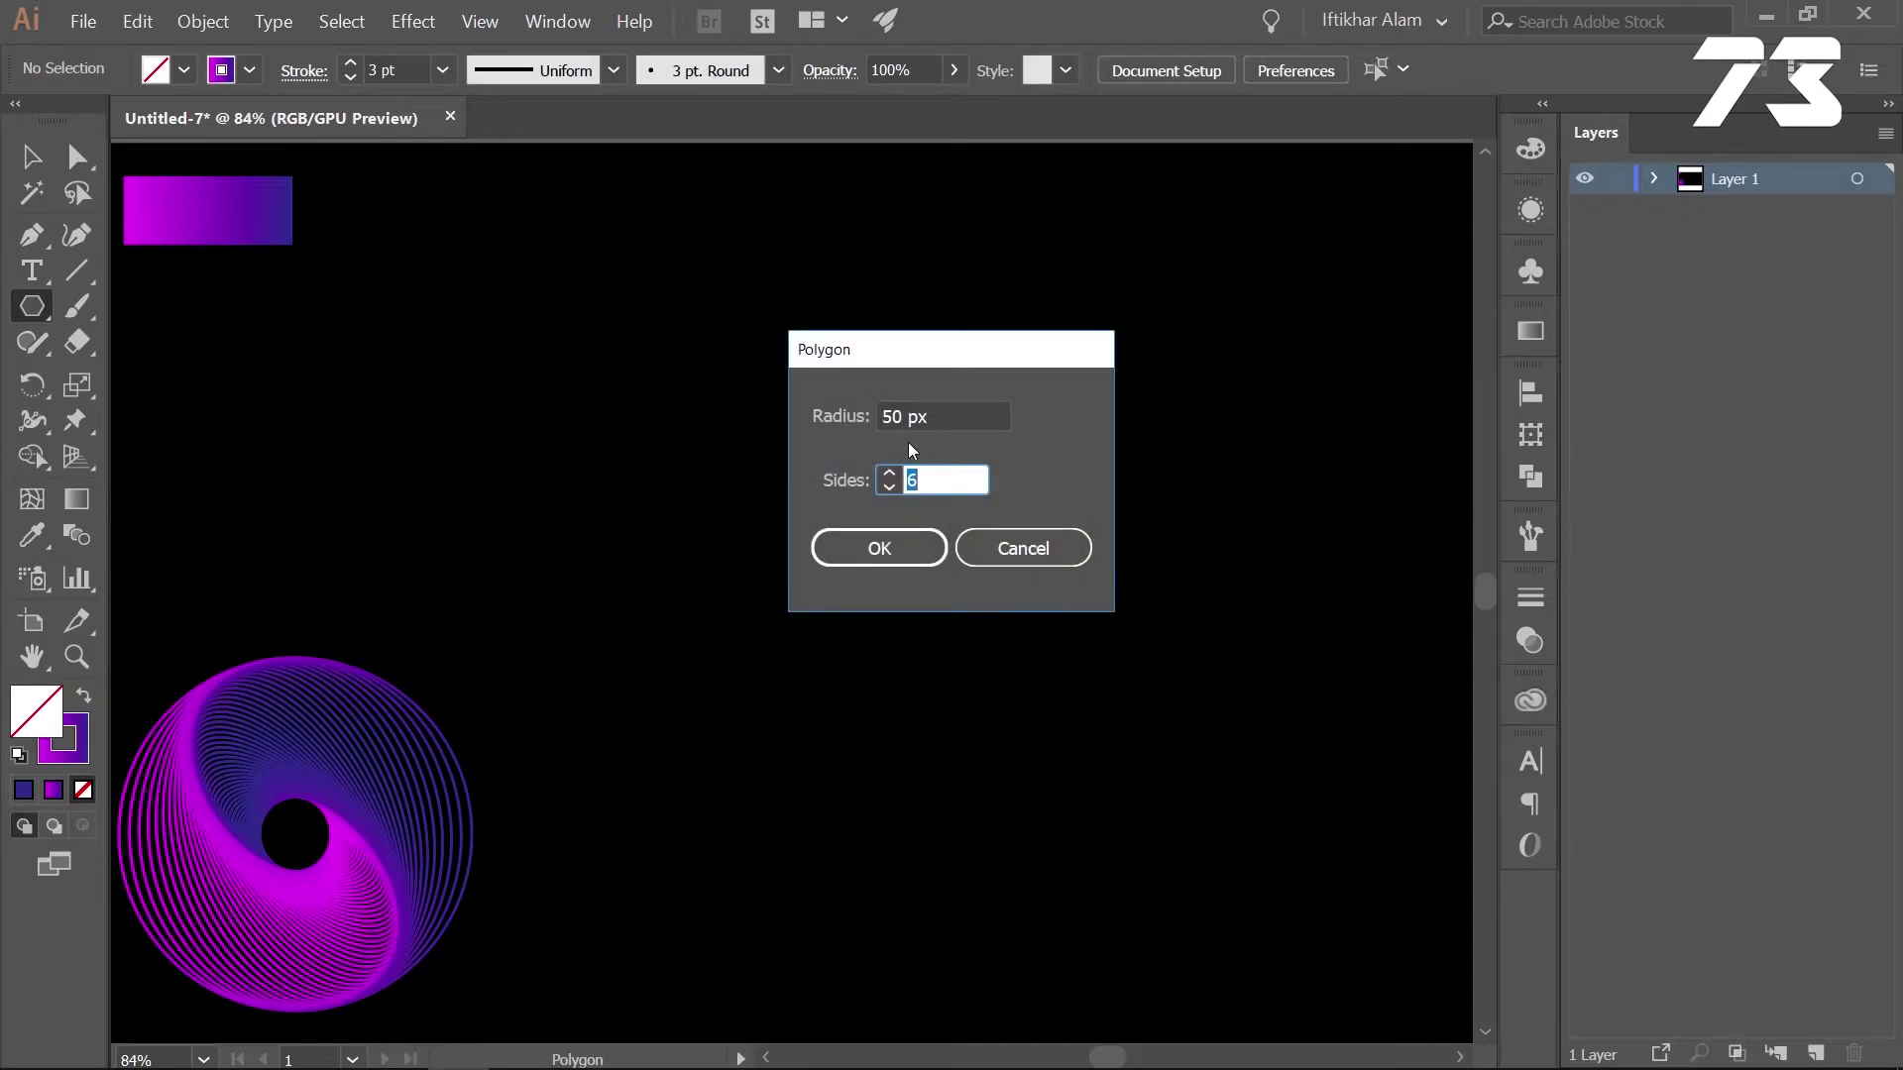
{"action": "type", "text": "3"}
{"action": "left_click", "coordinate": [884, 545]}
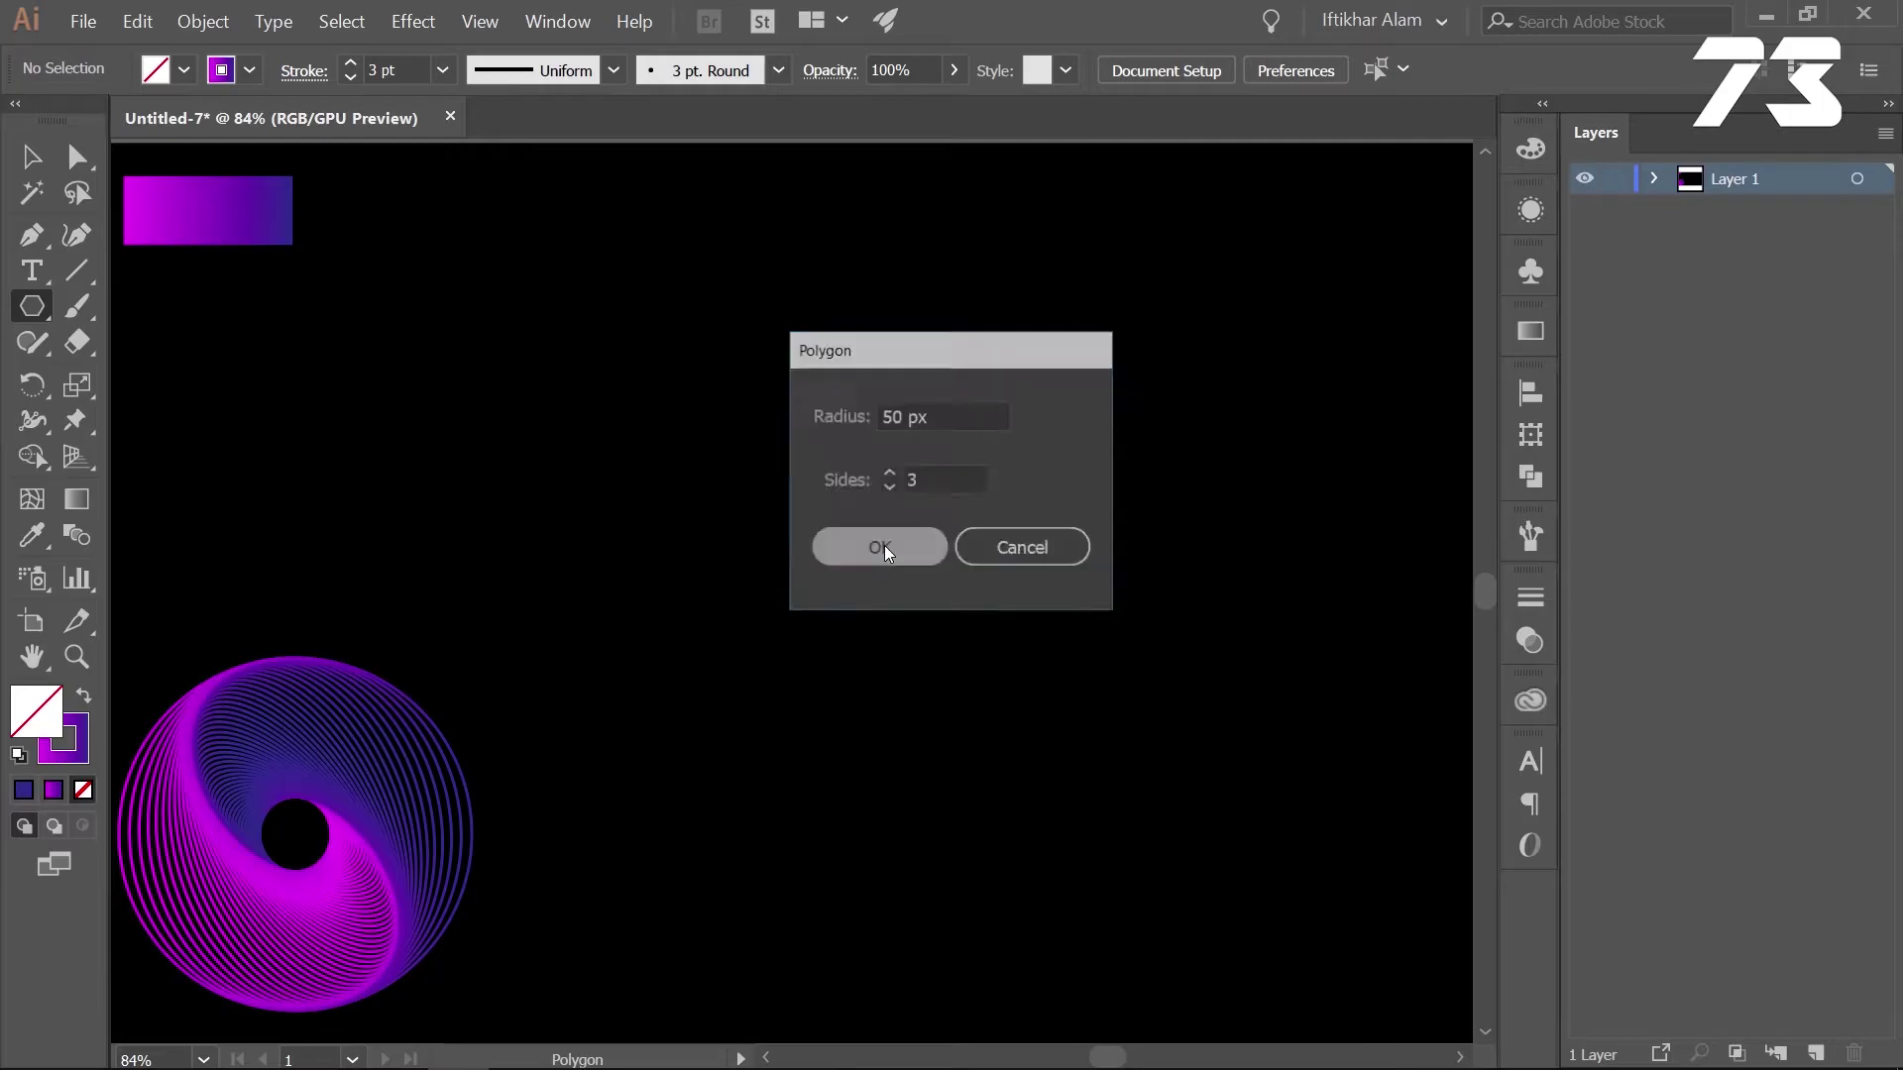
{"action": "left_click", "coordinate": [30, 157]}
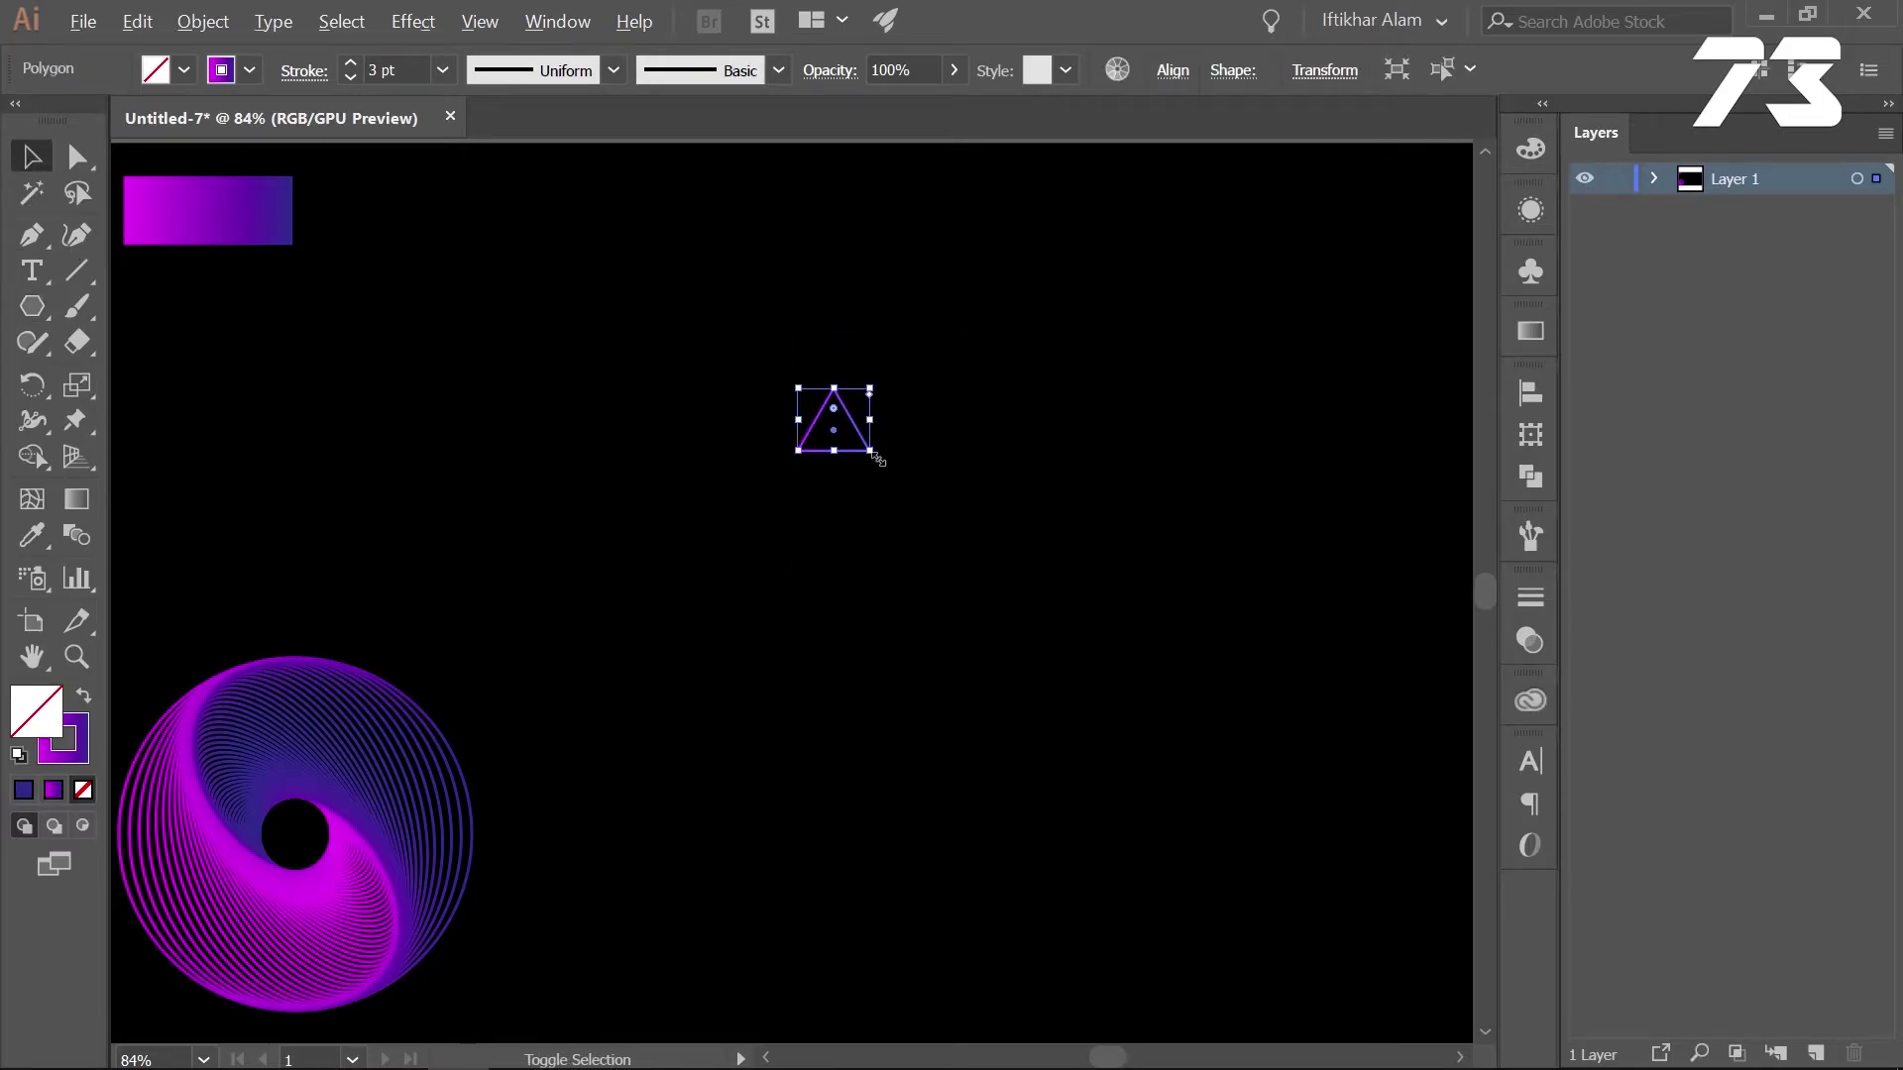
{"action": "left_click_drag", "start_coordinate": [870, 452], "coordinate": [979, 551]}
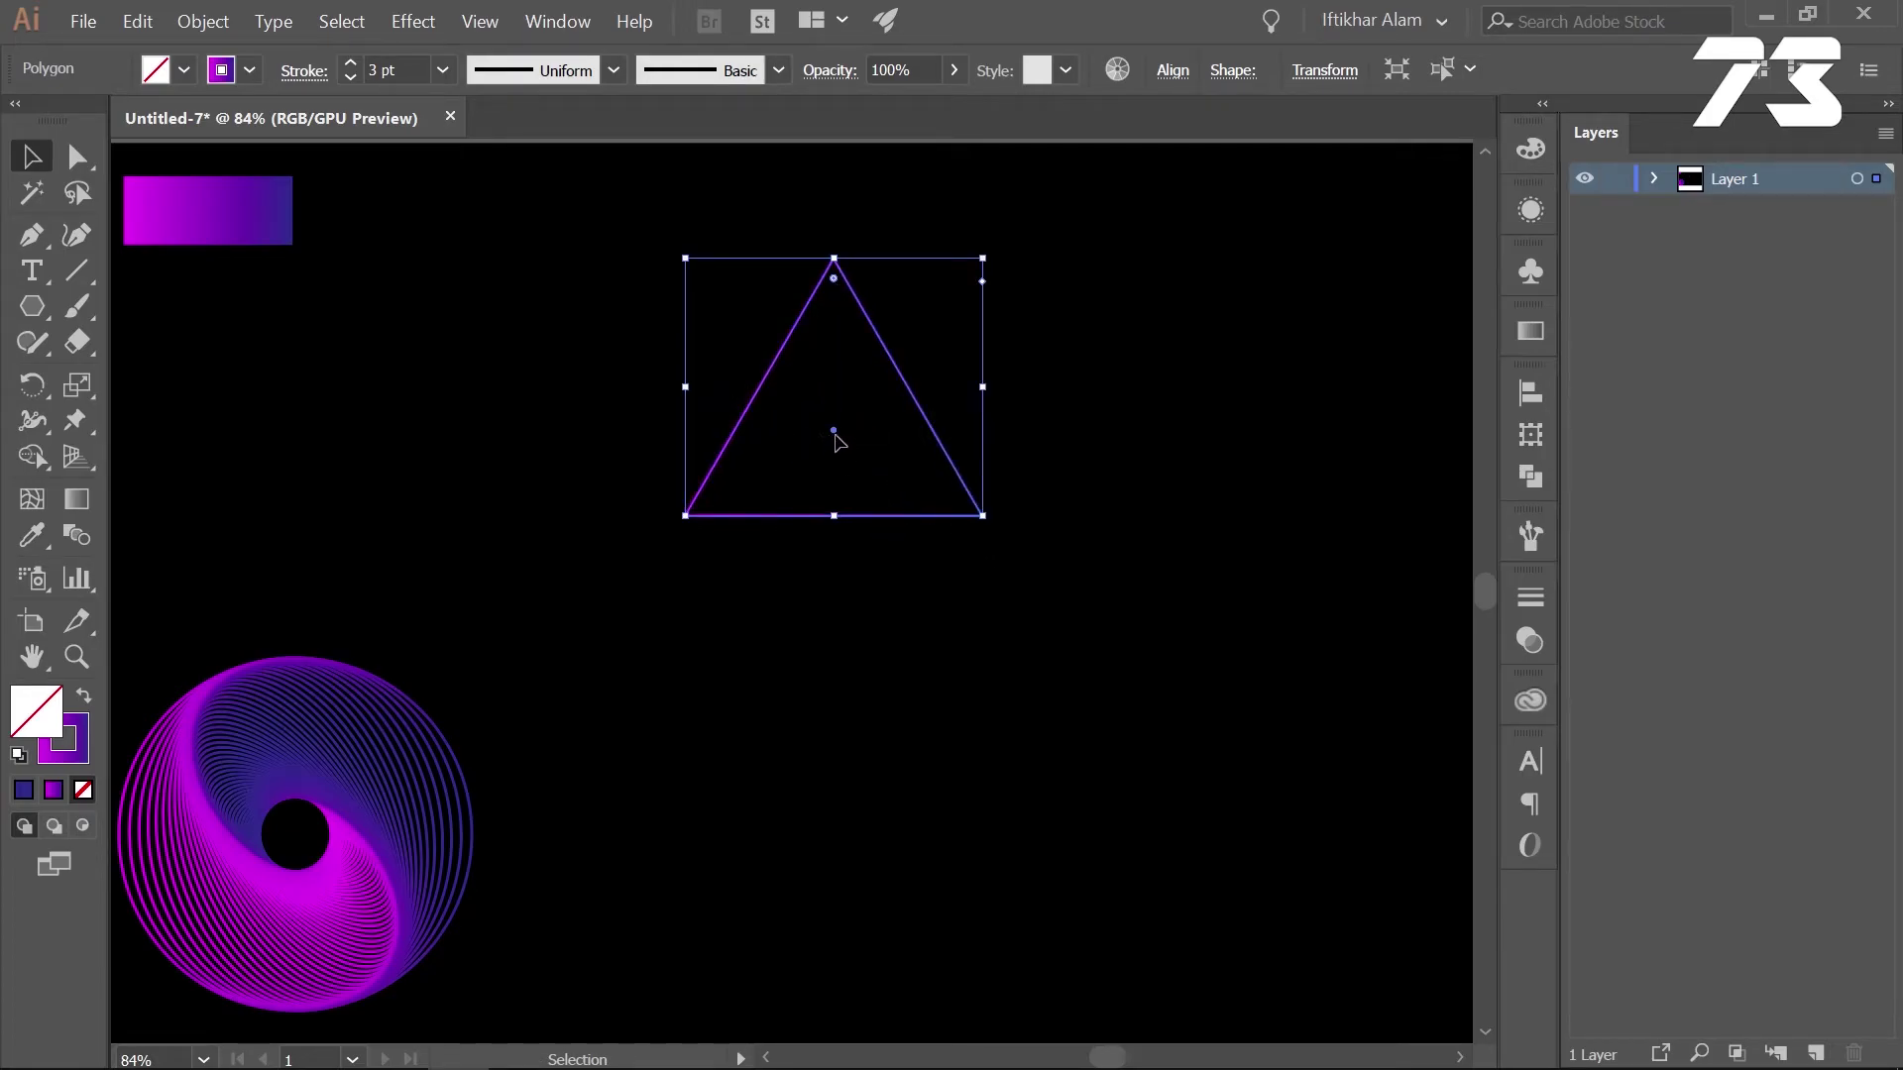
{"action": "left_click_drag", "start_coordinate": [834, 437], "coordinate": [722, 509]}
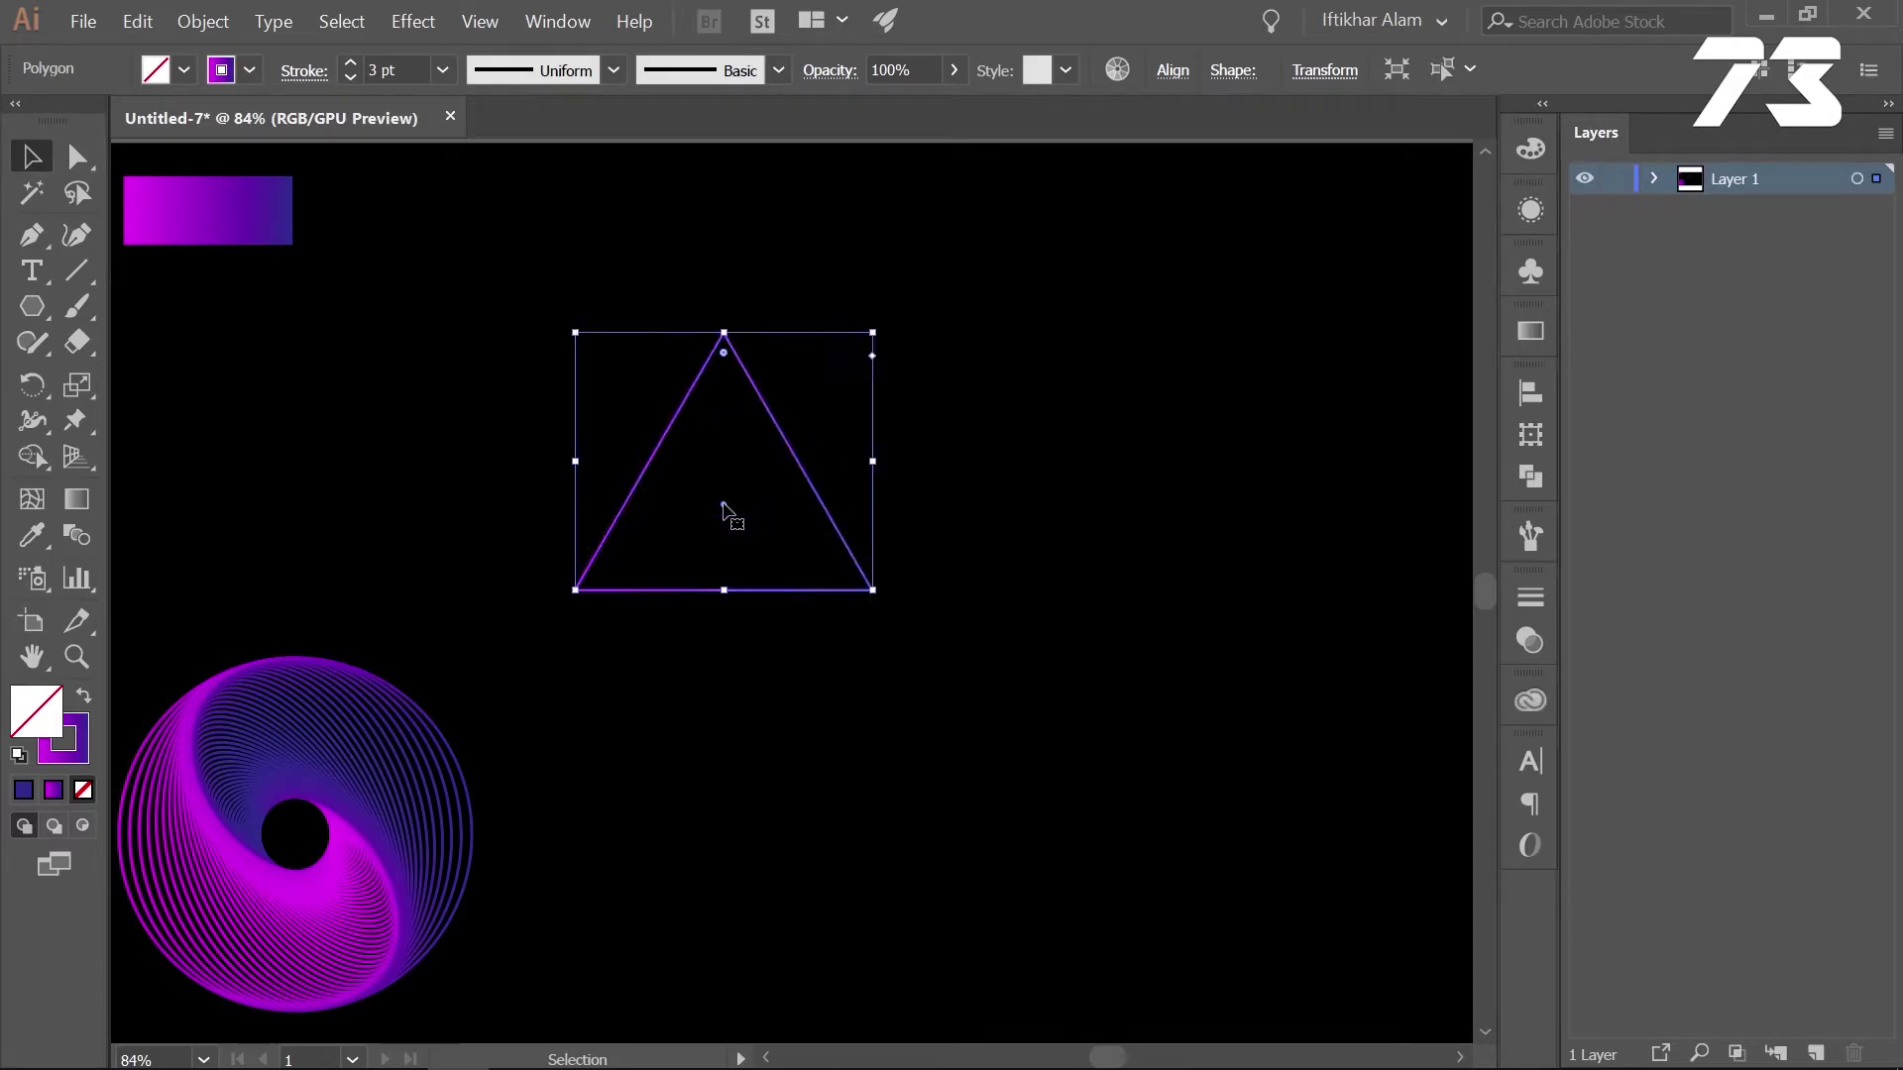
Preview a Transform effect on the triangle, trying 46 copies and a narrower horizontal scale
{"action": "left_click", "coordinate": [423, 25]}
{"action": "mouse_move", "coordinate": [480, 241]}
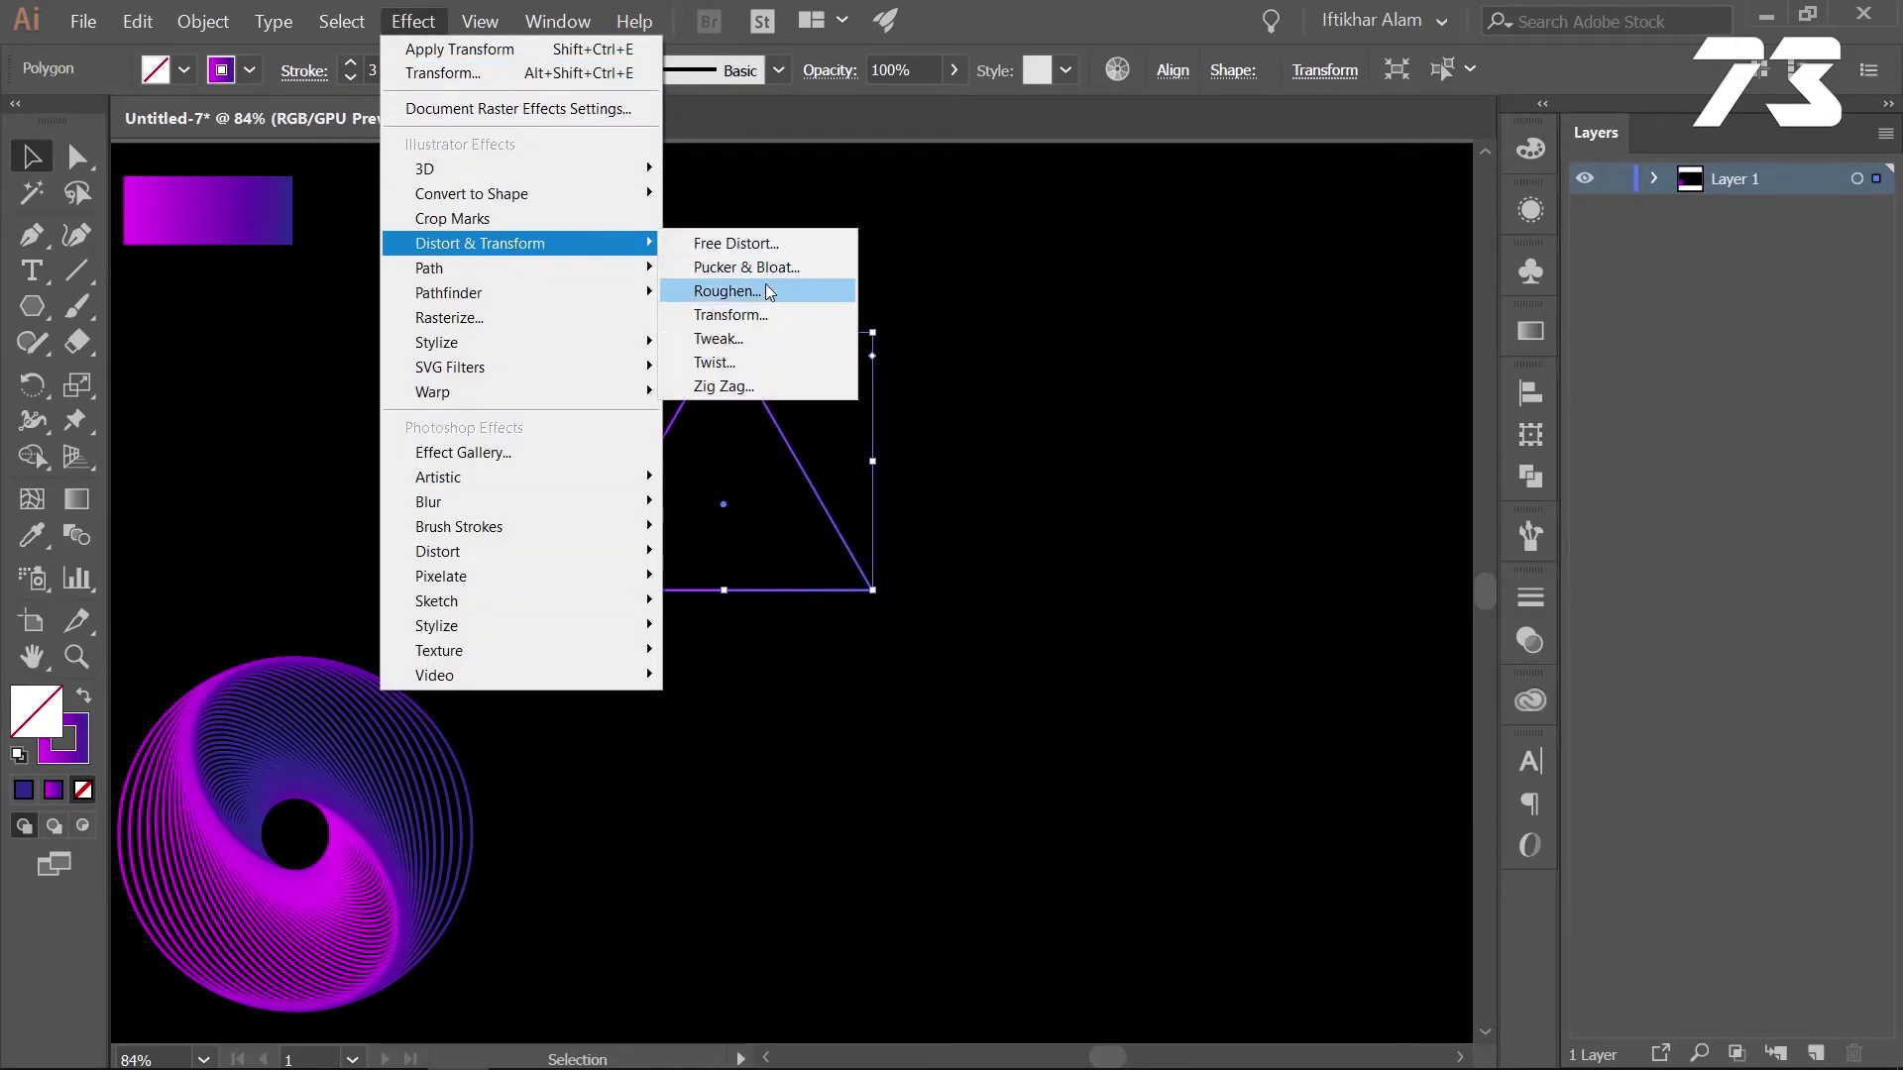
{"action": "left_click", "coordinate": [728, 315]}
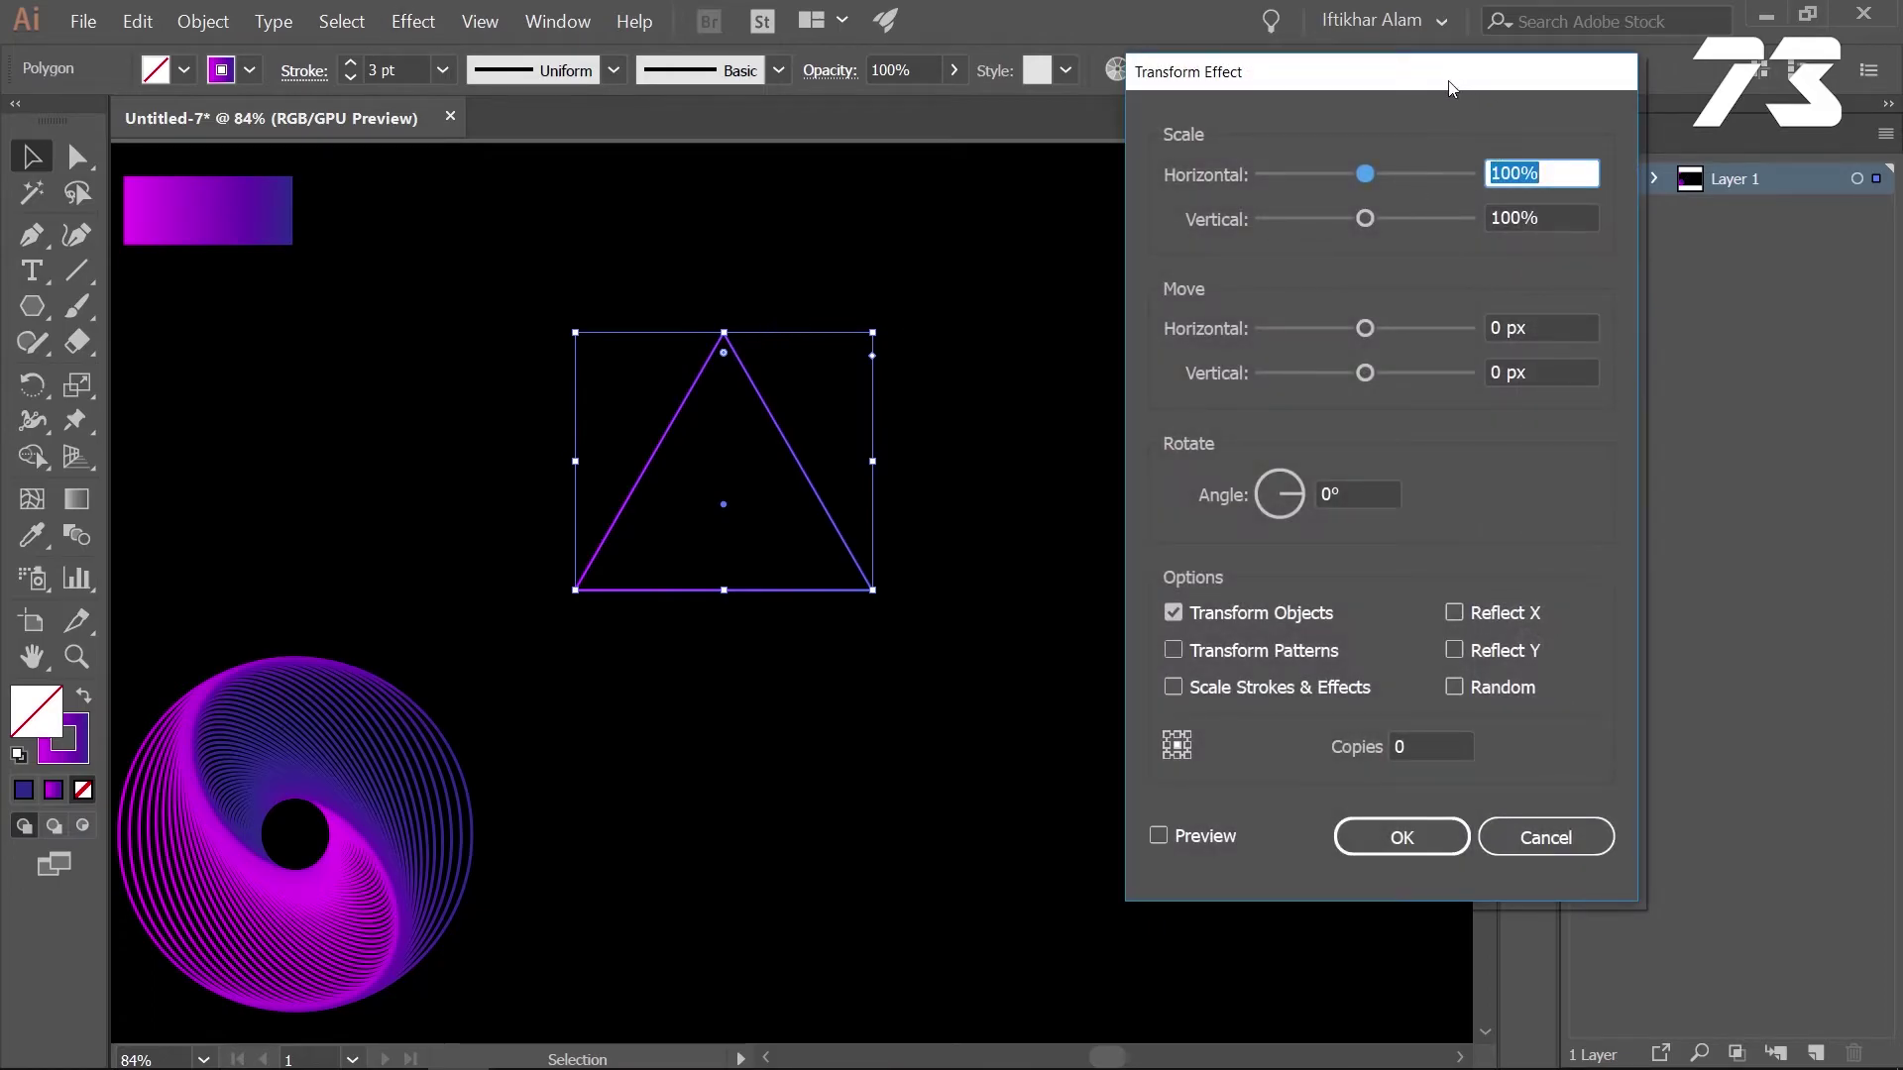
{"action": "left_click_drag", "start_coordinate": [1448, 88], "coordinate": [1397, 76]}
{"action": "left_click", "coordinate": [1151, 824]}
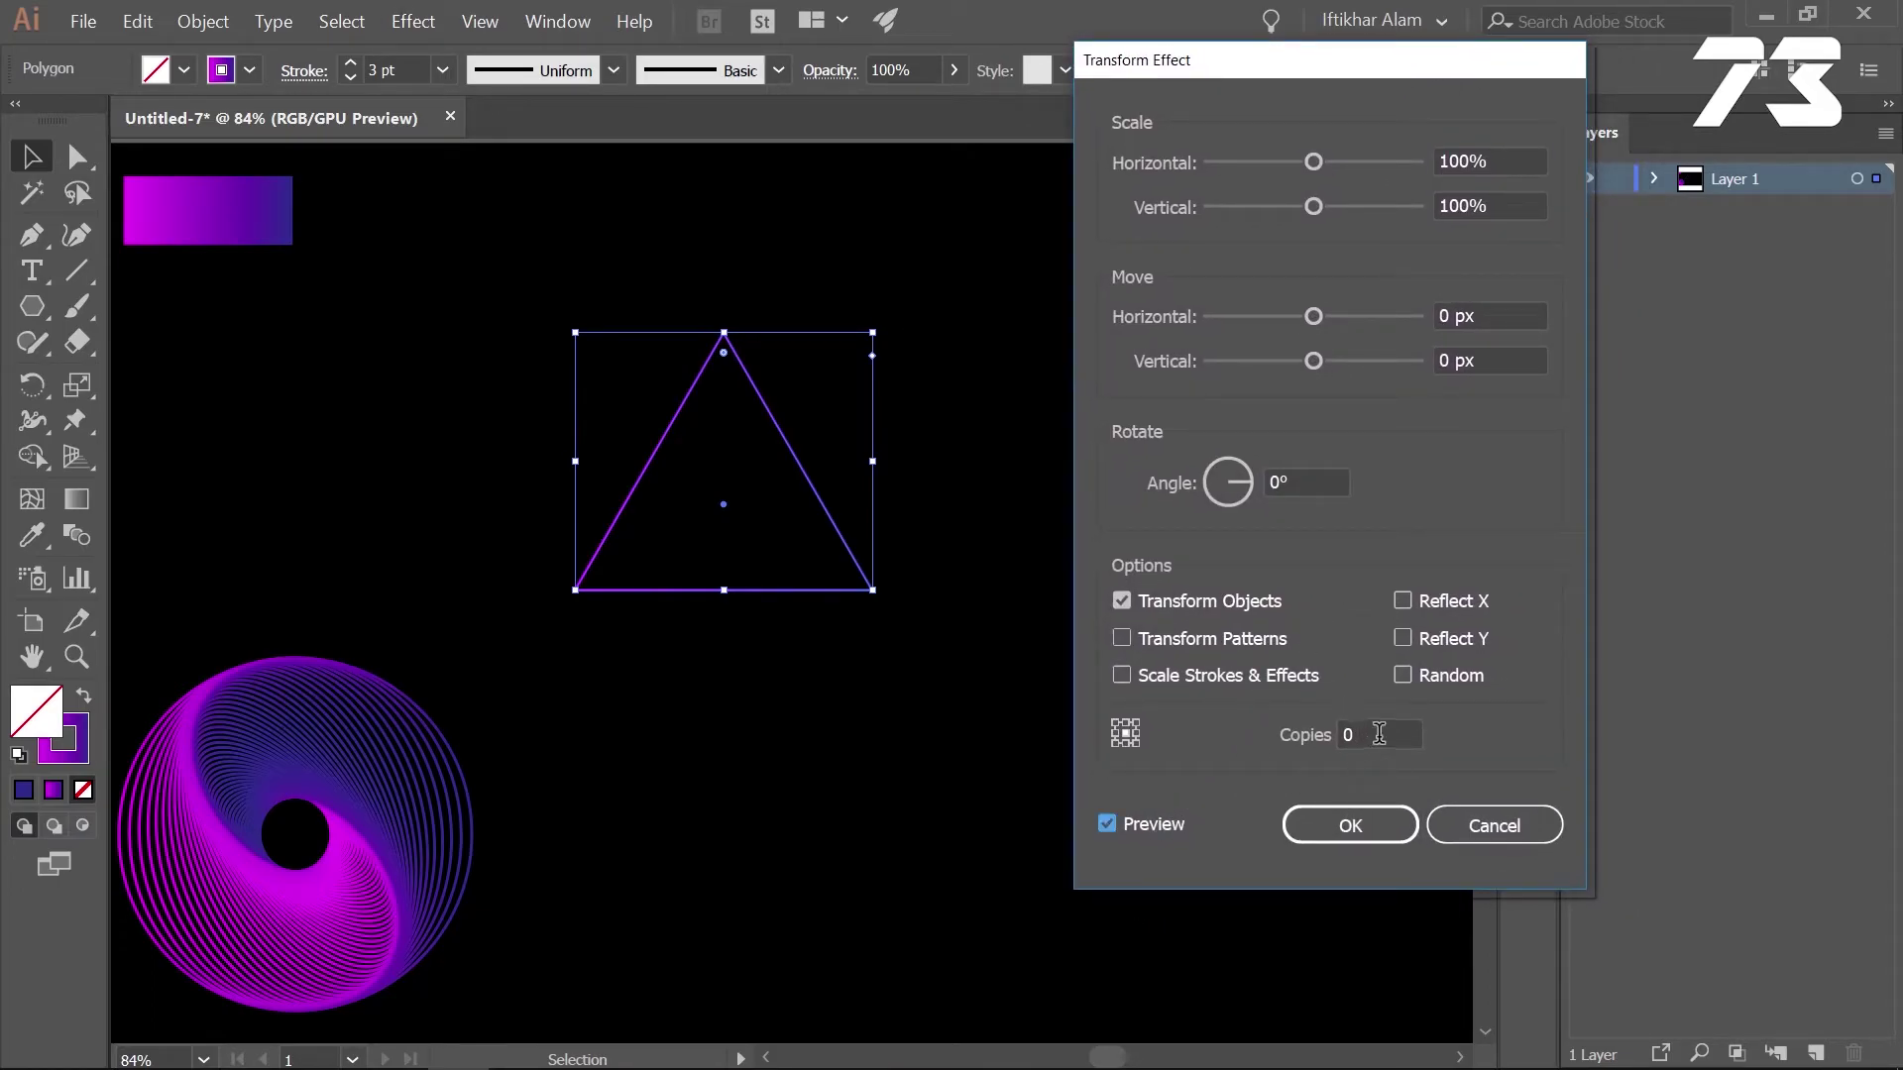
{"action": "left_click_drag", "start_coordinate": [1313, 161], "coordinate": [1310, 162]}
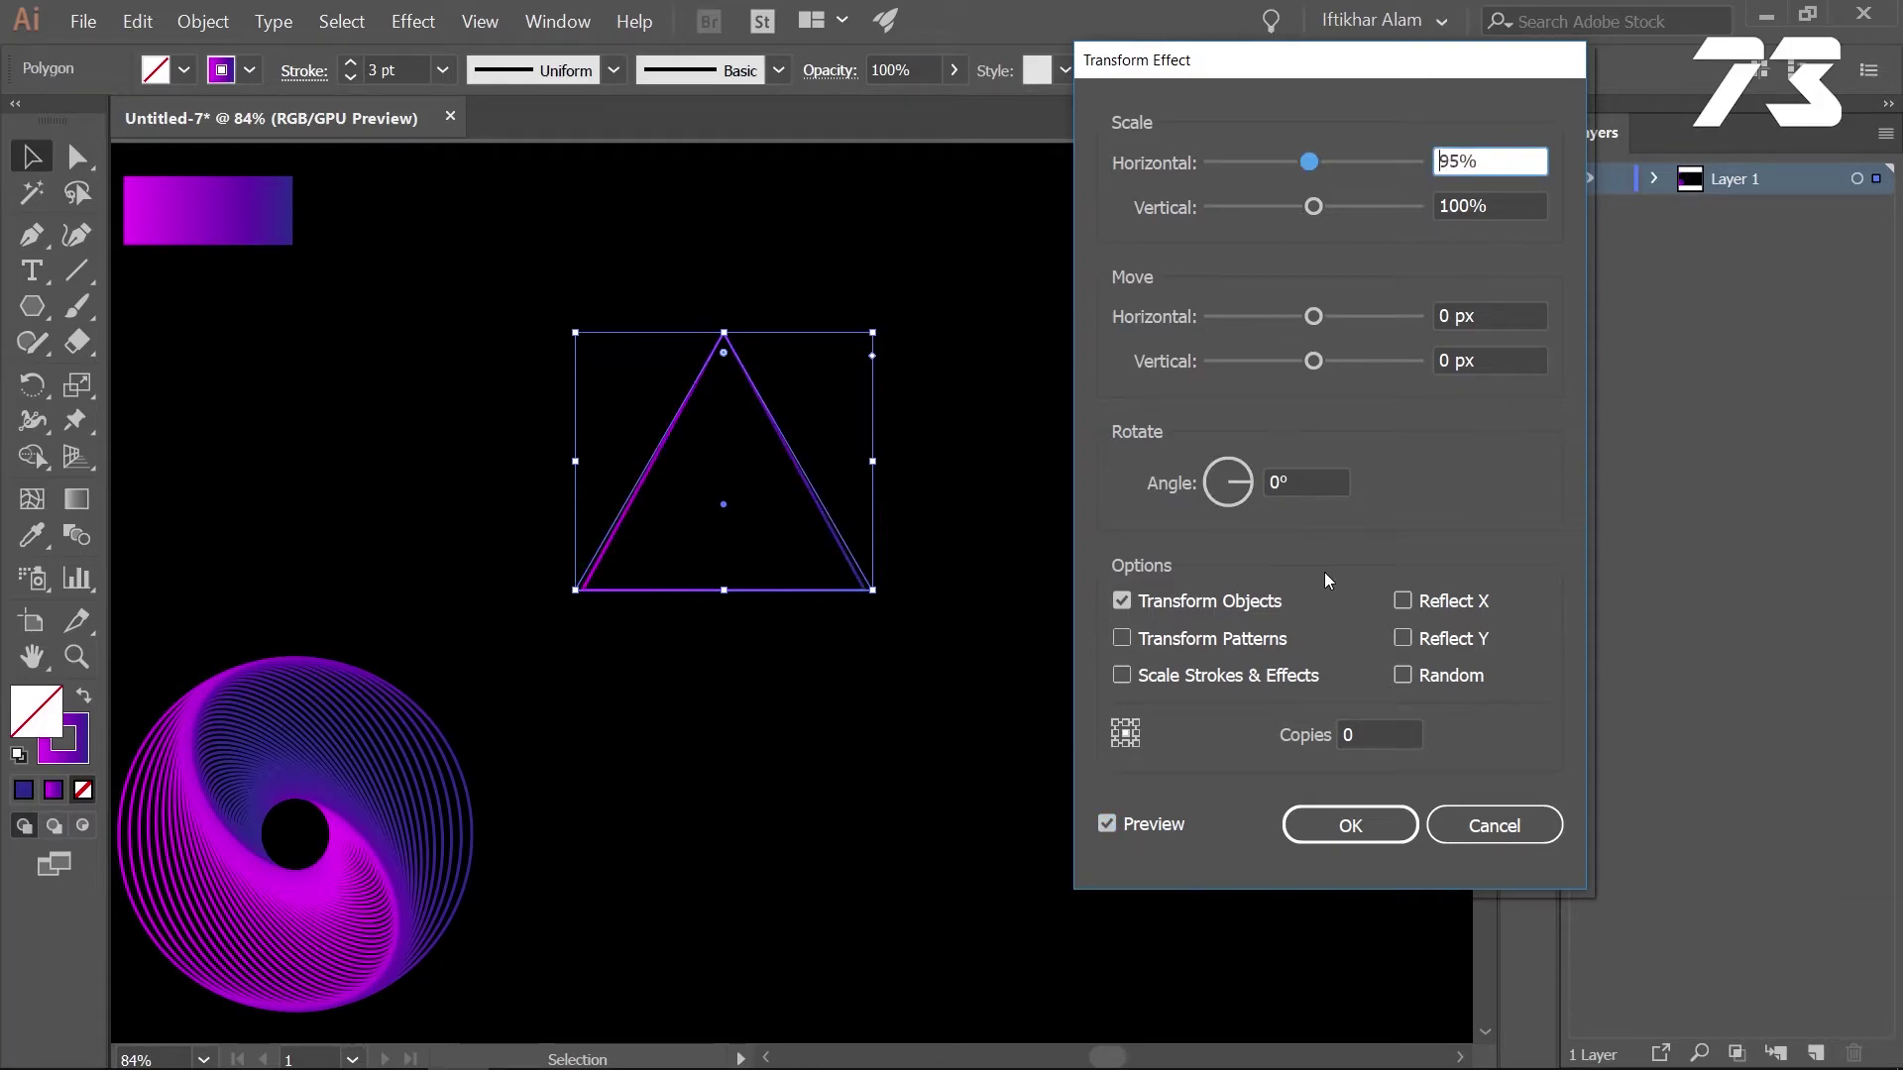
{"action": "double_click", "coordinate": [1389, 734]}
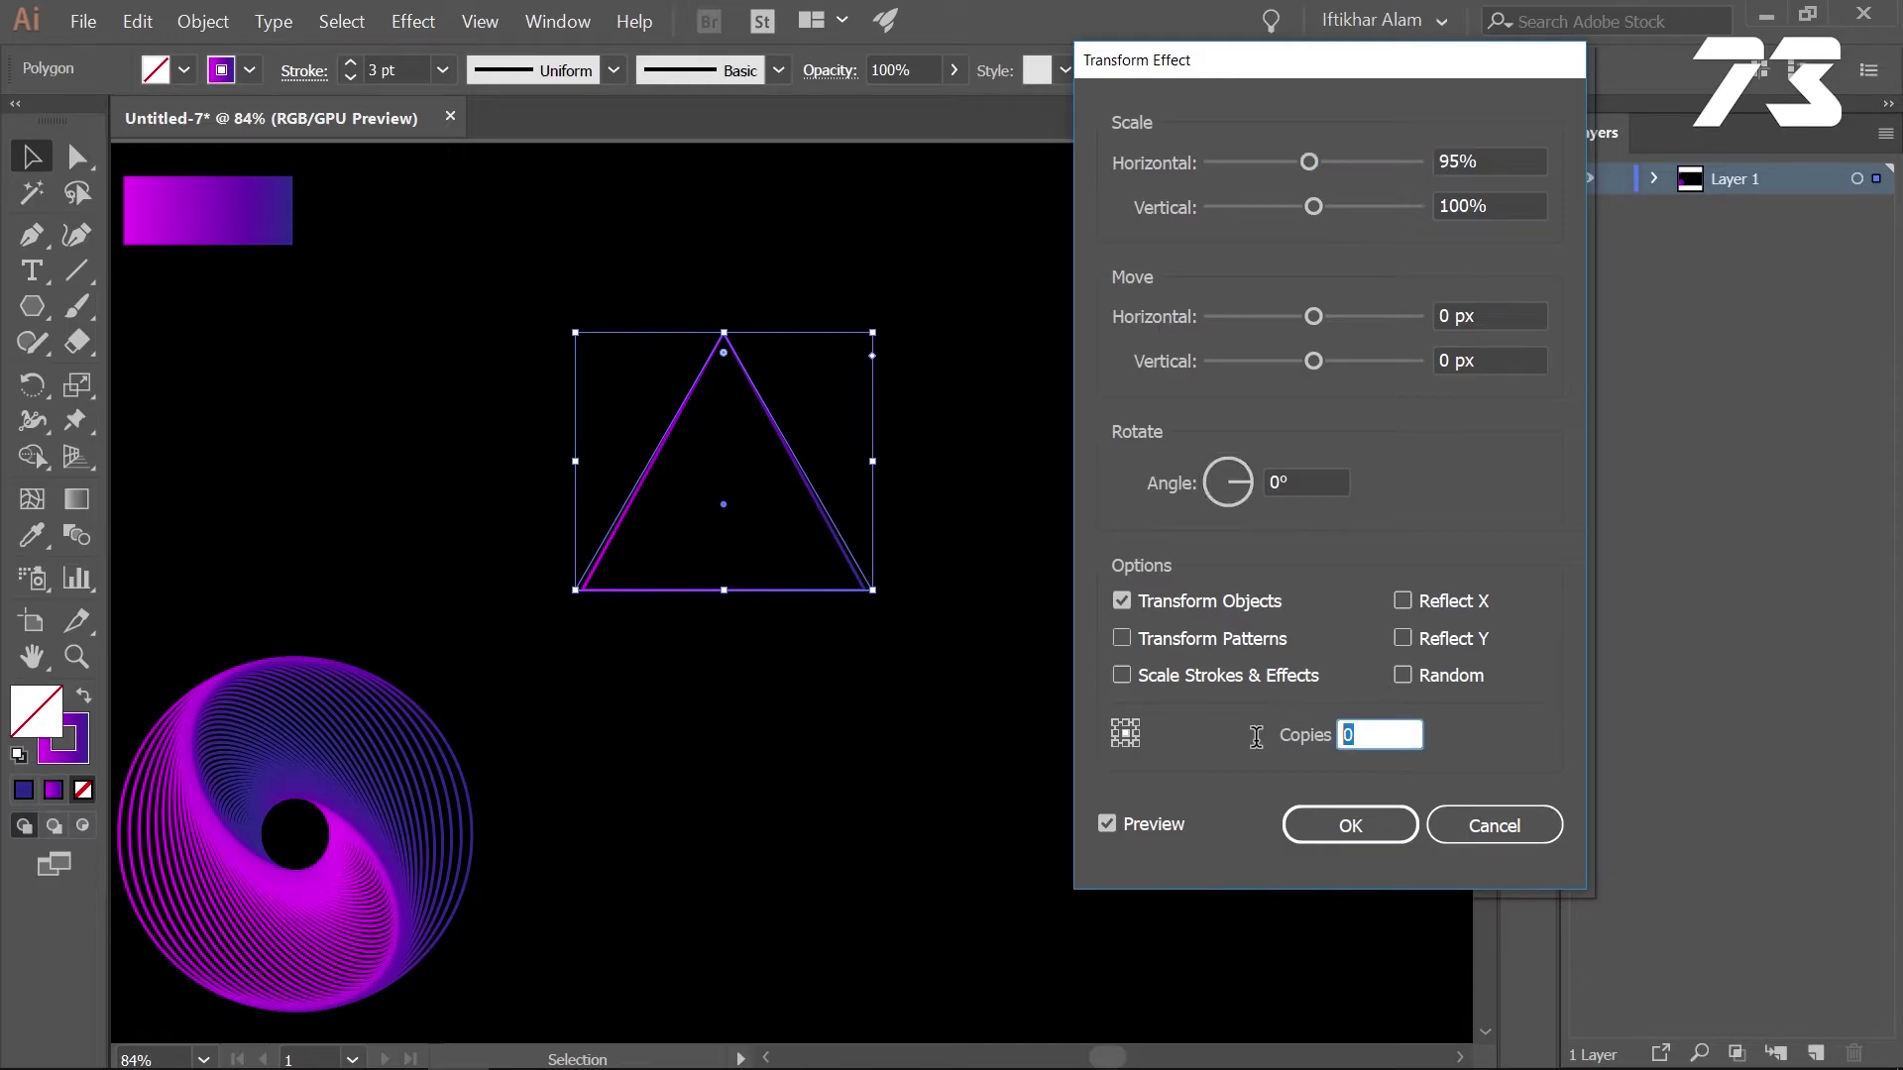
{"action": "type", "text": "4"}
{"action": "type", "text": "6"}
{"action": "left_click", "coordinate": [1310, 481]}
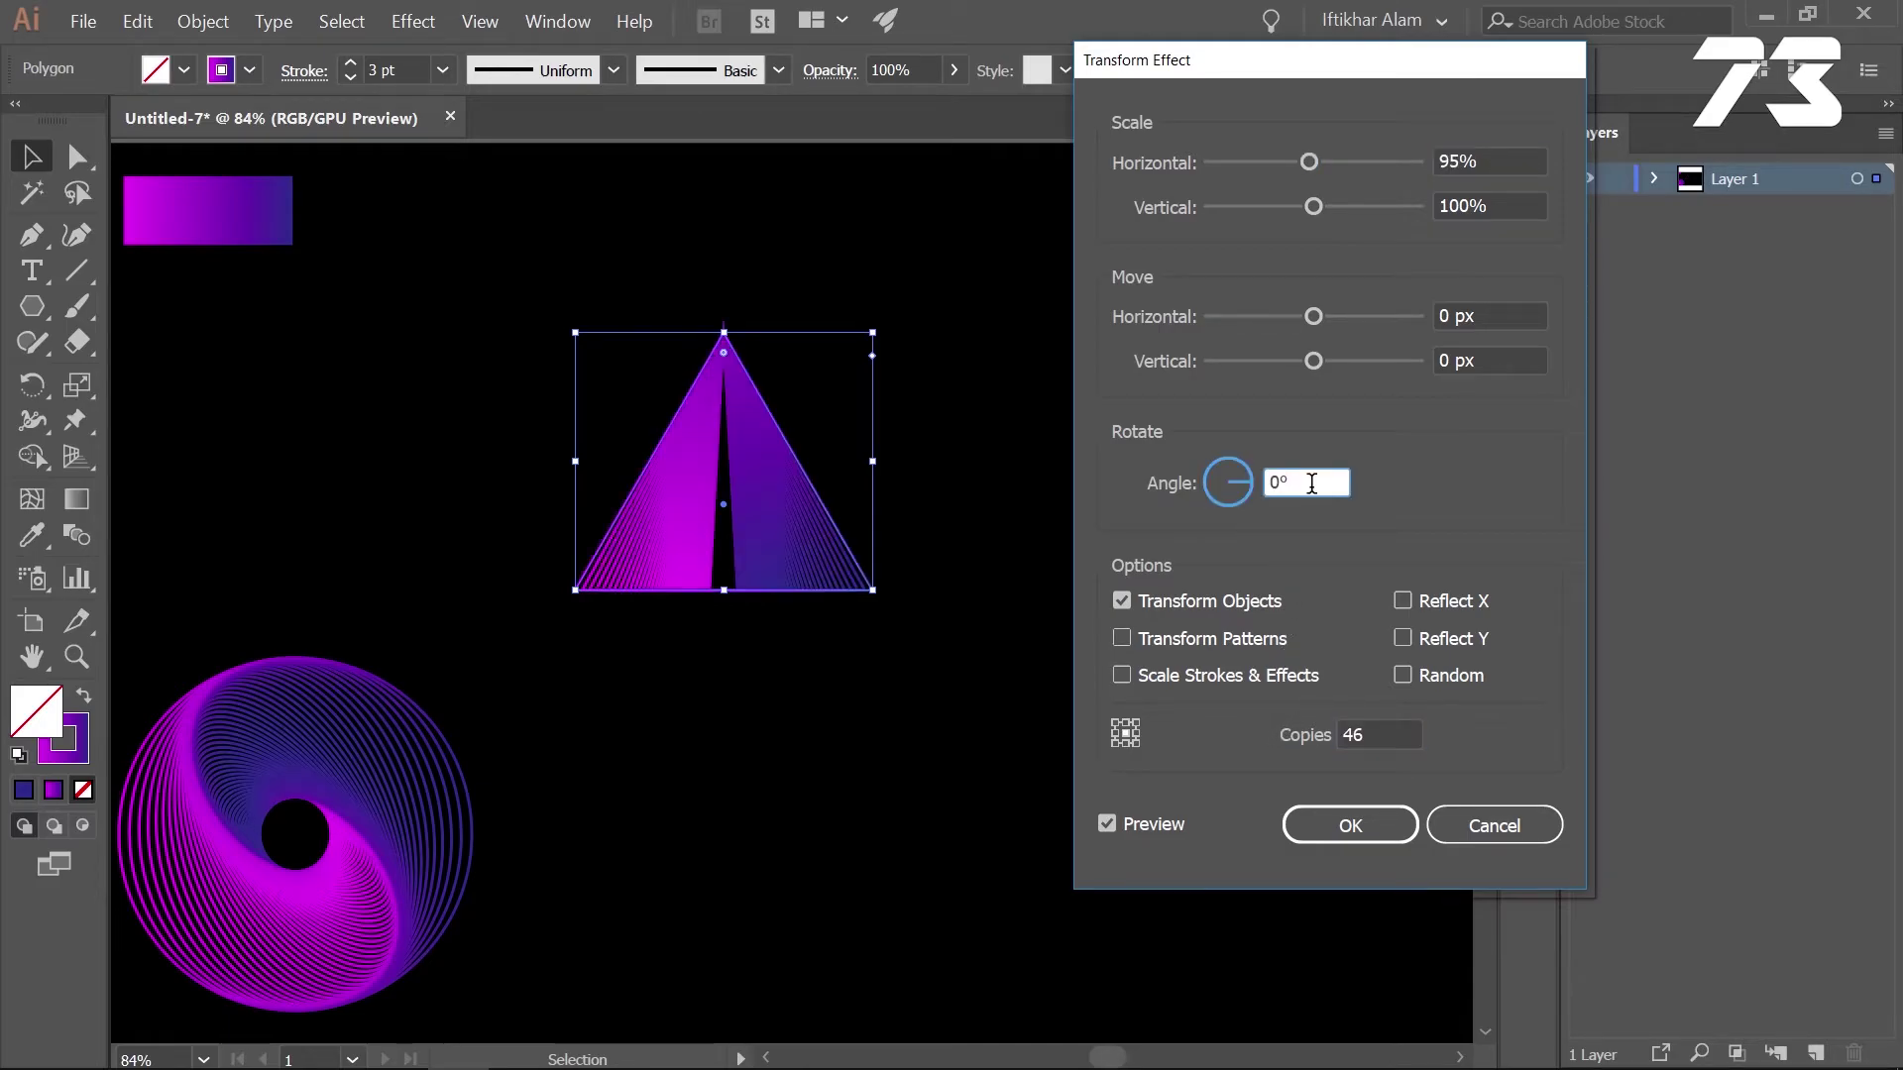
Set rotation to 2° and vertical scale to 95%, adjusting the horizontal scale
{"action": "key", "text": "Up"}
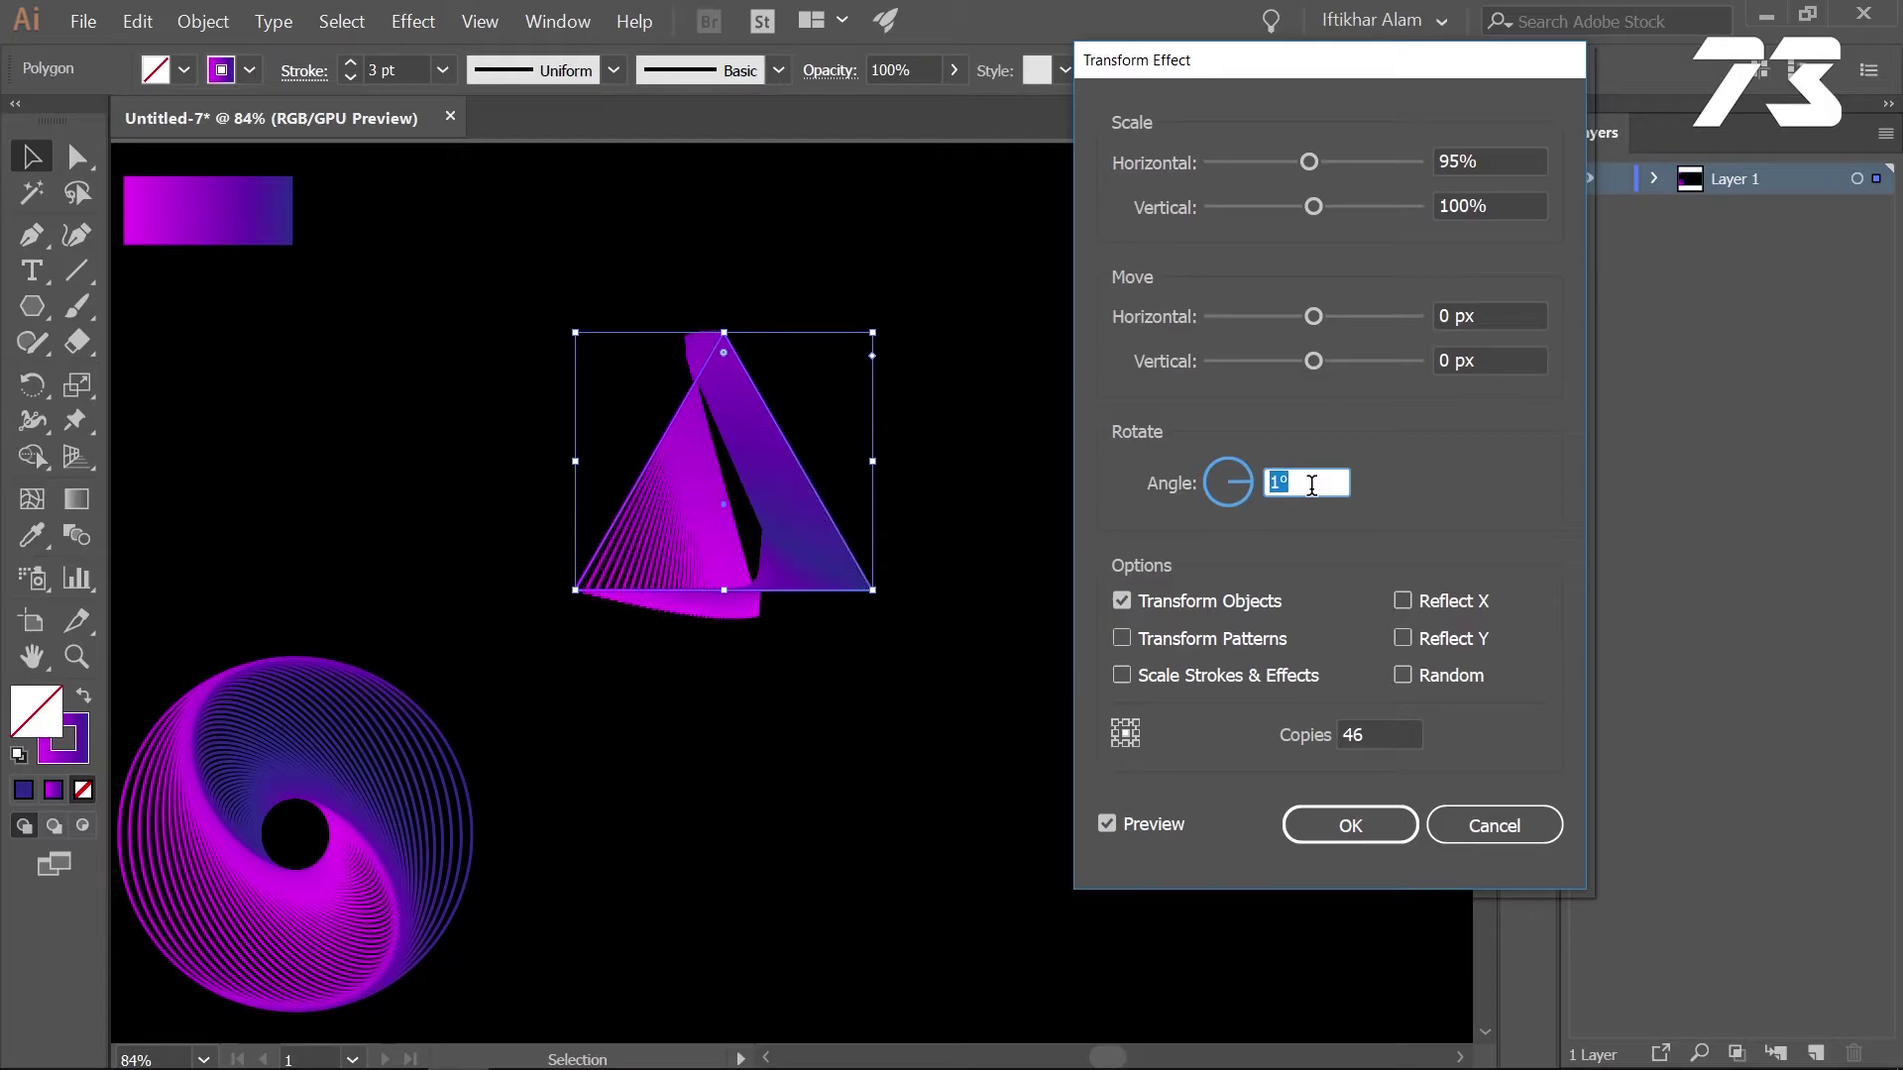
{"action": "key", "text": "Up"}
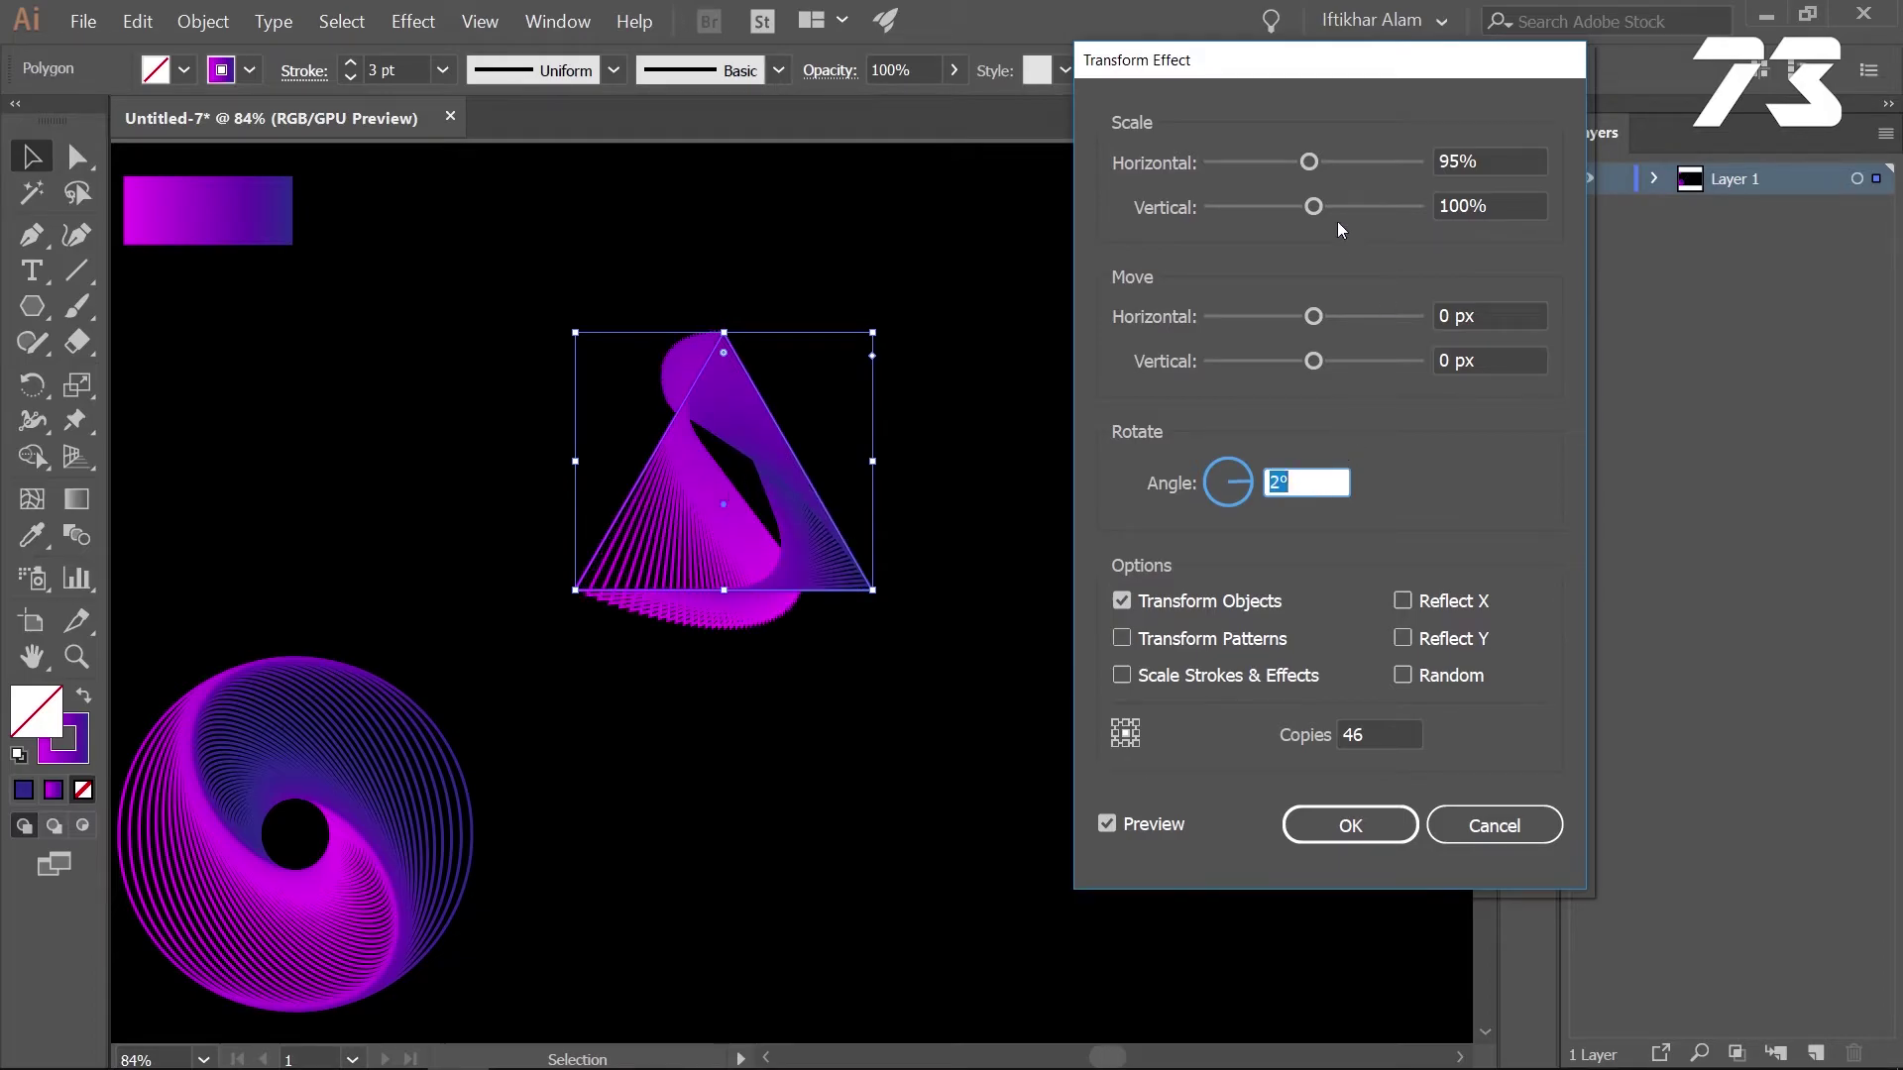
{"action": "left_click_drag", "start_coordinate": [1314, 207], "coordinate": [1299, 207]}
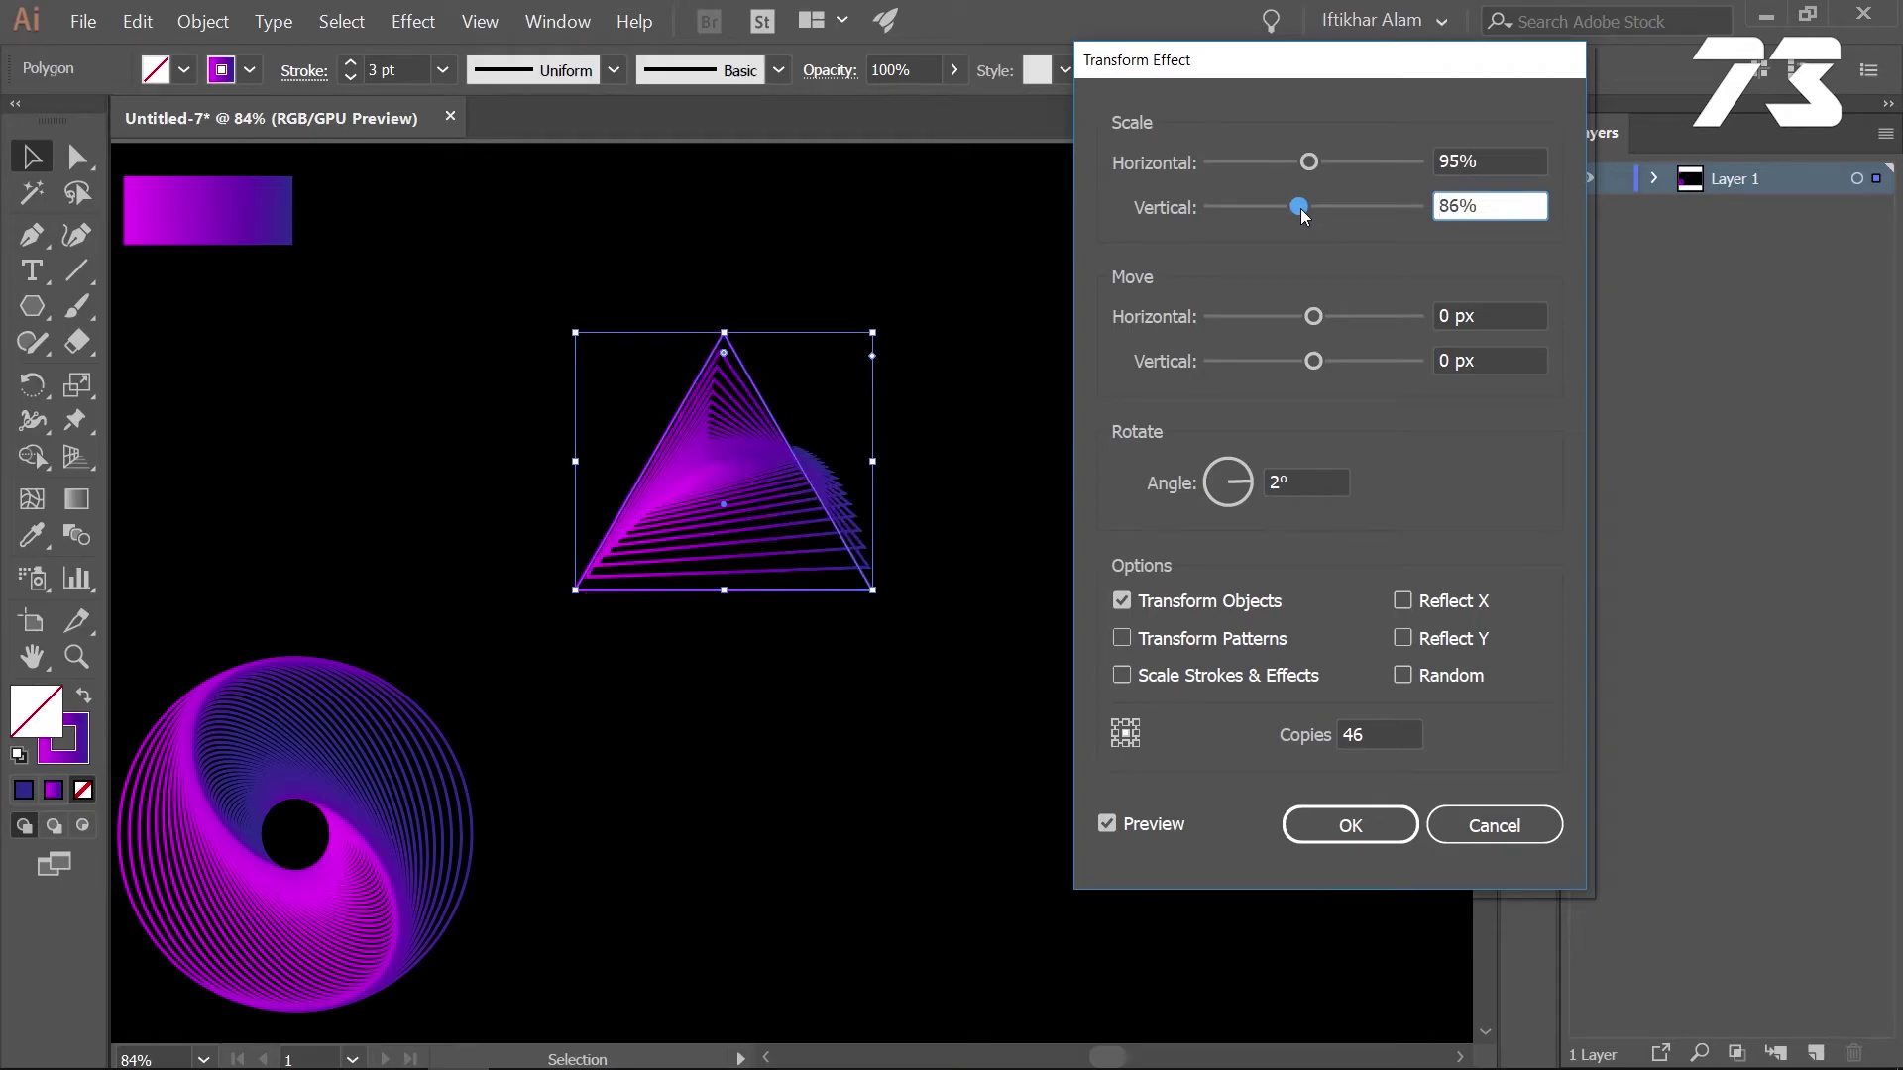
{"action": "double_click", "coordinate": [1452, 206]}
{"action": "type", "text": "95"}
{"action": "left_click", "coordinate": [1499, 161]}
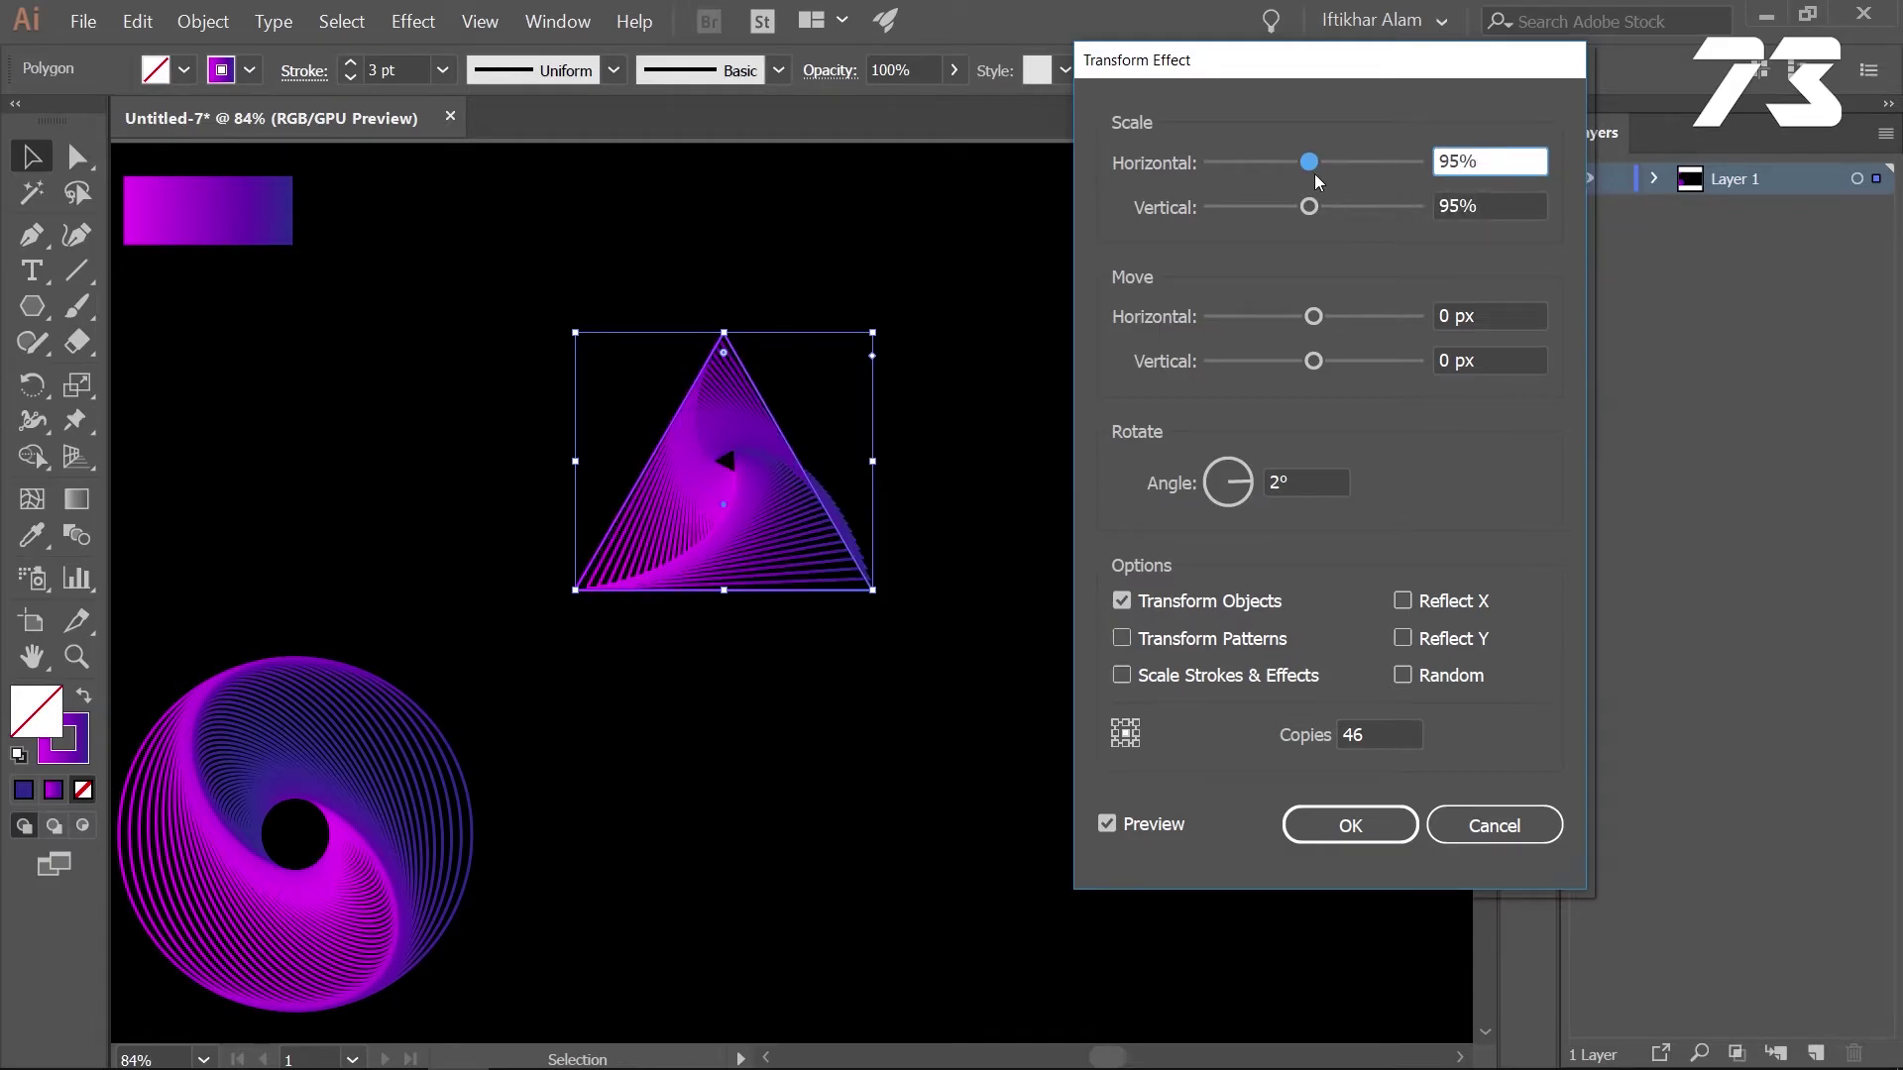
{"action": "left_click_drag", "start_coordinate": [1309, 163], "coordinate": [1294, 169]}
{"action": "left_click", "coordinate": [1504, 161]}
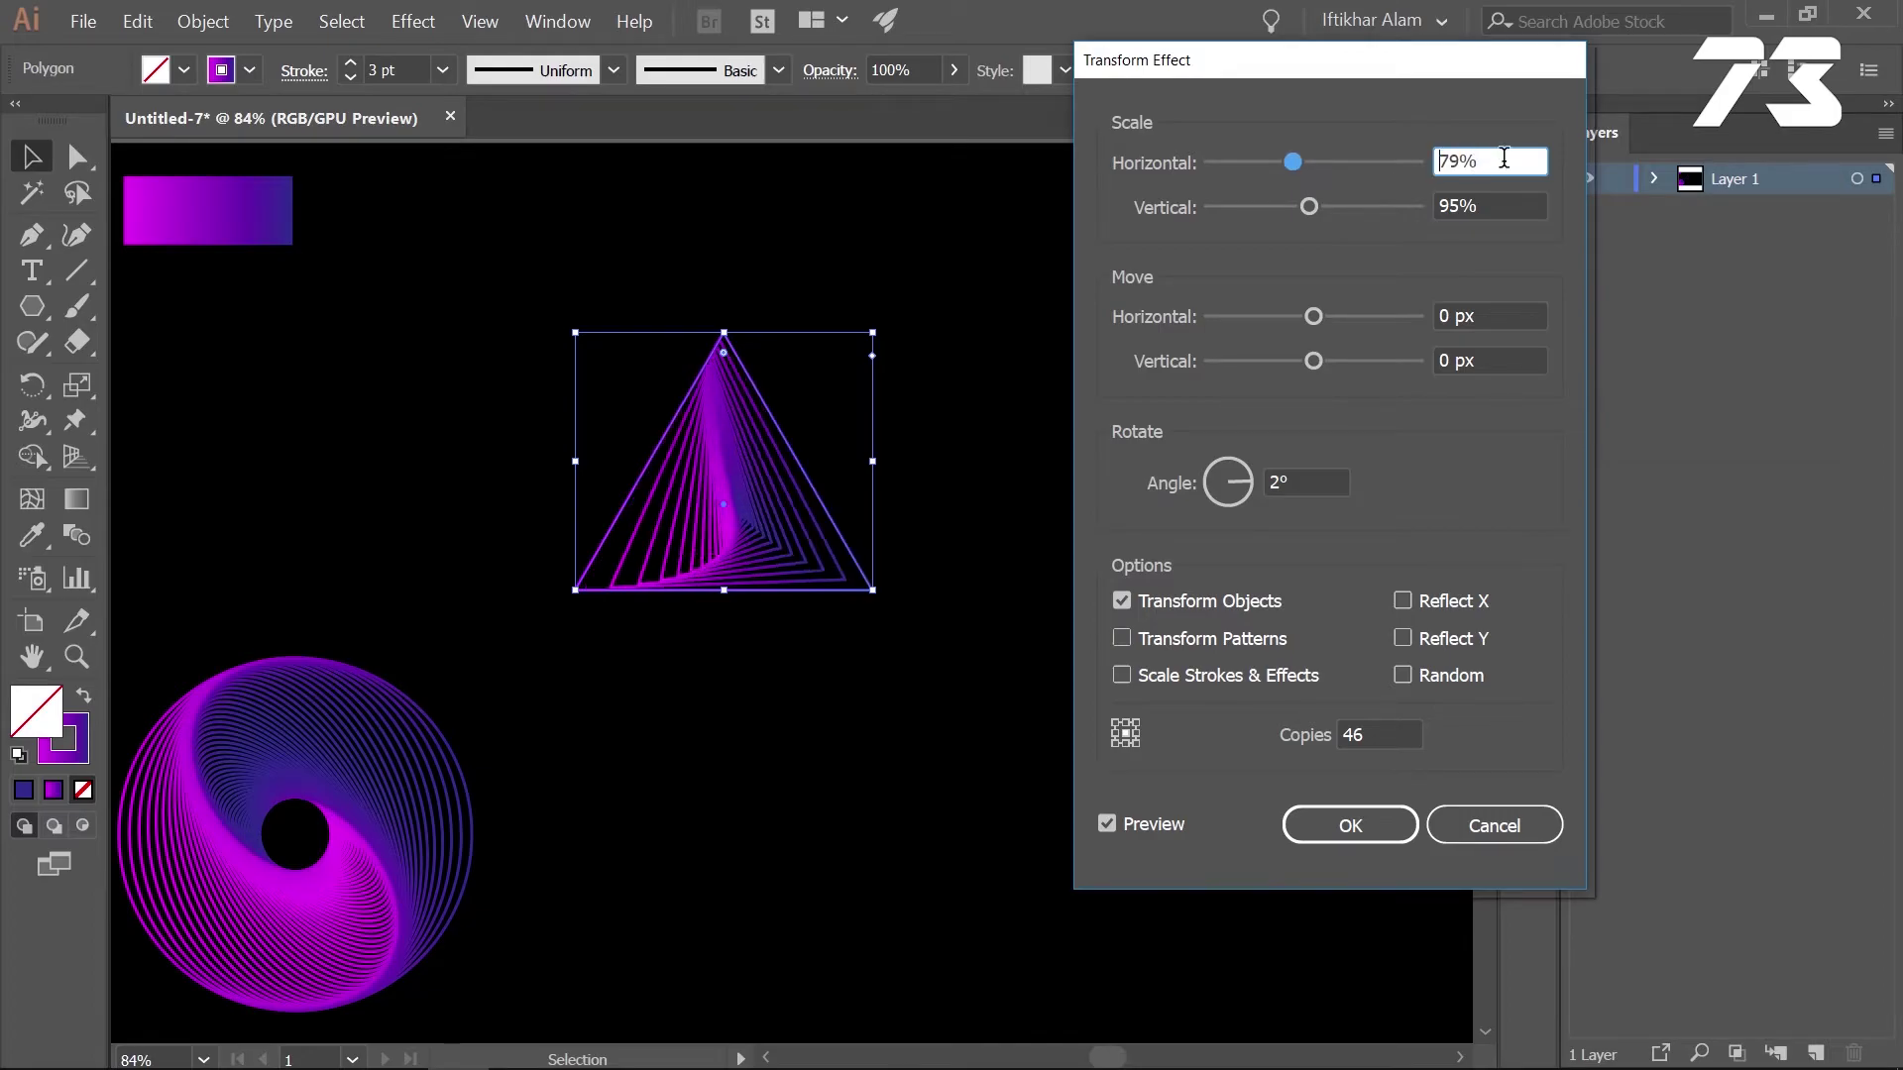
{"action": "key", "text": "Up"}
{"action": "key", "text": "Up"}
{"action": "key", "text": "Up"}
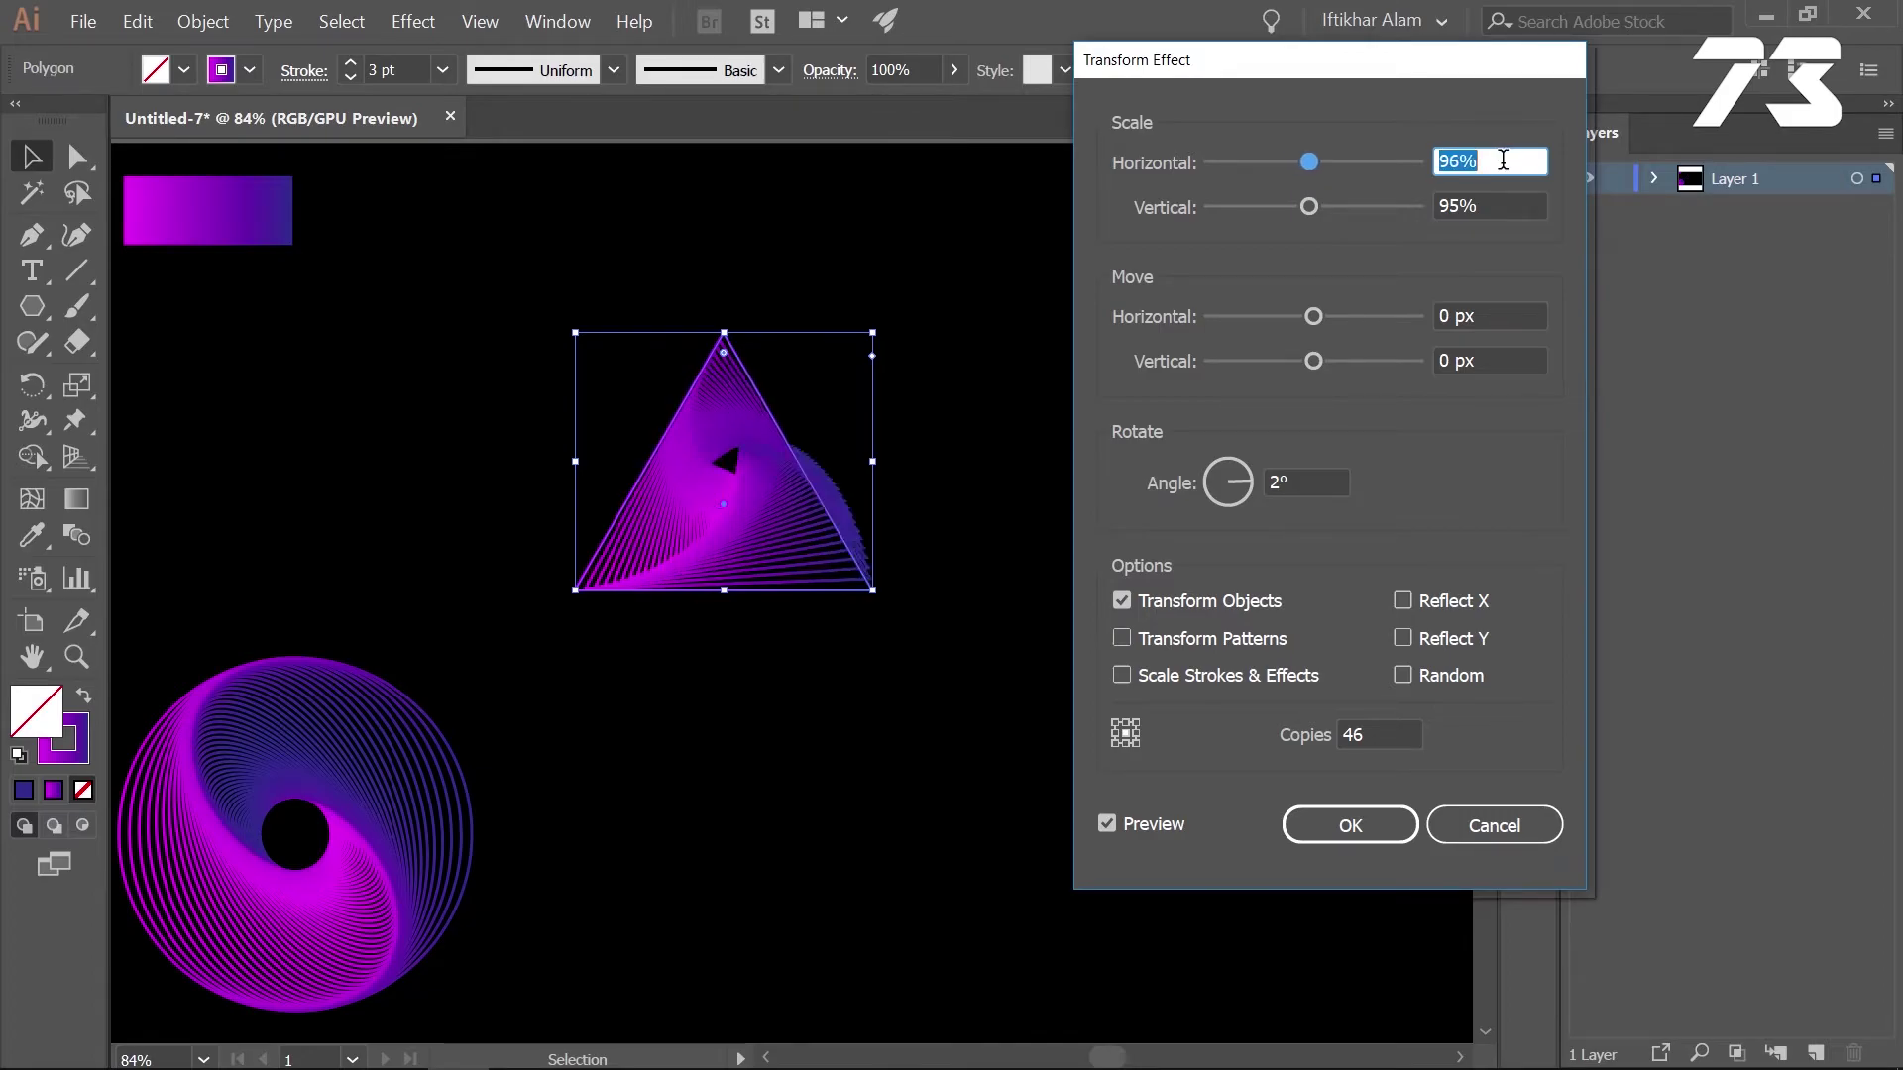
{"action": "key", "text": "Down"}
{"action": "key", "text": "Down"}
{"action": "key", "text": "Down"}
{"action": "key", "text": "Down"}
{"action": "key", "text": "Down"}
{"action": "key", "text": "Down"}
{"action": "key", "text": "Down"}
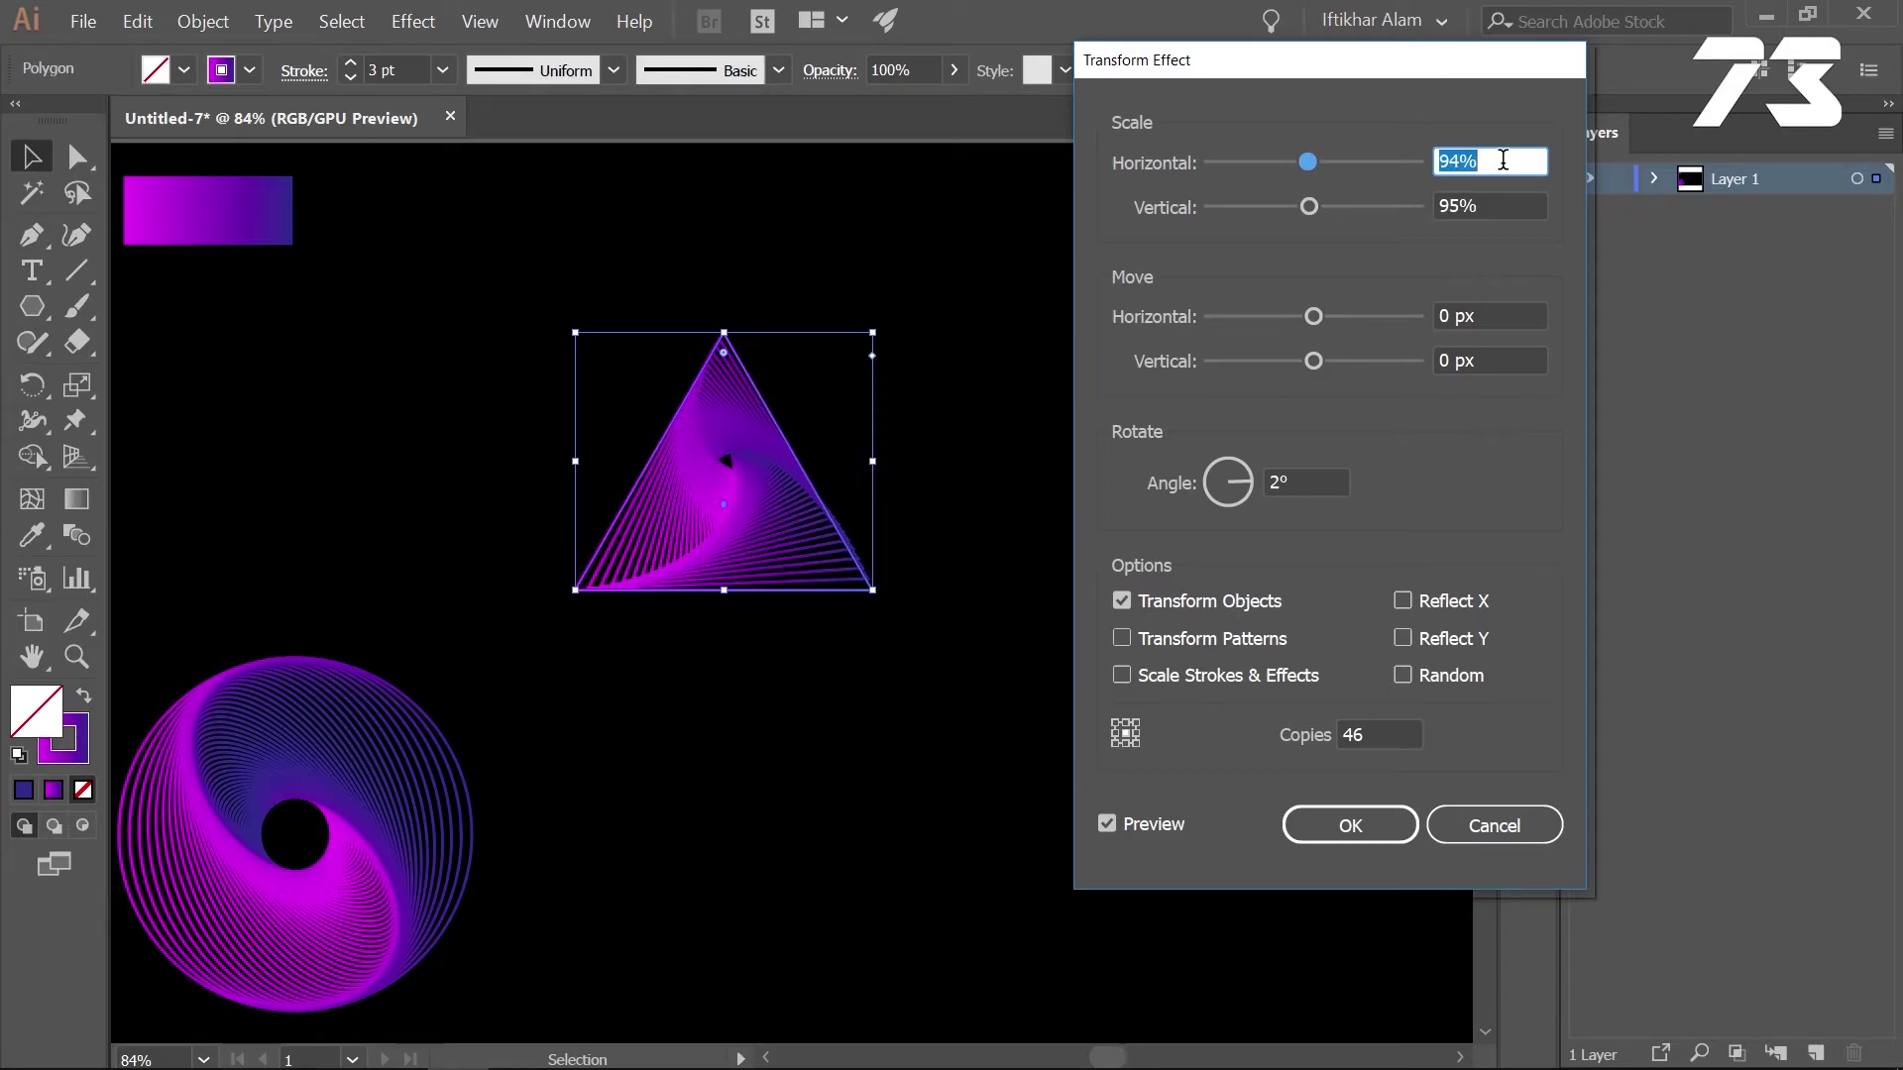
Settle the scale at 93% by 95% and reduce the copy count to 24
{"action": "key", "text": "Down"}
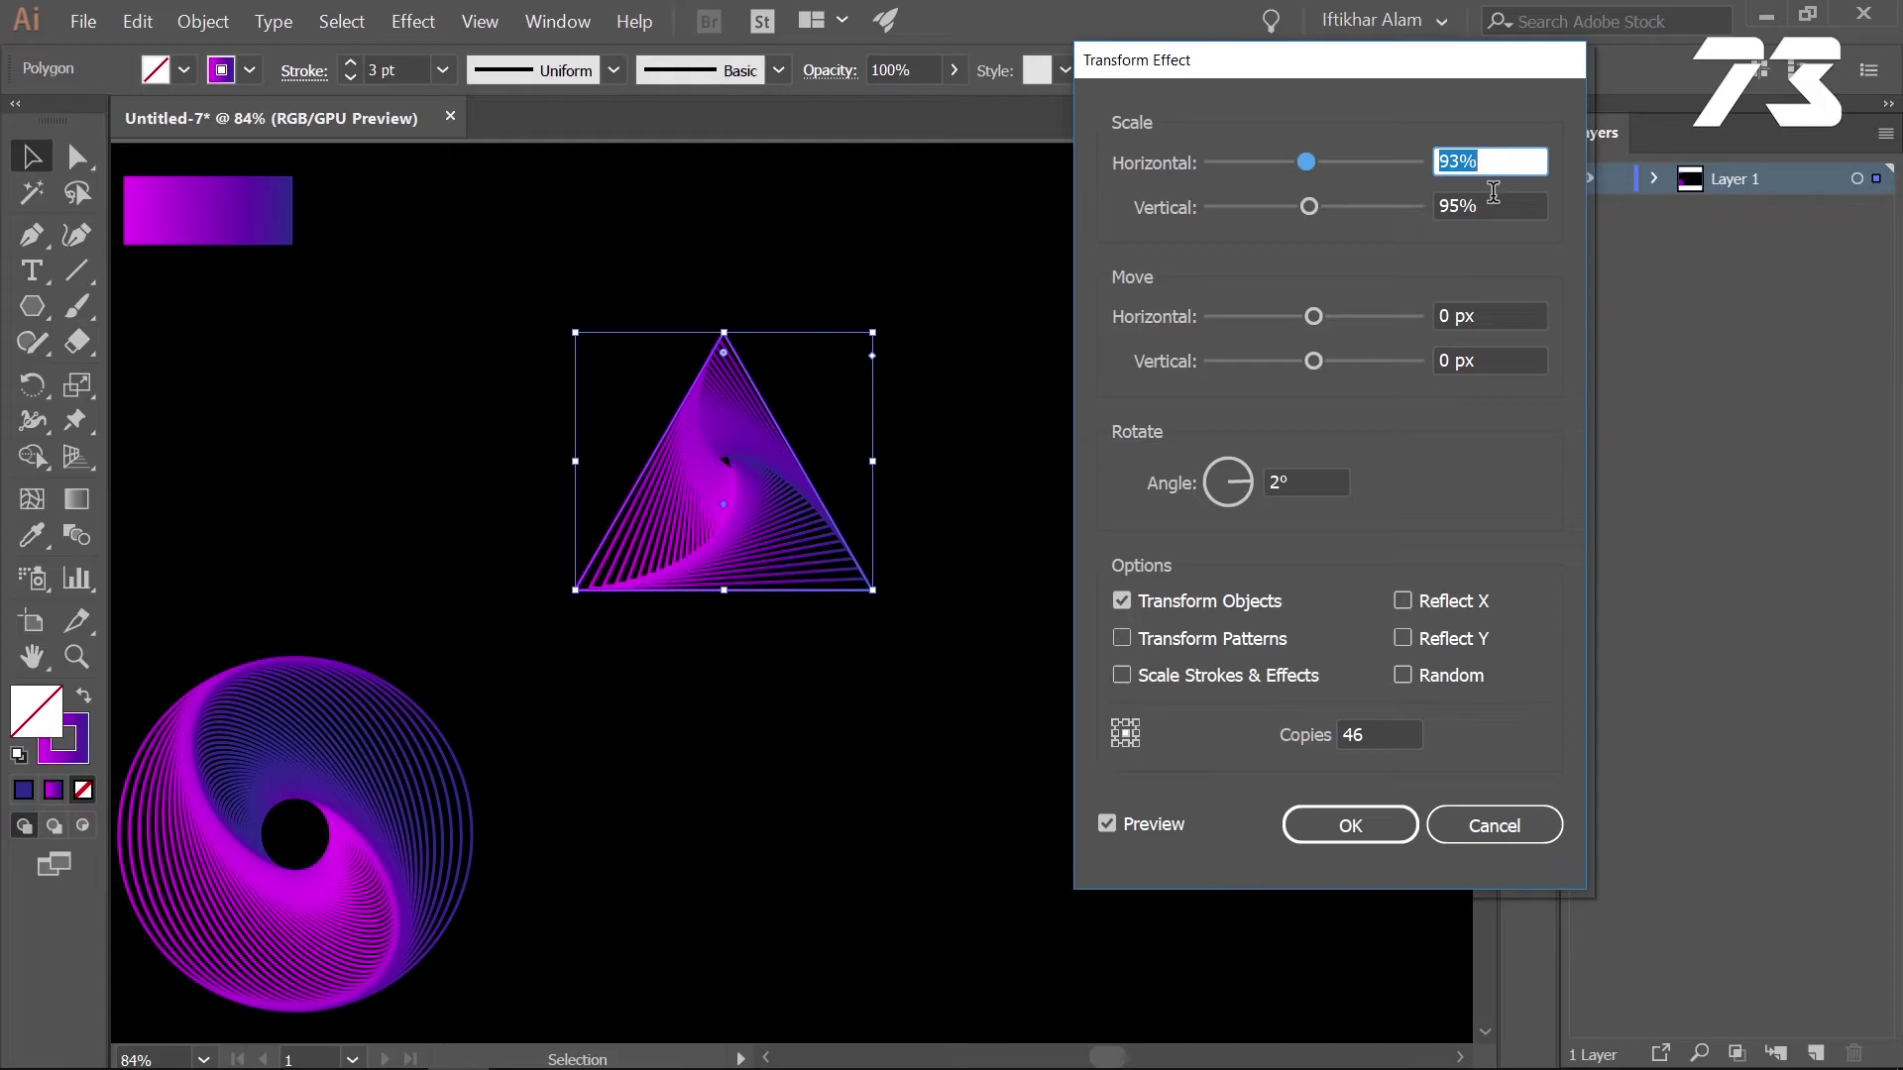
{"action": "left_click", "coordinate": [1492, 208]}
{"action": "key", "text": "Down"}
{"action": "key", "text": "Down"}
{"action": "key", "text": "Down"}
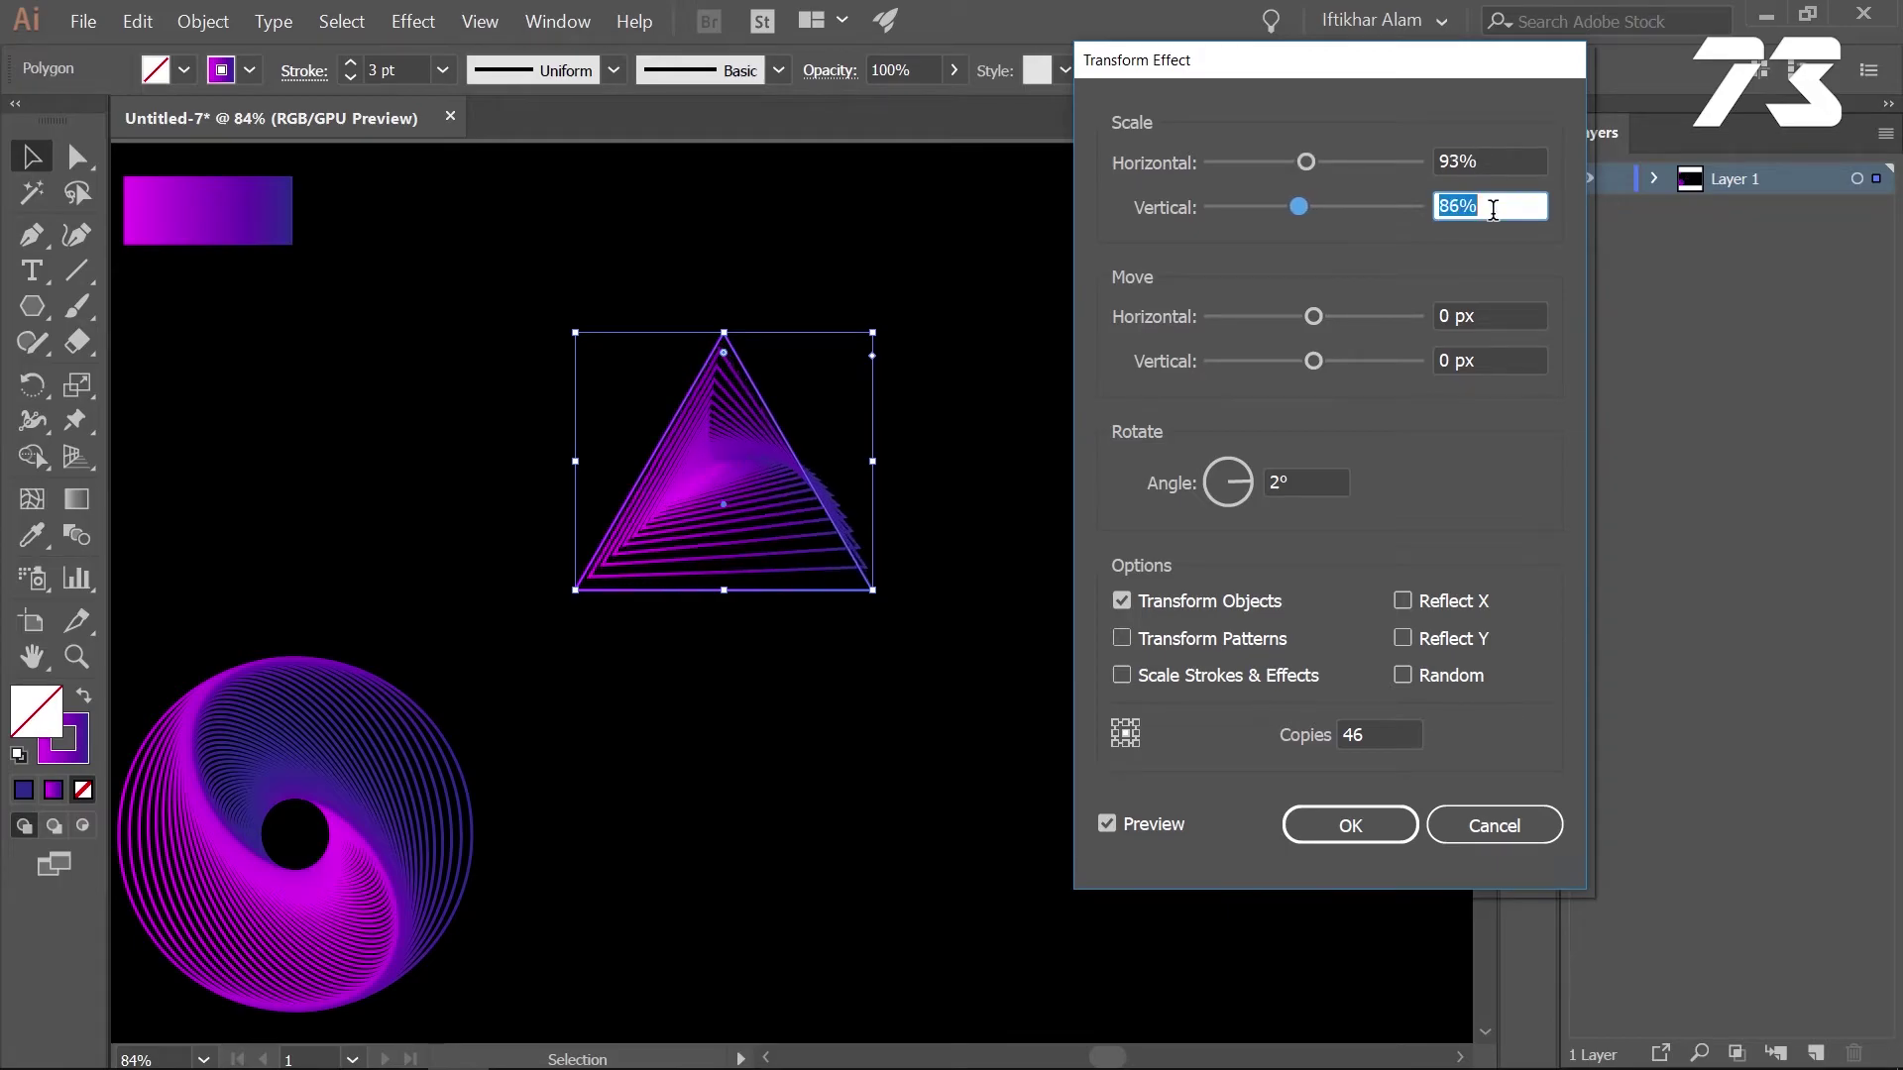
{"action": "key", "text": "Down"}
{"action": "key", "text": "Down"}
{"action": "key", "text": "Down"}
{"action": "key", "text": "Up"}
{"action": "key", "text": "Up"}
{"action": "key", "text": "Up"}
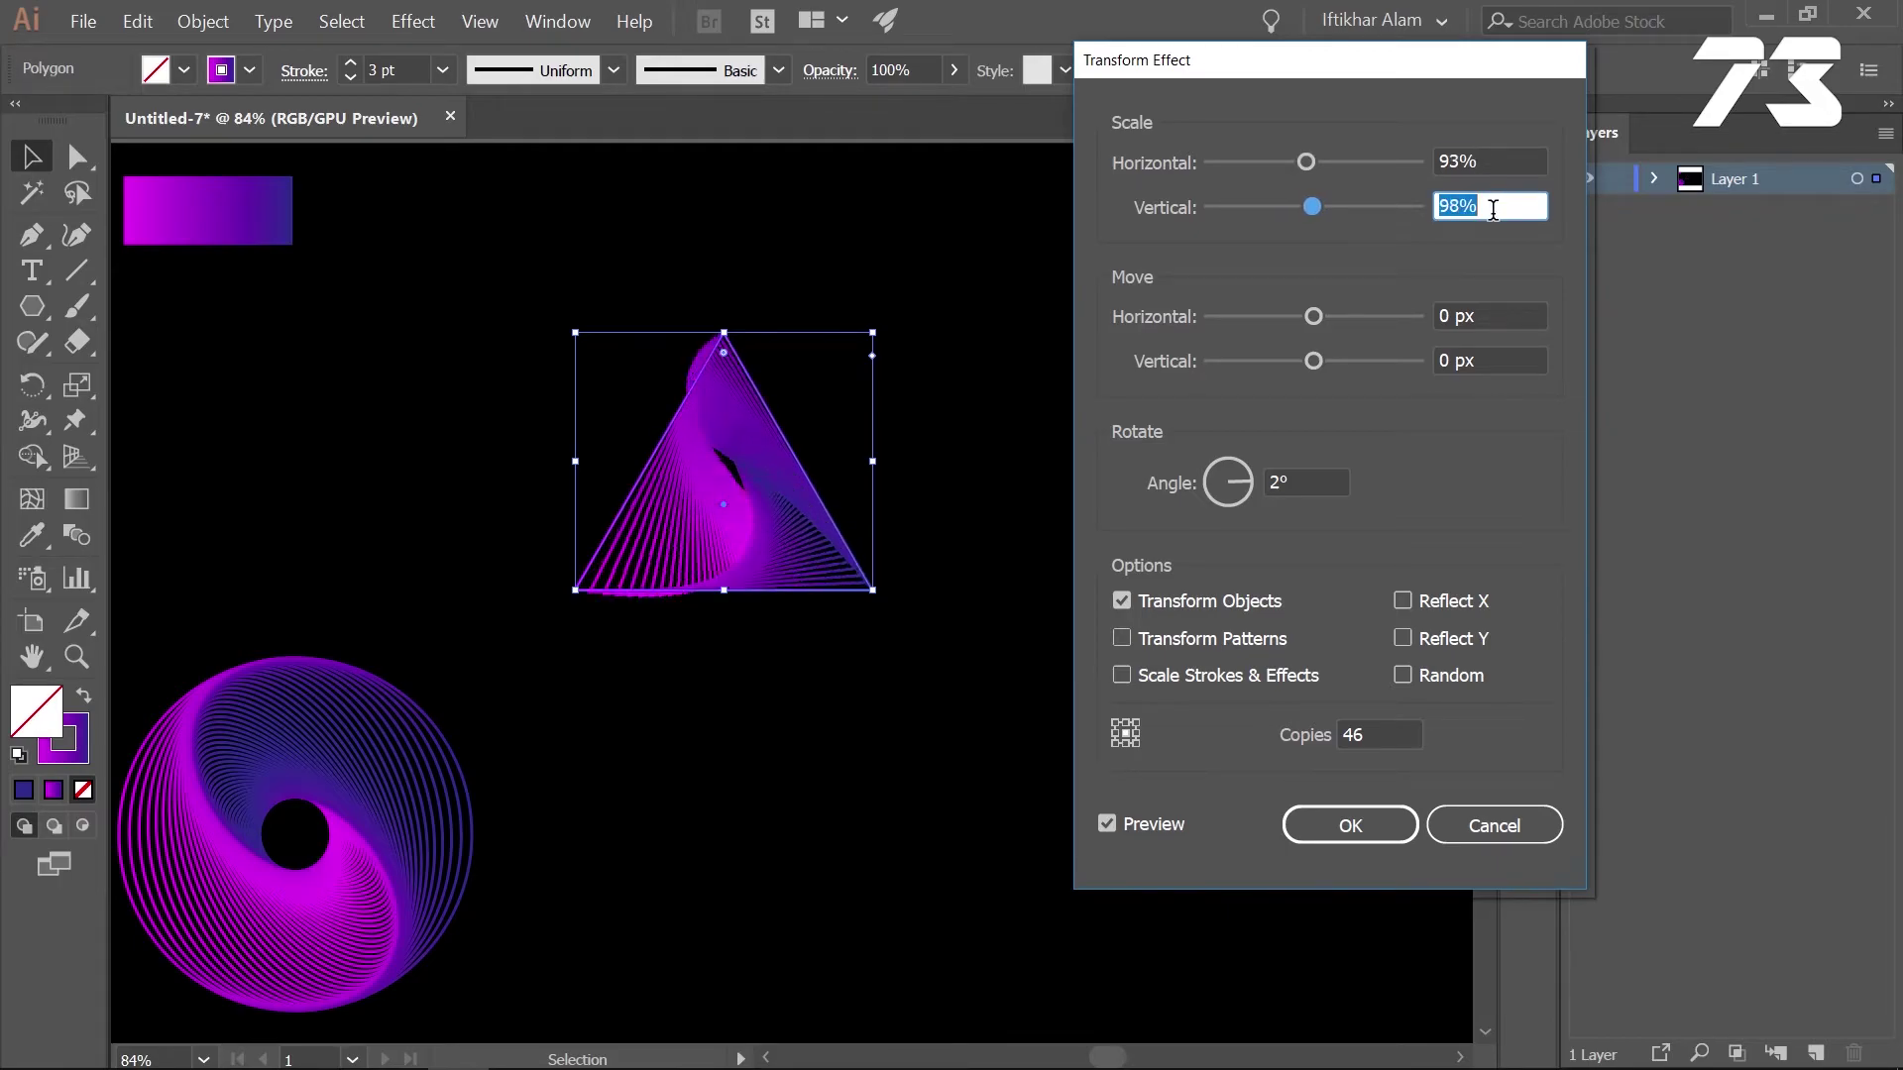
{"action": "key", "text": "Up"}
{"action": "key", "text": "Up"}
{"action": "key", "text": "Up"}
{"action": "key", "text": "Up"}
{"action": "key", "text": "Down"}
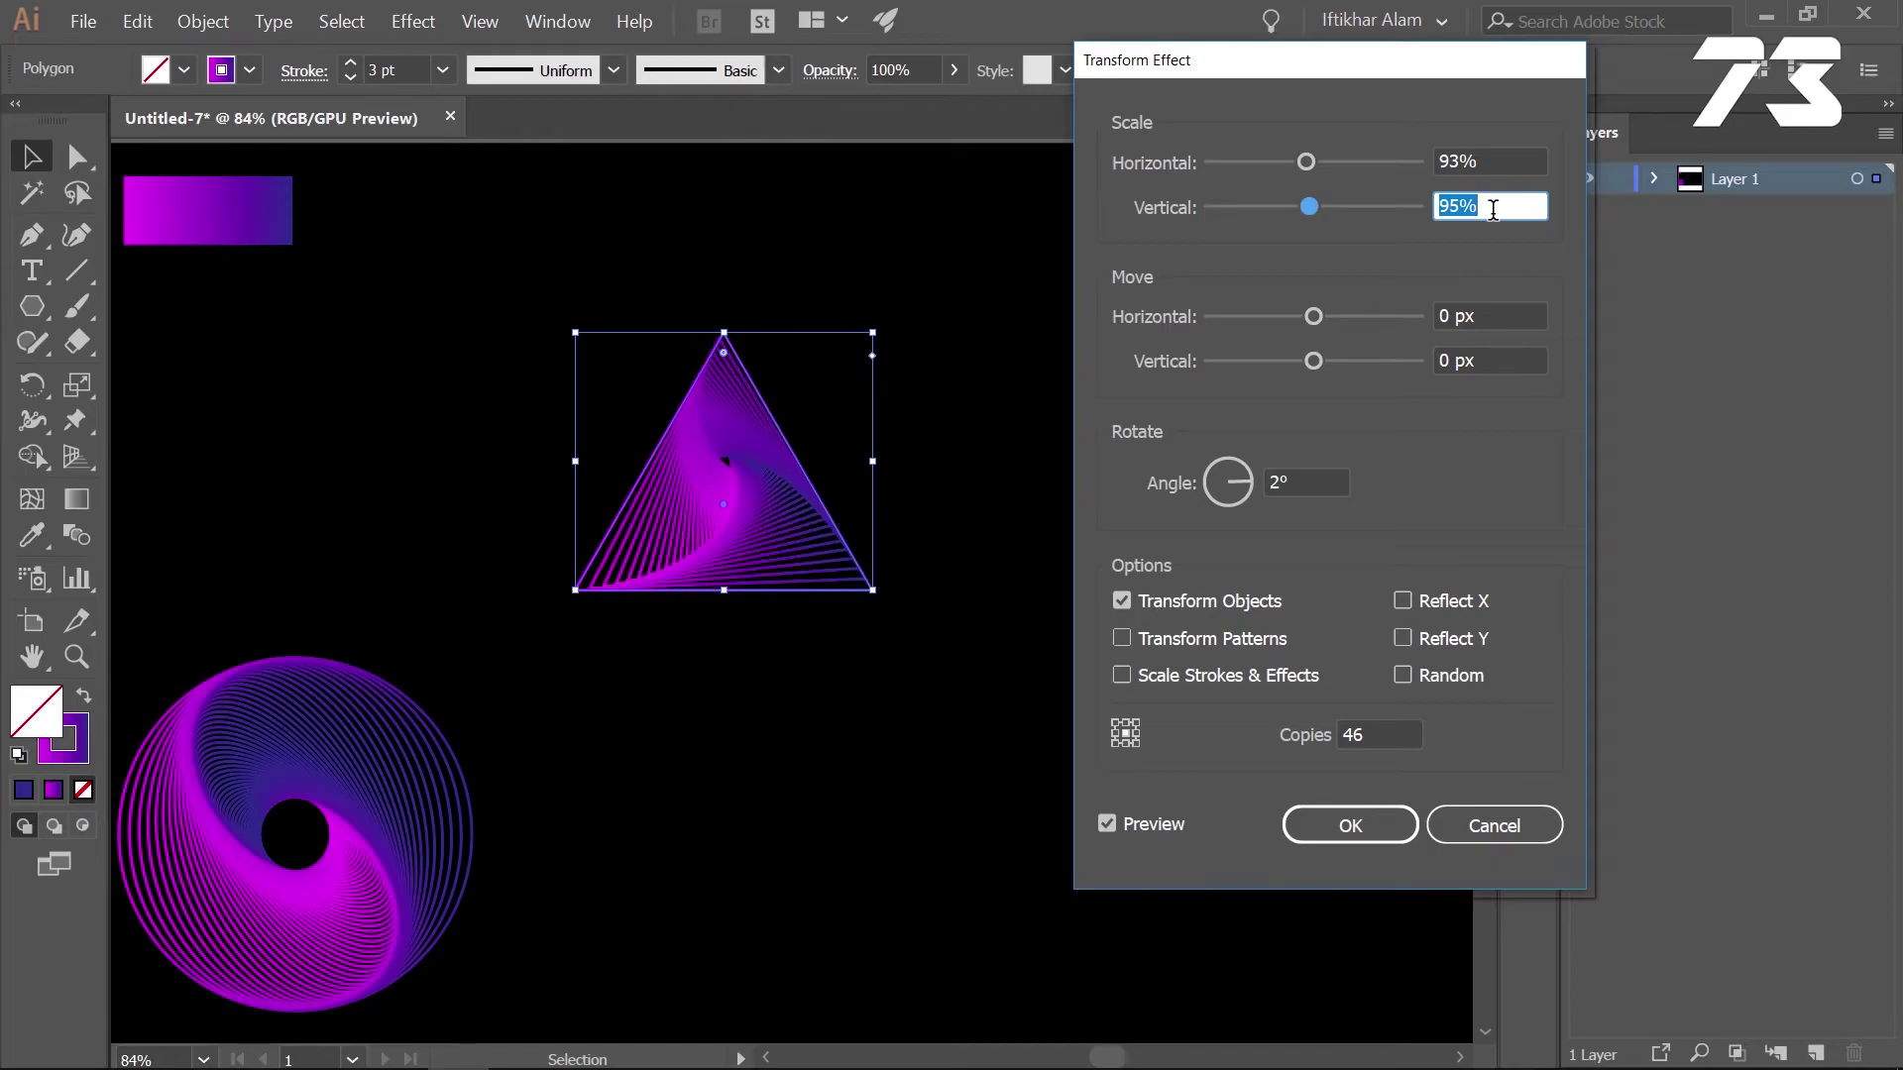
{"action": "left_click", "coordinate": [1388, 734]}
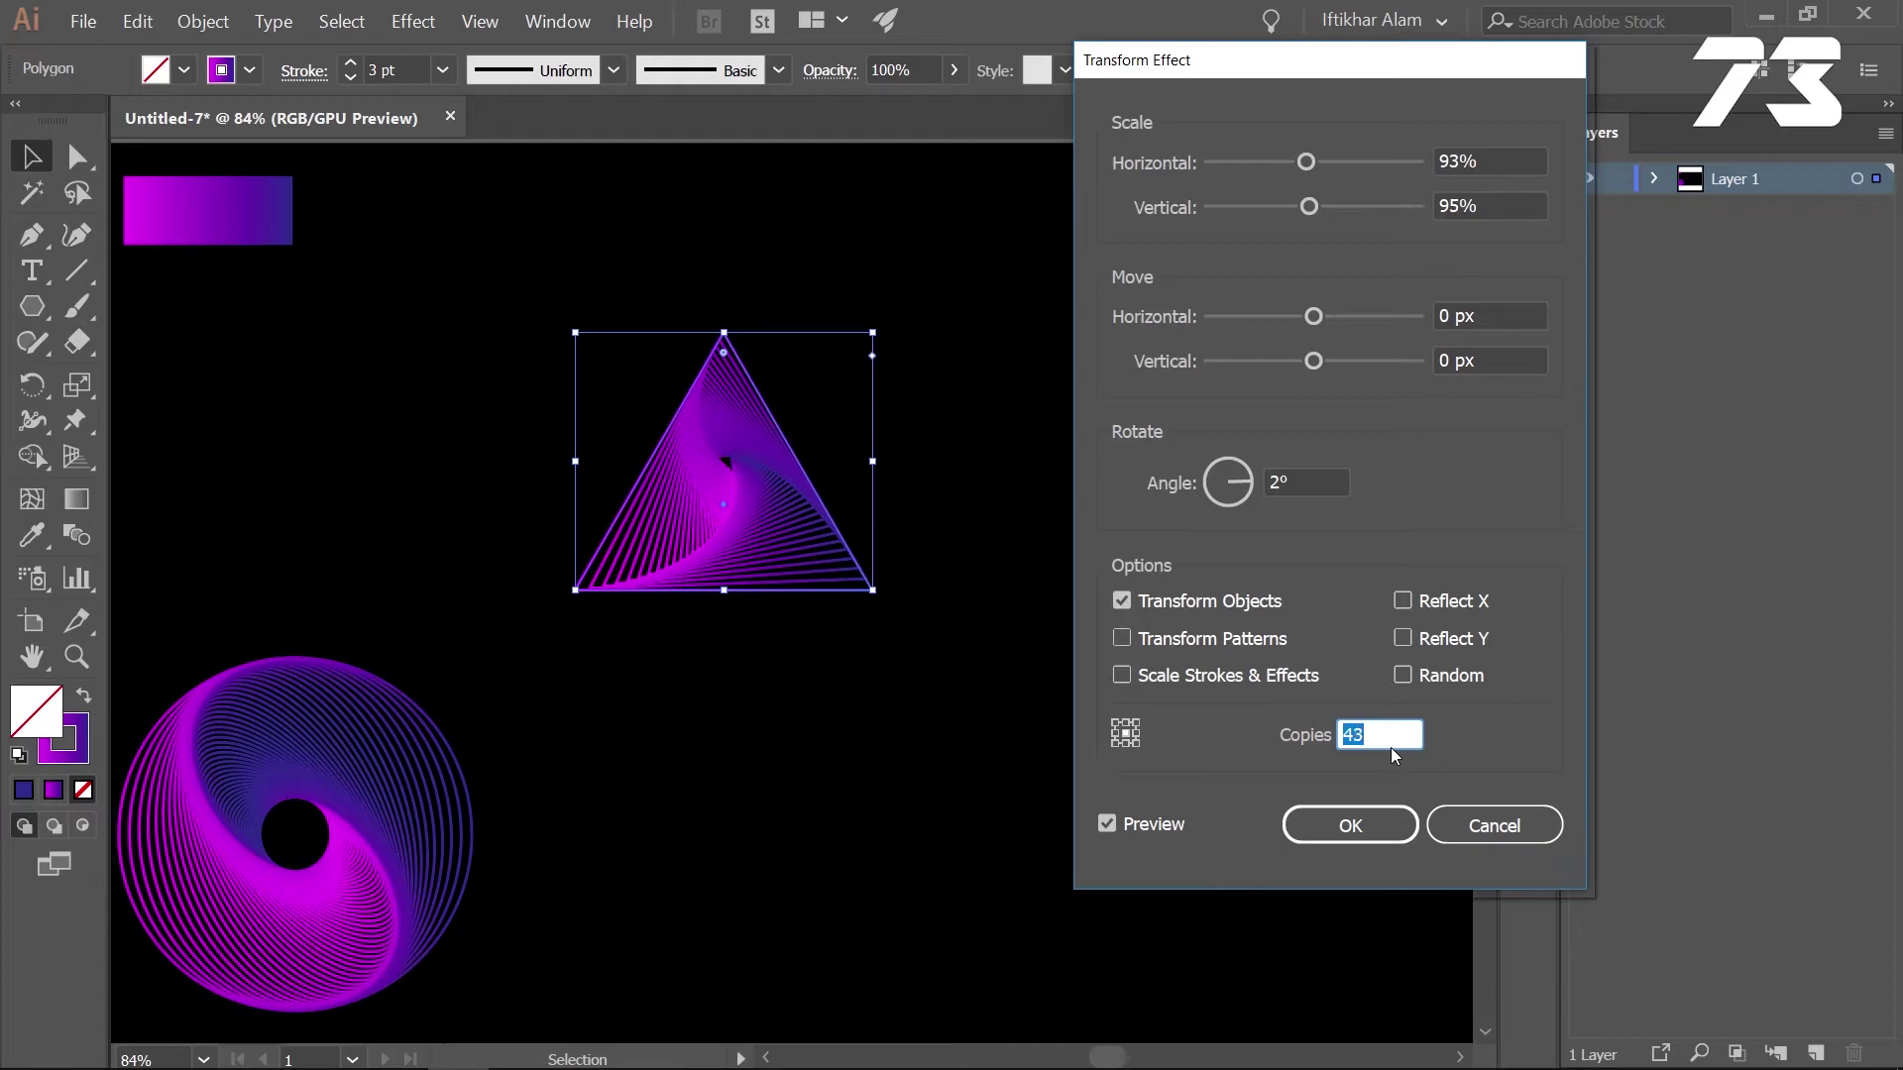
{"action": "key", "text": "Down"}
{"action": "key", "text": "Down"}
{"action": "key", "text": "Down"}
{"action": "key", "text": "Down"}
{"action": "key", "text": "Down"}
{"action": "key", "text": "Down"}
{"action": "key", "text": "Down"}
{"action": "key", "text": "Down"}
{"action": "key", "text": "Down"}
{"action": "key", "text": "Down"}
{"action": "key", "text": "Down"}
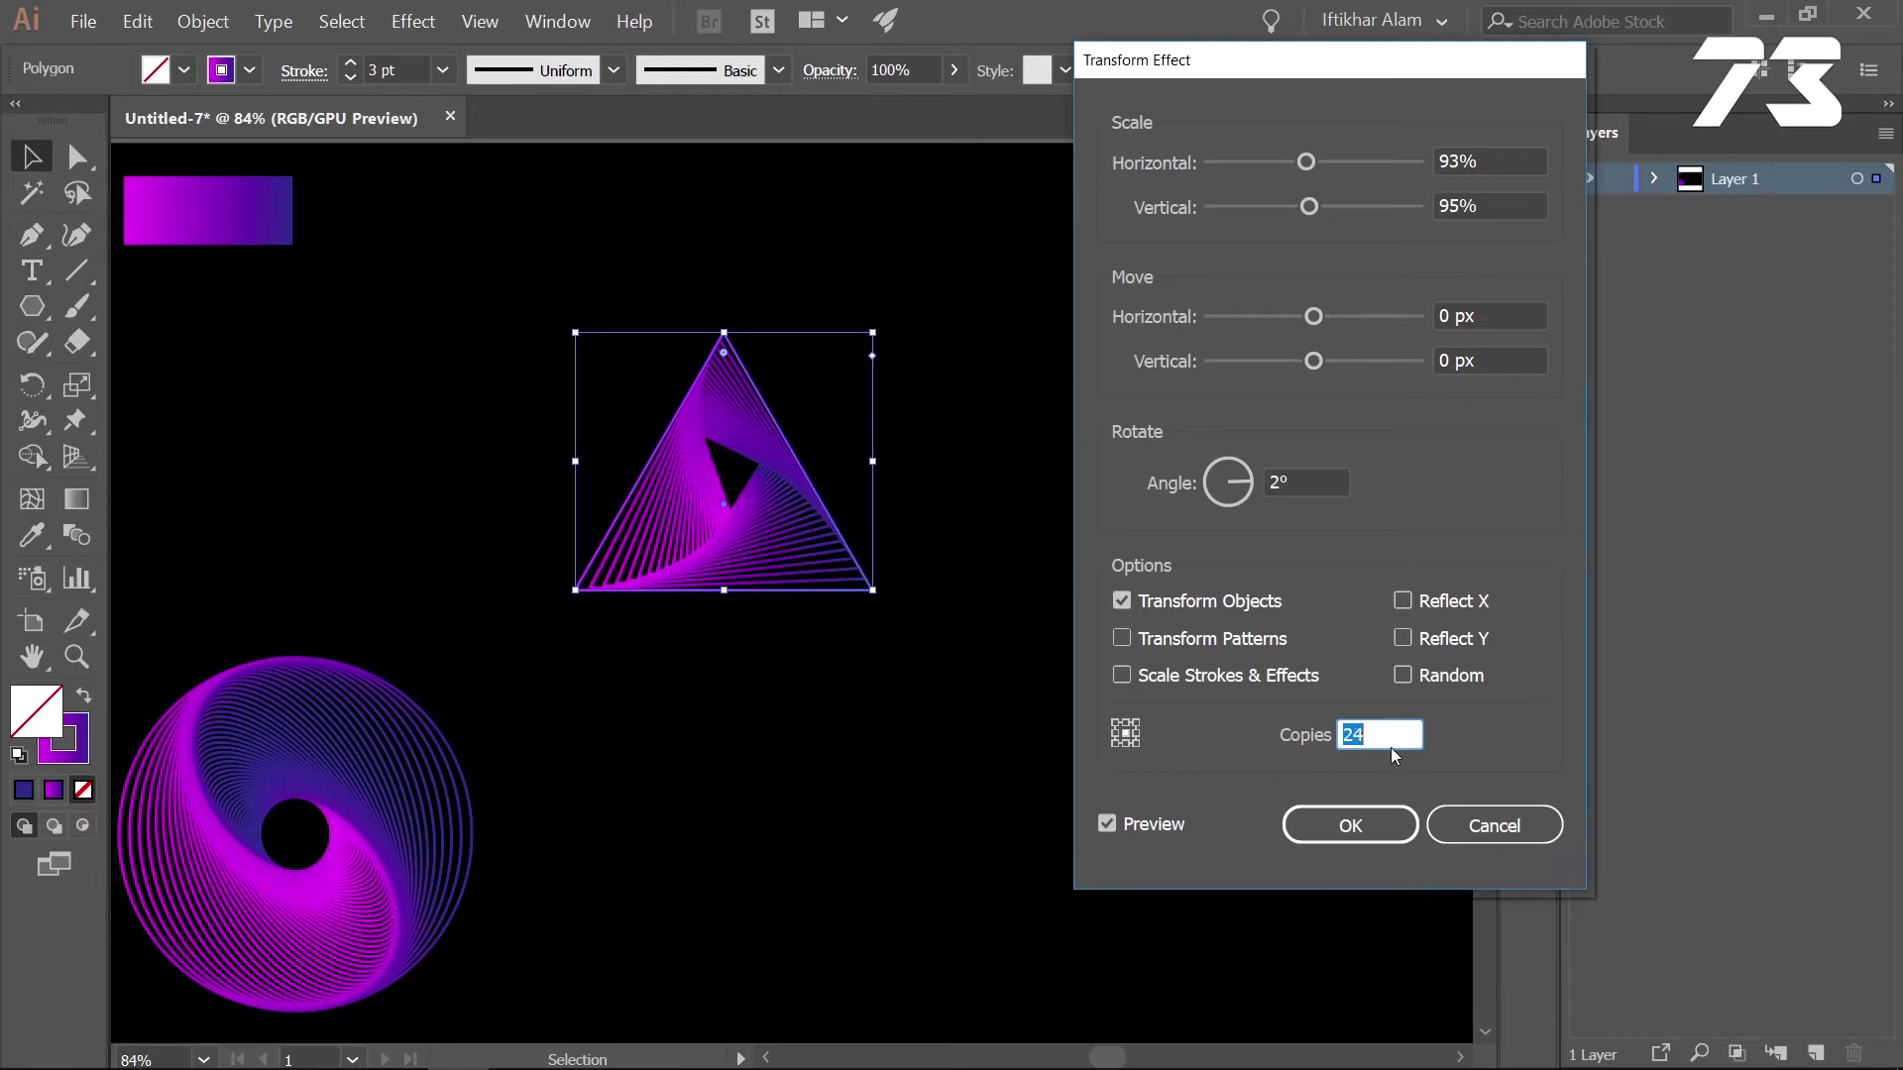
Apply the triangle twist, enlarge the spiral, and round its corners with the corner widget
{"action": "left_click", "coordinate": [1362, 826]}
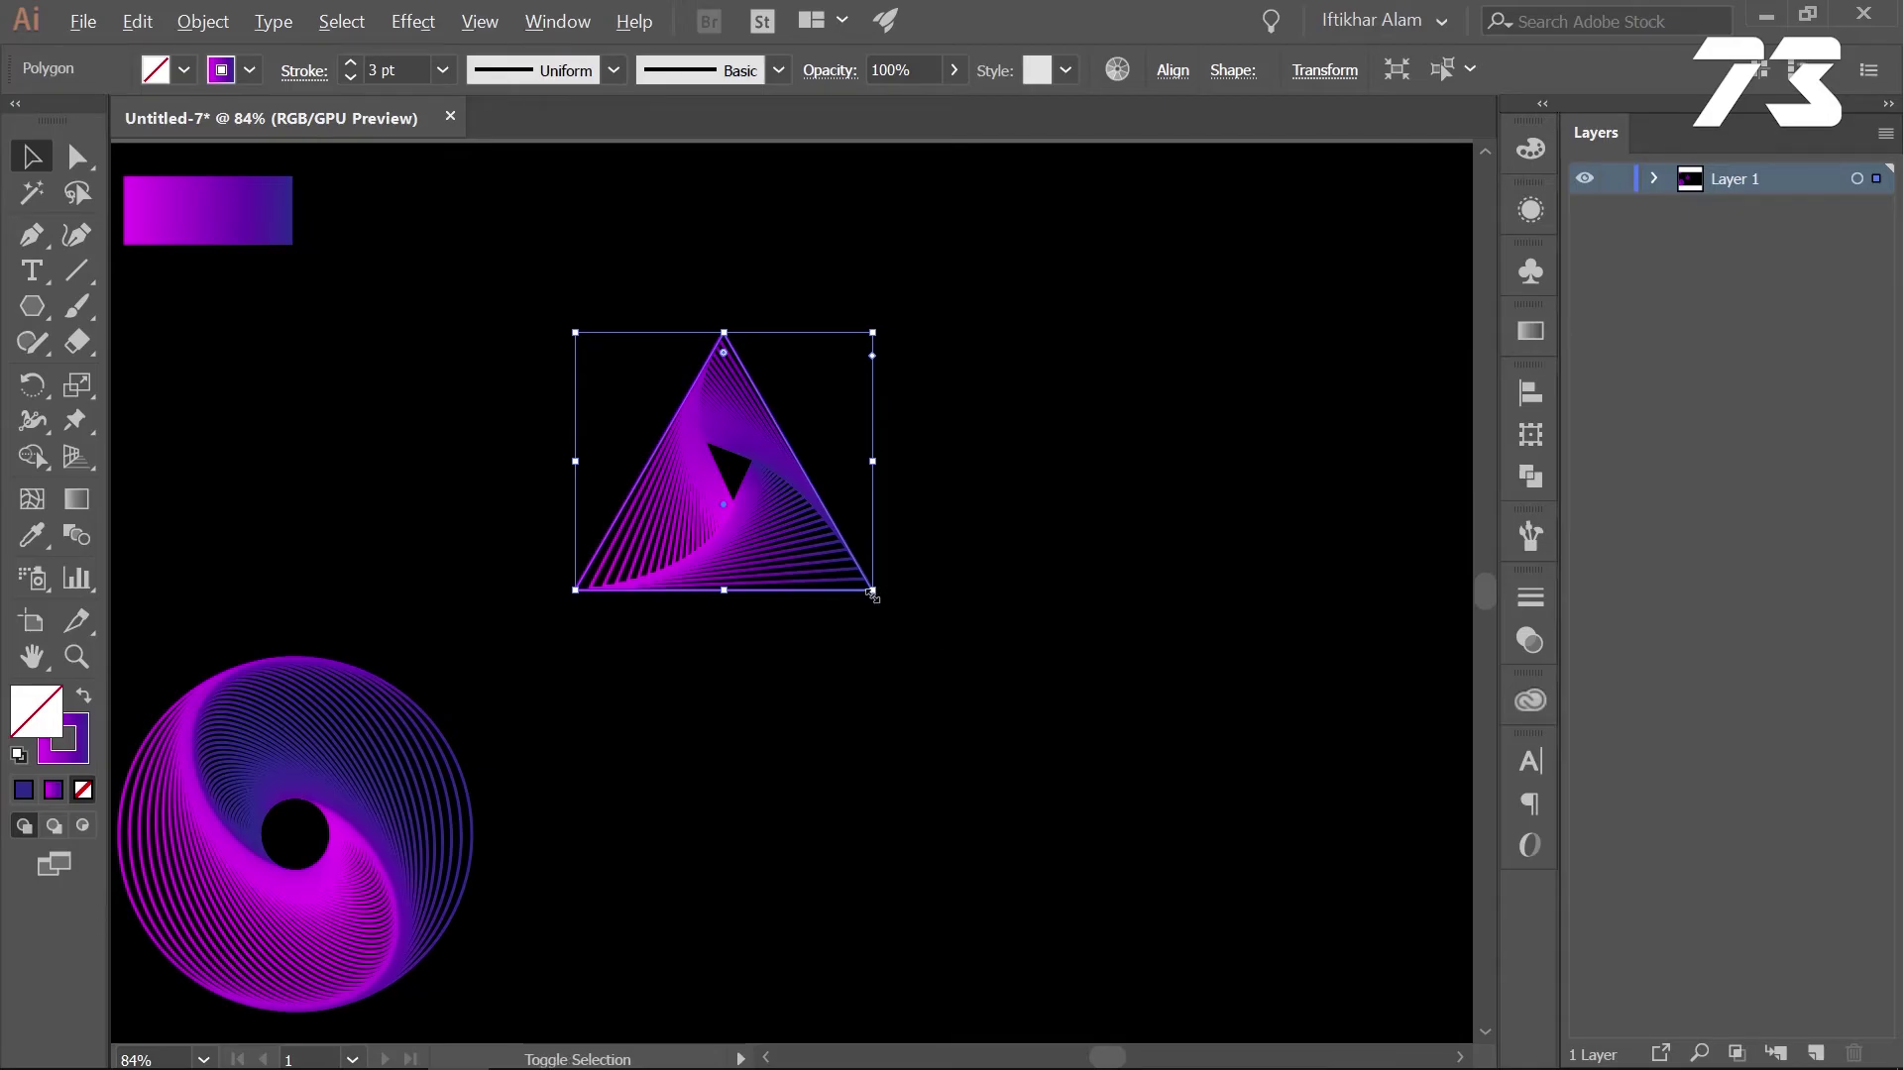
{"action": "left_click_drag", "start_coordinate": [872, 592], "coordinate": [941, 662]}
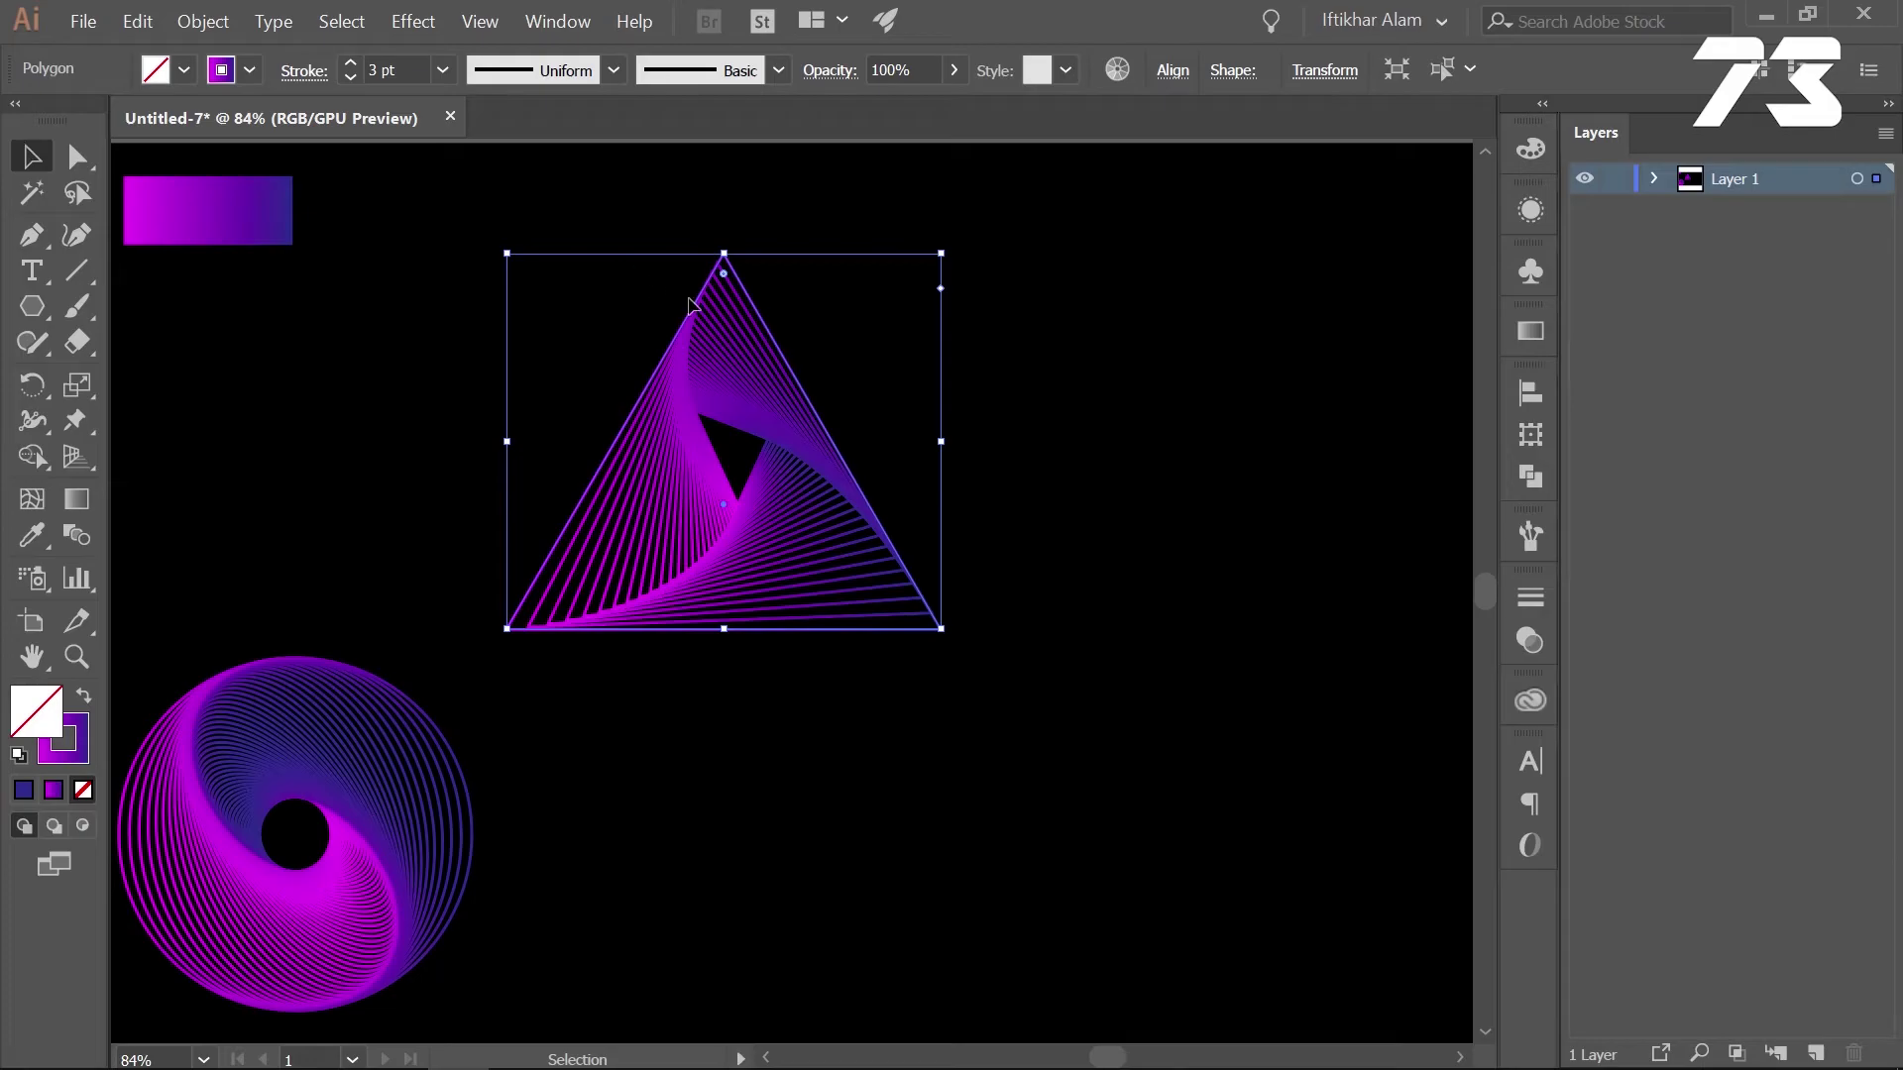
{"action": "left_click_drag", "start_coordinate": [723, 282], "coordinate": [723, 312]}
Move the triangle spiral down to sit beside the circle spiral at the bottom
{"action": "left_click", "coordinate": [325, 349]}
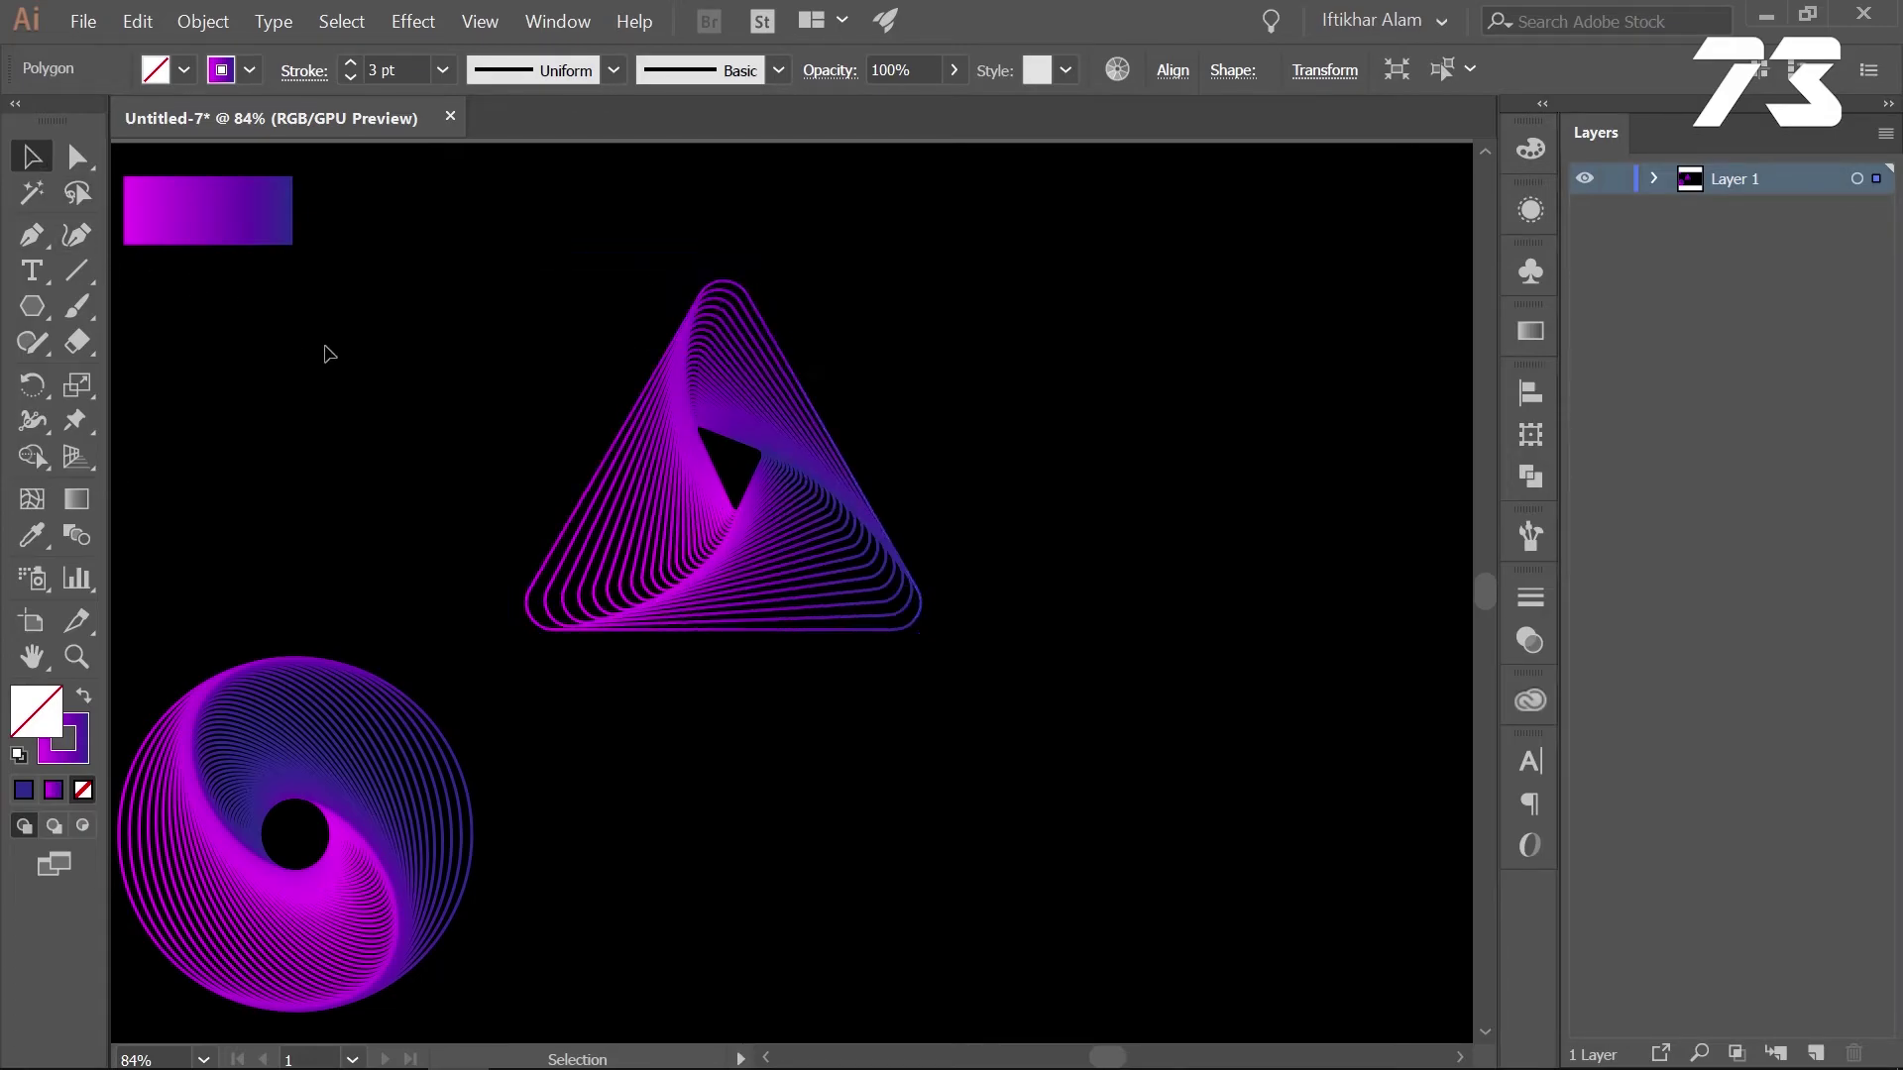
{"action": "left_click_drag", "start_coordinate": [759, 421], "coordinate": [769, 799]}
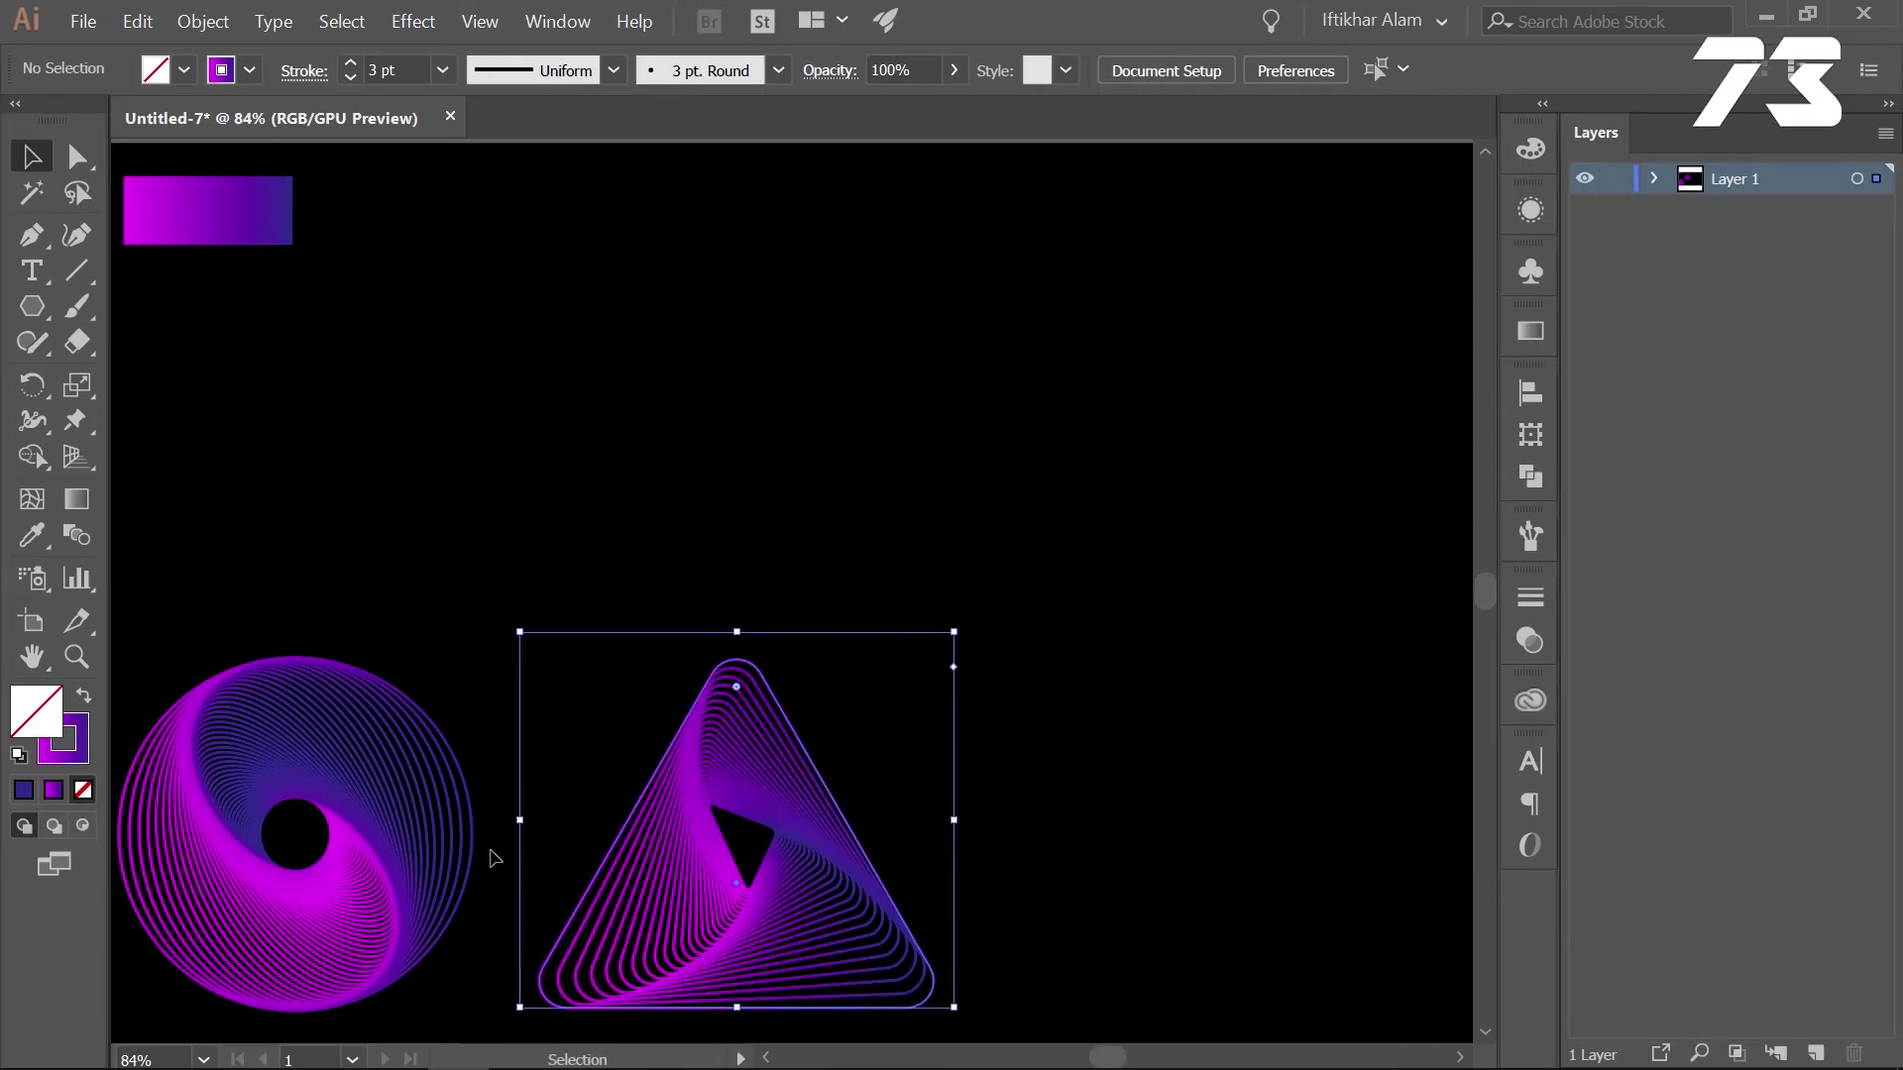
{"action": "key", "text": "ctrl+h"}
{"action": "left_click_drag", "start_coordinate": [367, 904], "coordinate": [369, 906]}
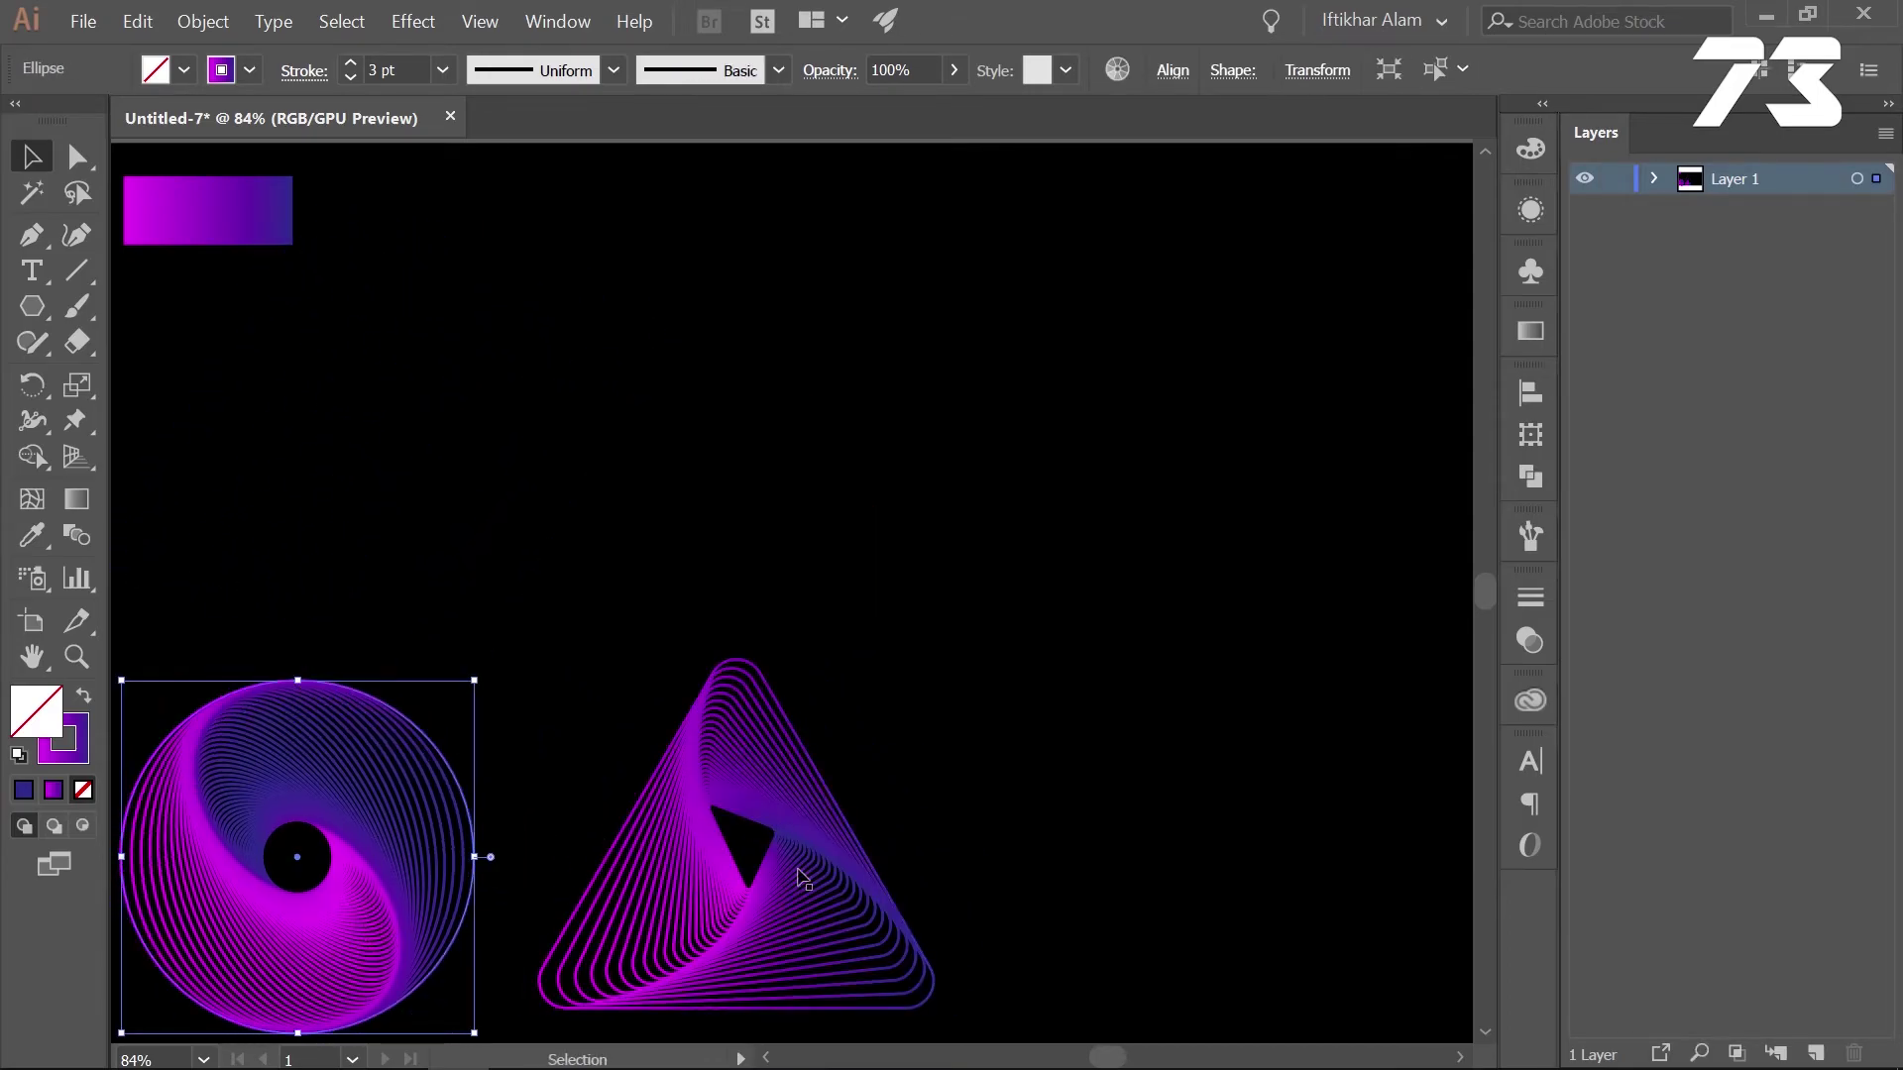
{"action": "left_click_drag", "start_coordinate": [796, 801], "coordinate": [718, 814]}
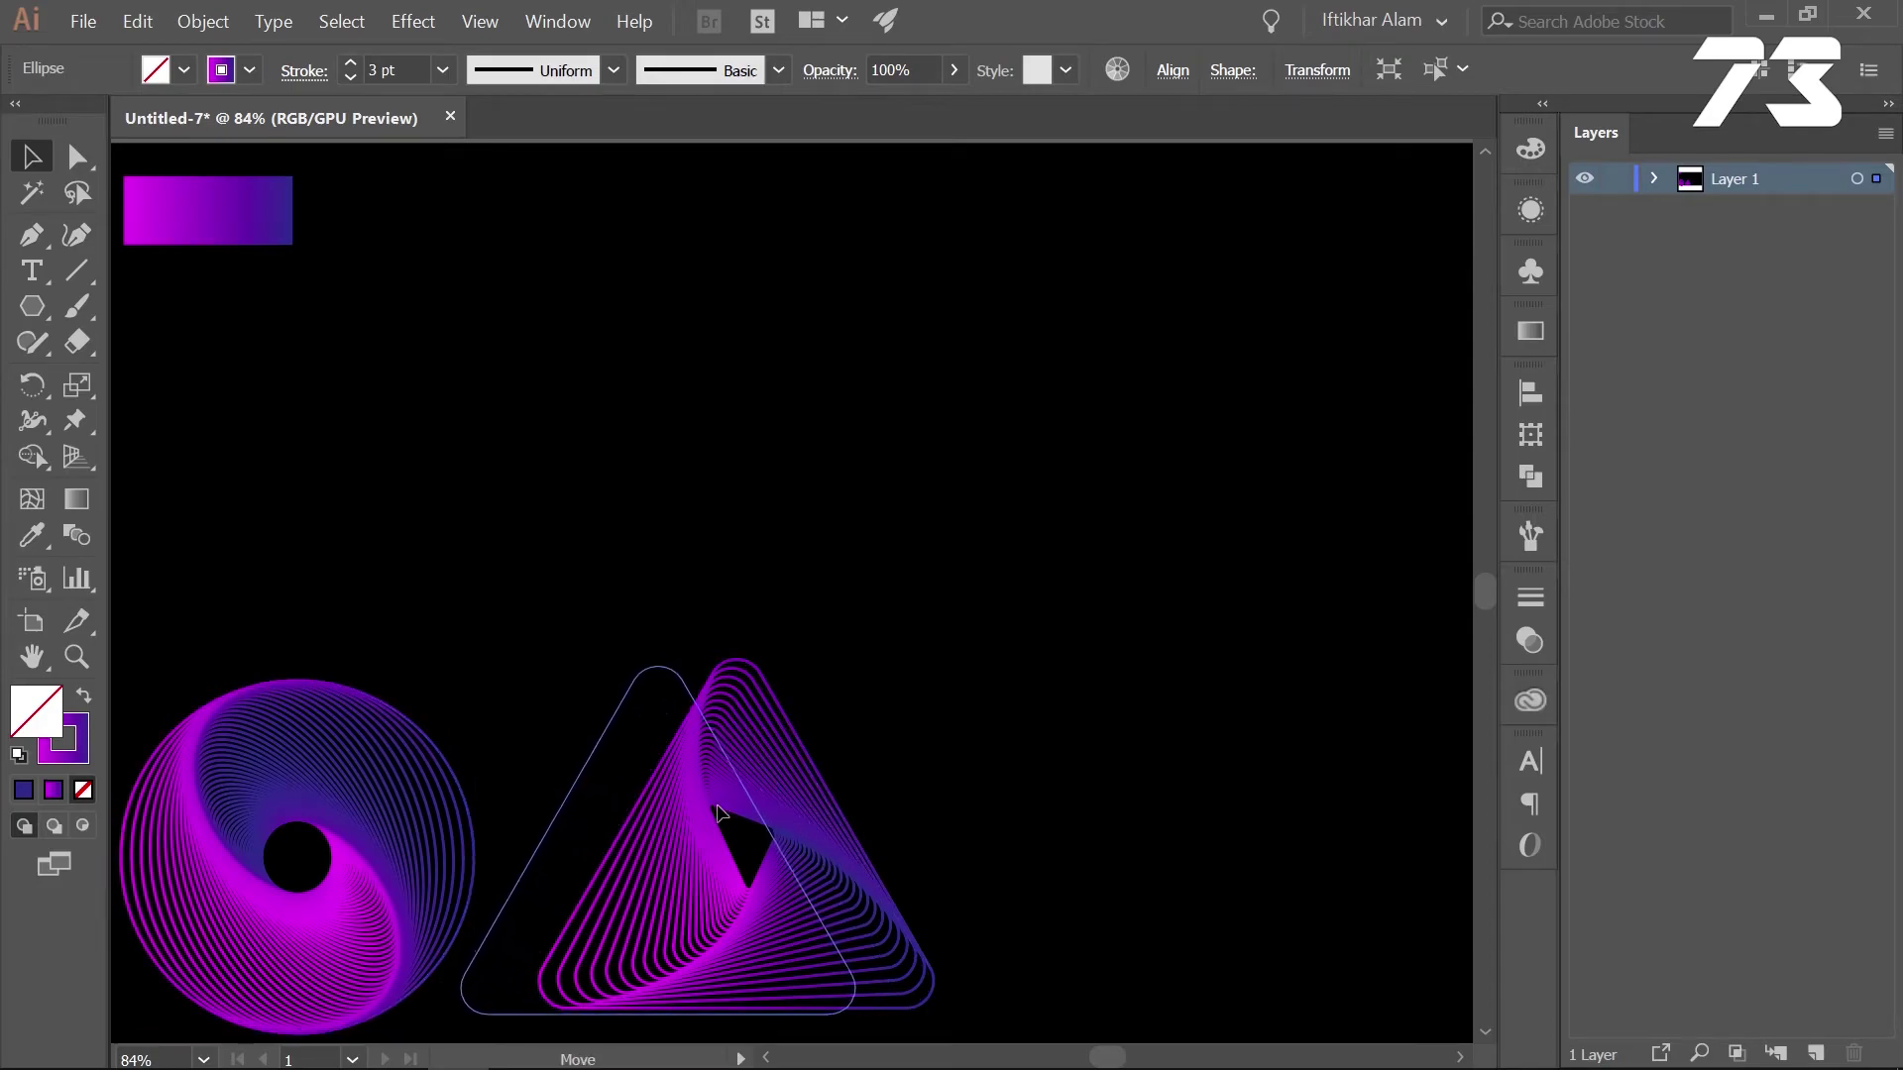
{"action": "left_click", "coordinate": [750, 546]}
Draw a square in the upper middle, rotate it 45° into a diamond, and shift it left
{"action": "left_click", "coordinate": [29, 307]}
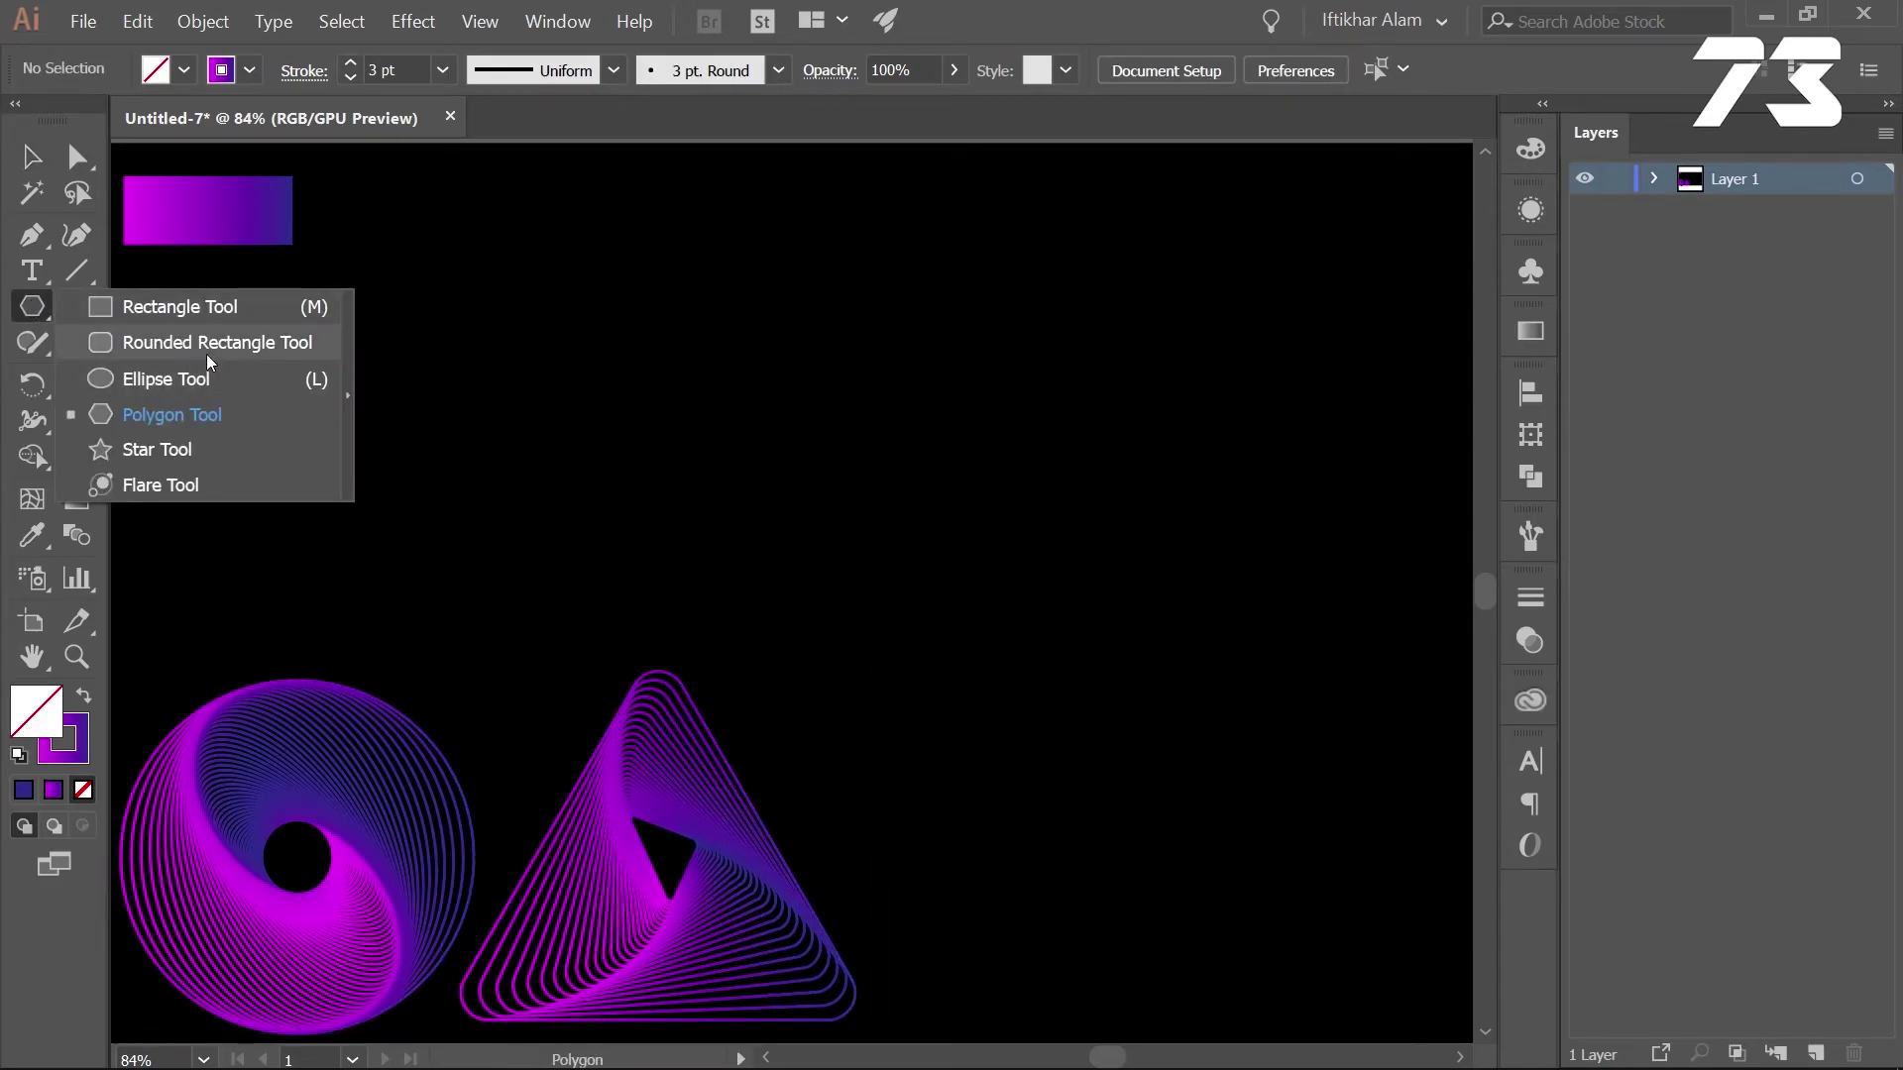
{"action": "left_click", "coordinate": [183, 309]}
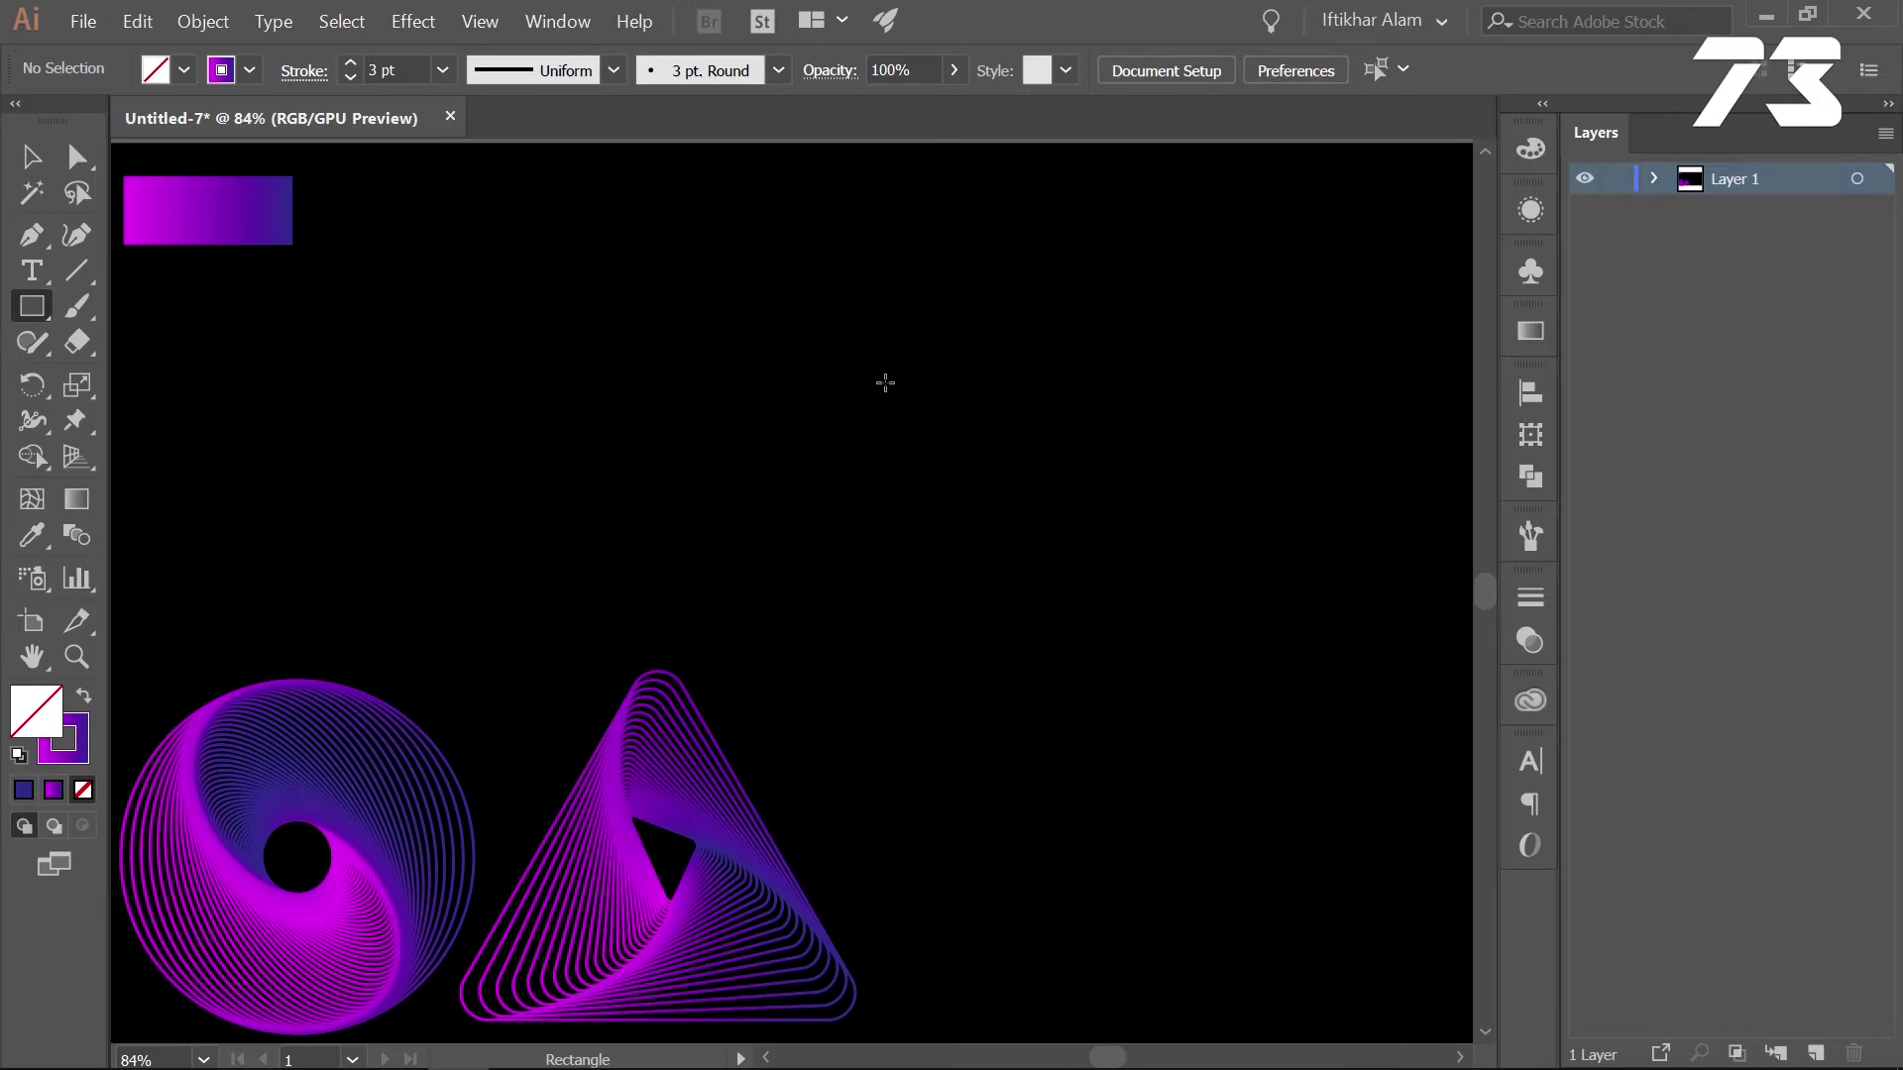
{"action": "left_click_drag", "start_coordinate": [893, 360], "coordinate": [1050, 483]}
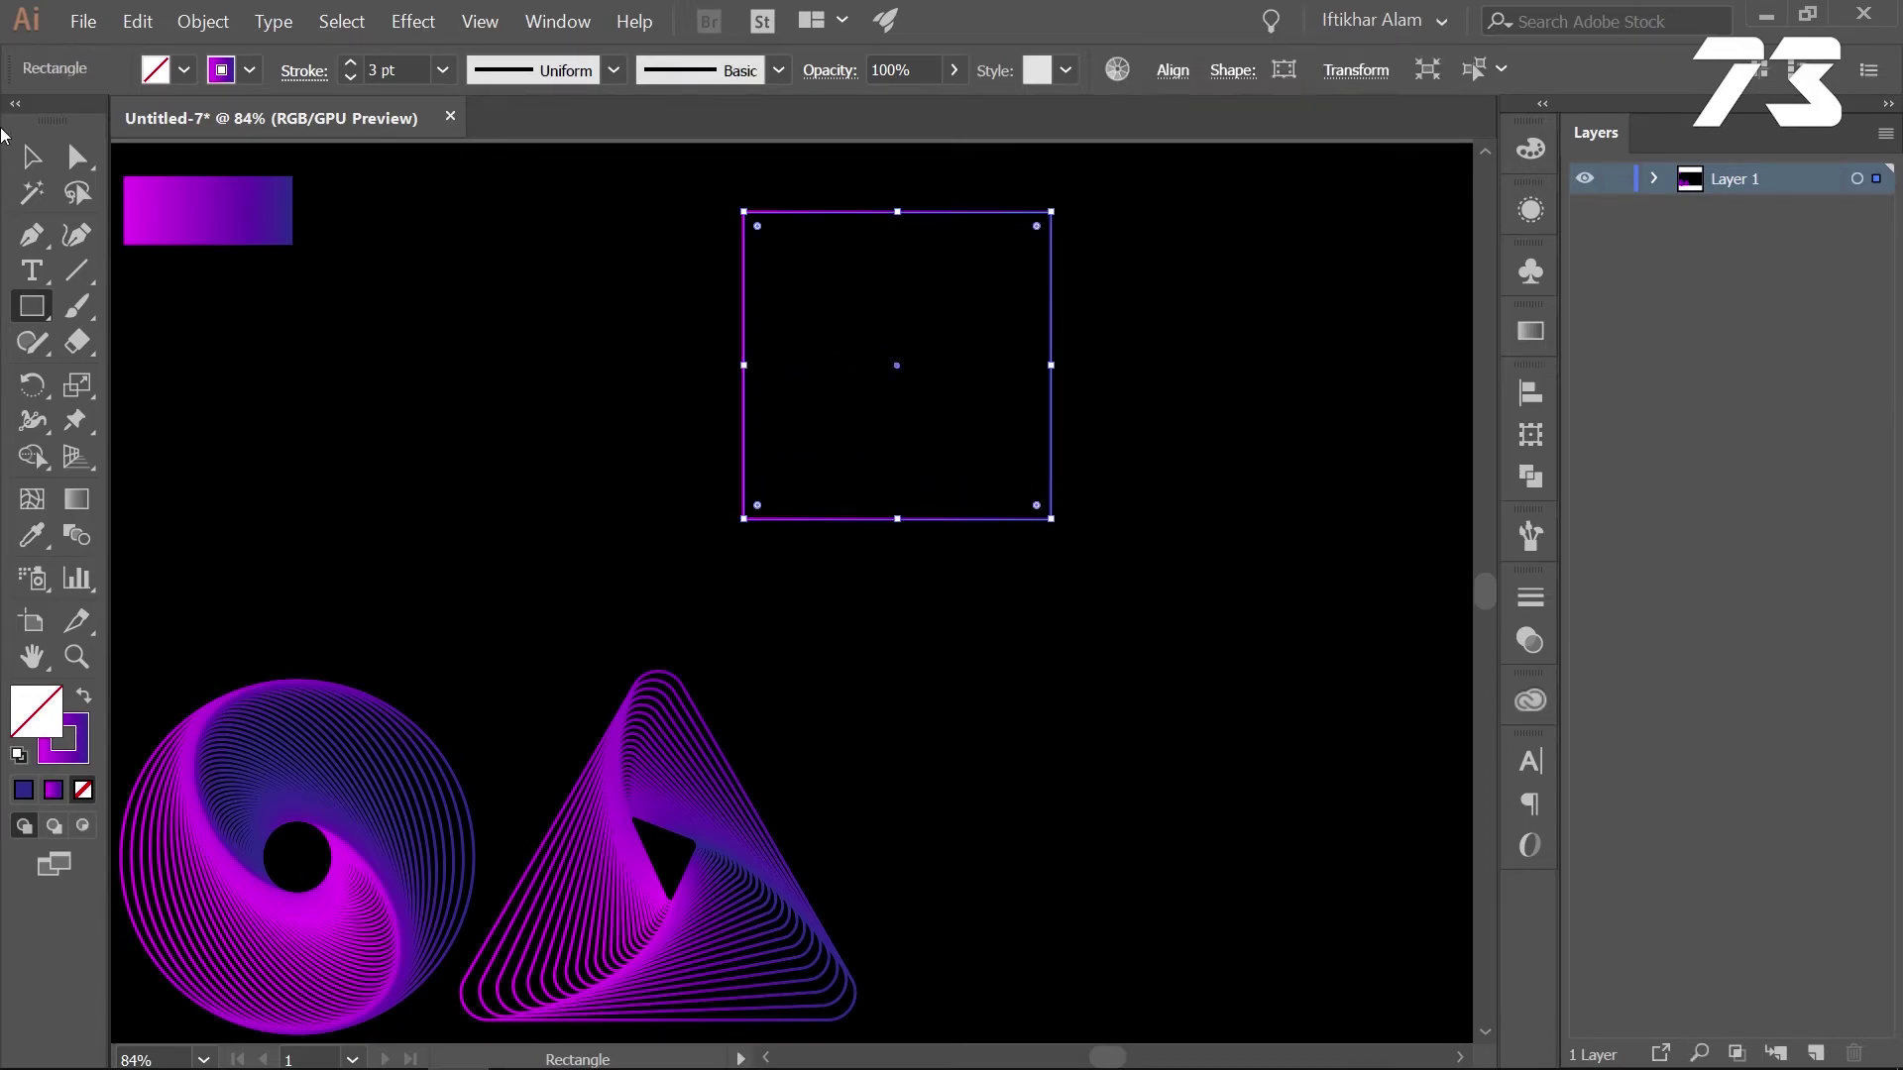
{"action": "key", "text": "v"}
{"action": "left_click_drag", "start_coordinate": [896, 375], "coordinate": [899, 404]}
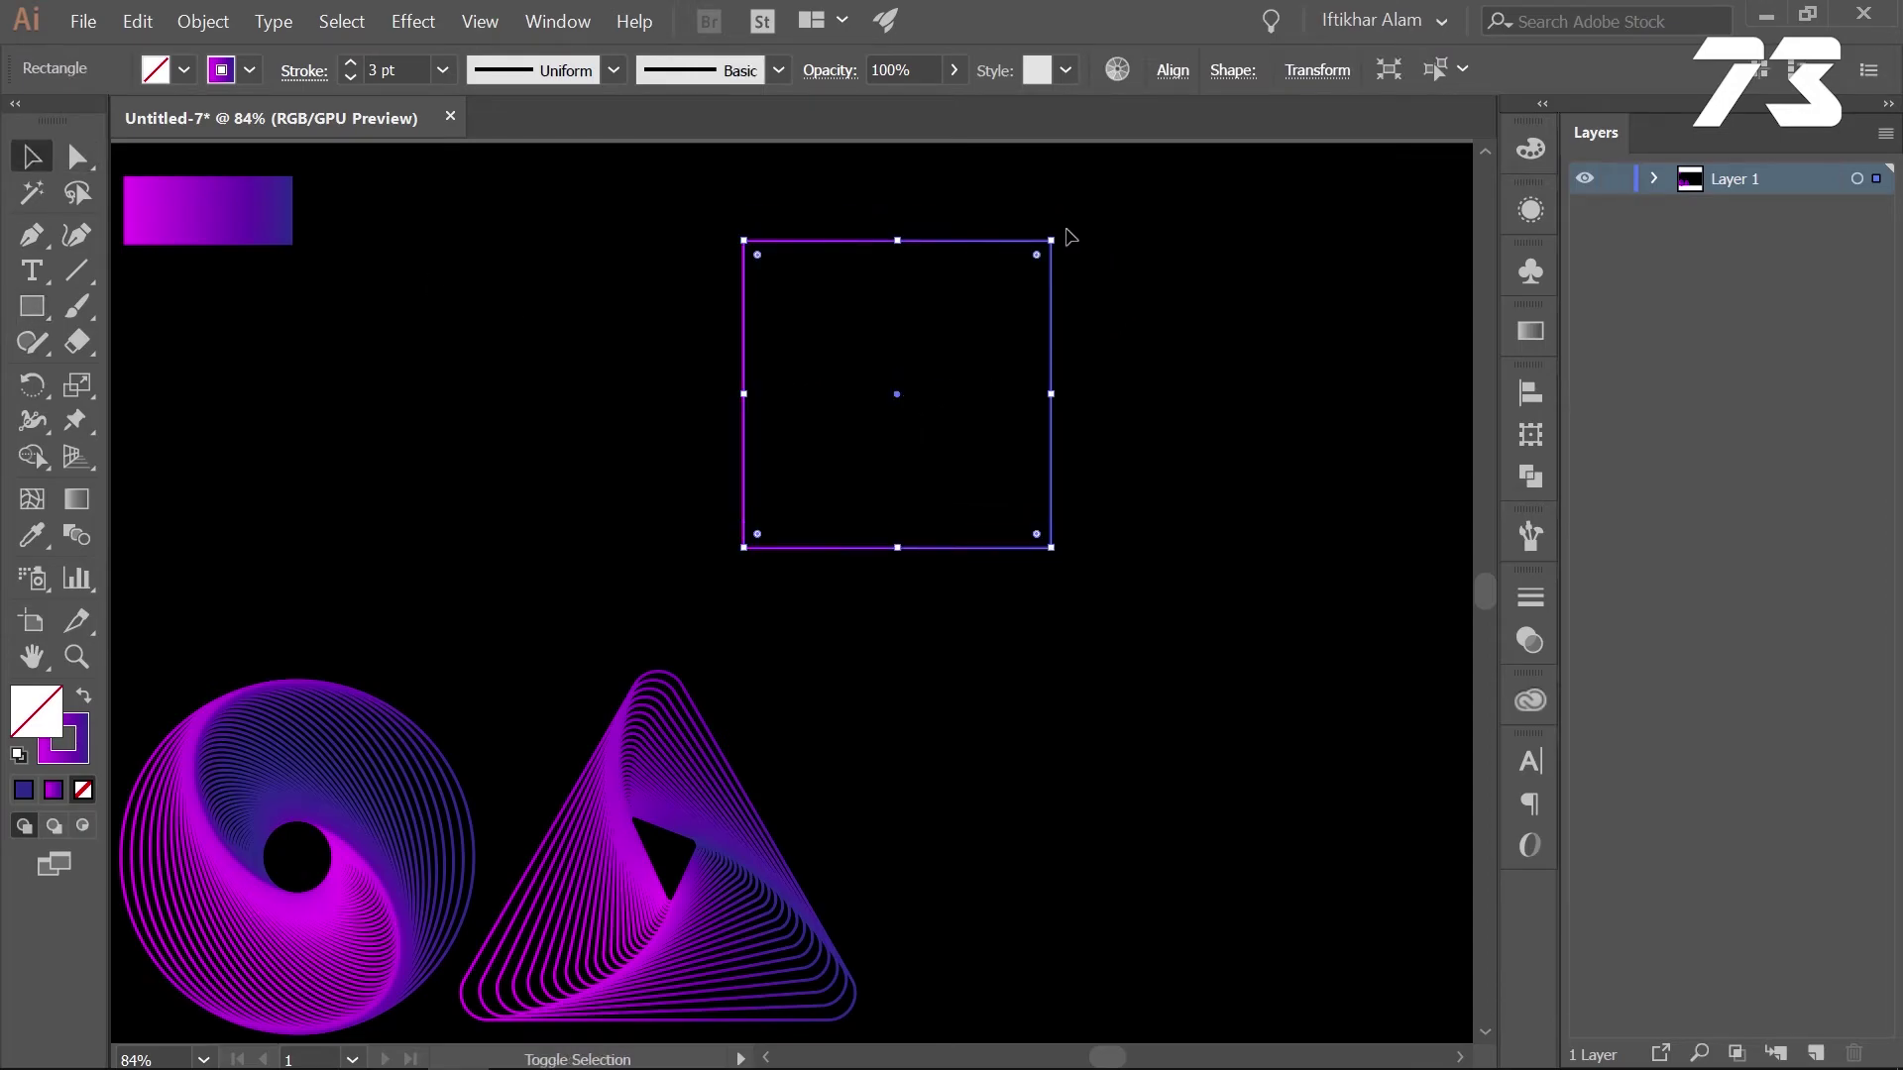
{"action": "left_click_drag", "start_coordinate": [1059, 236], "coordinate": [1100, 355]}
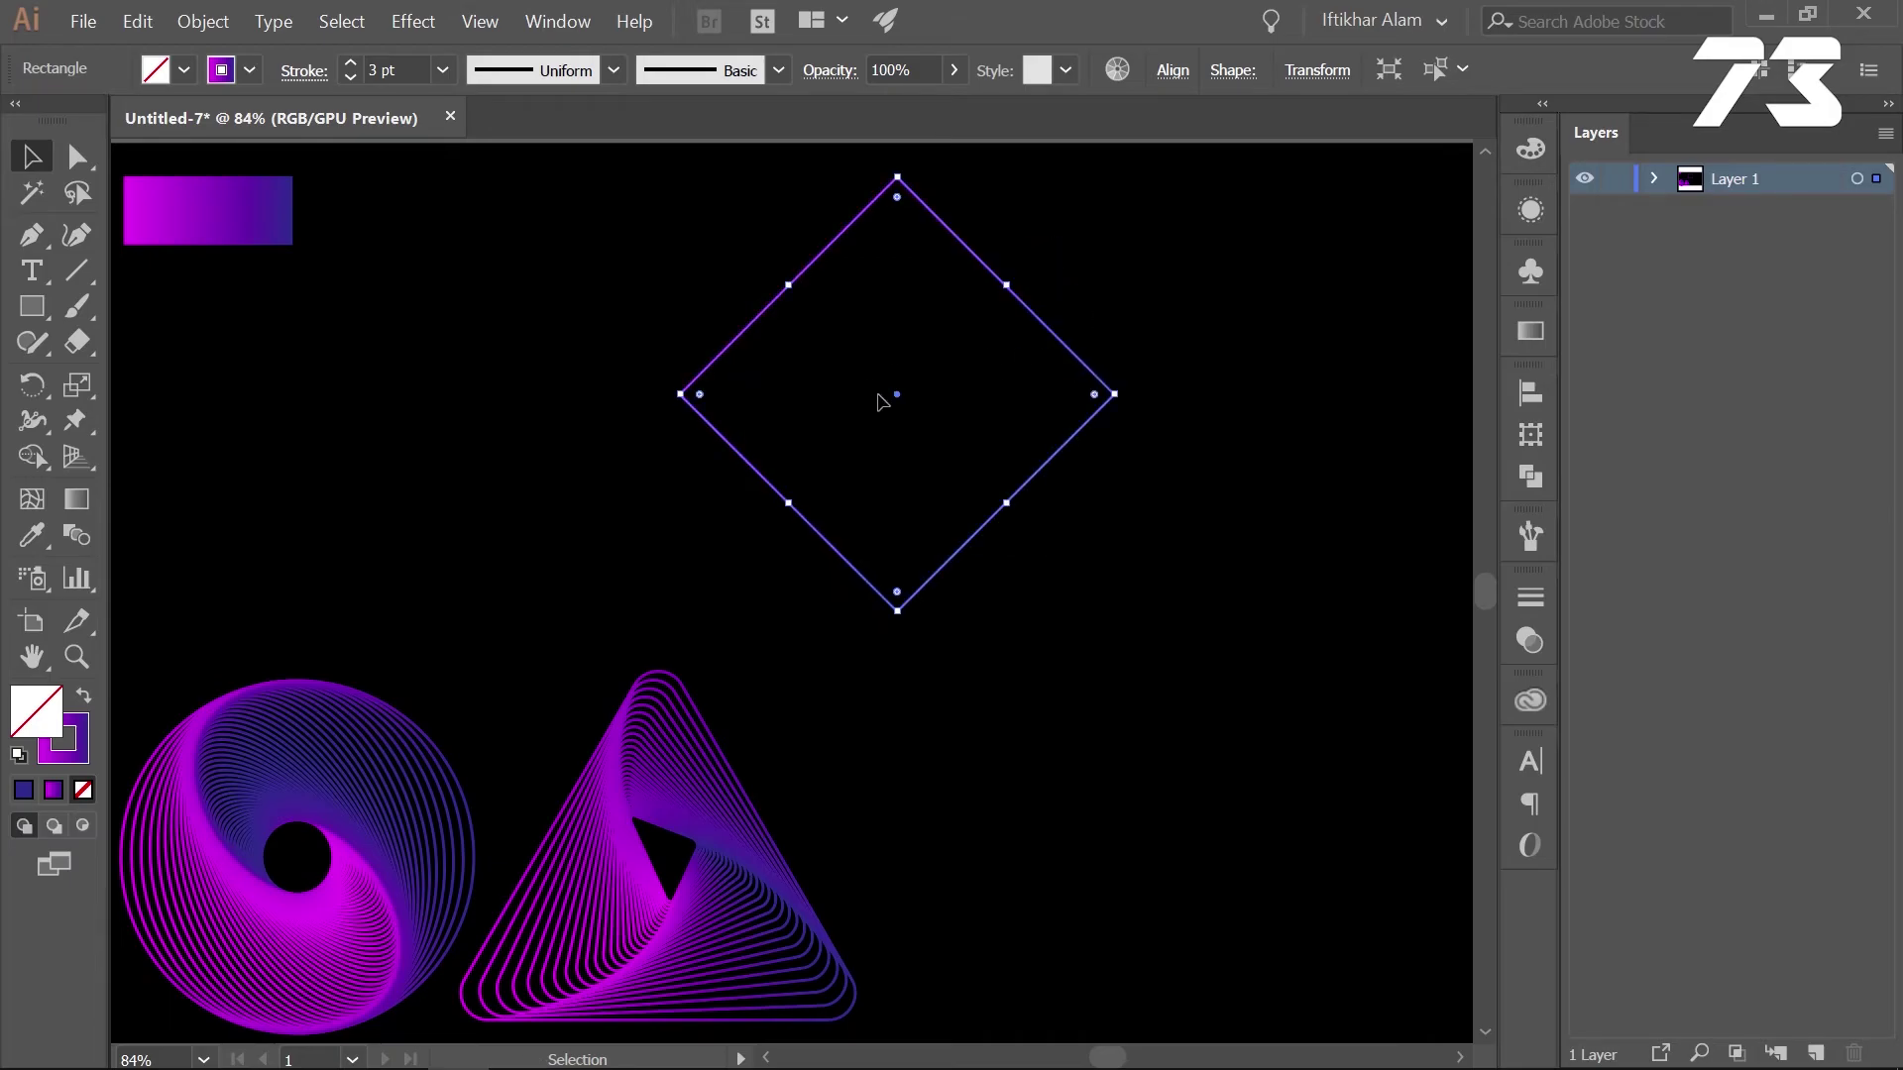
{"action": "left_click_drag", "start_coordinate": [897, 399], "coordinate": [730, 438]}
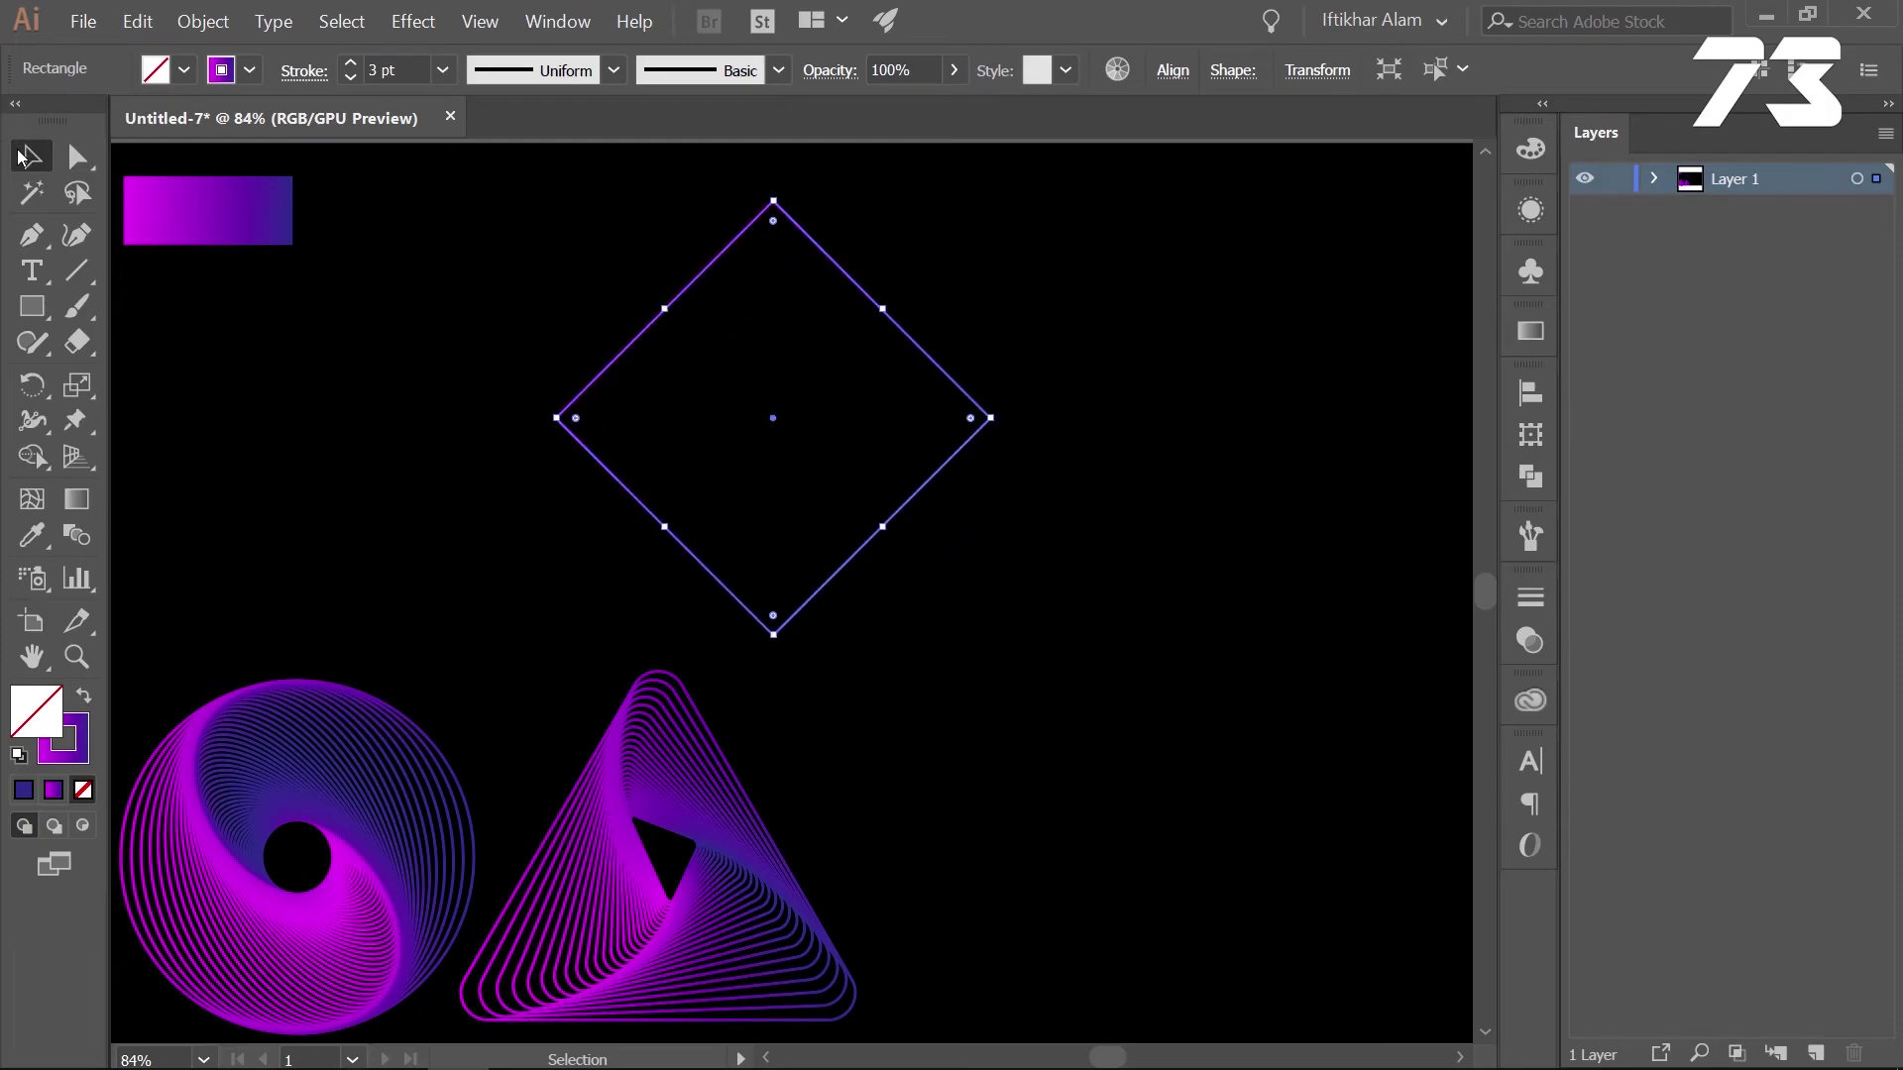
Open the Transform effect with preview on, setting 95% horizontal scale and 50 copies
{"action": "left_click", "coordinate": [413, 21]}
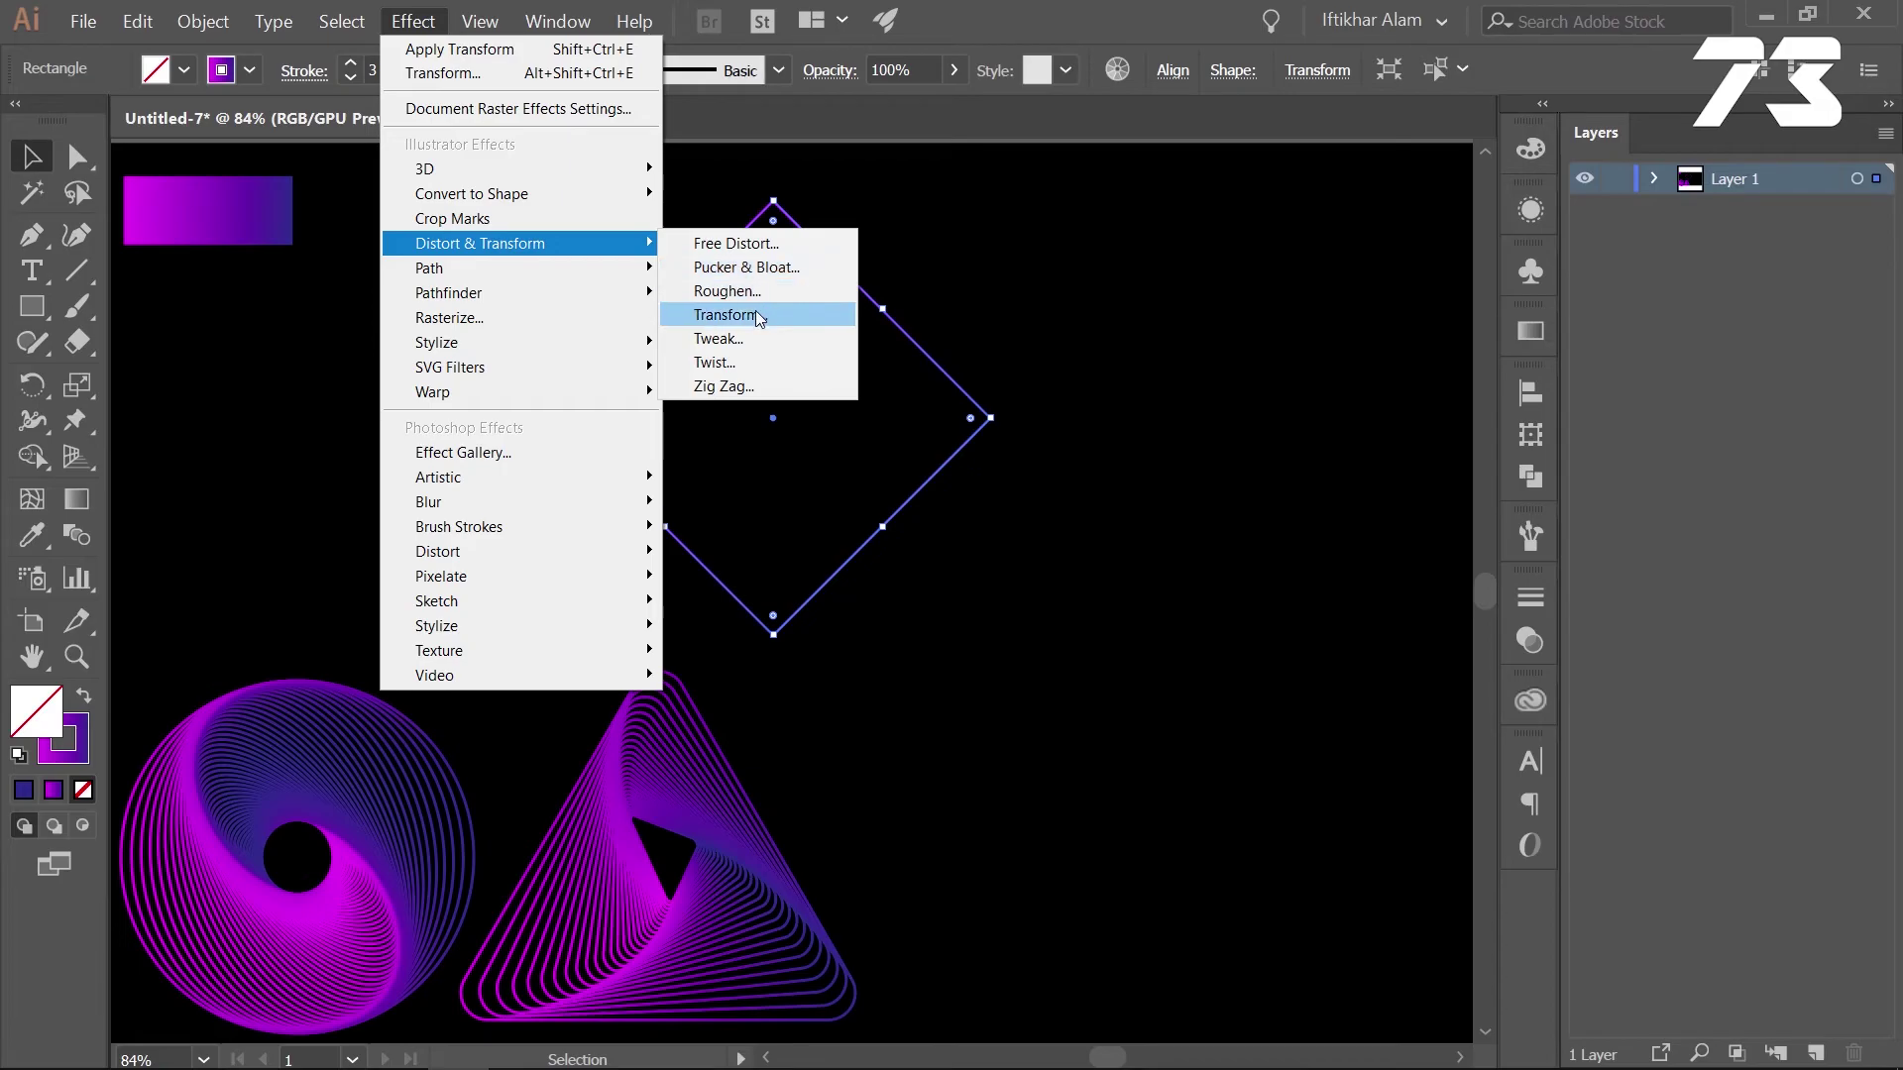
{"action": "left_click", "coordinate": [755, 313]}
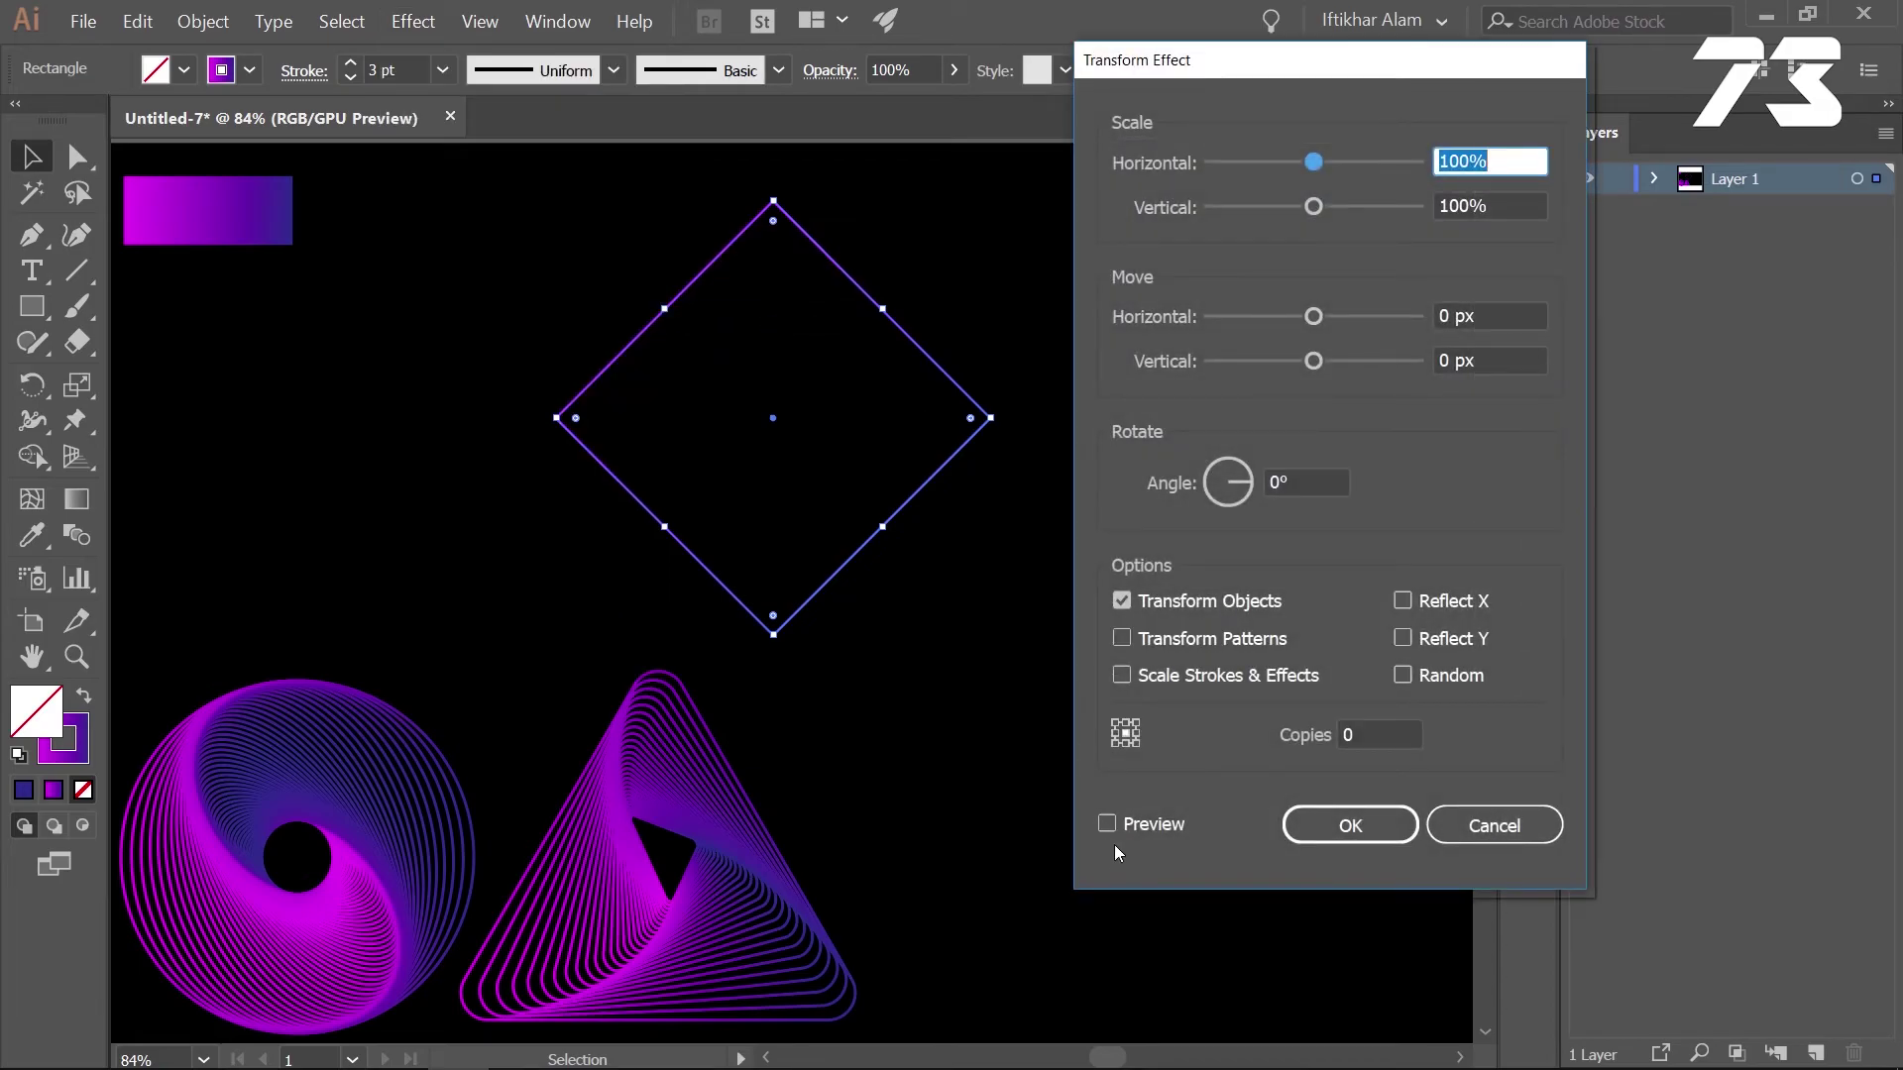
{"action": "left_click", "coordinate": [1110, 824]}
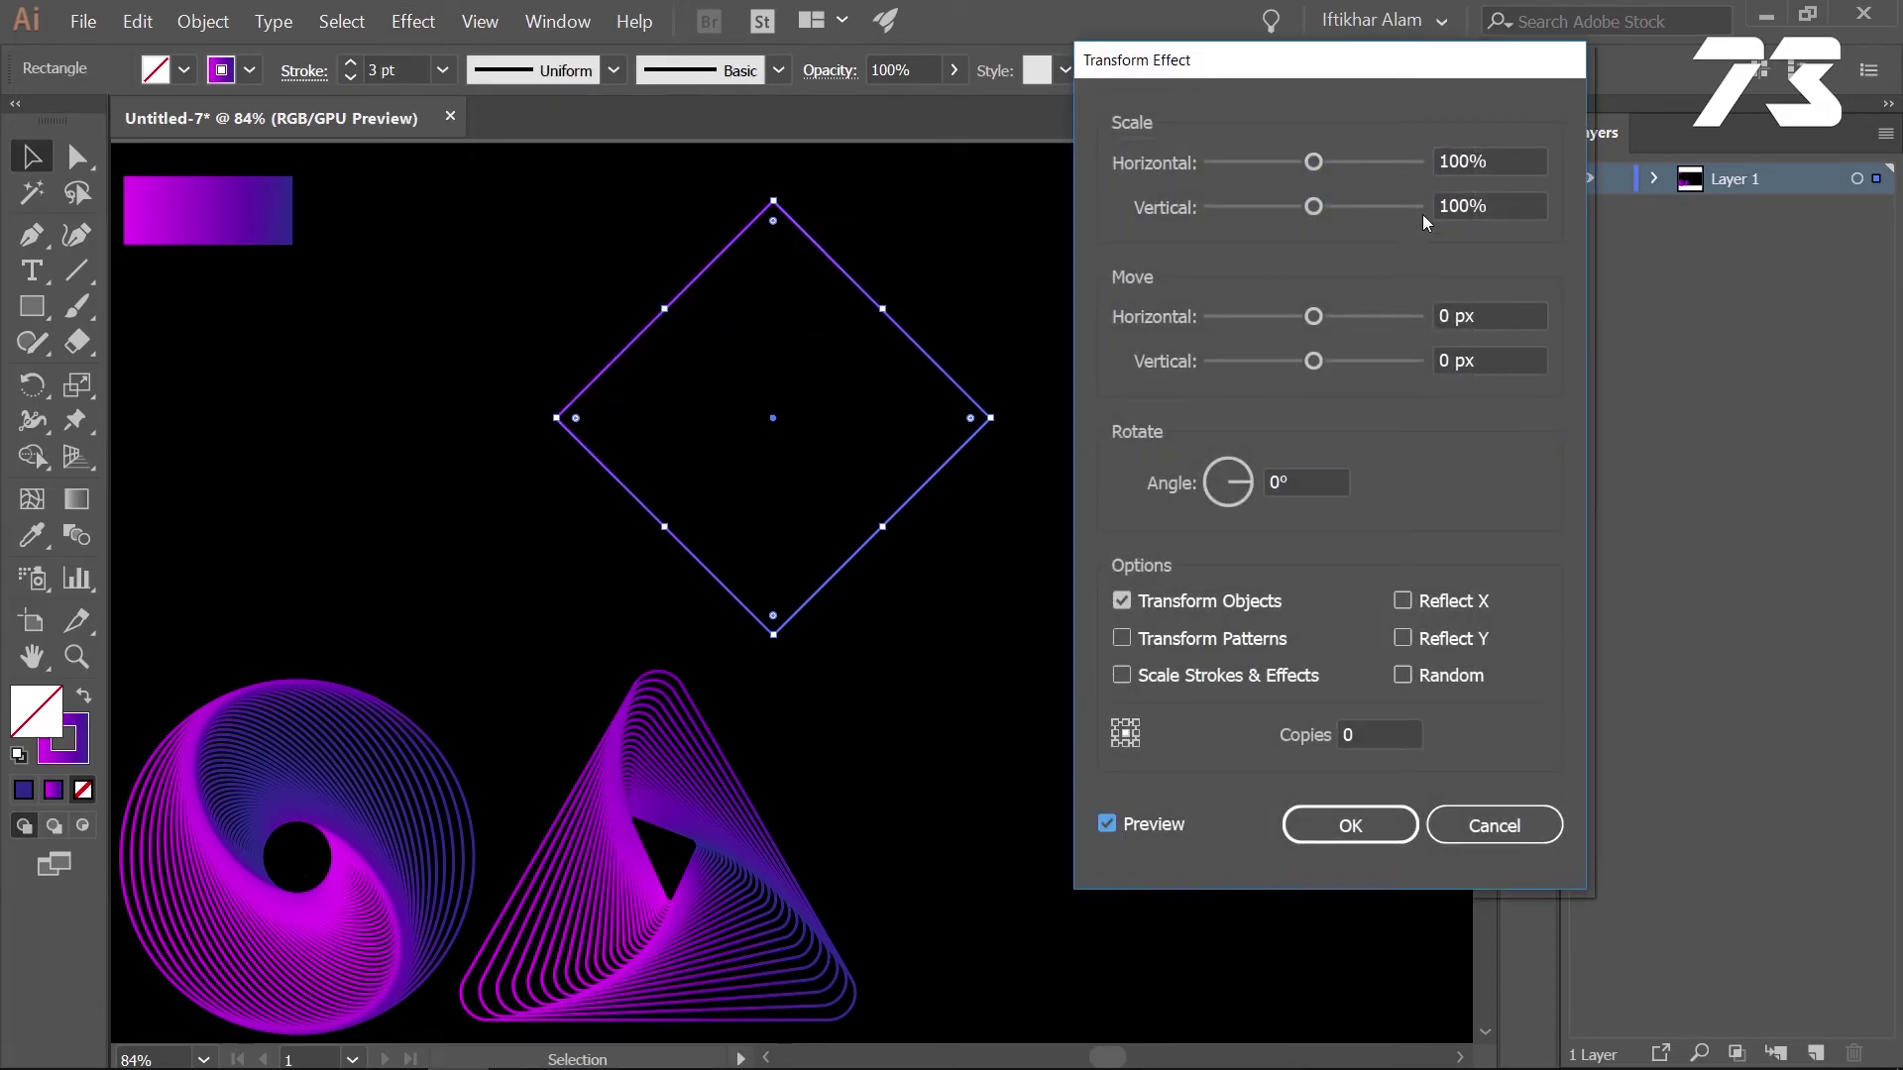
{"action": "key", "text": "Tab"}
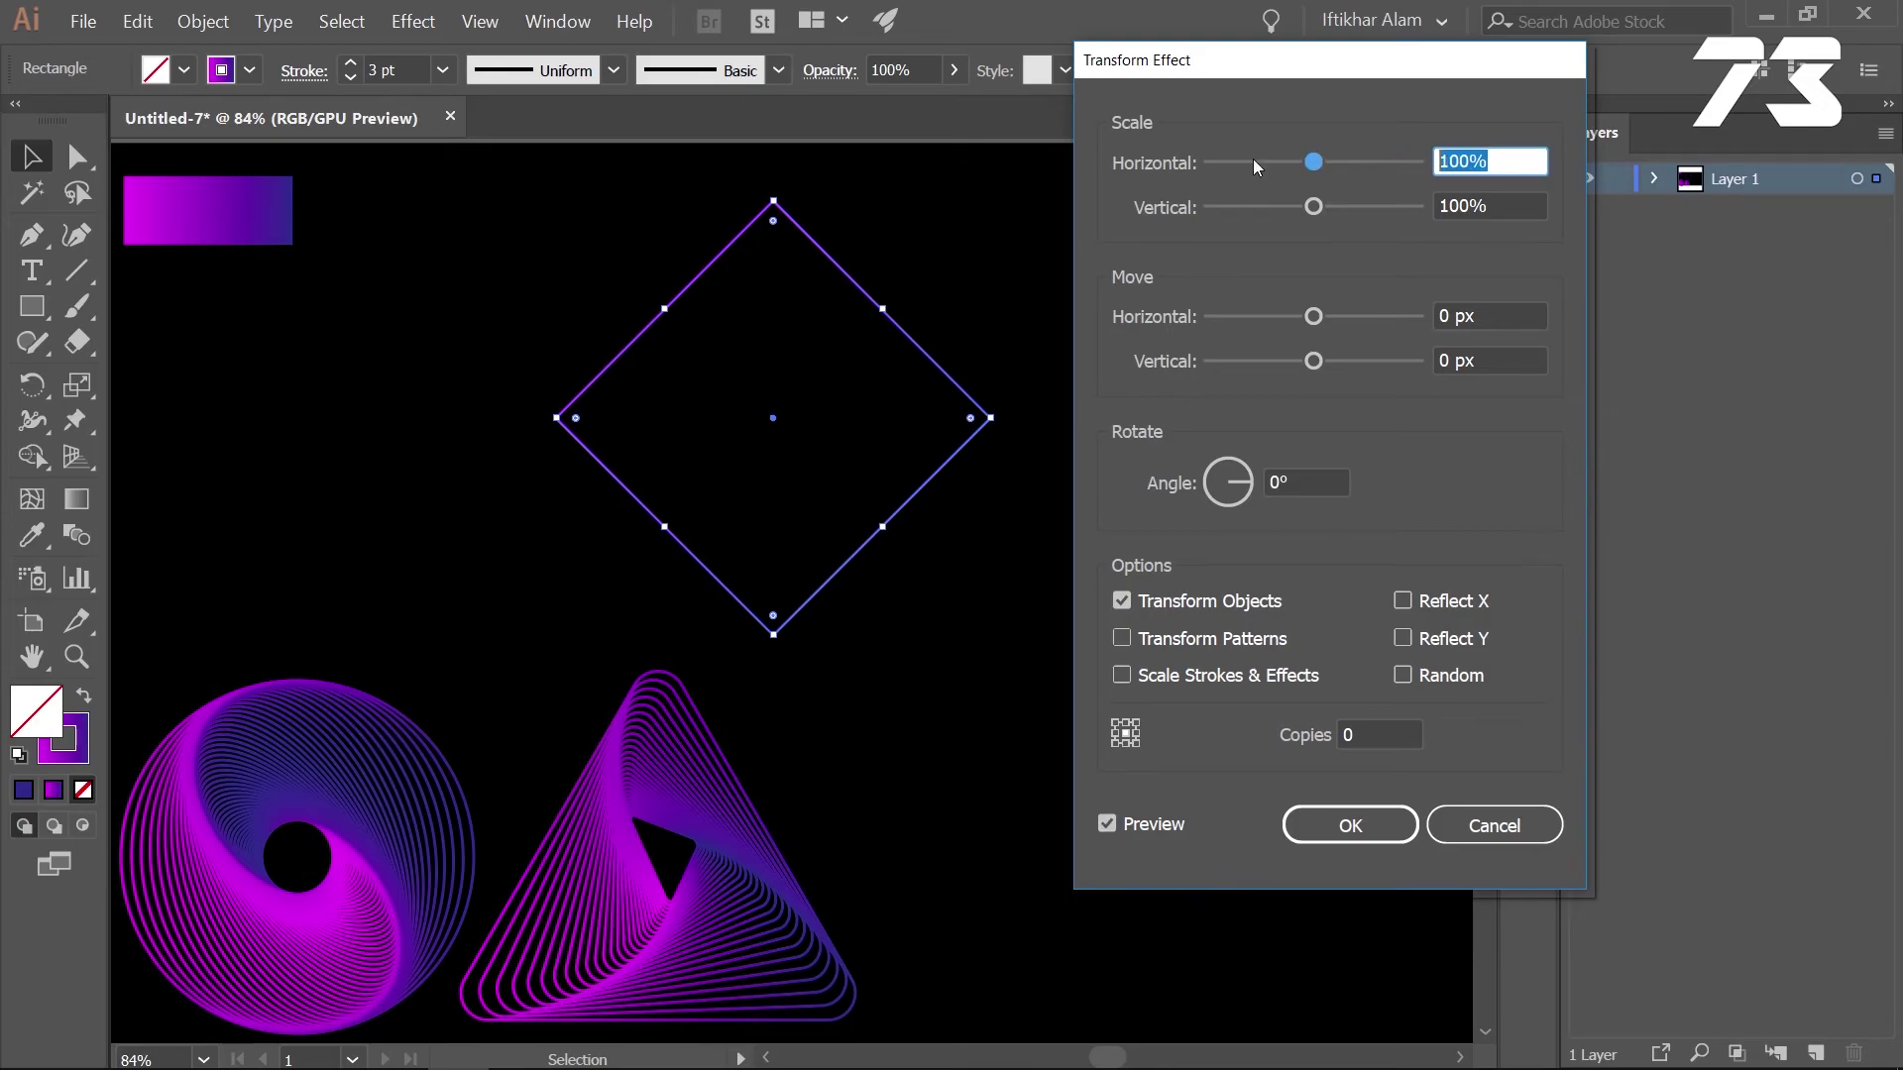
{"action": "type", "text": "95"}
{"action": "left_click", "coordinate": [1389, 734]}
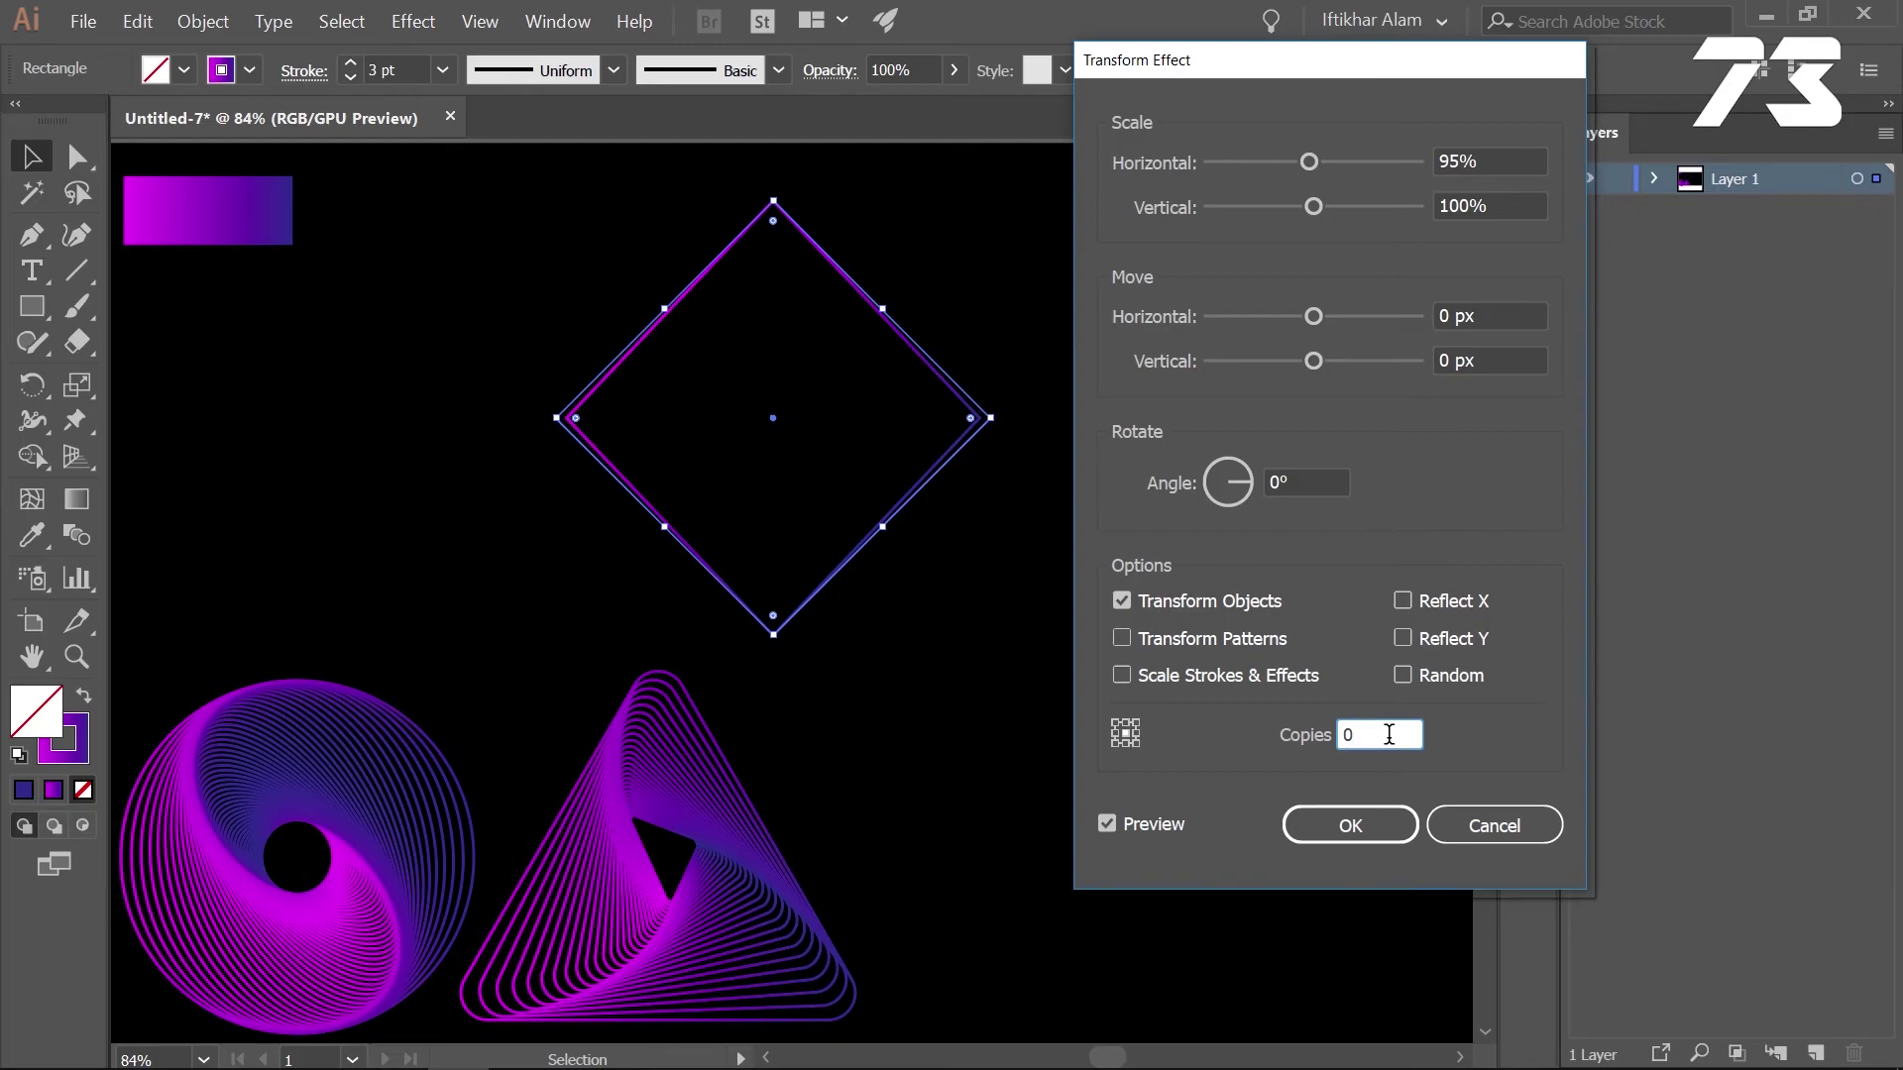
{"action": "left_click_drag", "start_coordinate": [1388, 734], "coordinate": [1306, 735]}
{"action": "type", "text": "50"}
Set the rotation angle to 5° and vertical scale to 95%, then apply the effect
{"action": "left_click", "coordinate": [1321, 483]}
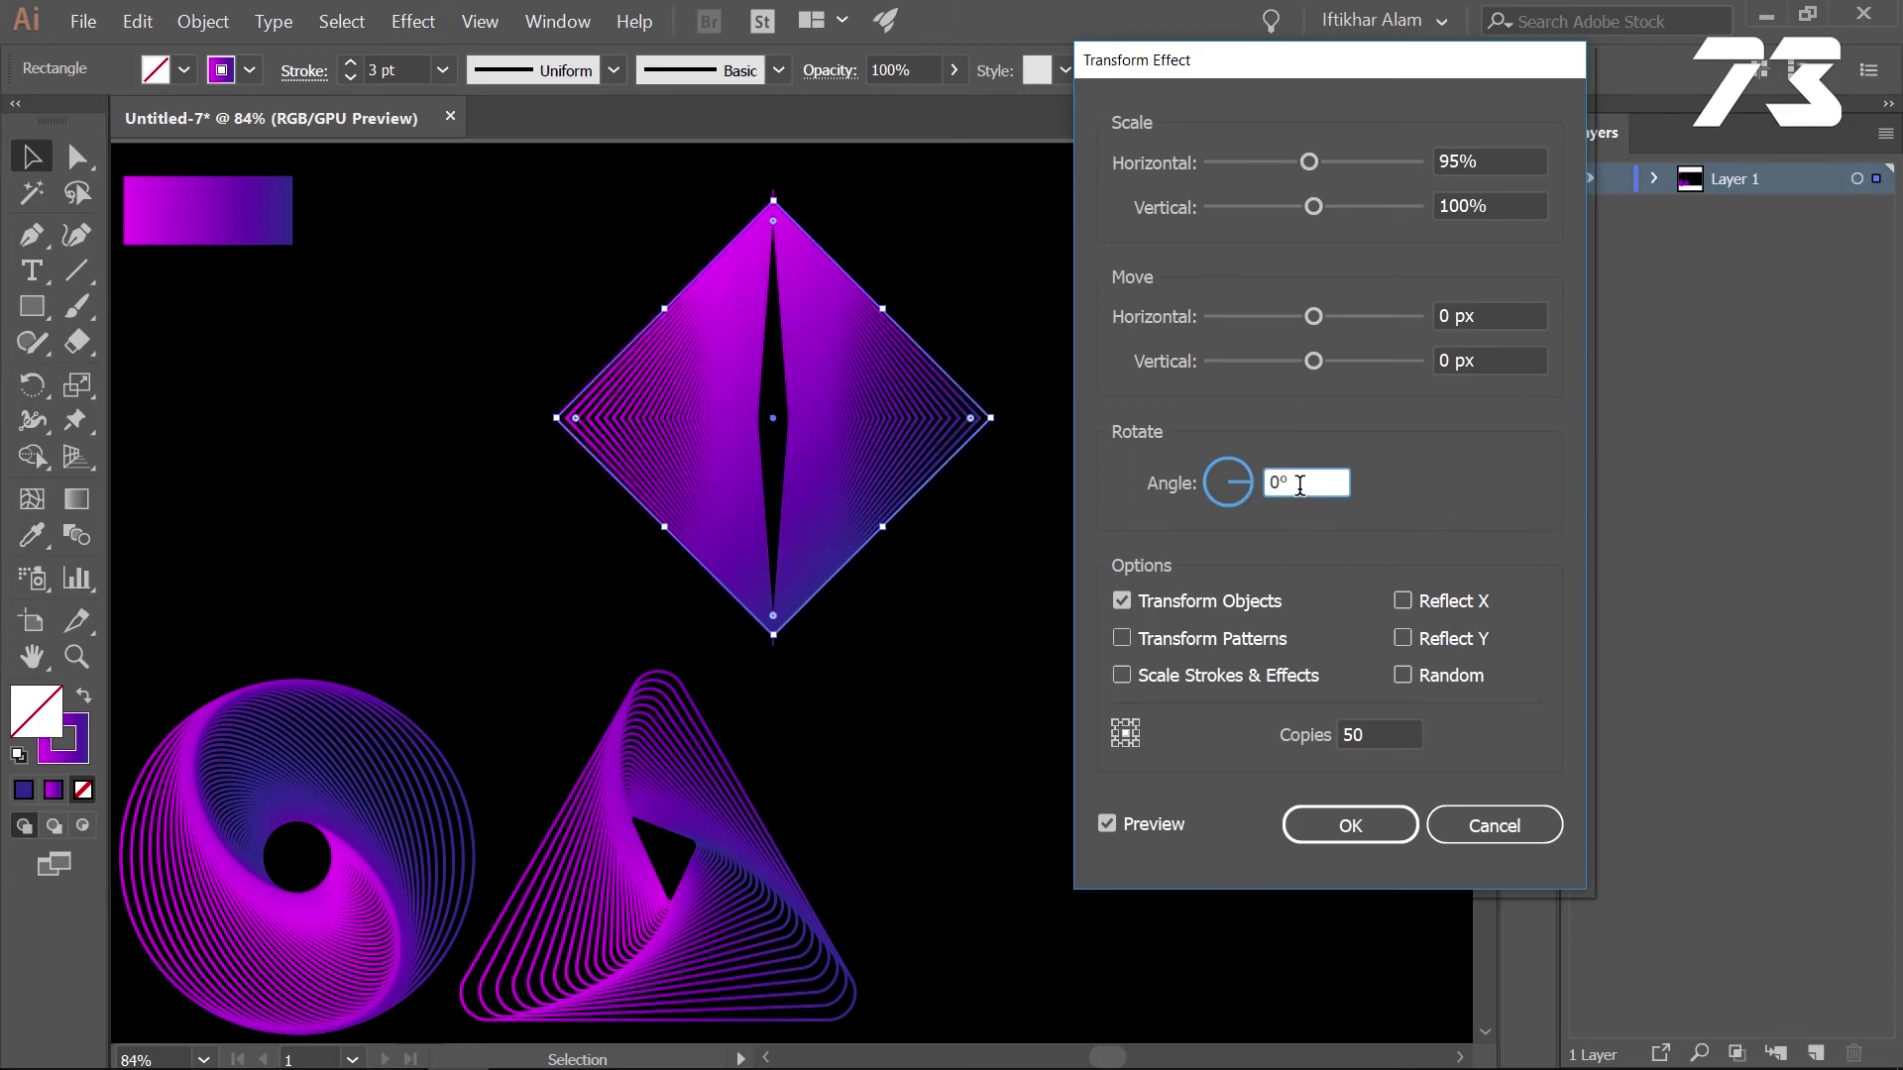
{"action": "key", "text": "Up"}
{"action": "key", "text": "Up"}
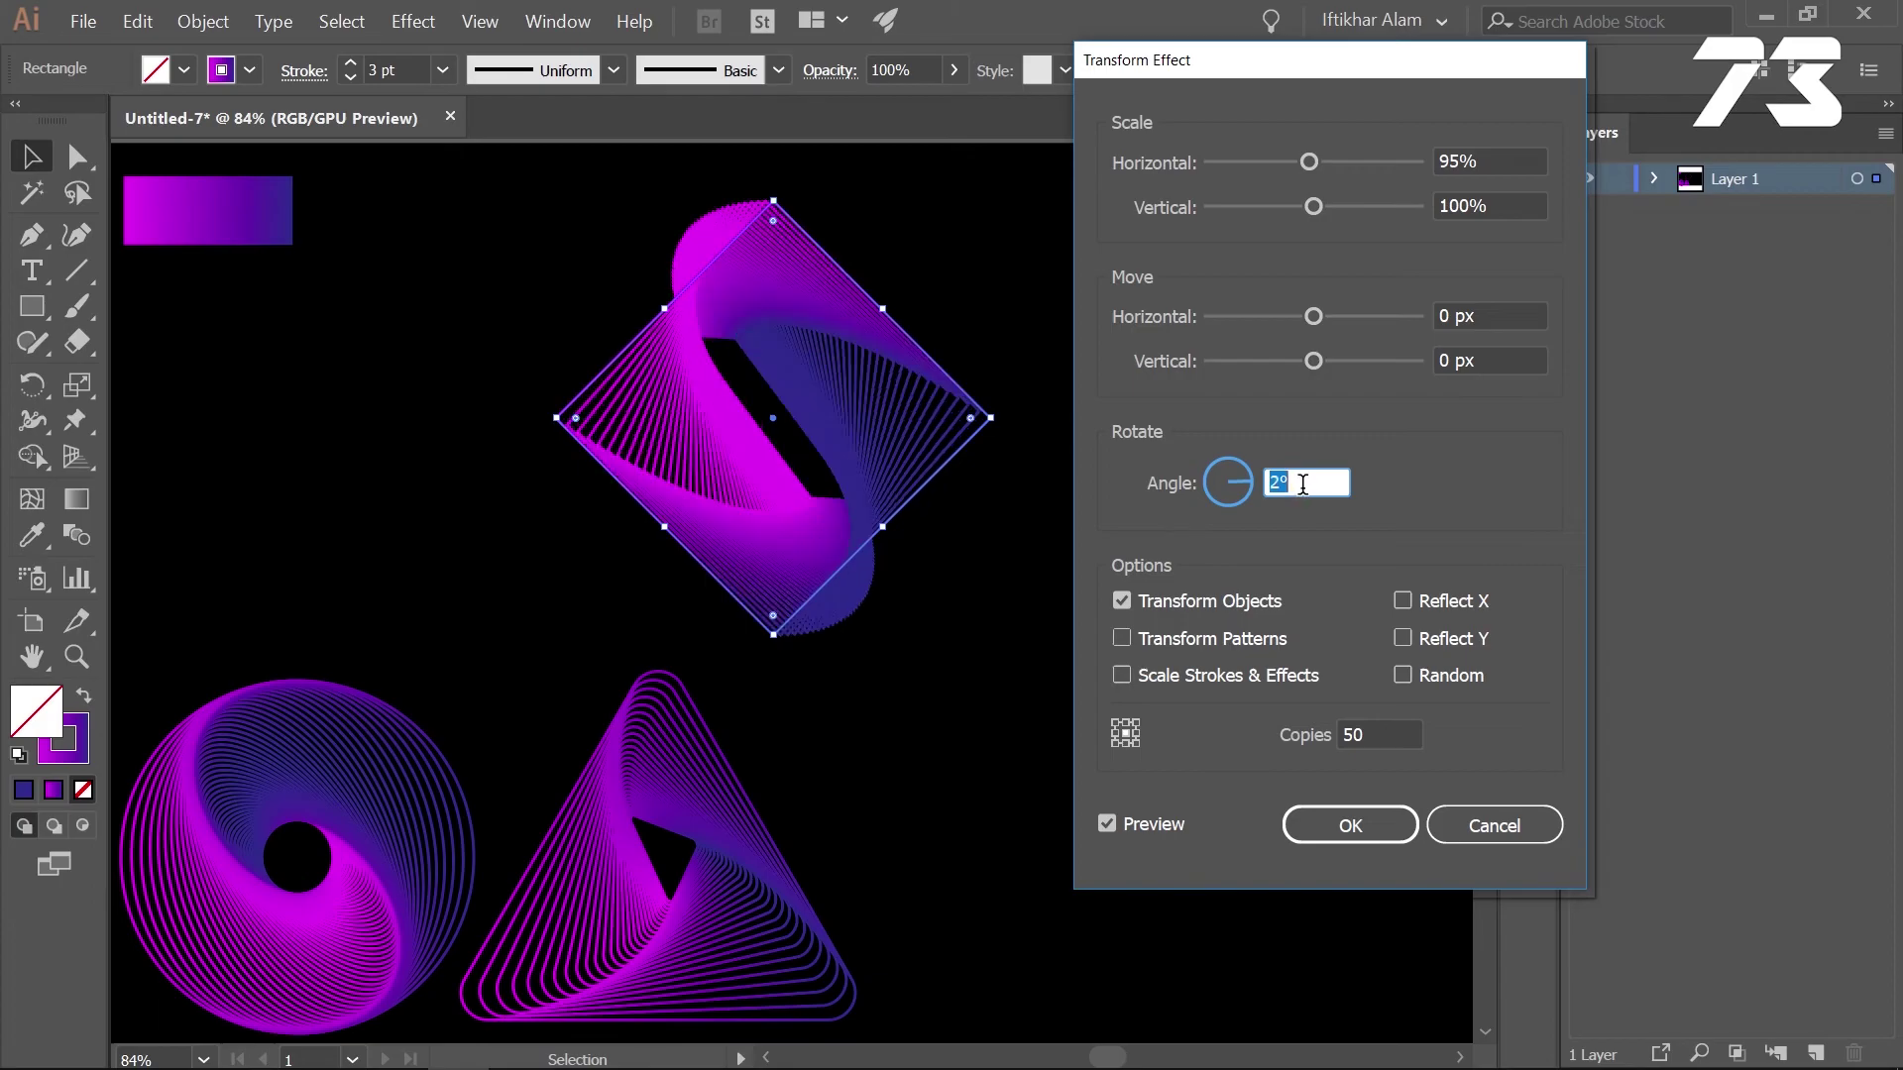
{"action": "key", "text": "Up"}
{"action": "key", "text": "Up"}
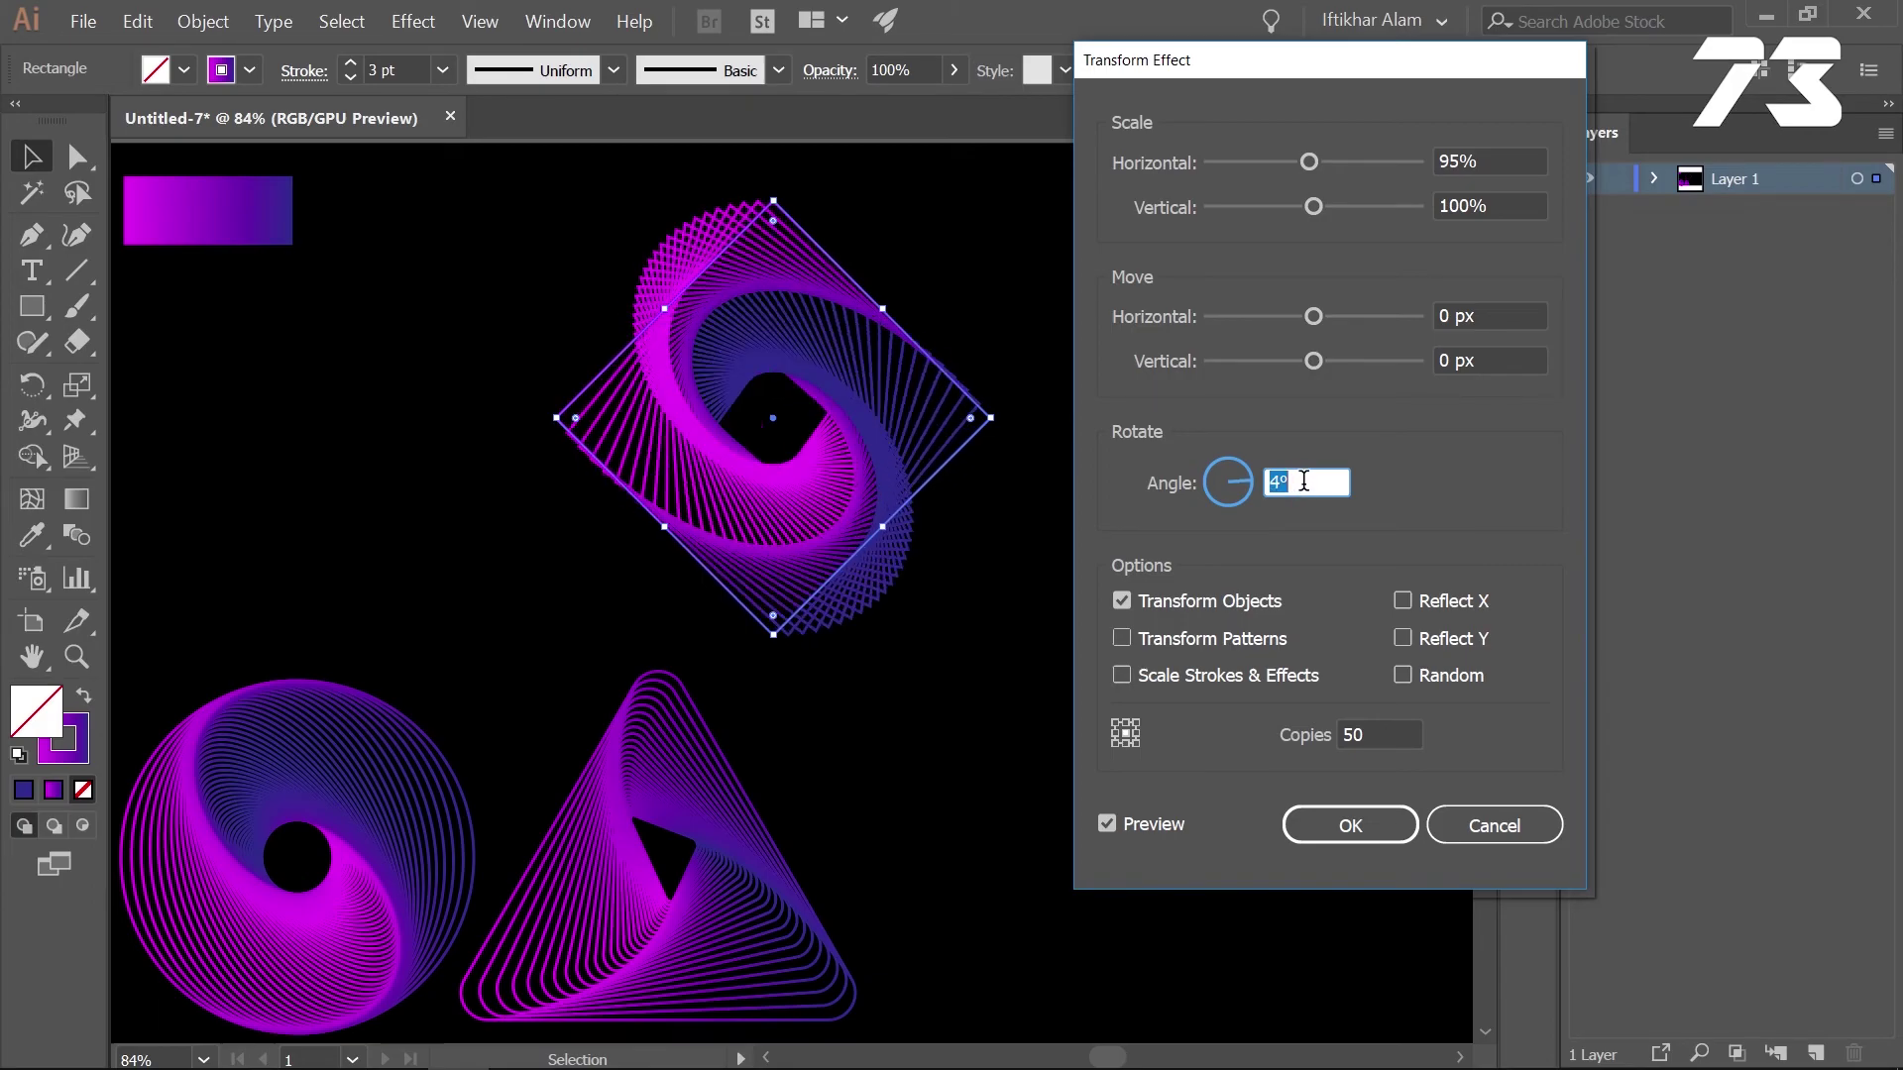
{"action": "left_click", "coordinate": [1495, 211]}
{"action": "key", "text": "Down"}
{"action": "key", "text": "Down"}
{"action": "key", "text": "Down"}
{"action": "key", "text": "Down"}
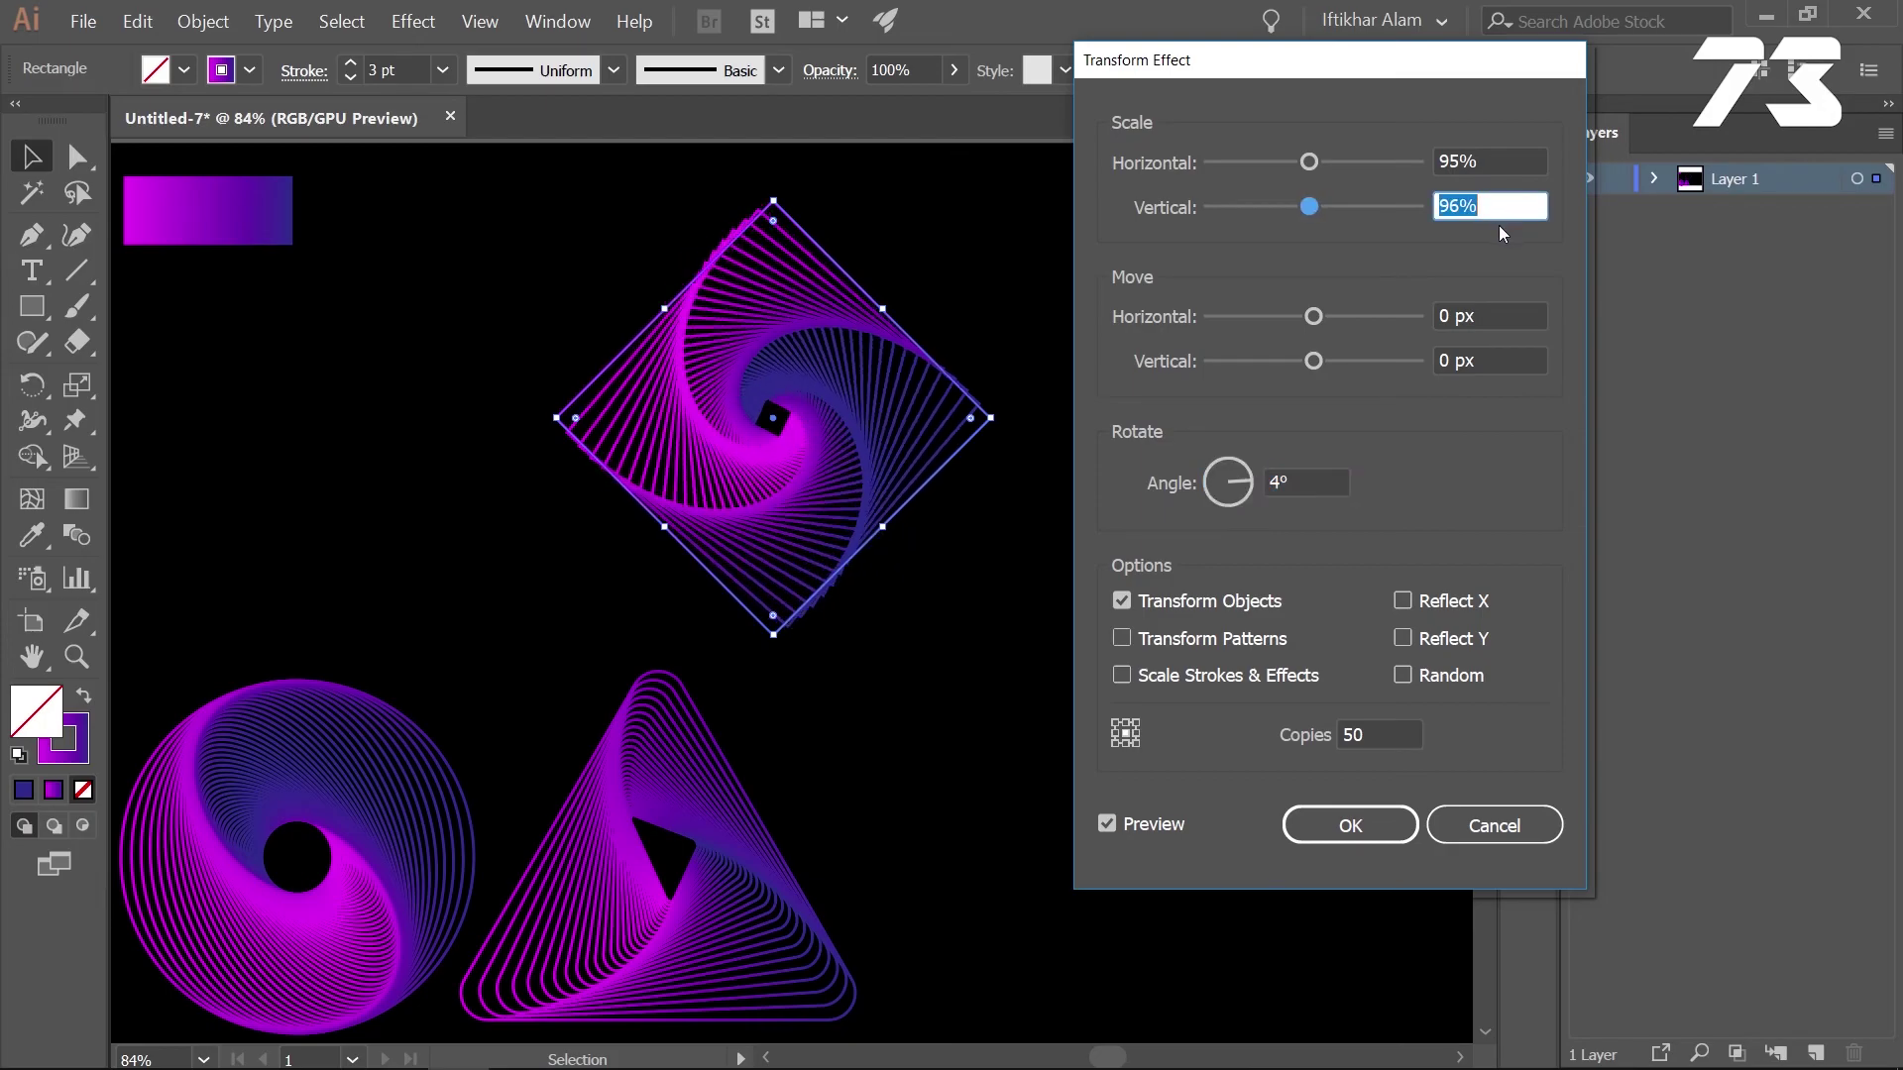
{"action": "key", "text": "Down"}
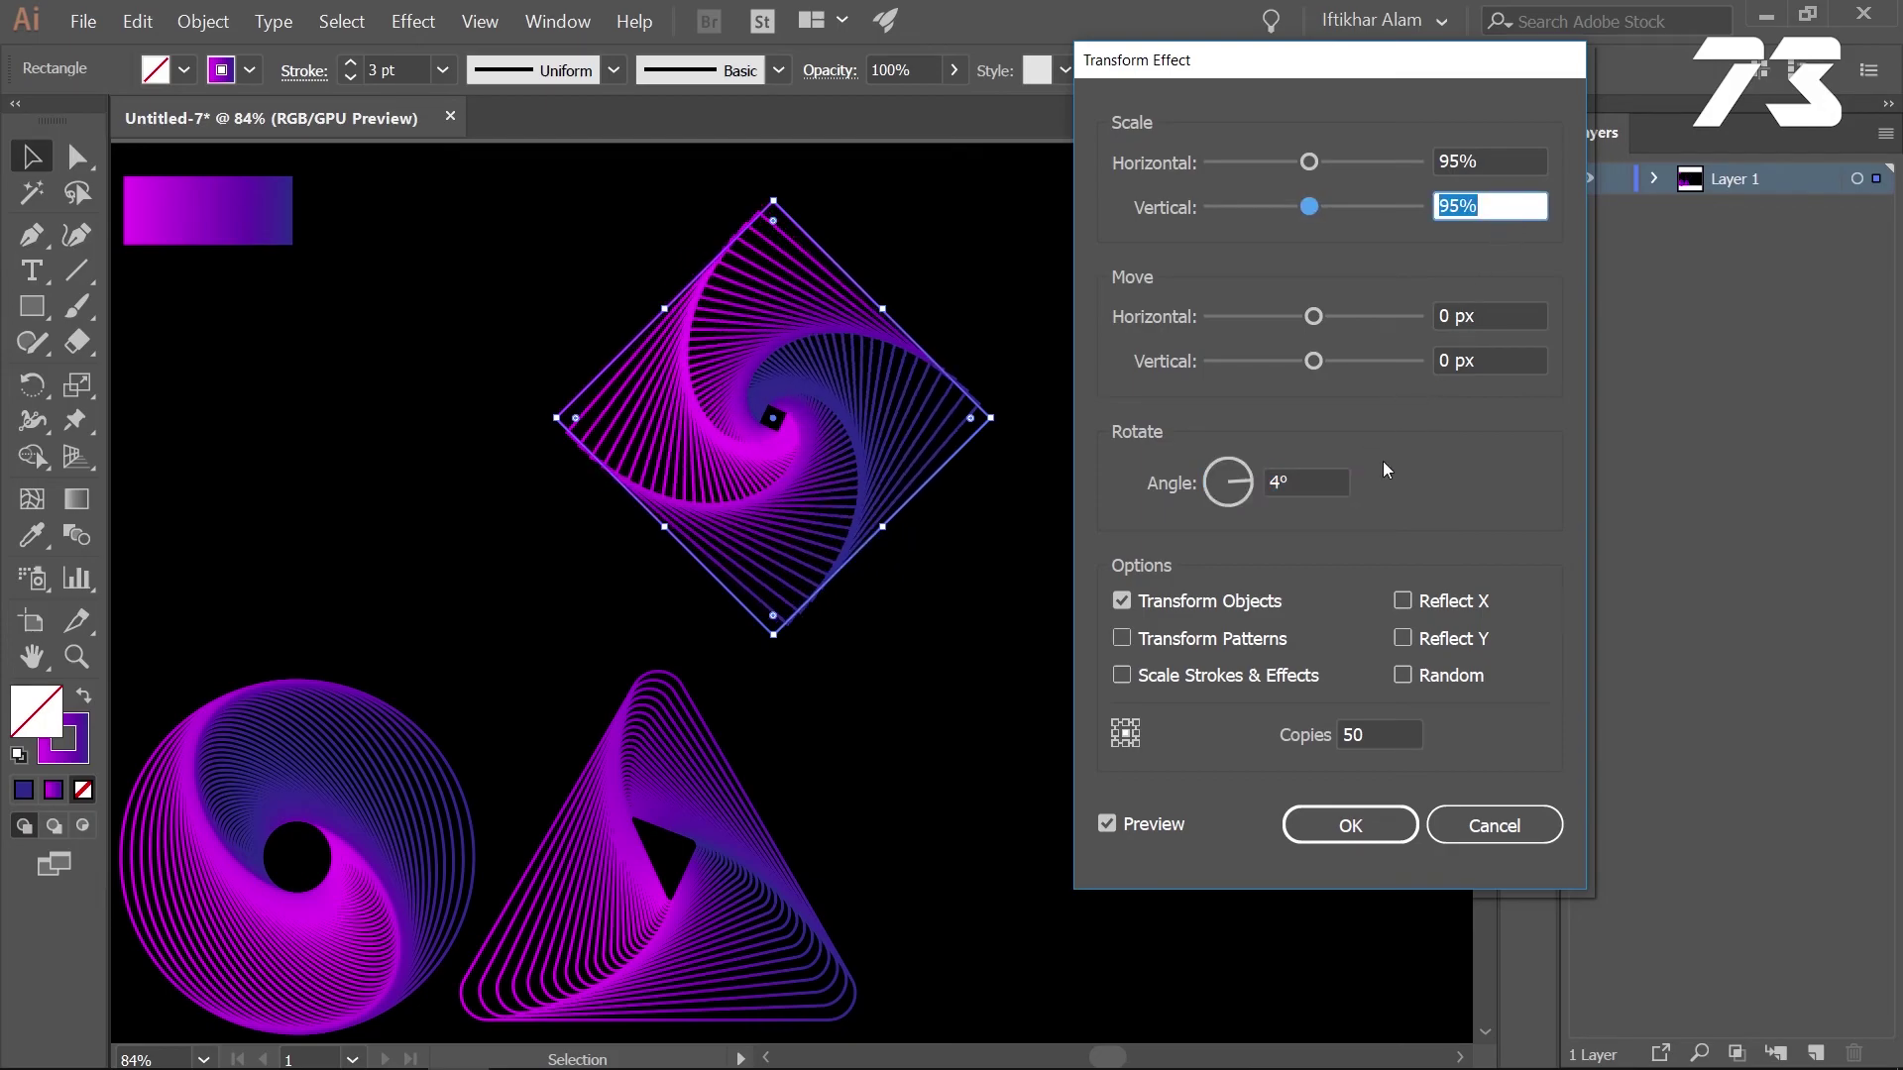
{"action": "left_click", "coordinate": [1306, 482]}
{"action": "key", "text": "Up"}
{"action": "key", "text": "Up"}
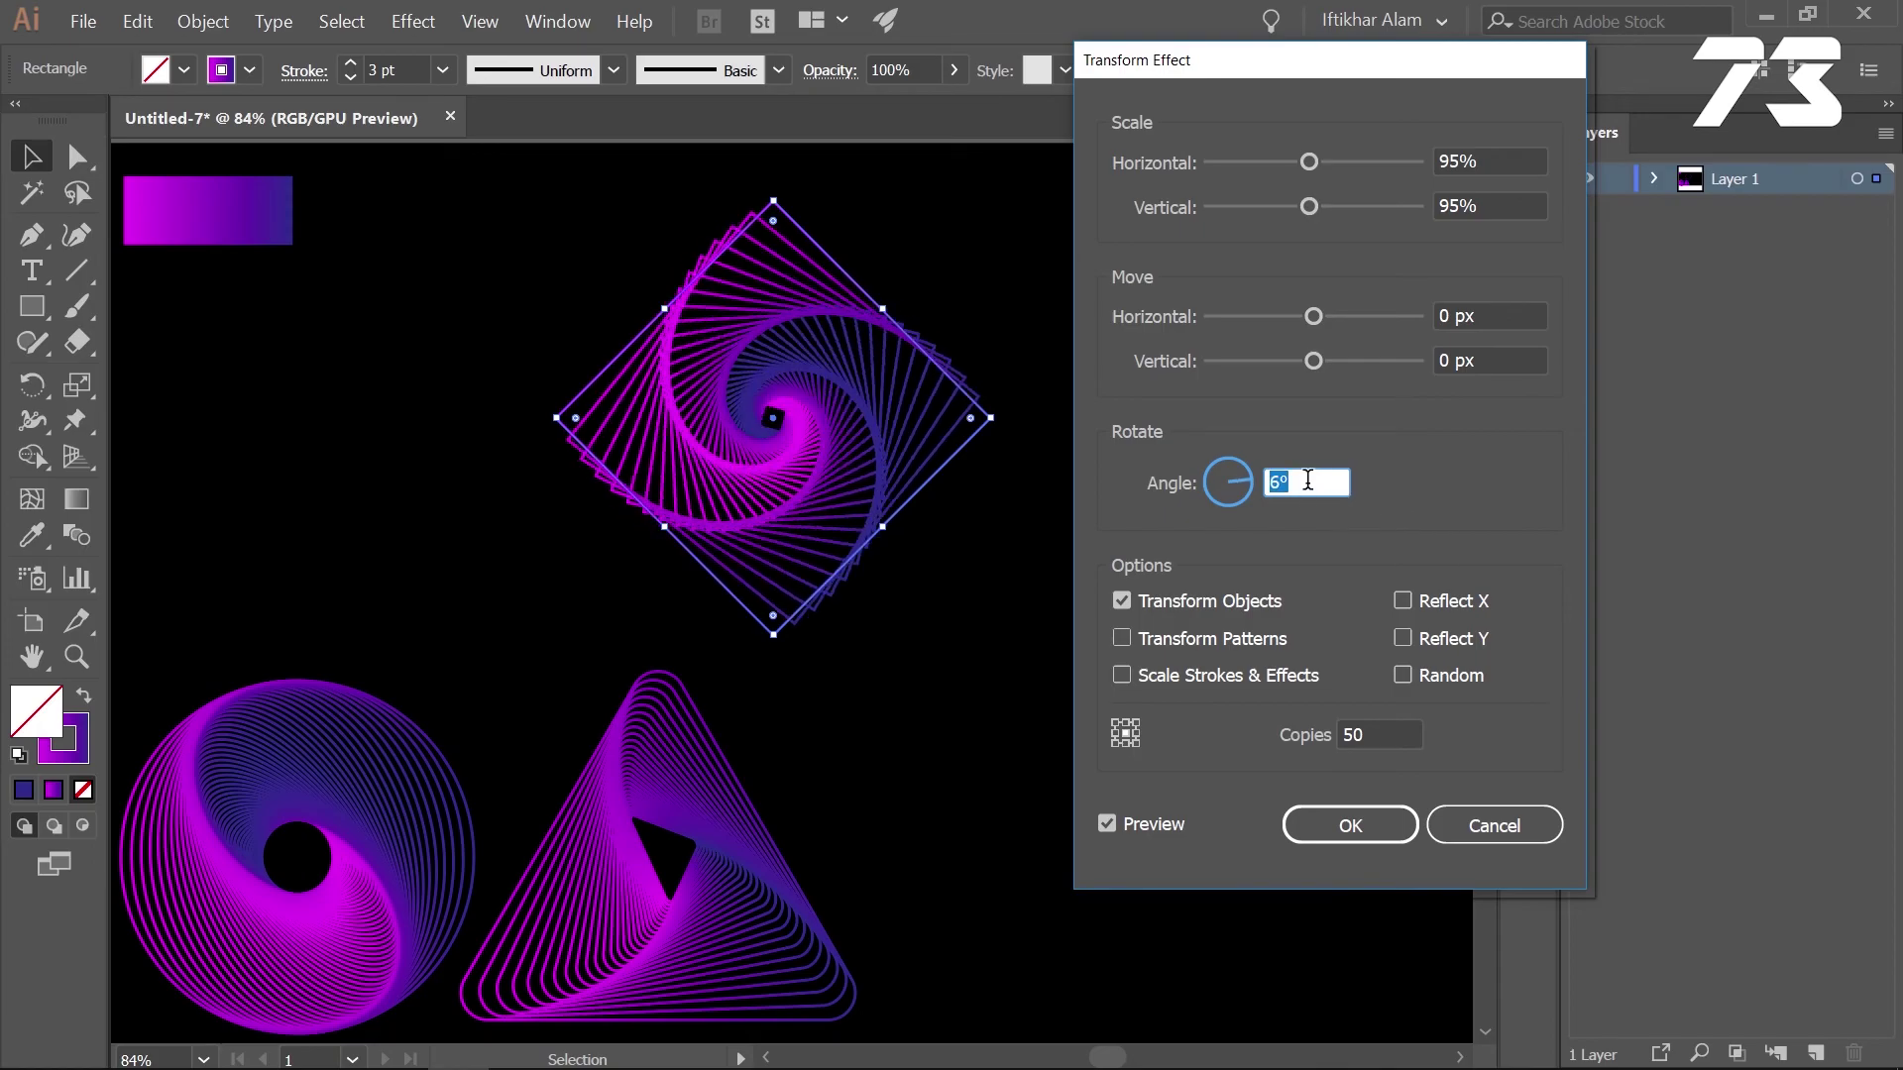
{"action": "left_click", "coordinate": [1353, 820]}
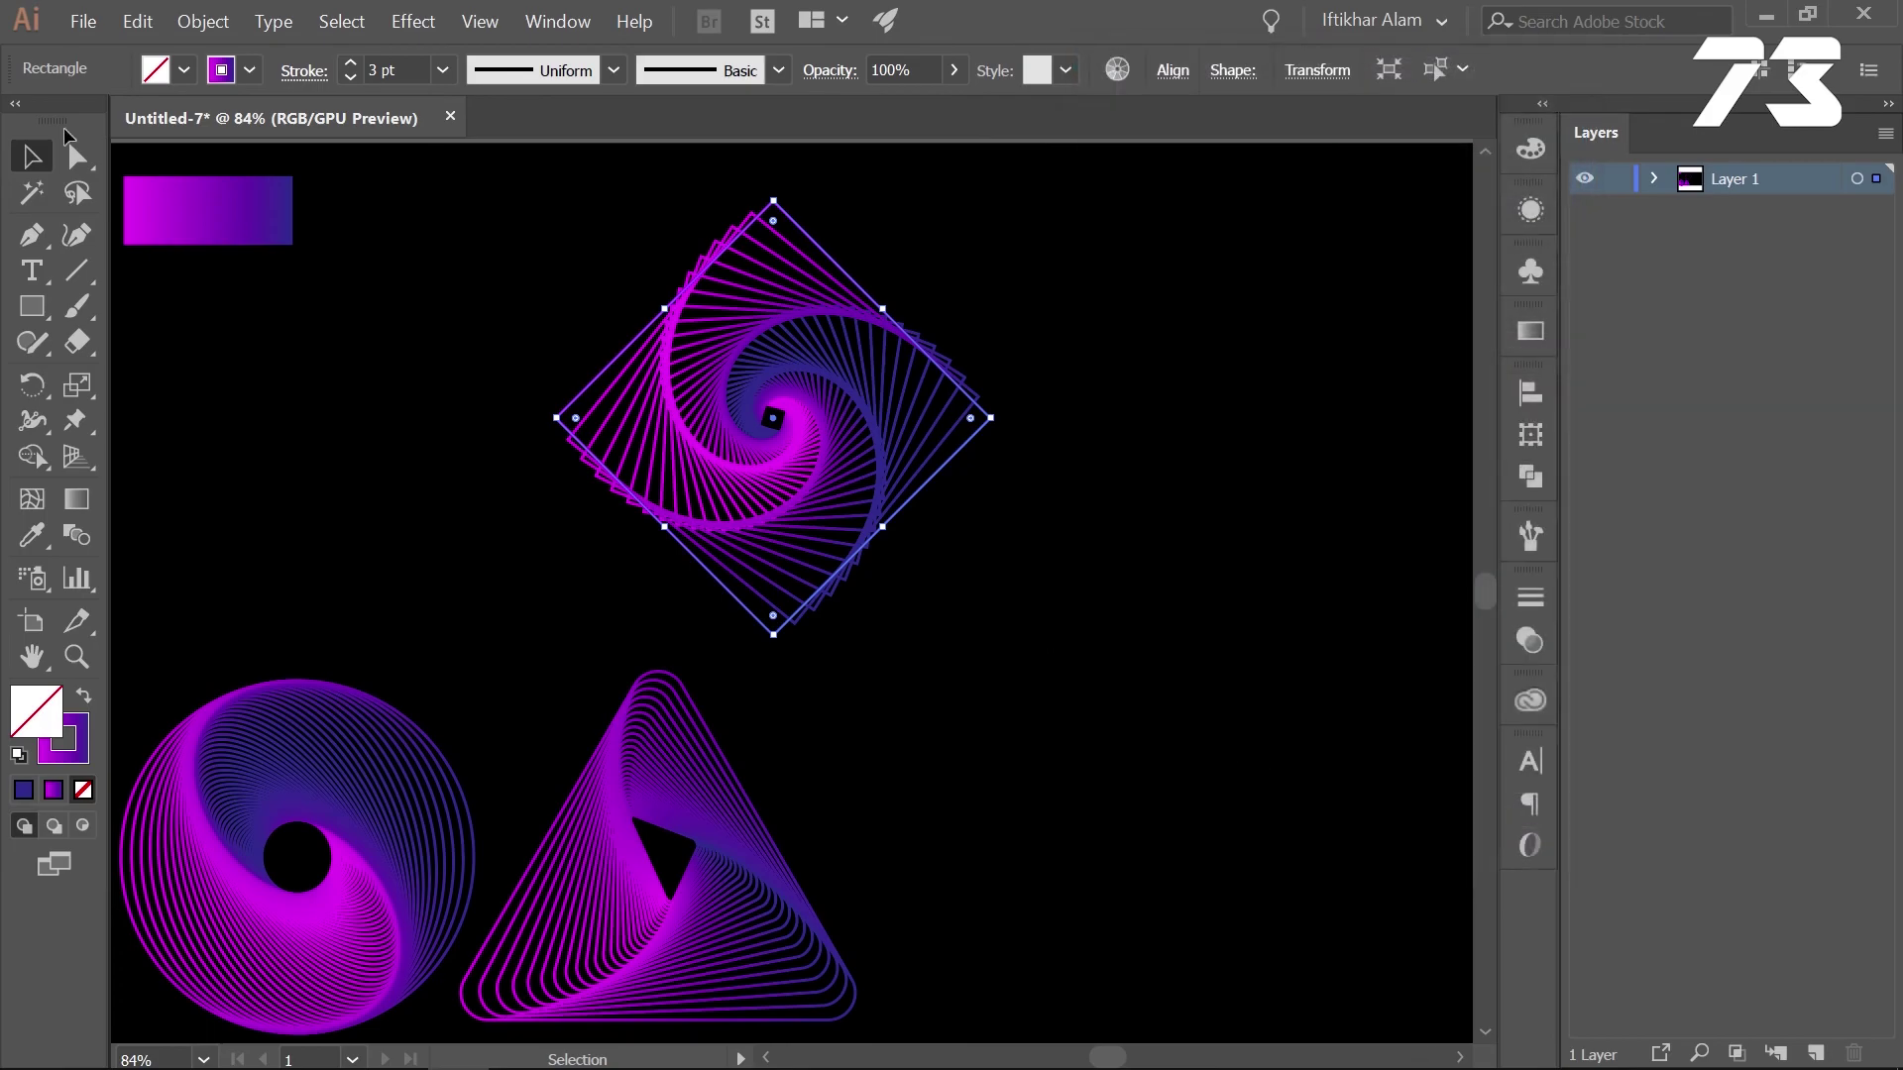
{"action": "left_click", "coordinate": [263, 365]}
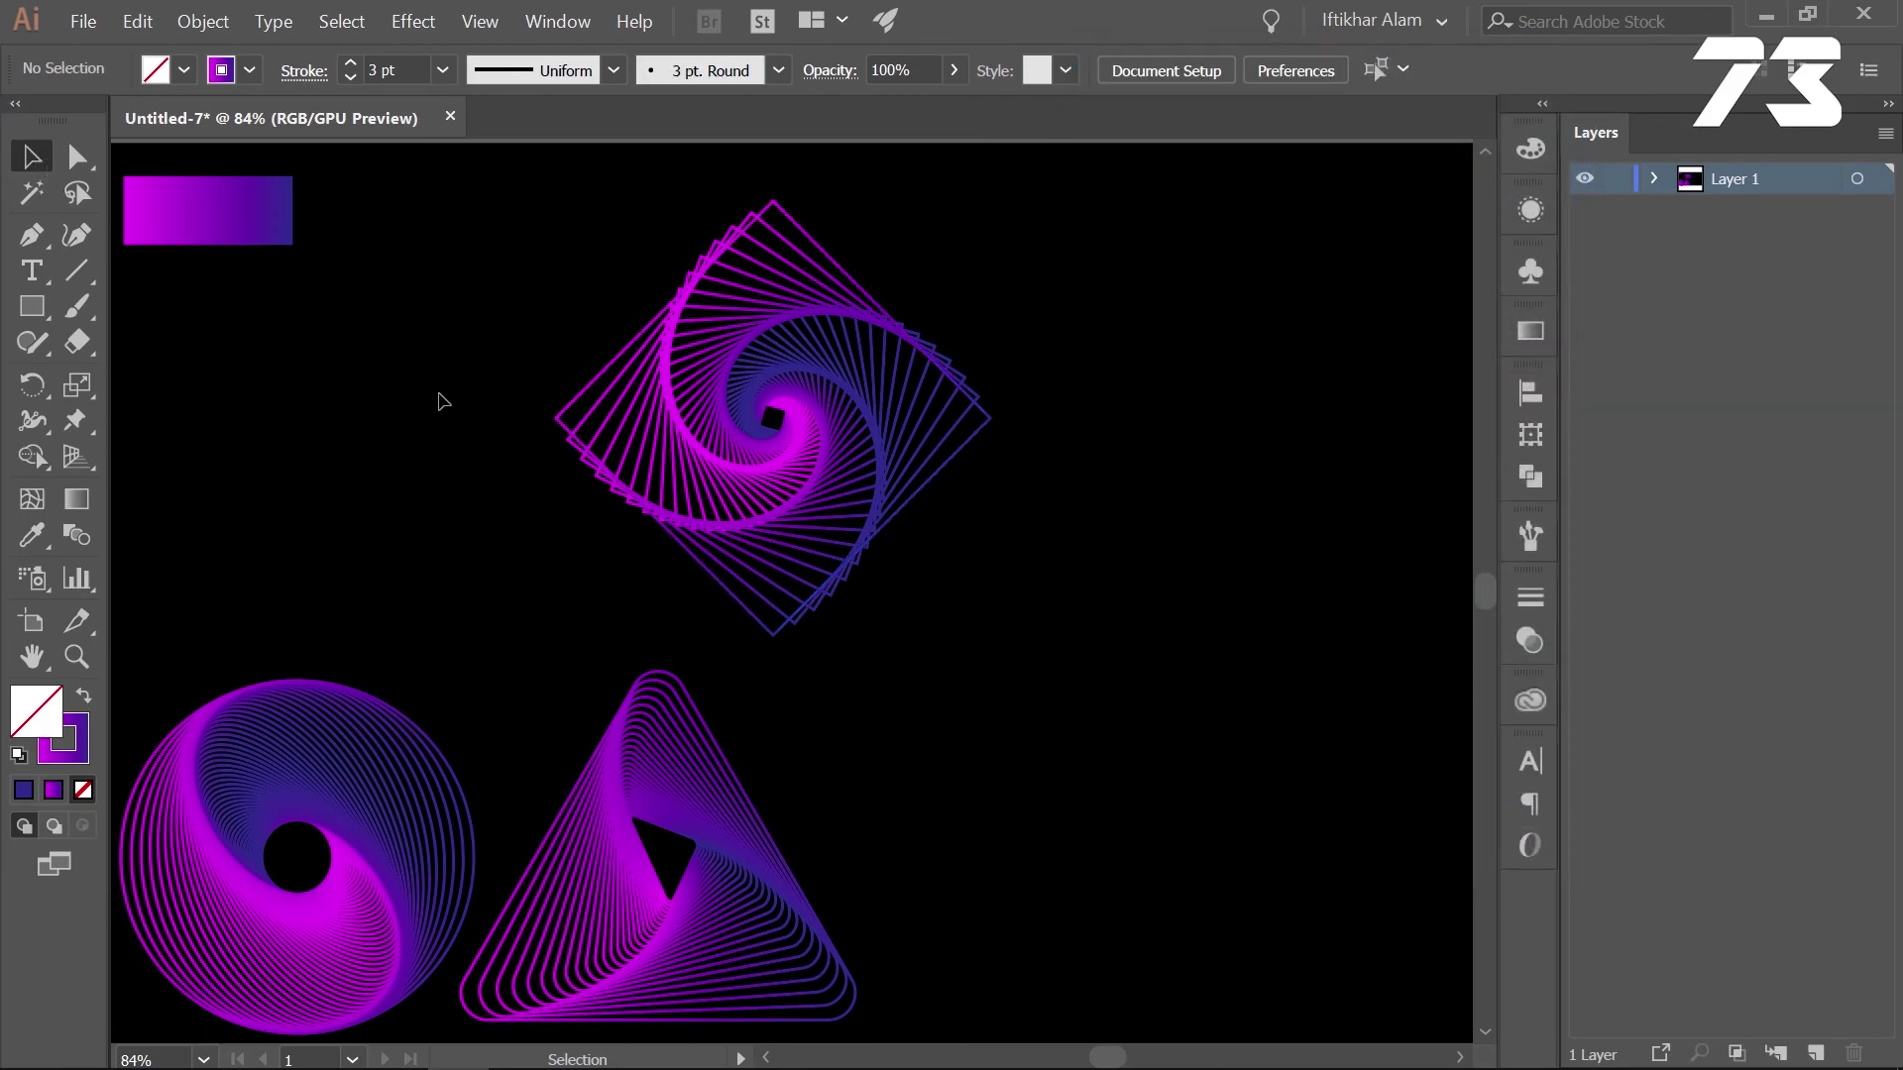